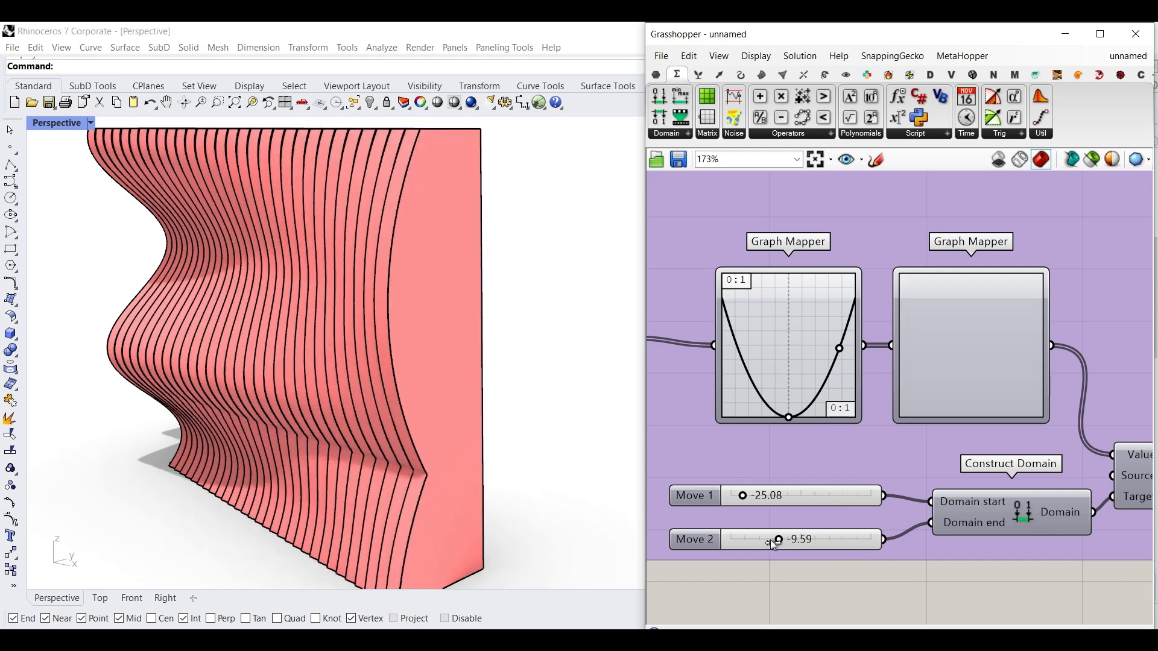
Step: Switch the Graph Mapper to the Bezier graph type and reshape its curve by repositioning both control handles
{"action": "right_click", "coordinate": [956, 356]}
{"action": "mouse_move", "coordinate": [989, 530]}
{"action": "left_click", "coordinate": [883, 460]}
{"action": "left_click_drag", "start_coordinate": [934, 381], "coordinate": [993, 417]}
{"action": "left_click_drag", "start_coordinate": [1006, 310], "coordinate": [952, 275]}
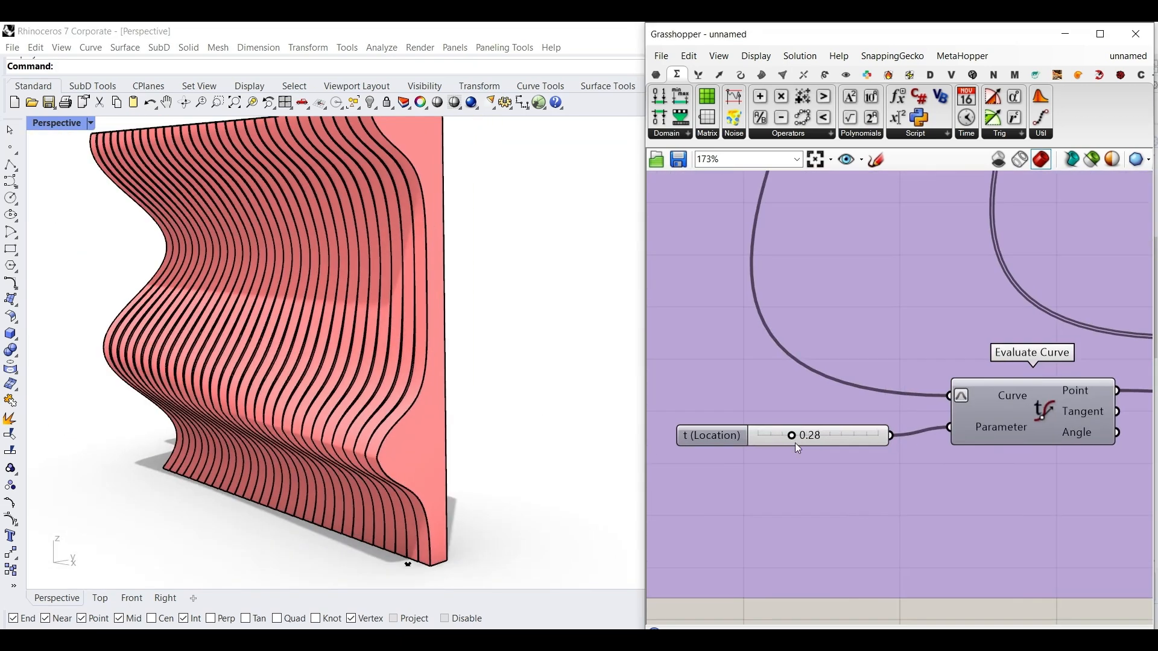
Step: Increase the t (Location) slider of the evaluated curve and the Min Thickness slider of the wall
{"action": "mouse_move", "coordinate": [795, 442]}
{"action": "left_mouse_down"}
{"action": "mouse_move", "coordinate": [765, 433]}
{"action": "mouse_move", "coordinate": [837, 440]}
{"action": "mouse_move", "coordinate": [813, 439]}
{"action": "left_mouse_up"}
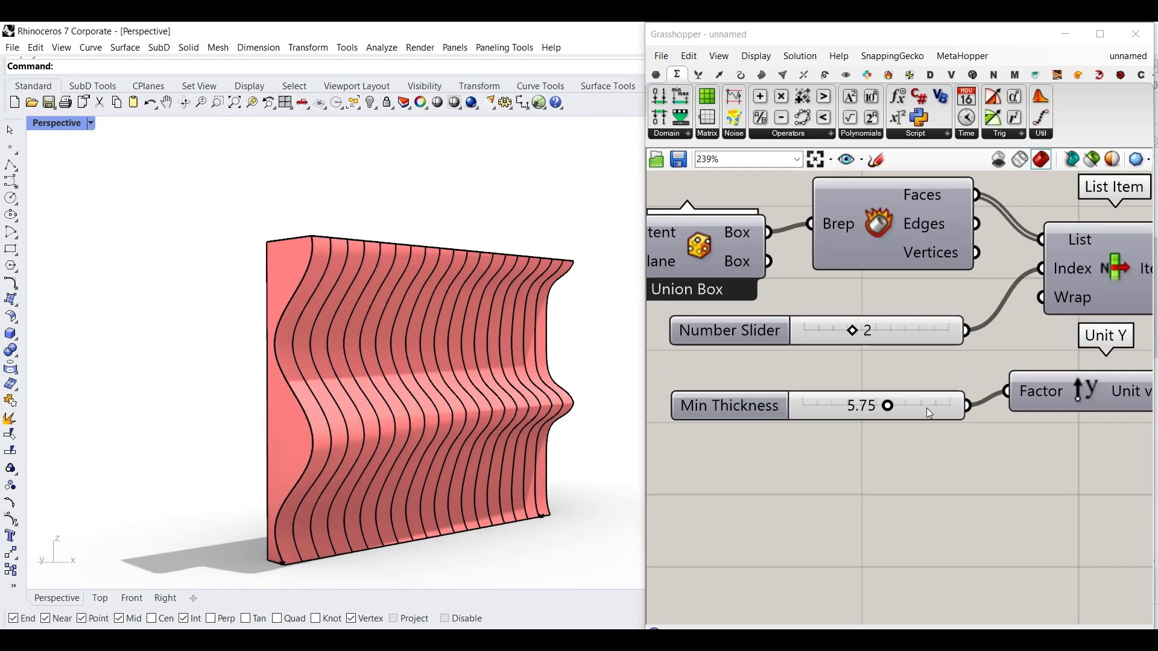
{"action": "left_click_drag", "start_coordinate": [887, 405], "coordinate": [927, 411]}
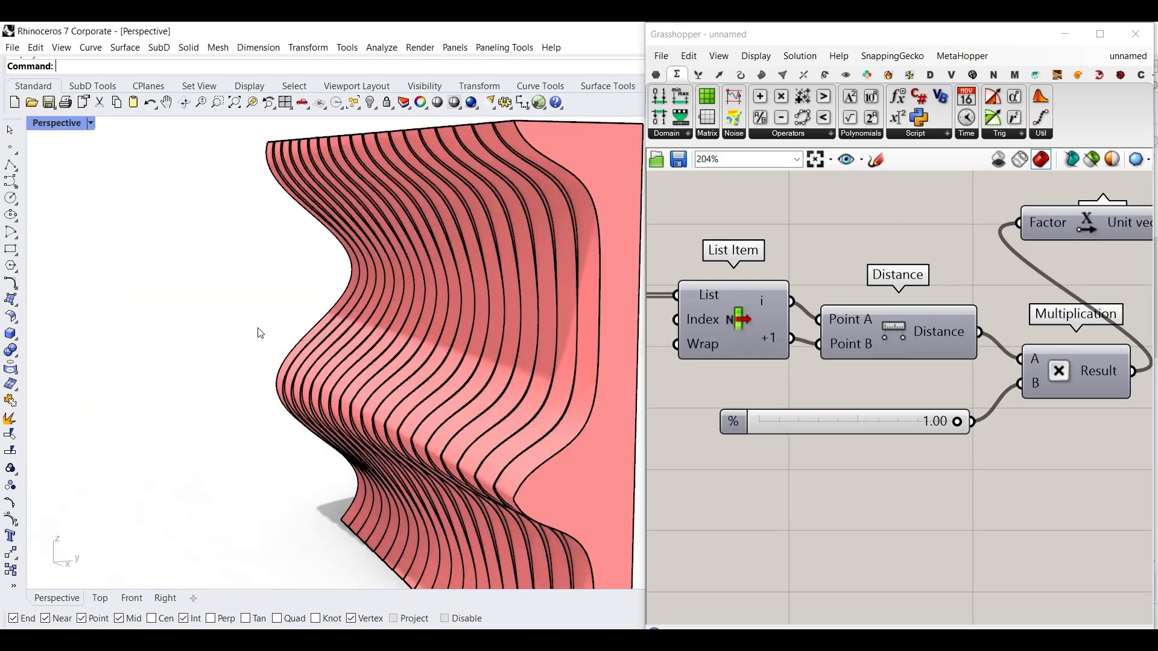
{"action": "scroll", "coordinate": [349, 429], "scroll_direction": "down", "scroll_amount": 10}
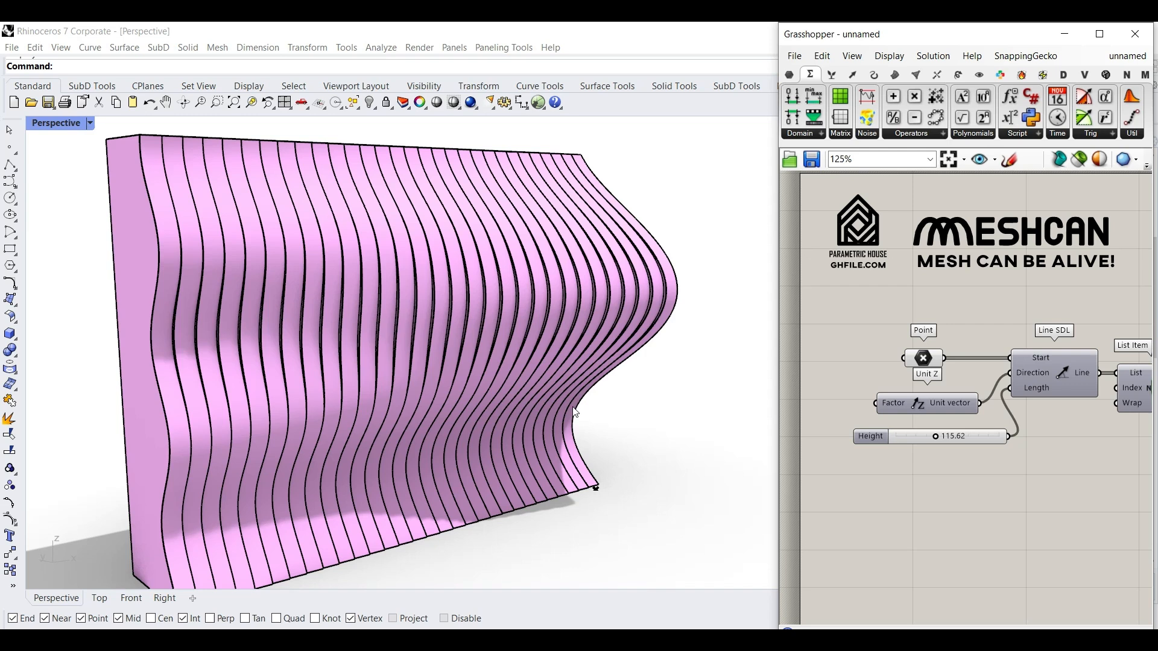
Step: Select the Point parameter and shift the base point at the wall's near end outward along X to lengthen the wall
{"action": "scroll", "coordinate": [576, 380], "scroll_direction": "down", "scroll_amount": 8}
{"action": "right_click_drag", "start_coordinate": [575, 380], "coordinate": [532, 393]}
{"action": "scroll", "coordinate": [400, 408], "scroll_direction": "up", "scroll_amount": 5}
{"action": "left_click", "coordinate": [923, 357]}
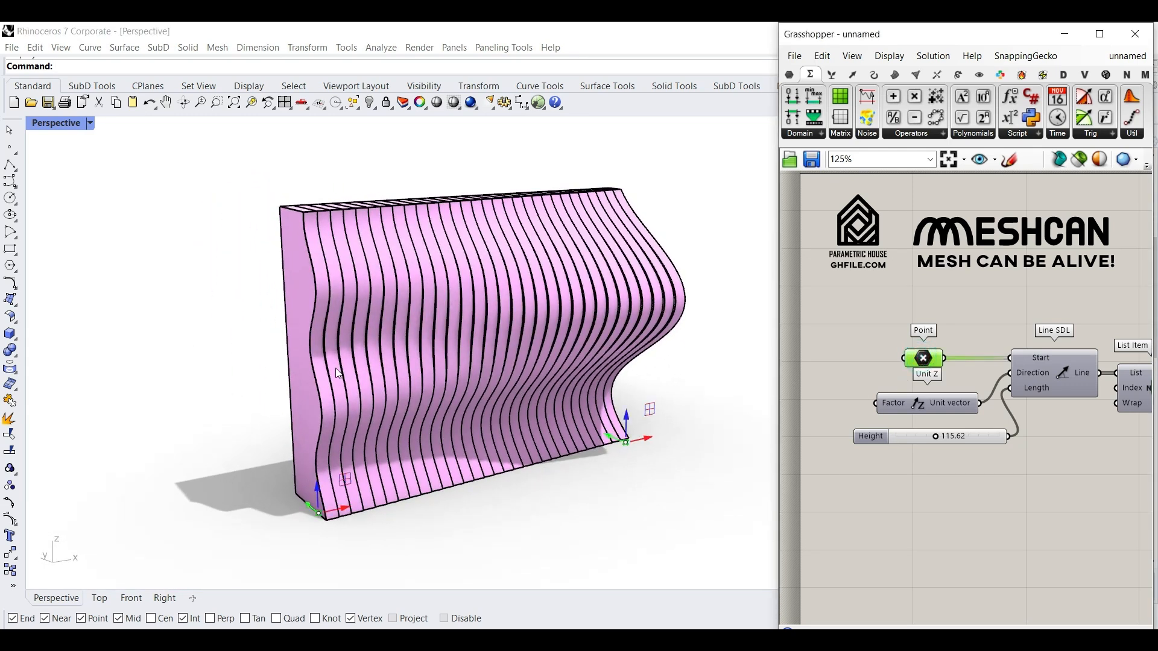
{"action": "left_click_drag", "start_coordinate": [335, 517], "coordinate": [301, 522]}
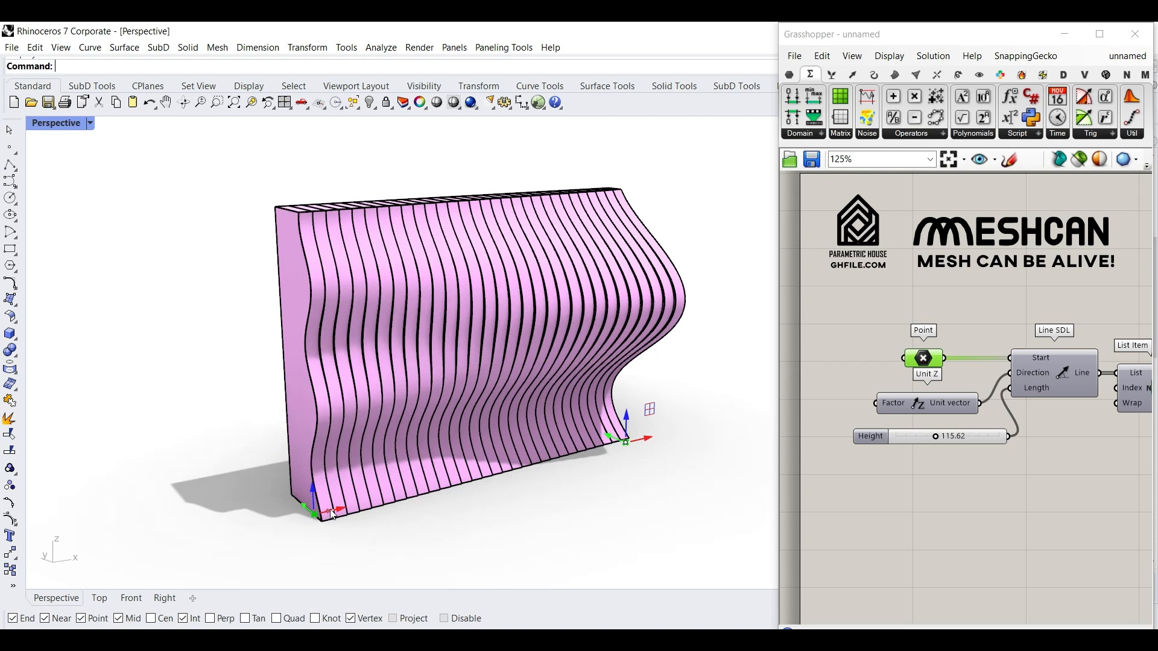
Step: Adjust the Height slider that controls the length of the vertical lines at the wall's ends
{"action": "scroll", "coordinate": [613, 447], "scroll_direction": "down", "scroll_amount": 5}
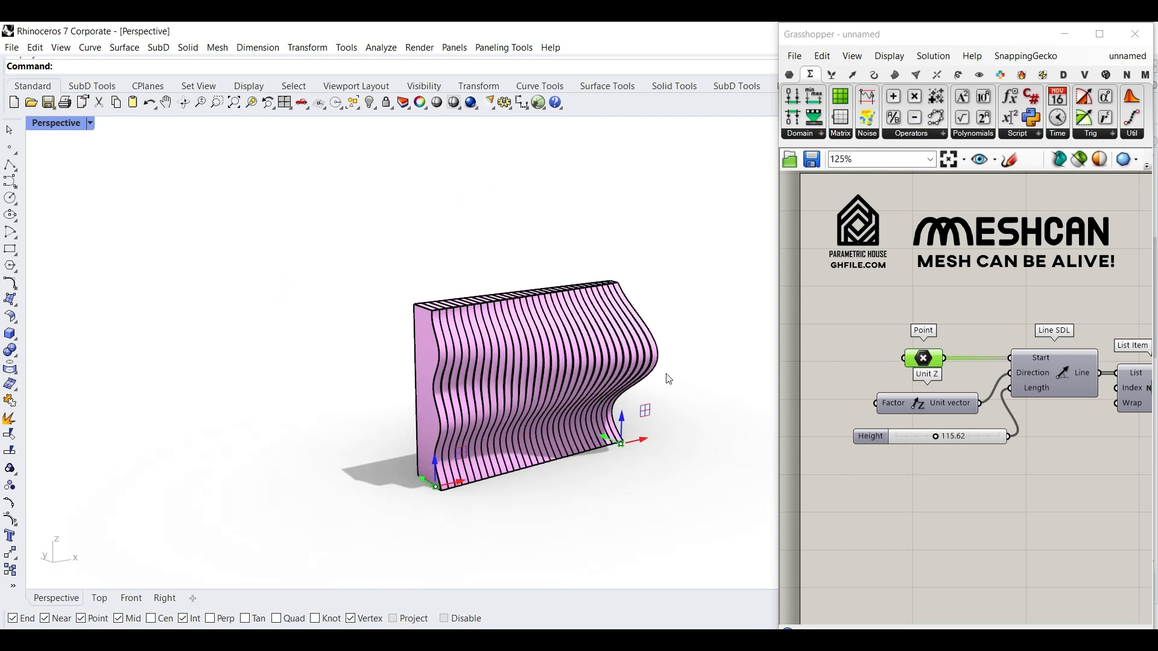
{"action": "scroll", "coordinate": [667, 375], "scroll_direction": "up", "scroll_amount": 6}
{"action": "scroll", "coordinate": [620, 430], "scroll_direction": "down", "scroll_amount": 5}
{"action": "scroll", "coordinate": [602, 433], "scroll_direction": "up", "scroll_amount": 3}
{"action": "left_click", "coordinate": [936, 438]}
{"action": "left_click_drag", "start_coordinate": [936, 437], "coordinate": [920, 451]}
Step: Shift the peak handle of the sine Graph Mapper to the middle so its curve makes a single wave
{"action": "scroll", "coordinate": [921, 451], "scroll_direction": "down", "scroll_amount": 6}
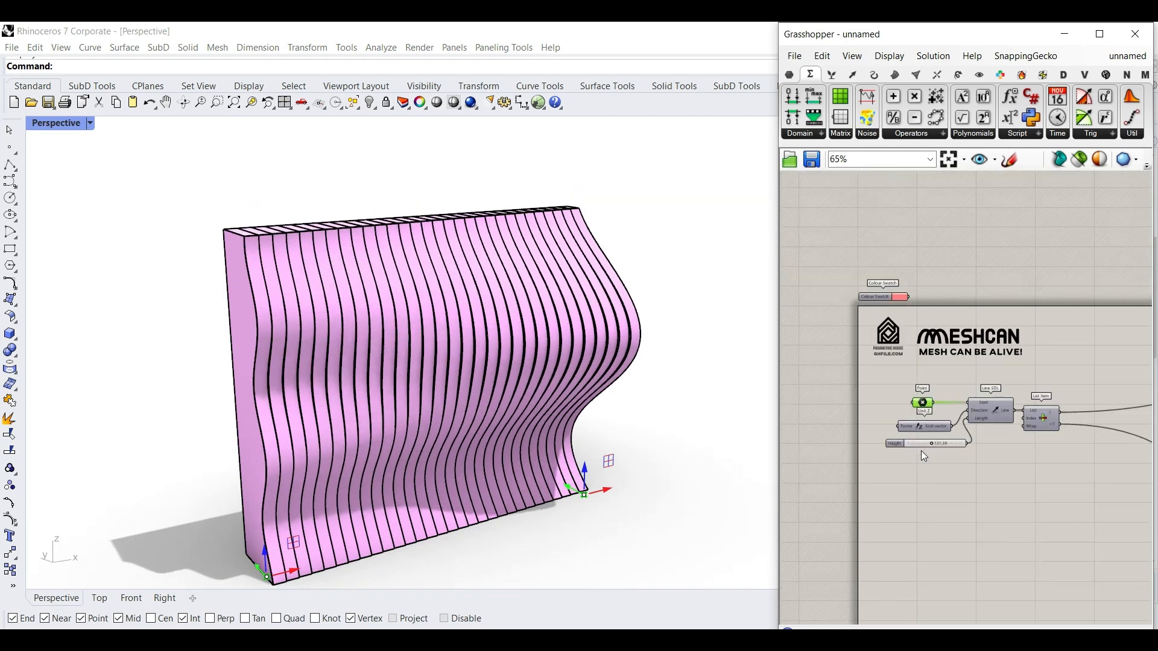
{"action": "scroll", "coordinate": [887, 446], "scroll_direction": "up", "scroll_amount": 10}
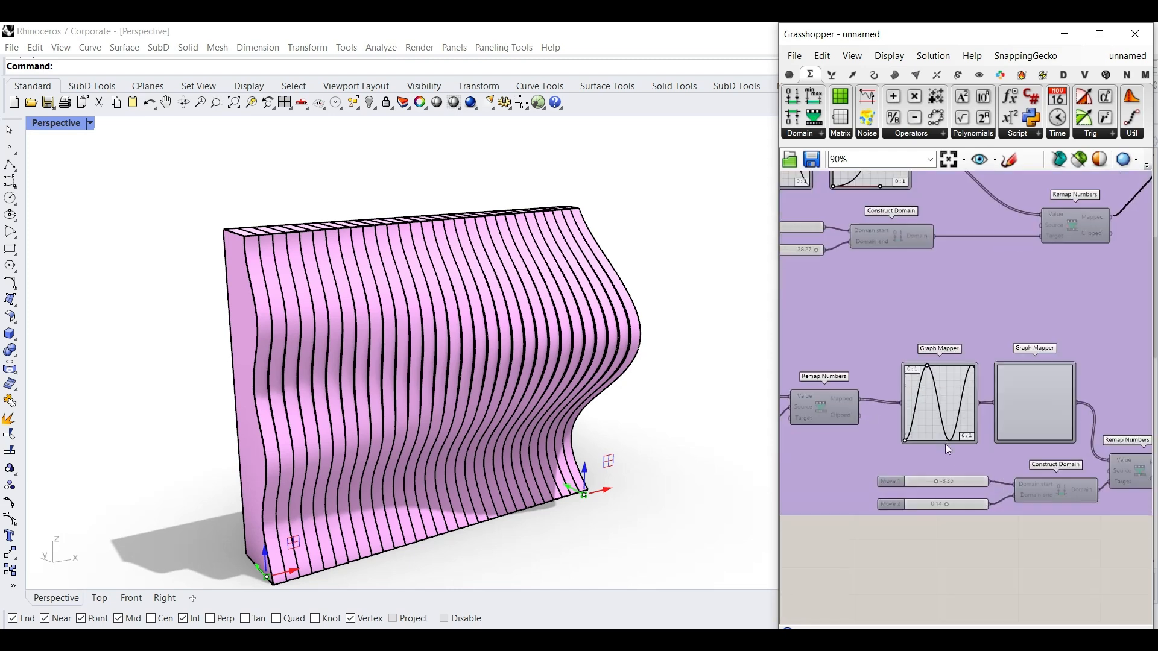
{"action": "right_click_drag", "start_coordinate": [903, 422], "coordinate": [995, 413]}
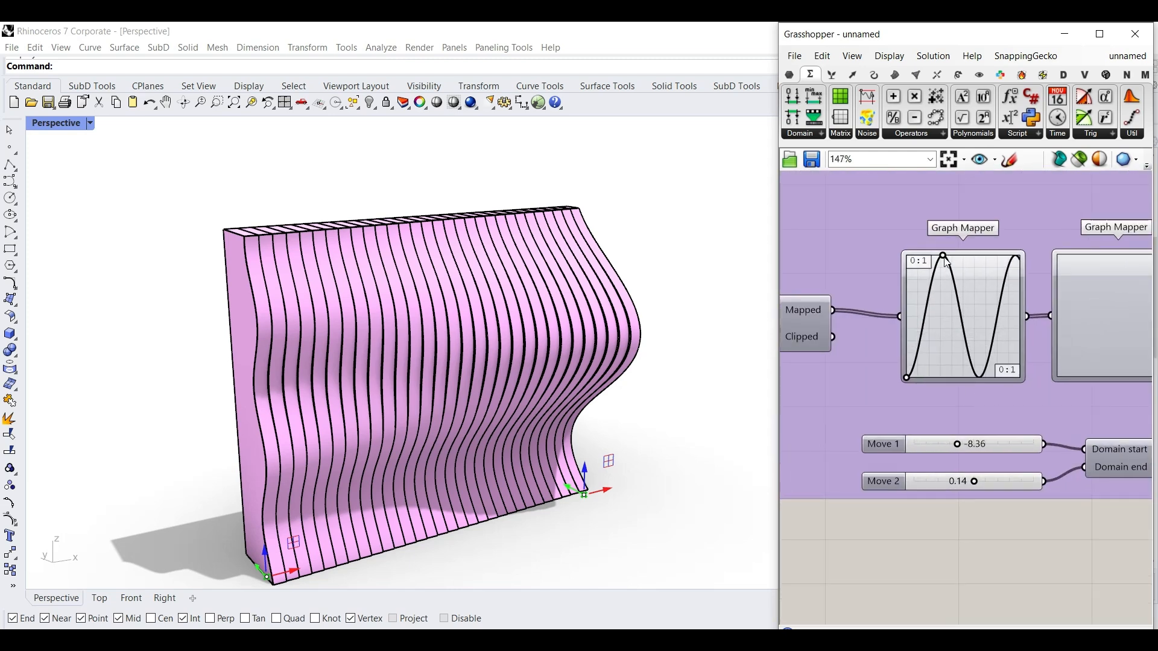
{"action": "left_click_drag", "start_coordinate": [944, 256], "coordinate": [964, 256]}
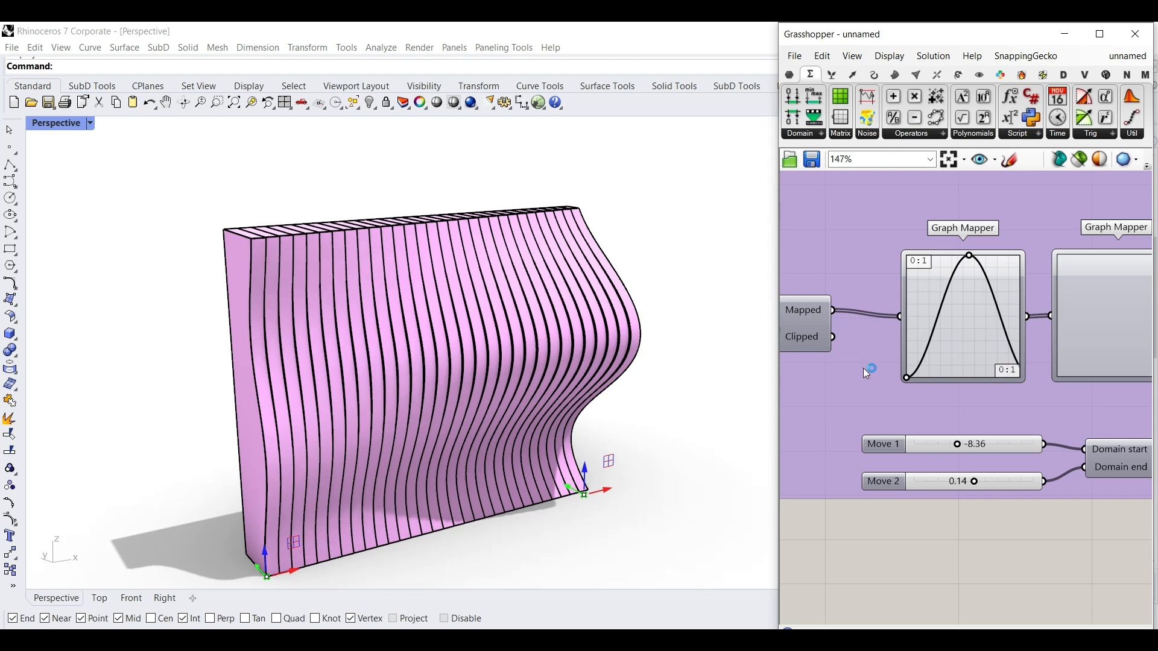
Step: Set the Move 1 slider to -23.28 and the Move 2 slider to 23.89
{"action": "left_click_drag", "start_coordinate": [938, 447], "coordinate": [930, 446]}
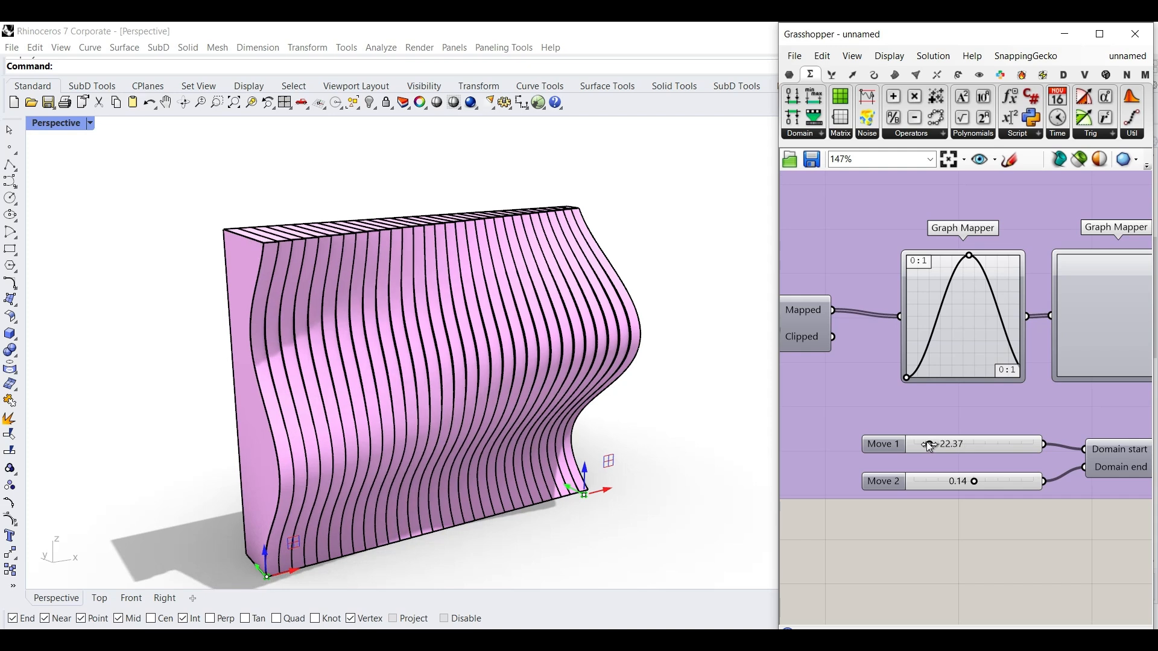
{"action": "left_click_drag", "start_coordinate": [969, 483], "coordinate": [1022, 481]}
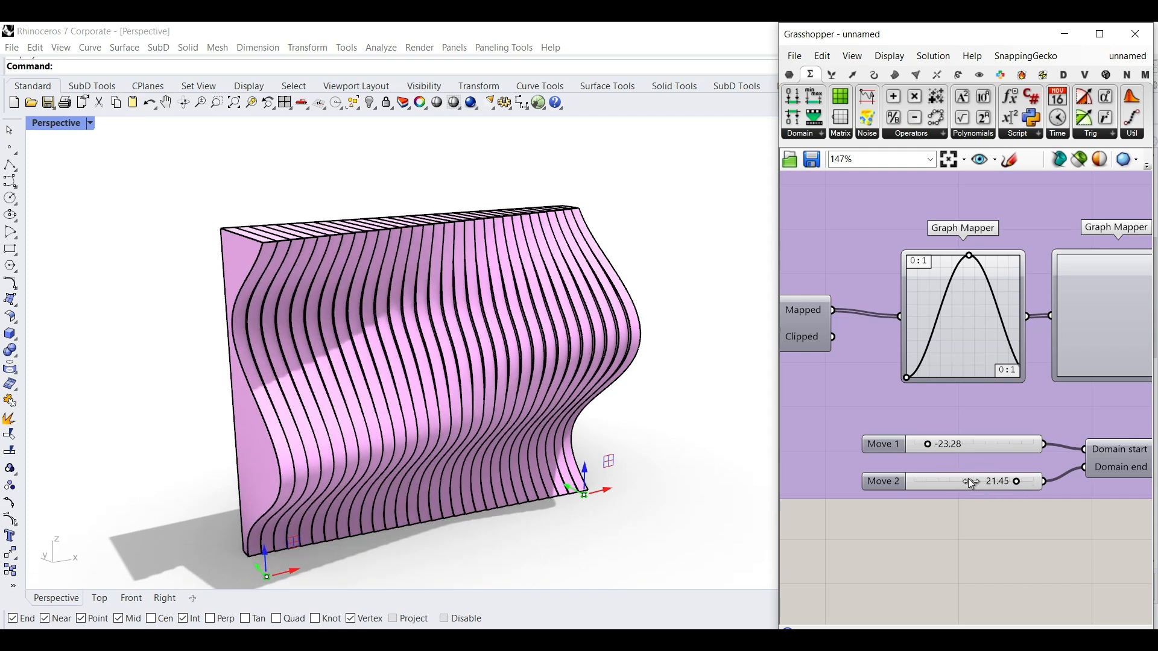
Step: Change the Graph Mapper for the wall's opposite end to the Parabola type and widen its curve with the side handle
{"action": "right_click_drag", "start_coordinate": [374, 415], "coordinate": [286, 188]}
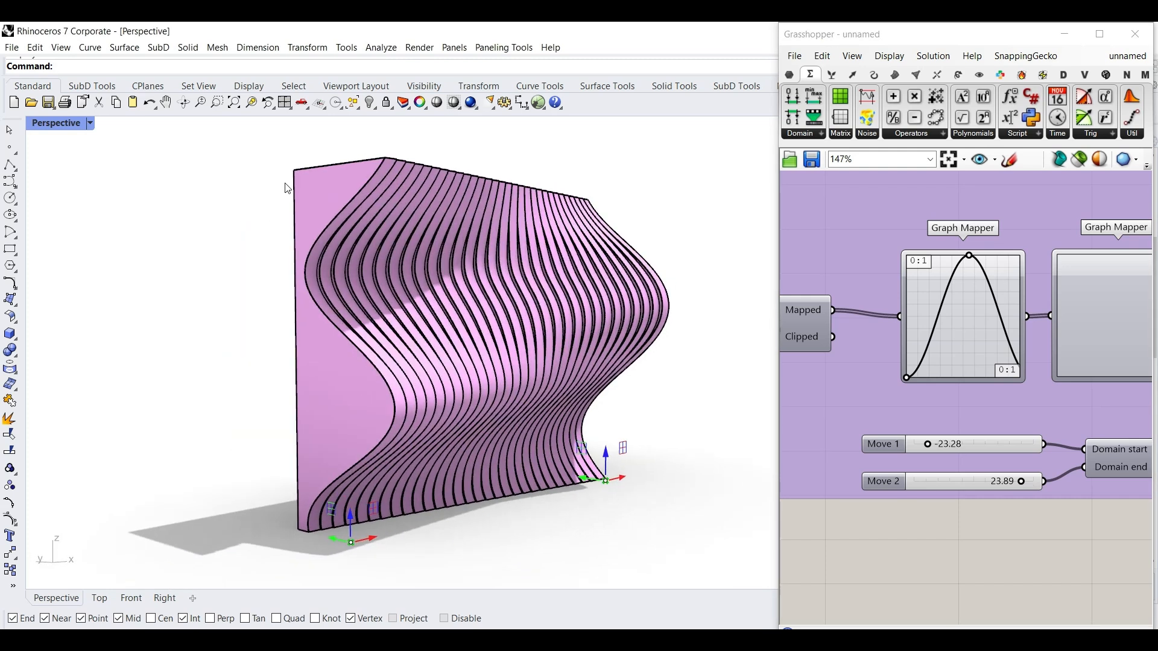
{"action": "right_click_drag", "start_coordinate": [924, 342], "coordinate": [902, 301]}
{"action": "scroll", "coordinate": [903, 301], "scroll_direction": "down", "scroll_amount": 9}
{"action": "scroll", "coordinate": [1009, 363], "scroll_direction": "up", "scroll_amount": 8}
{"action": "right_click_drag", "start_coordinate": [932, 432], "coordinate": [958, 386]}
{"action": "scroll", "coordinate": [959, 385], "scroll_direction": "up", "scroll_amount": 3}
{"action": "right_click_drag", "start_coordinate": [688, 476], "coordinate": [425, 371]}
{"action": "right_click", "coordinate": [975, 277]}
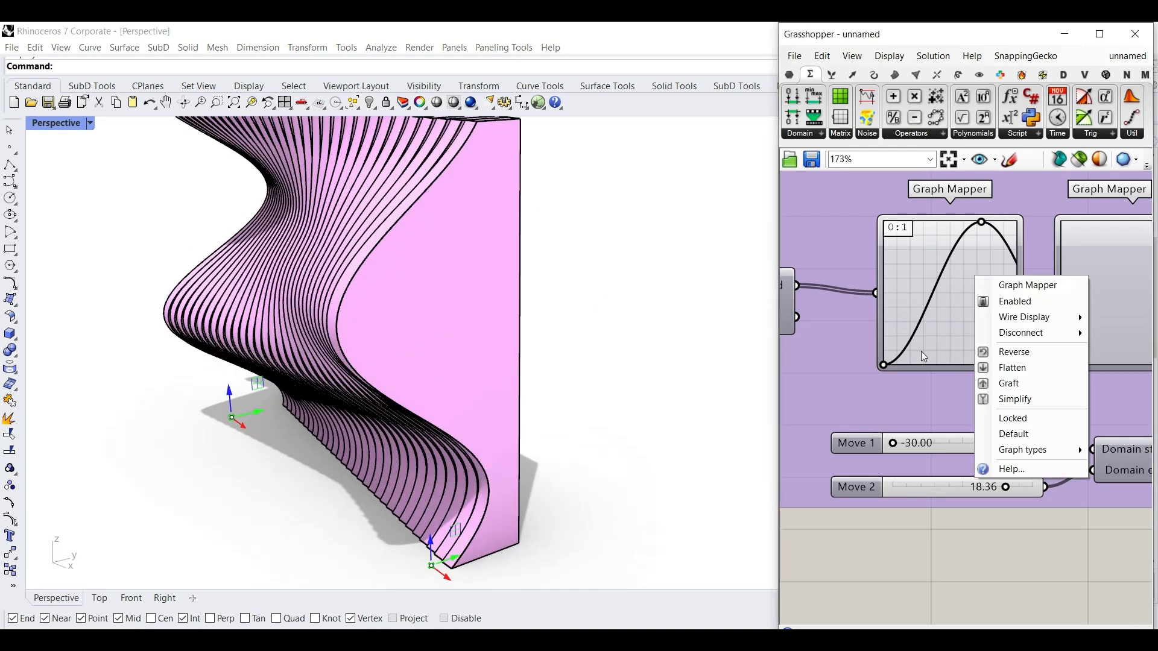
{"action": "mouse_move", "coordinate": [1025, 450]}
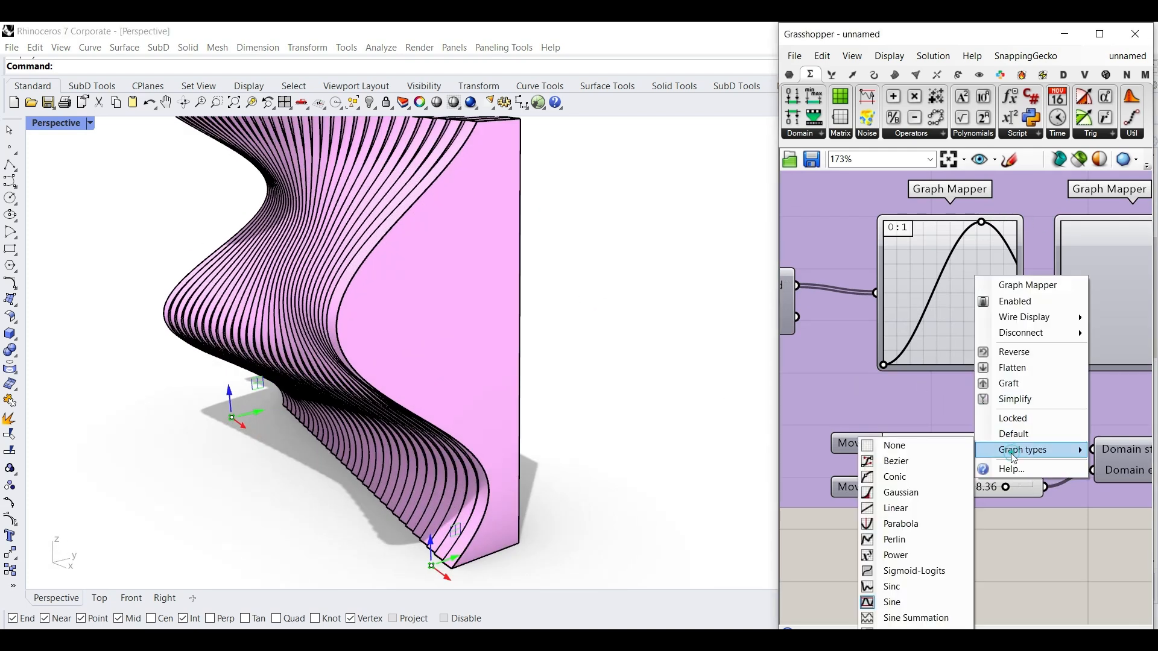
{"action": "left_click", "coordinate": [894, 523]}
{"action": "left_click_drag", "start_coordinate": [990, 306], "coordinate": [1012, 304]}
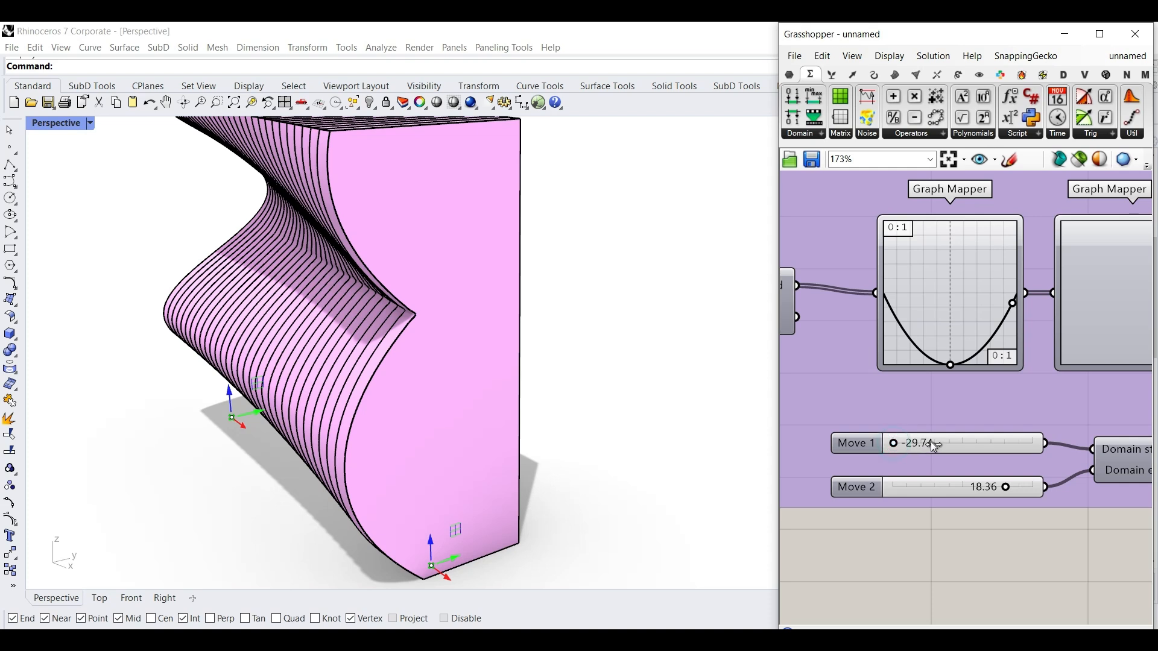
Step: Raise the Move 1 slider of the parabola profile and lower the t (Location) slider in the same group
{"action": "left_click_drag", "start_coordinate": [893, 443], "coordinate": [947, 442]}
{"action": "scroll", "coordinate": [1008, 433], "scroll_direction": "down", "scroll_amount": 8}
{"action": "right_click_drag", "start_coordinate": [893, 435], "coordinate": [1120, 428]}
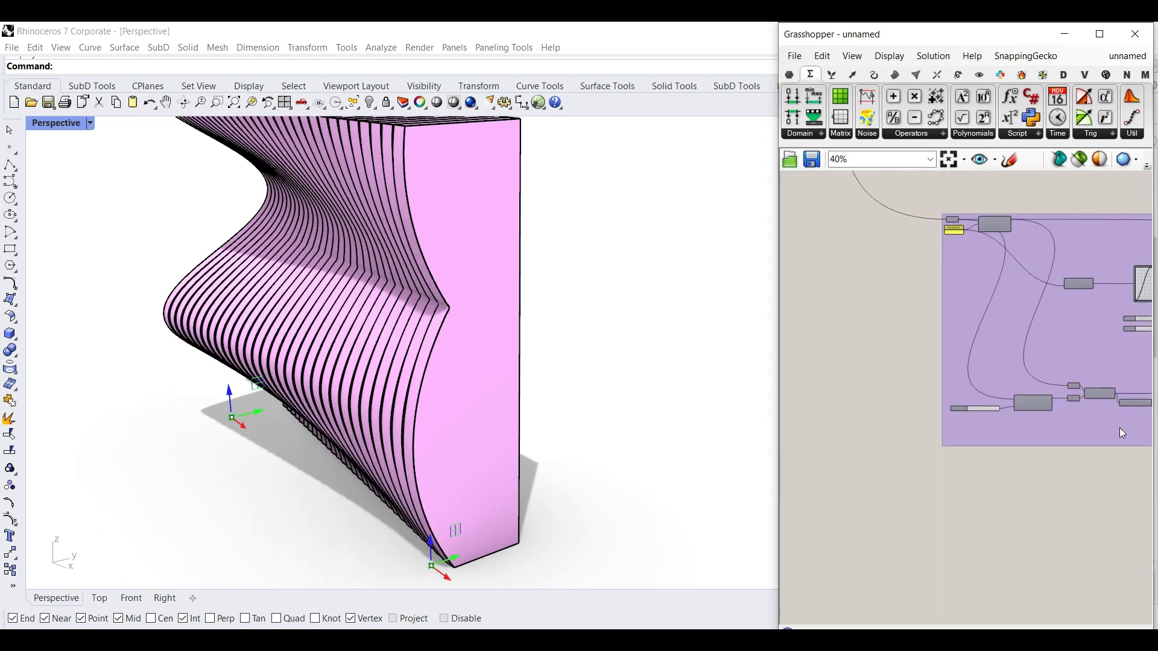
{"action": "scroll", "coordinate": [971, 410], "scroll_direction": "up", "scroll_amount": 8}
{"action": "left_click_drag", "start_coordinate": [992, 388], "coordinate": [947, 386]}
Step: Examine the curved wall from several angles and look over the rest of the definition
{"action": "right_click_drag", "start_coordinate": [423, 466], "coordinate": [645, 436]}
{"action": "scroll", "coordinate": [490, 454], "scroll_direction": "down", "scroll_amount": 5}
{"action": "right_click_drag", "start_coordinate": [1044, 412], "coordinate": [965, 415]}
{"action": "scroll", "coordinate": [920, 421], "scroll_direction": "down", "scroll_amount": 10}
{"action": "right_click_drag", "start_coordinate": [1091, 380], "coordinate": [813, 398]}
{"action": "right_click_drag", "start_coordinate": [445, 419], "coordinate": [436, 366]}
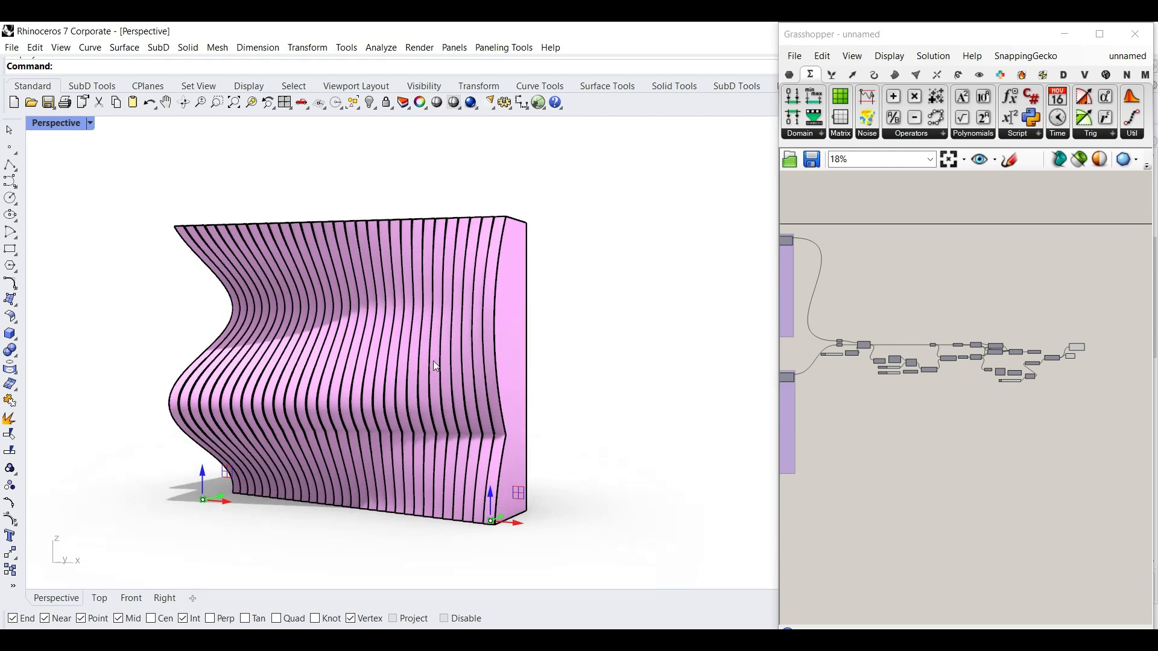
{"action": "right_click_drag", "start_coordinate": [339, 359], "coordinate": [337, 399]}
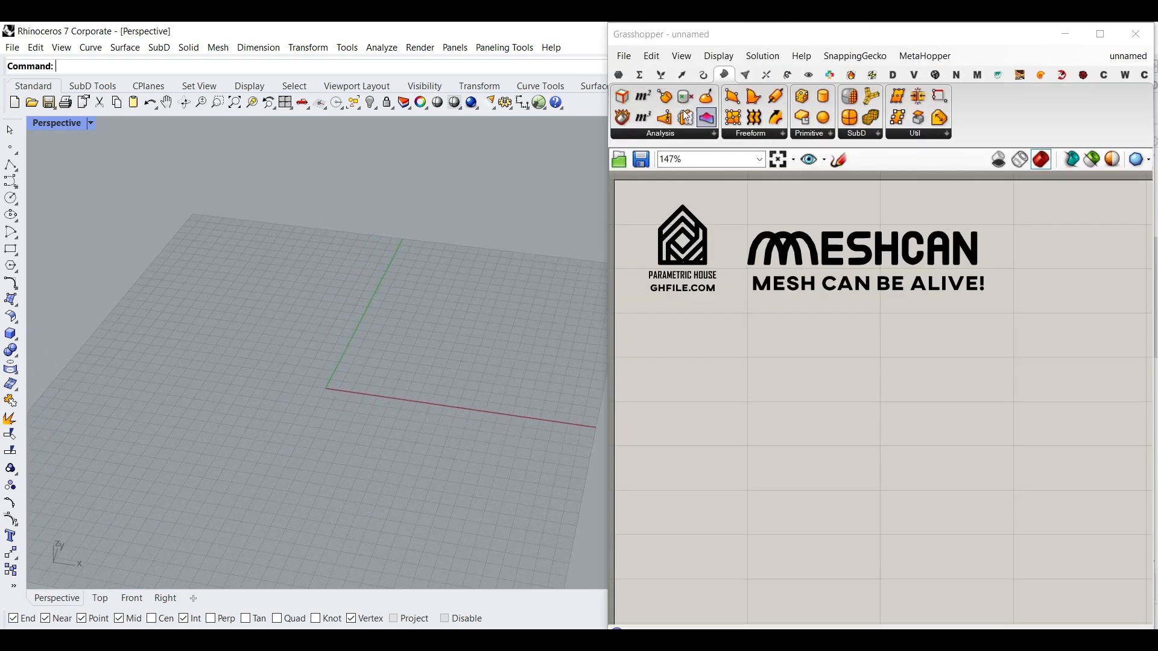
Step: Add a Point parameter to the empty canvas and assign it two points picked on the ground plane
{"action": "left_click", "coordinate": [618, 74]}
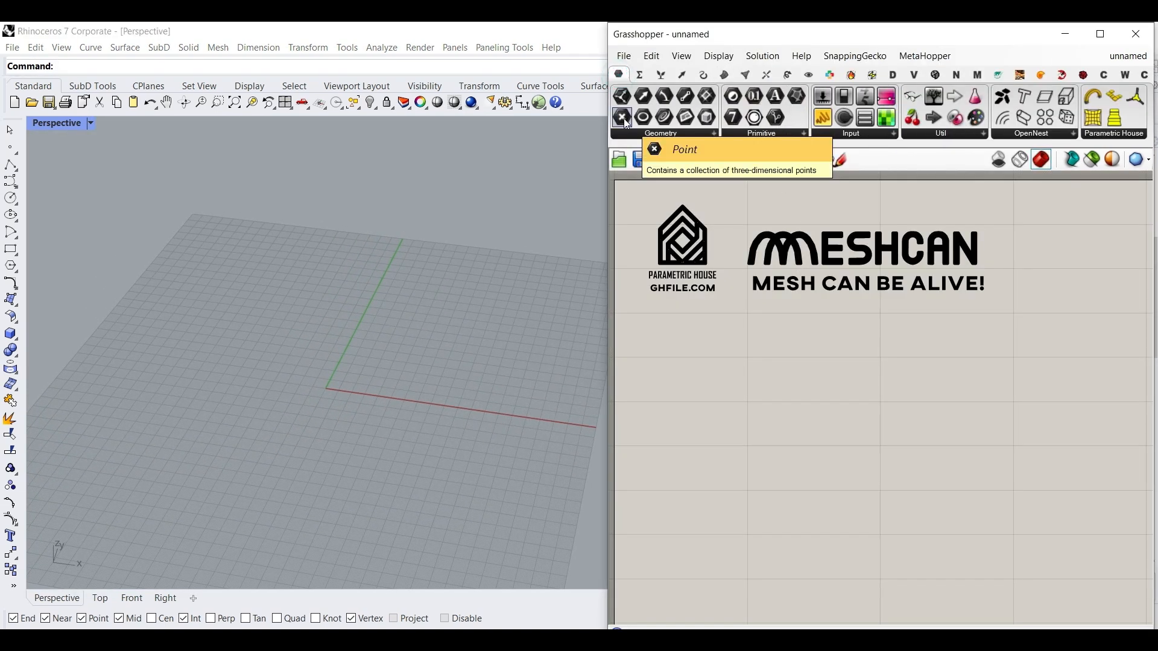
{"action": "left_click_drag", "start_coordinate": [627, 123], "coordinate": [754, 416]}
{"action": "scroll", "coordinate": [773, 386], "scroll_direction": "up", "scroll_amount": 3}
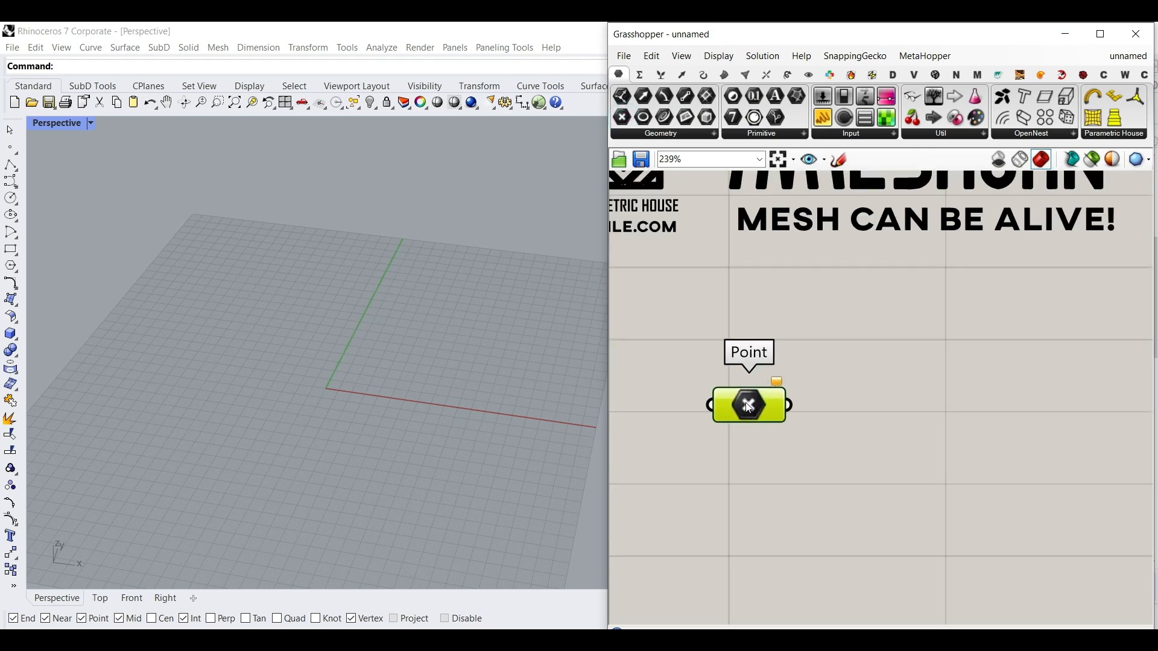
{"action": "right_click", "coordinate": [749, 408]}
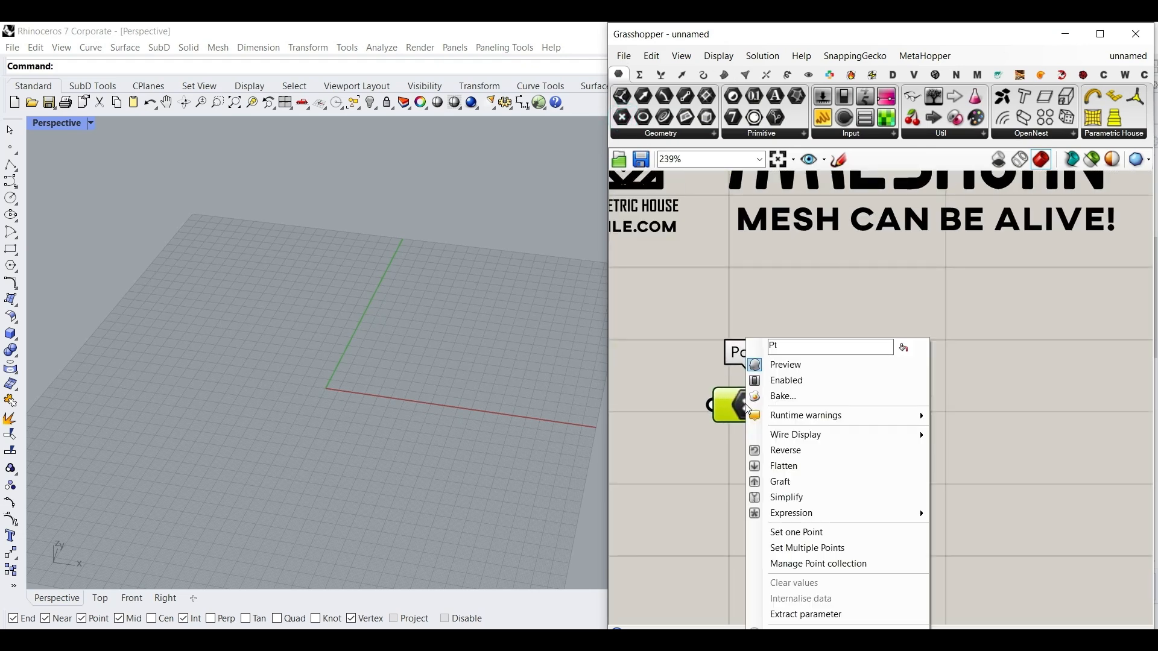
{"action": "left_click", "coordinate": [805, 548]}
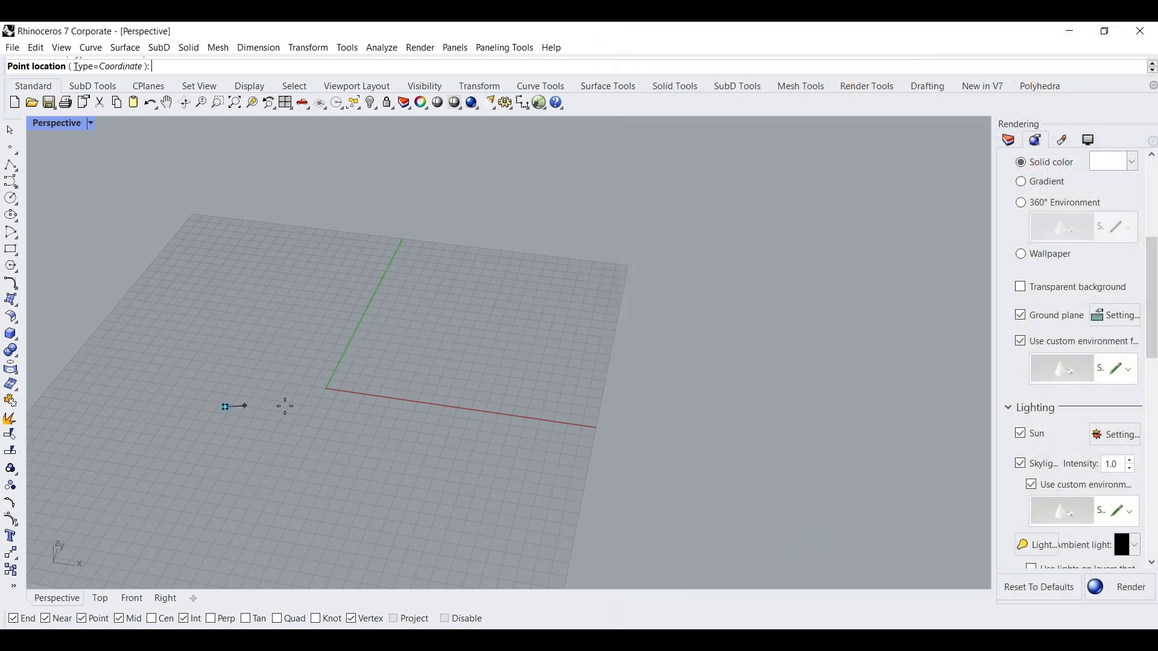
{"action": "right_click", "coordinate": [413, 434]}
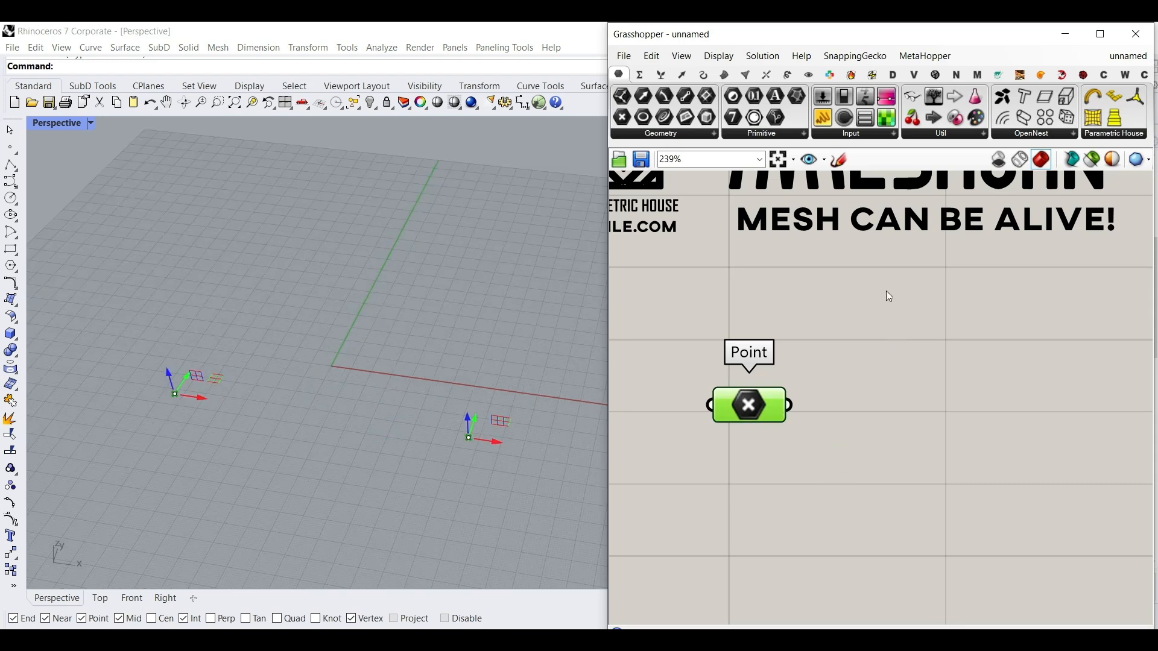
Step: Add a Line SDL component beside the Point parameter
{"action": "left_click", "coordinate": [704, 75]}
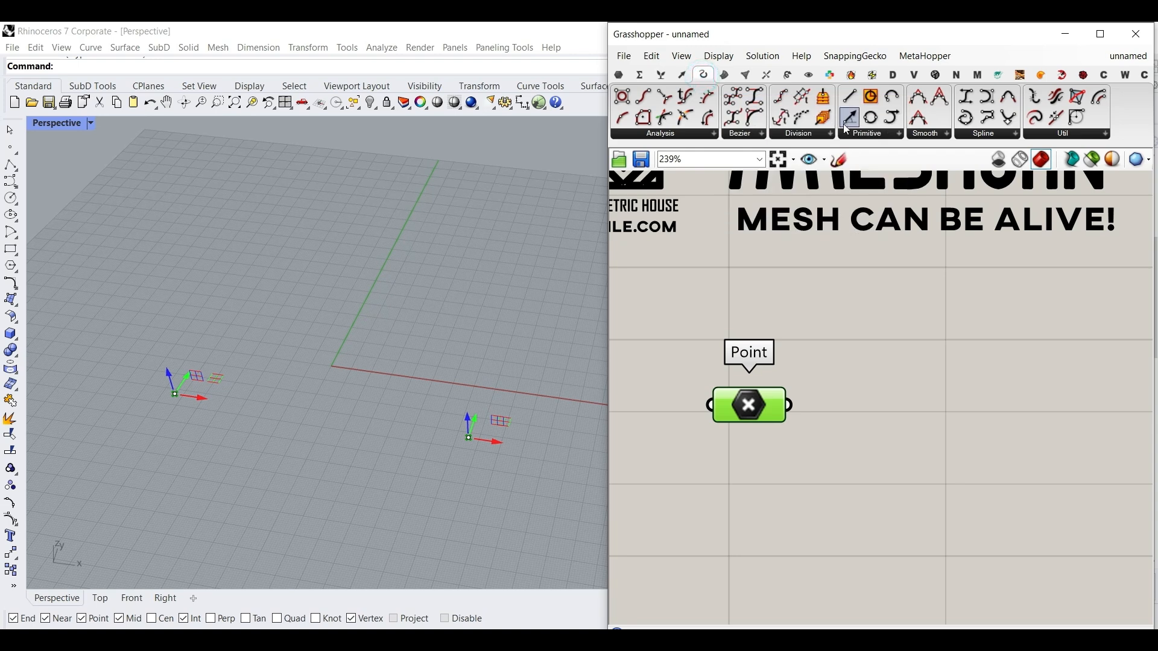
{"action": "left_click", "coordinate": [850, 119]}
{"action": "left_click", "coordinate": [917, 457]}
{"action": "right_click_drag", "start_coordinate": [917, 456], "coordinate": [818, 452]}
Step: Turn on full names for components and connect the Point parameter to the Start input of Line SDL
{"action": "left_click", "coordinate": [719, 56]}
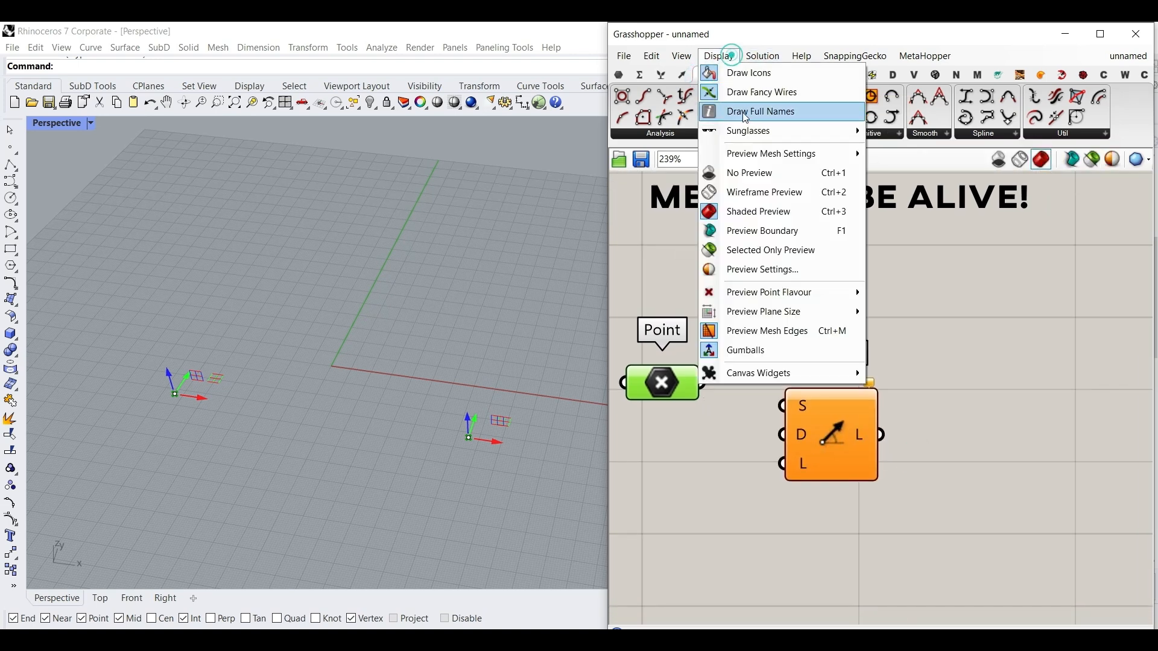
{"action": "left_click", "coordinate": [755, 114]}
{"action": "left_click_drag", "start_coordinate": [702, 383], "coordinate": [731, 406]}
{"action": "left_click_drag", "start_coordinate": [803, 445], "coordinate": [900, 423]}
Step: Add a Unit Z vector below the Point parameter and connect it to the Direction input of Line SDL
{"action": "double_click", "coordinate": [702, 438]}
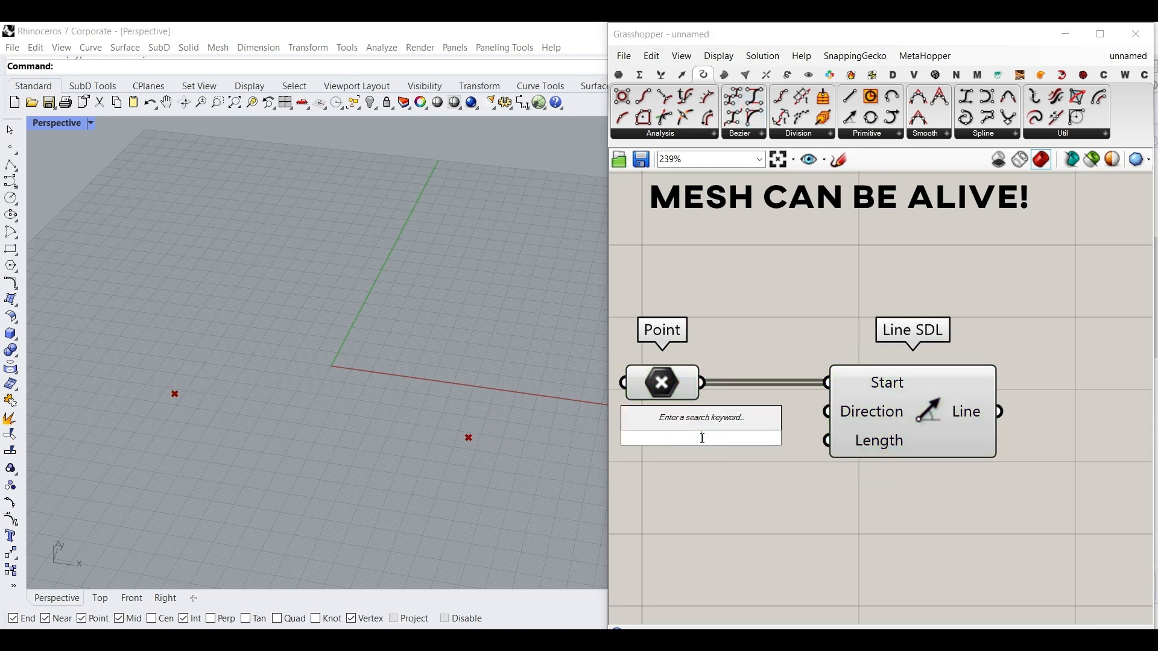
{"action": "type", "text": "z"}
{"action": "left_click", "coordinate": [688, 401]}
{"action": "right_click_drag", "start_coordinate": [721, 444], "coordinate": [811, 445]}
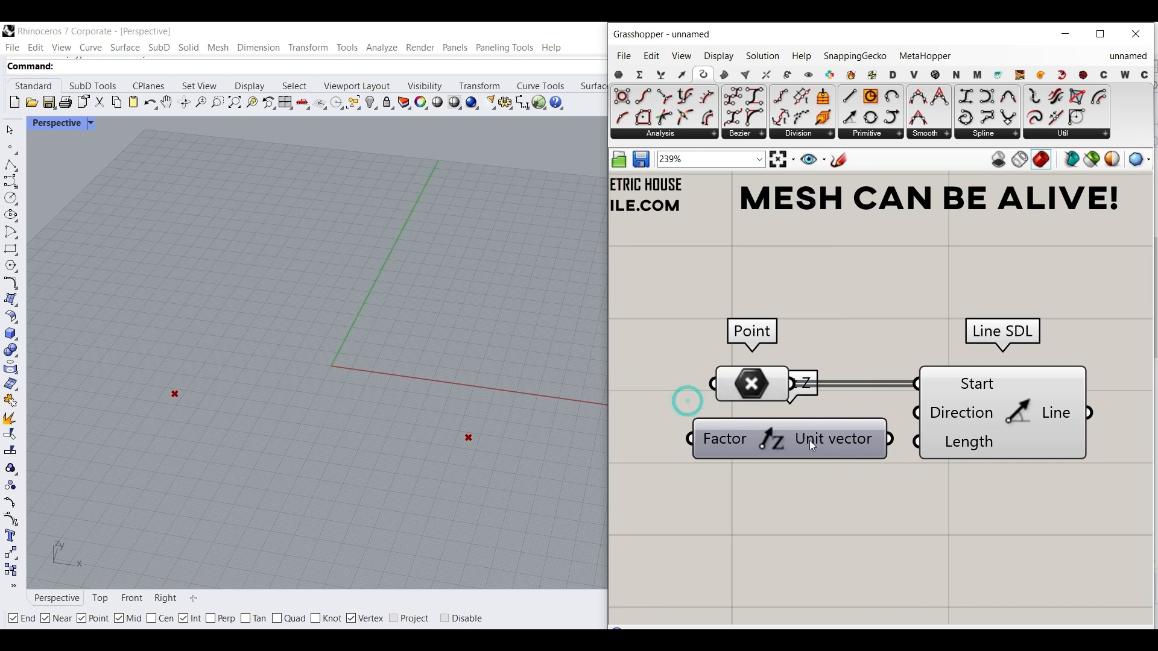
{"action": "left_click_drag", "start_coordinate": [813, 447], "coordinate": [783, 478]}
{"action": "left_click_drag", "start_coordinate": [860, 471], "coordinate": [917, 414]}
Step: Create a number slider from 12.55, connect it to the Length input of Line SDL and set it to 63.50
{"action": "left_click", "coordinate": [768, 540]}
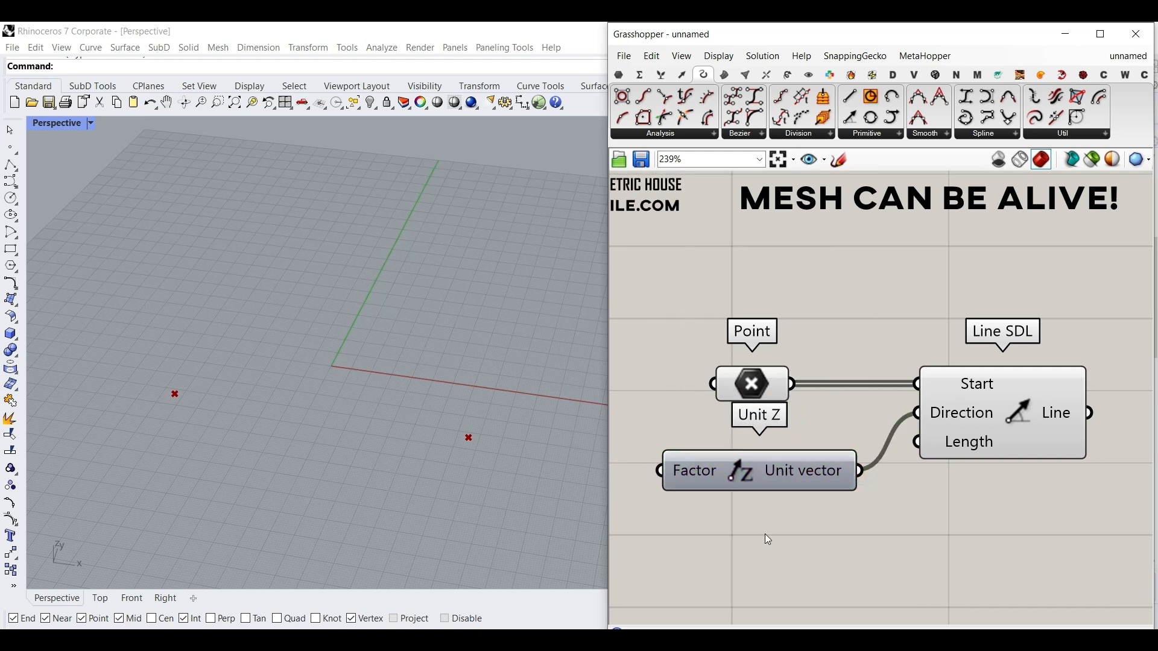
{"action": "double_click", "coordinate": [767, 540]}
{"action": "type", "text": "12.55"}
{"action": "key", "text": "Return"}
{"action": "left_click_drag", "start_coordinate": [910, 536], "coordinate": [901, 470]}
{"action": "left_click_drag", "start_coordinate": [764, 538], "coordinate": [838, 536]}
Step: Set the number slider's maximum to 300
{"action": "left_click", "coordinate": [717, 536]}
{"action": "double_click", "coordinate": [718, 535]}
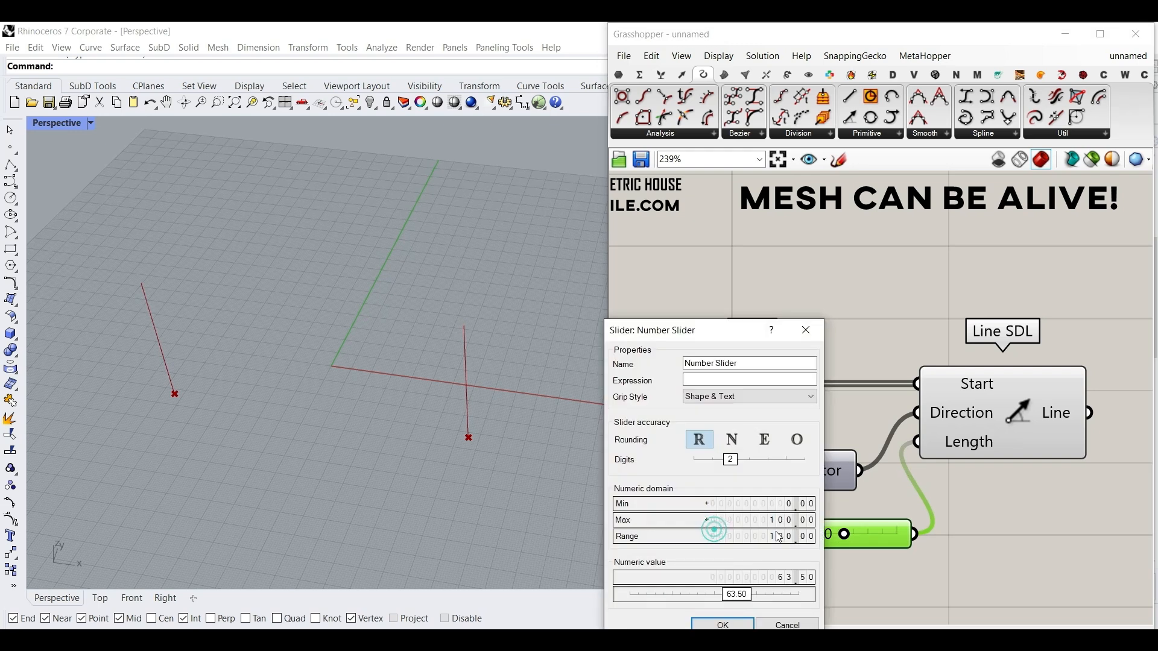
{"action": "left_click_drag", "start_coordinate": [773, 521], "coordinate": [778, 489]}
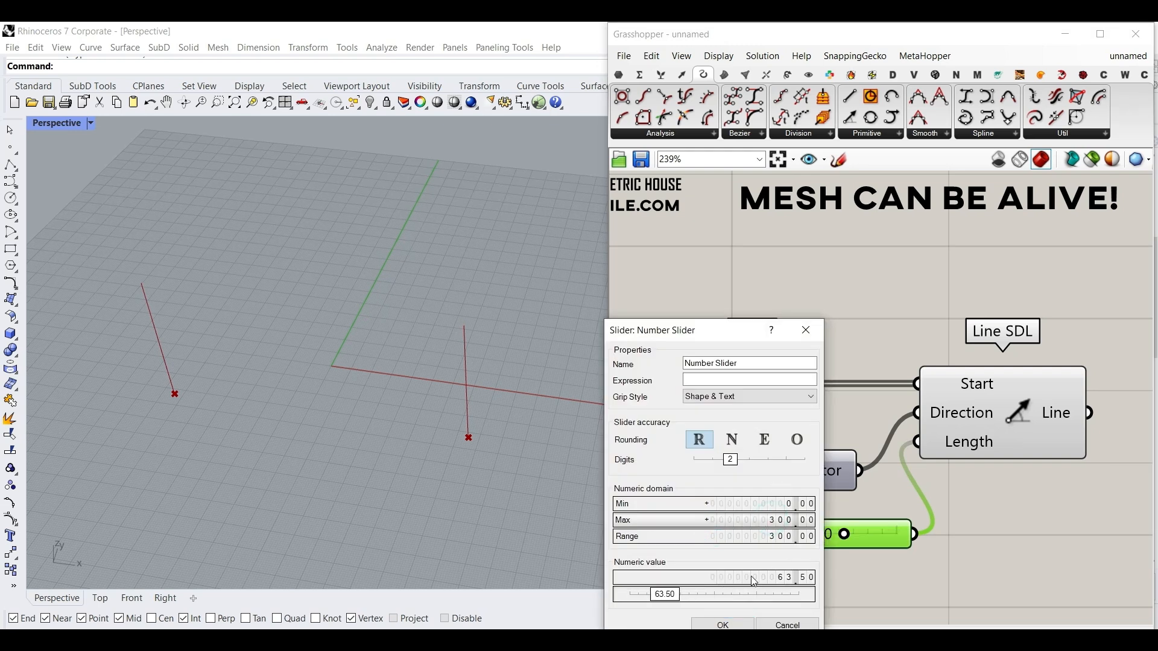
{"action": "left_click", "coordinate": [723, 625]}
Step: Rename the number slider to Height and set its value to 115.62
{"action": "right_click", "coordinate": [705, 537]}
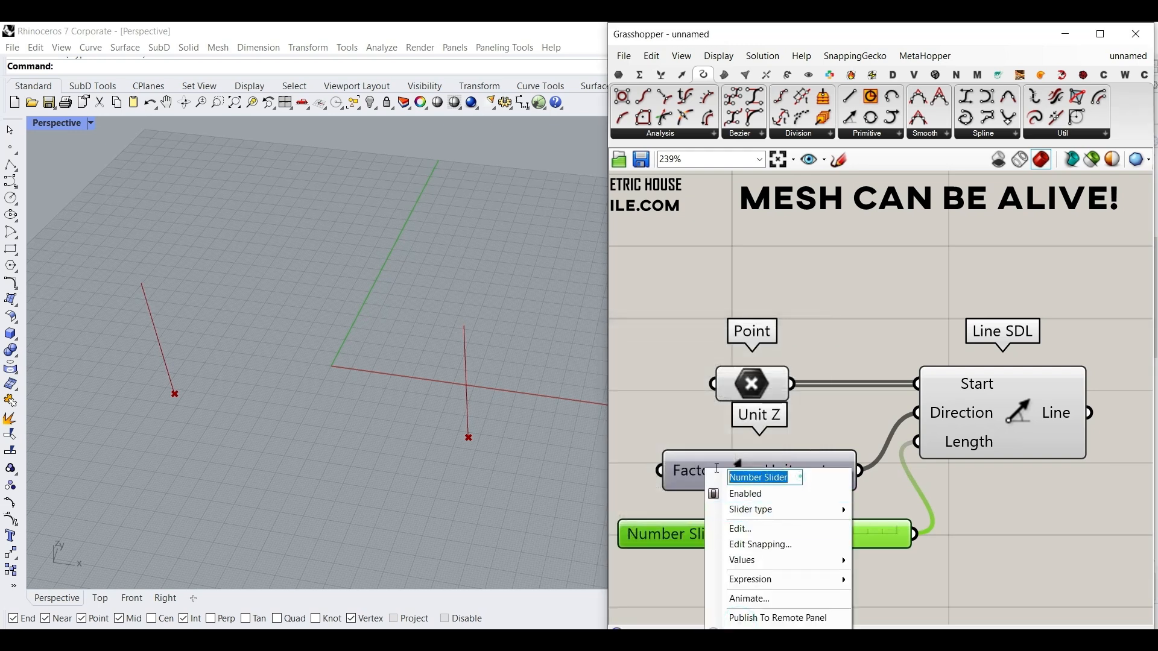
{"action": "type", "text": "Height"}
{"action": "left_click", "coordinate": [856, 412]}
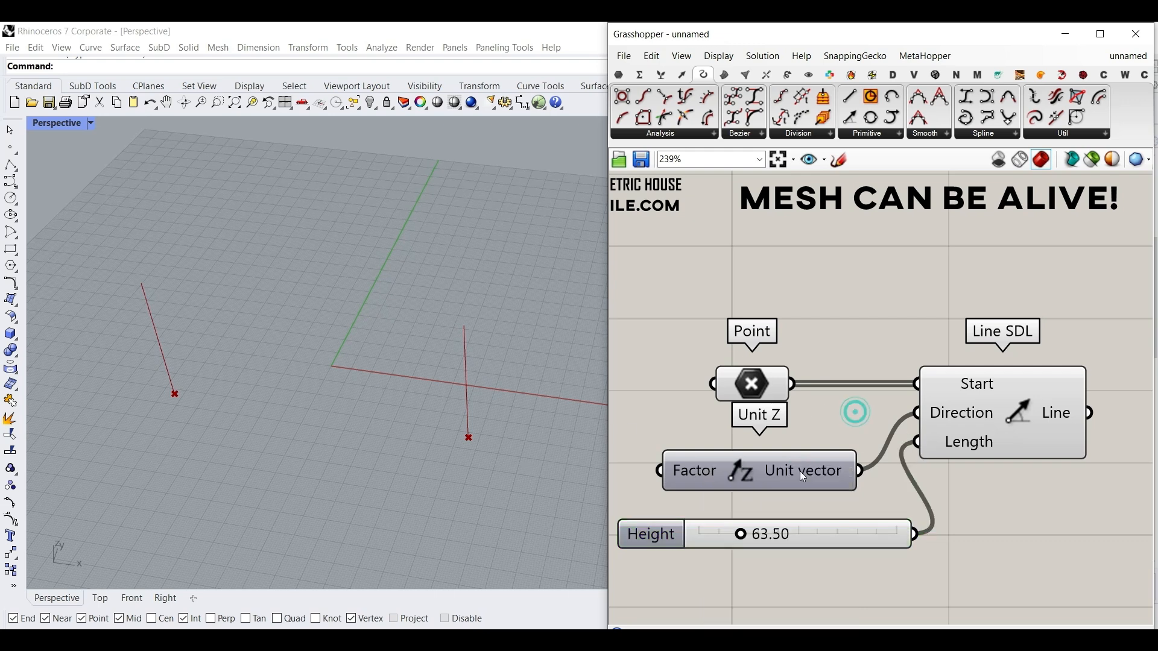
{"action": "left_click_drag", "start_coordinate": [741, 534], "coordinate": [776, 535]}
{"action": "scroll", "coordinate": [342, 528], "scroll_direction": "down", "scroll_amount": 2}
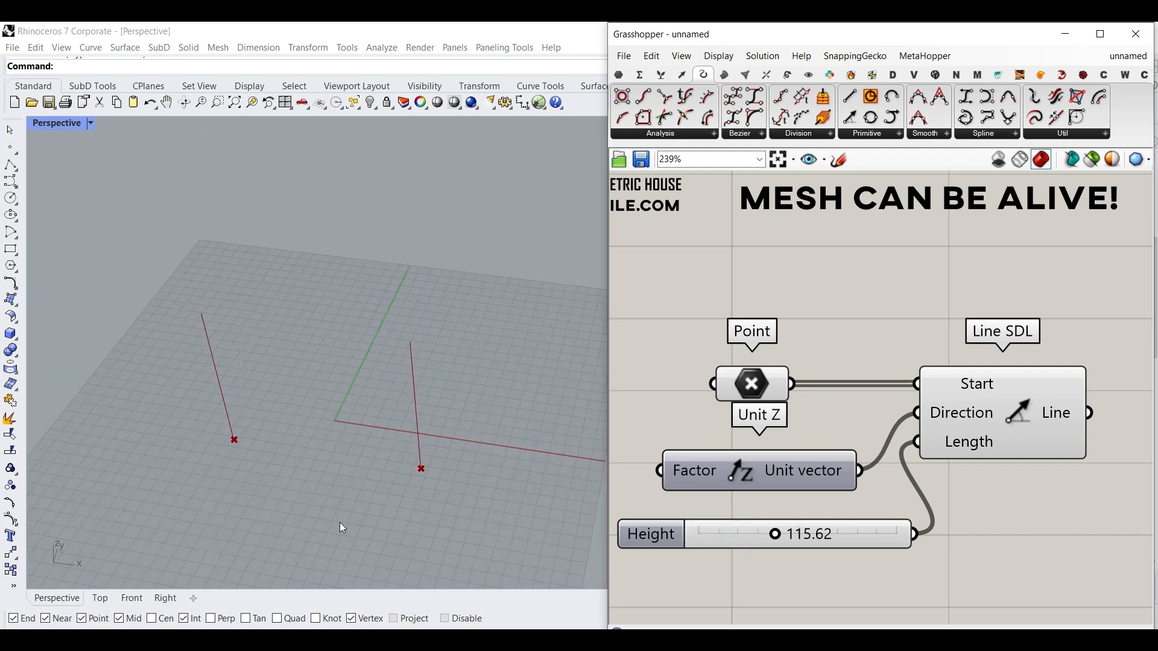
Step: Add a List Item component after Line SDL, connect the Line output to its List input, and add a +1 output
{"action": "right_click_drag", "start_coordinate": [340, 523], "coordinate": [363, 445]}
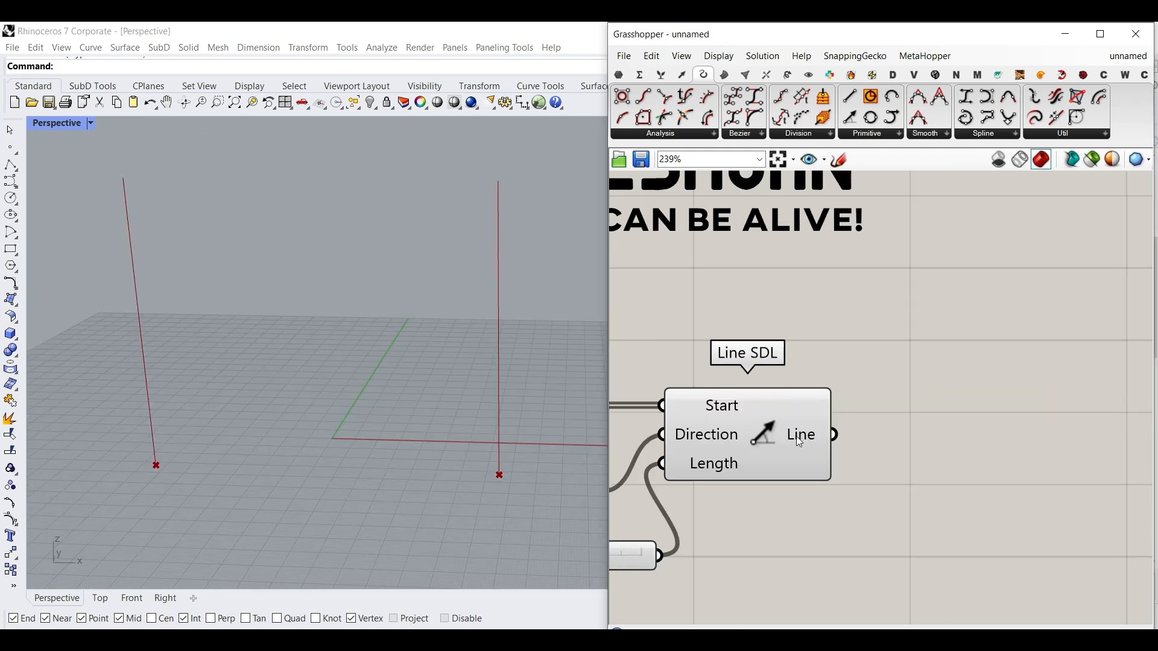
{"action": "mouse_move", "coordinate": [799, 442]}
{"action": "left_click", "coordinate": [662, 74]}
{"action": "left_click_drag", "start_coordinate": [623, 108], "coordinate": [860, 441]}
{"action": "right_click_drag", "start_coordinate": [919, 472], "coordinate": [843, 442]}
{"action": "left_click_drag", "start_coordinate": [842, 443], "coordinate": [865, 443]}
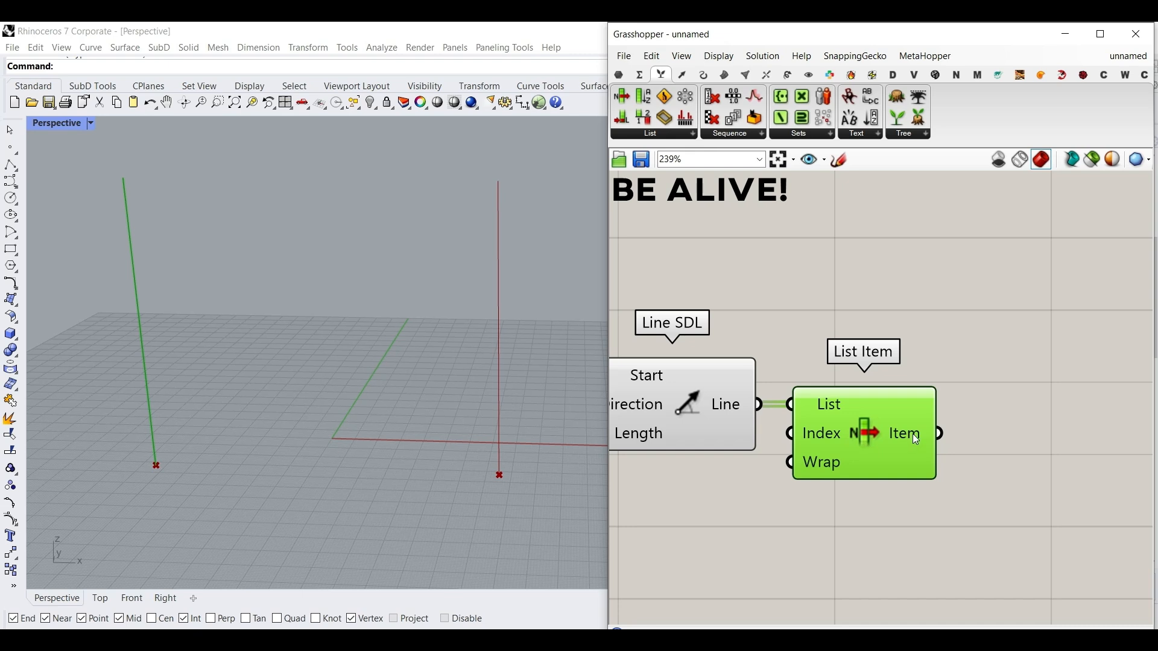
{"action": "scroll", "coordinate": [852, 419], "scroll_direction": "up", "scroll_amount": 4}
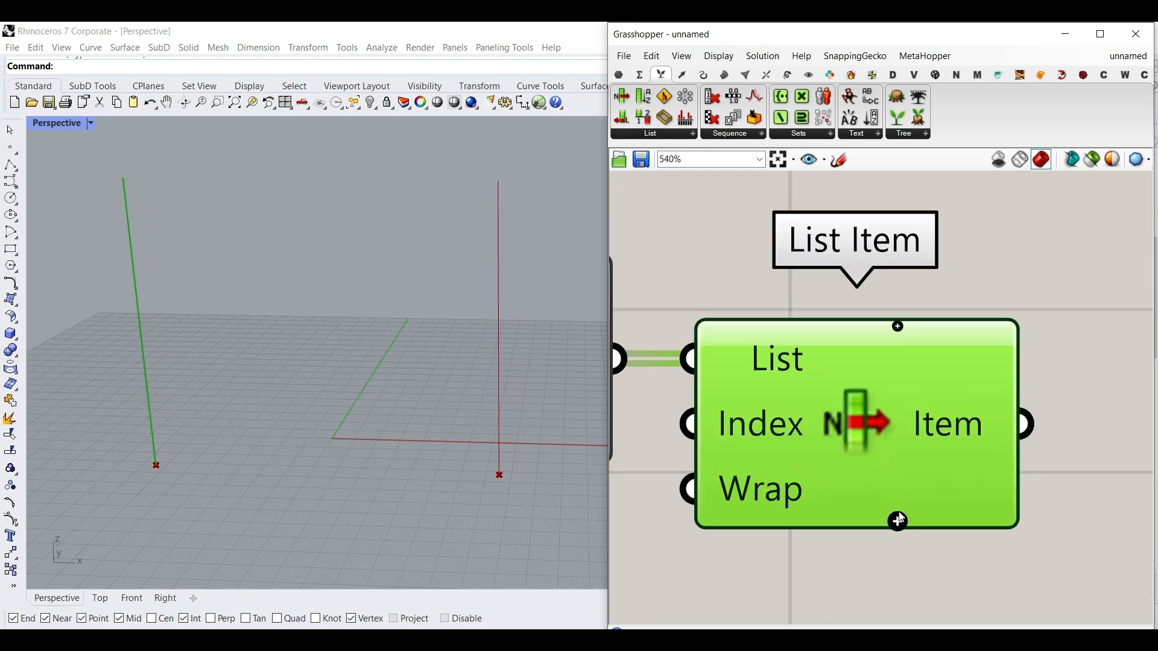
{"action": "scroll", "coordinate": [861, 478], "scroll_direction": "down", "scroll_amount": 3}
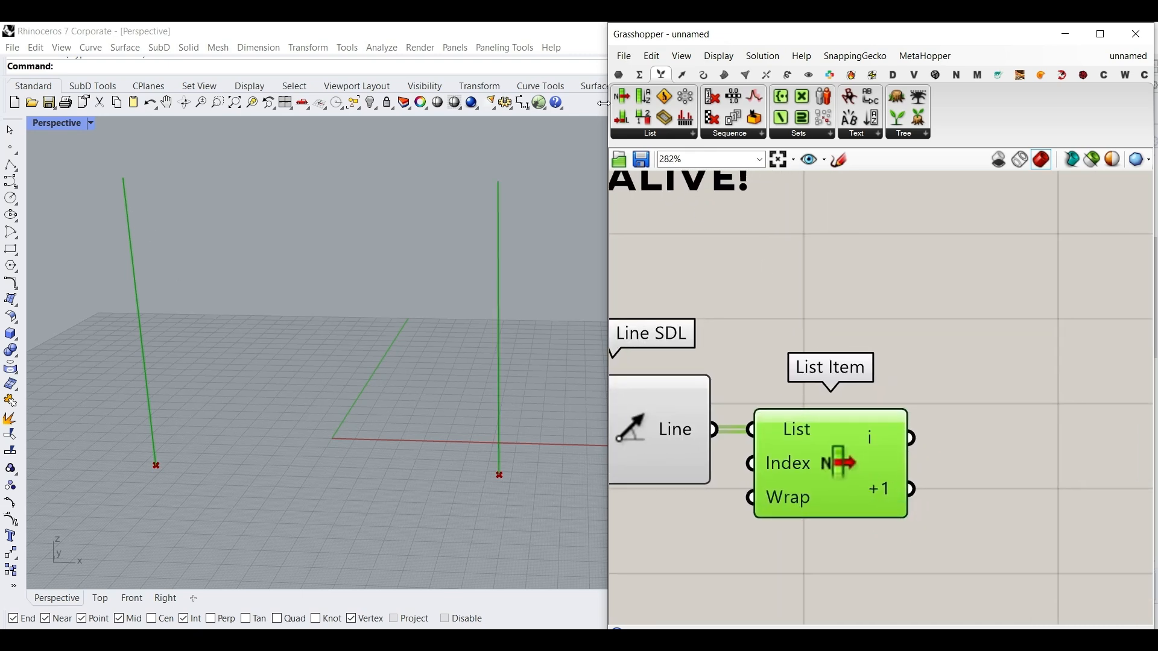
Step: Add a Curve parameter above List Item and connect the i output of List Item to it
{"action": "left_click", "coordinate": [618, 75]}
{"action": "left_click_drag", "start_coordinate": [665, 118], "coordinate": [941, 377]}
{"action": "left_click_drag", "start_coordinate": [917, 436], "coordinate": [1012, 314]}
{"action": "right_click_drag", "start_coordinate": [987, 383], "coordinate": [882, 312]}
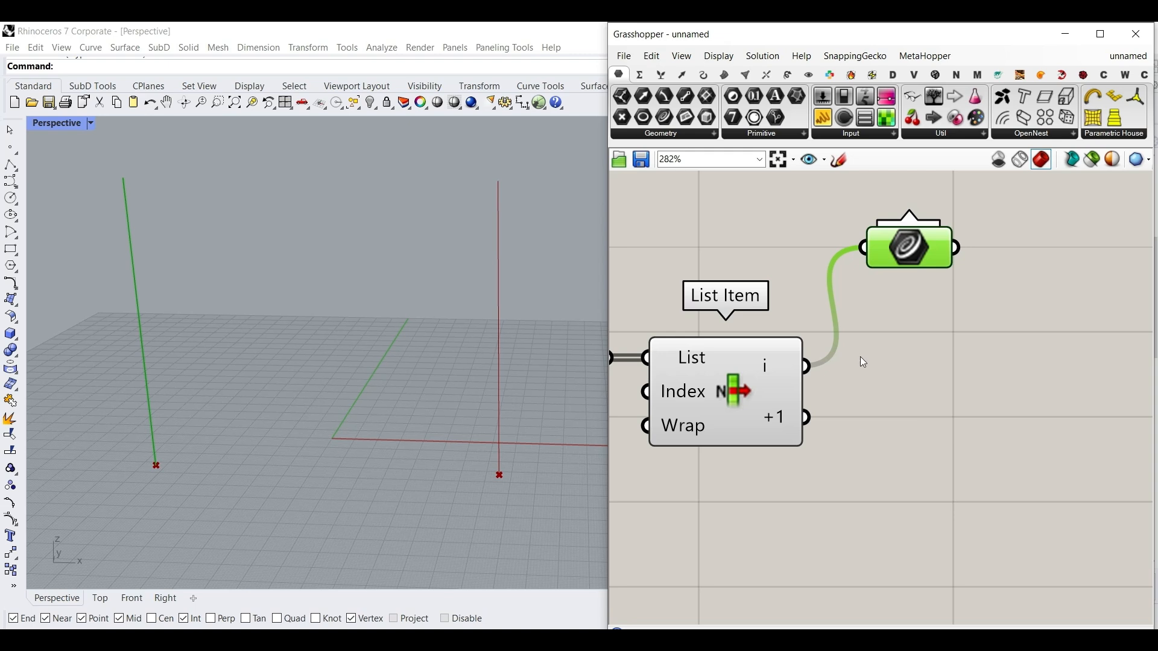
{"action": "scroll", "coordinate": [843, 425], "scroll_direction": "down", "scroll_amount": 3}
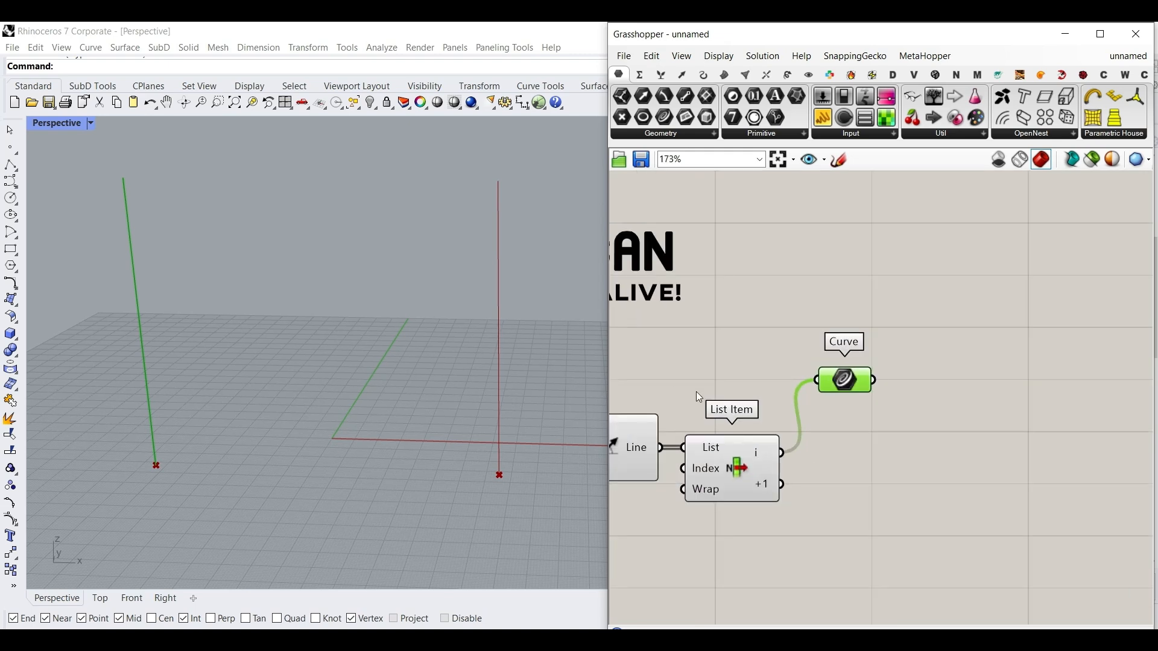
{"action": "left_click_drag", "start_coordinate": [855, 379], "coordinate": [853, 317]}
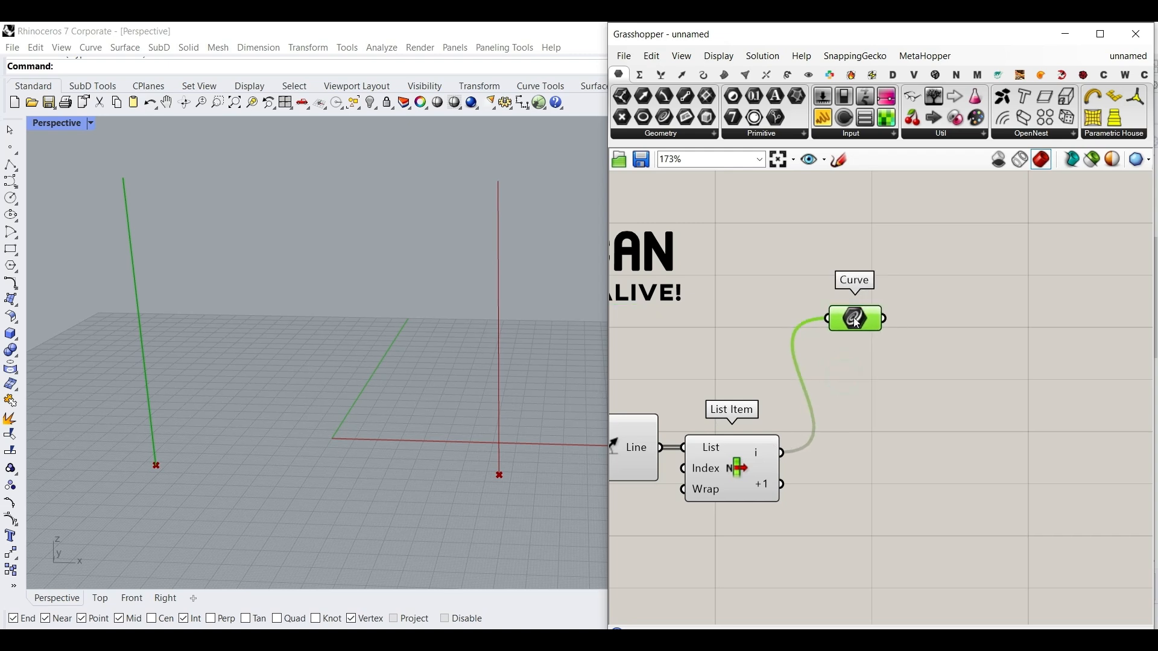
Step: Add a Divide Curve component beside the Curve parameter and connect the parameter to its Curve input
{"action": "scroll", "coordinate": [853, 318], "scroll_direction": "up", "scroll_amount": 2}
{"action": "left_click", "coordinate": [704, 74]}
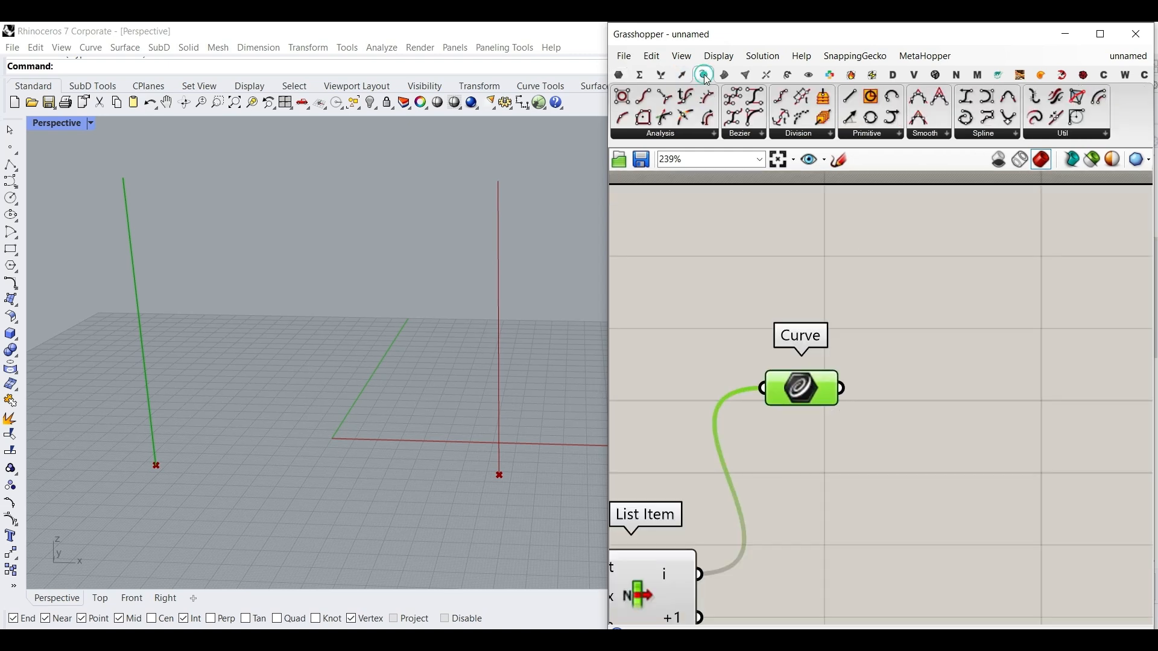
{"action": "left_click", "coordinate": [786, 106]}
{"action": "left_click", "coordinate": [974, 422]}
{"action": "left_click_drag", "start_coordinate": [804, 386], "coordinate": [801, 331]}
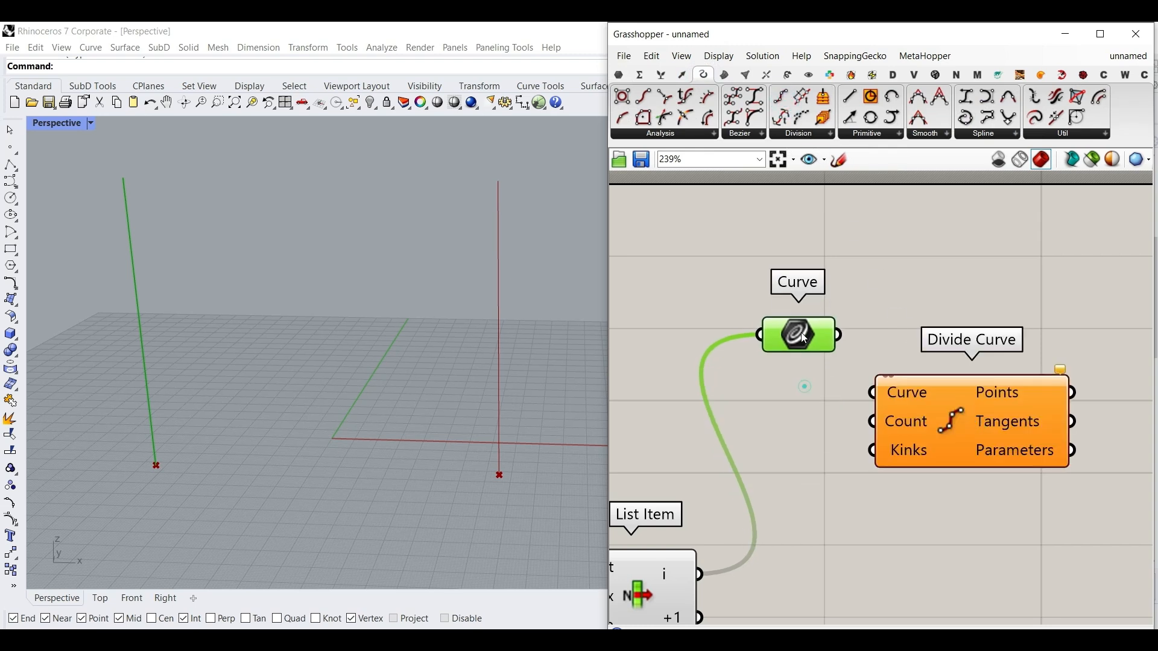
{"action": "left_click_drag", "start_coordinate": [911, 435], "coordinate": [944, 379]}
{"action": "left_click_drag", "start_coordinate": [839, 333], "coordinate": [978, 362]}
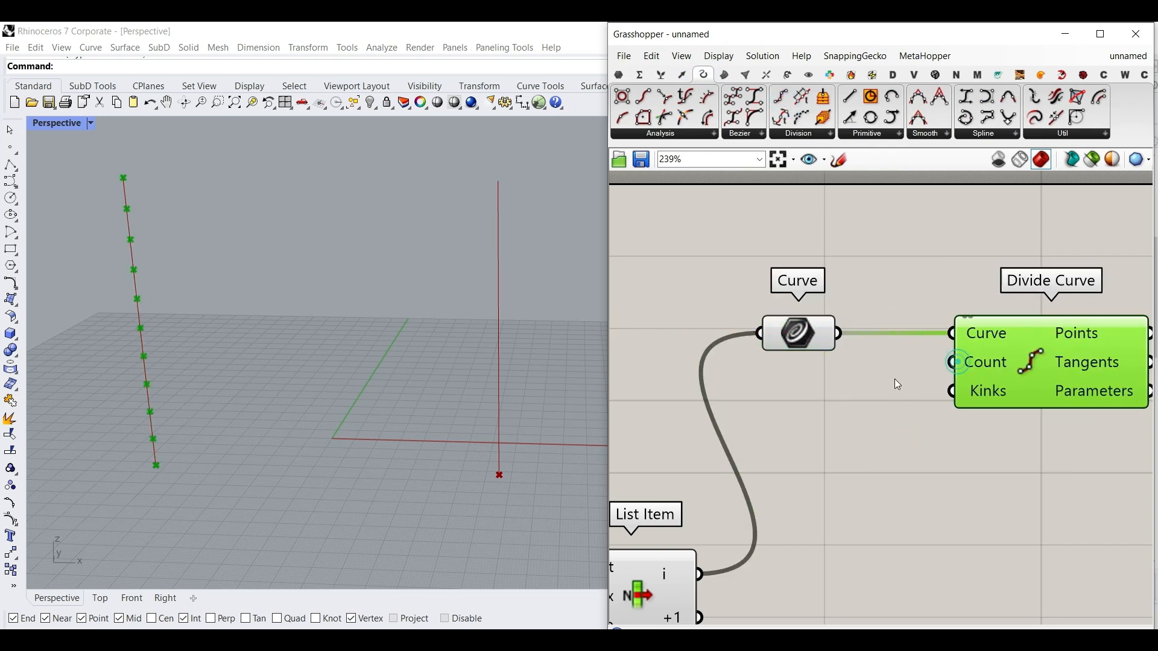
Step: Create a panel containing 100 and connect it to the Count input of Divide Curve
{"action": "left_click", "coordinate": [835, 401]}
{"action": "double_click", "coordinate": [834, 401]}
{"action": "type", "text": "//100"}
{"action": "key", "text": "Return"}
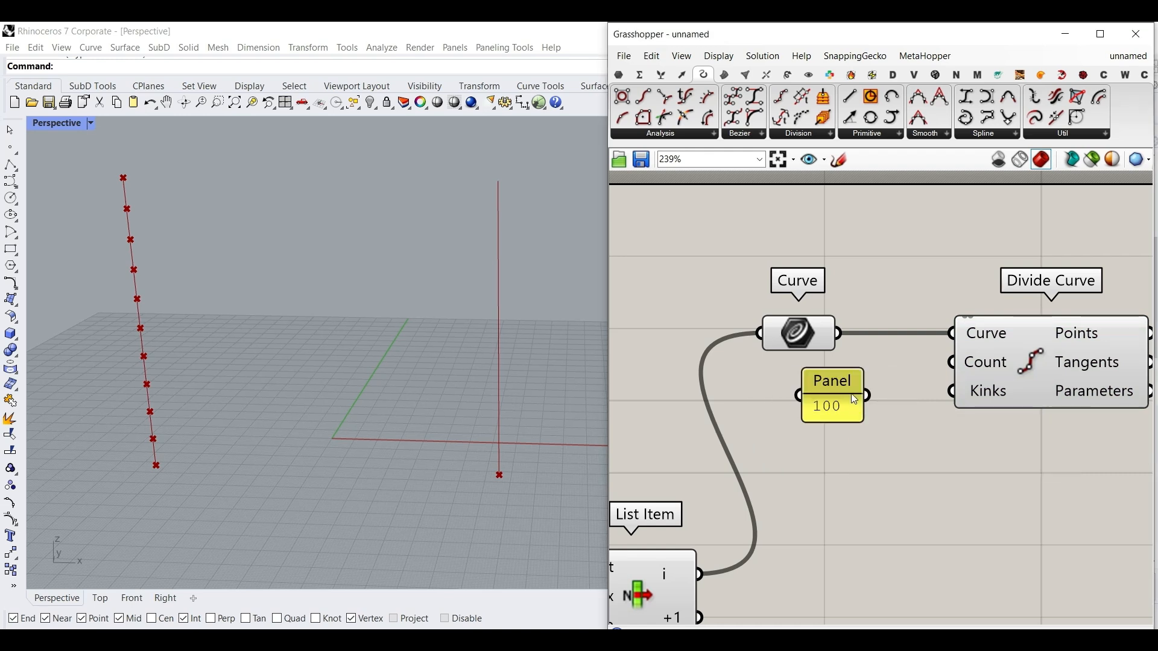
{"action": "left_click_drag", "start_coordinate": [878, 393], "coordinate": [952, 363]}
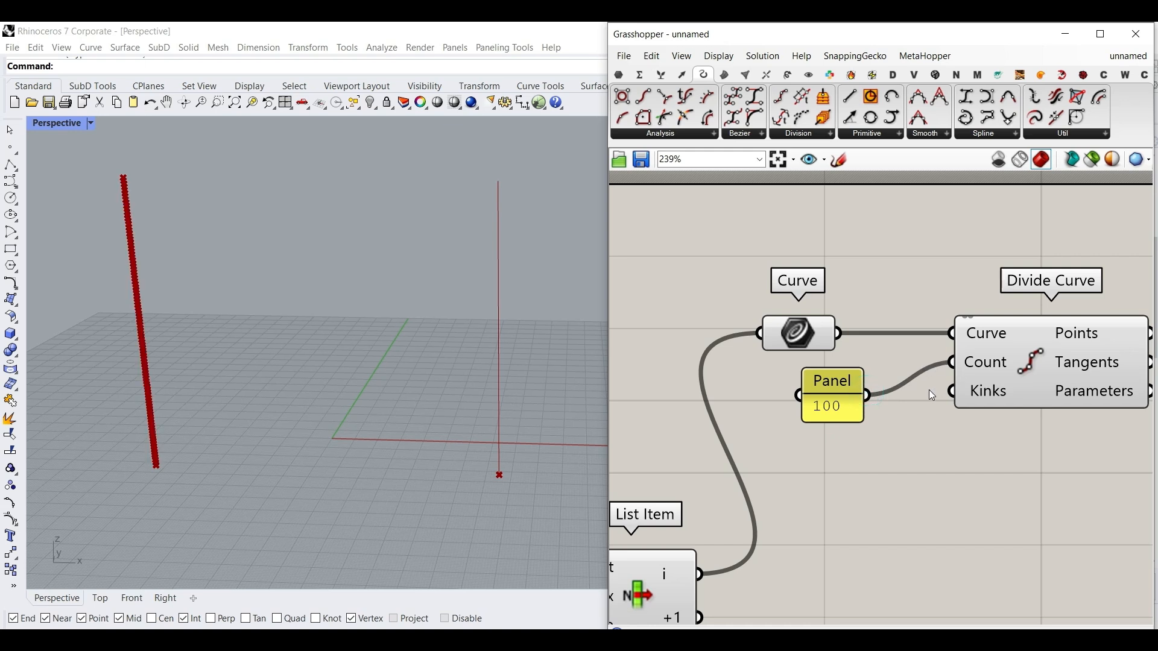
Step: Rename the 100 panel to Resolution and widen it so its title fits
{"action": "right_click", "coordinate": [829, 416]}
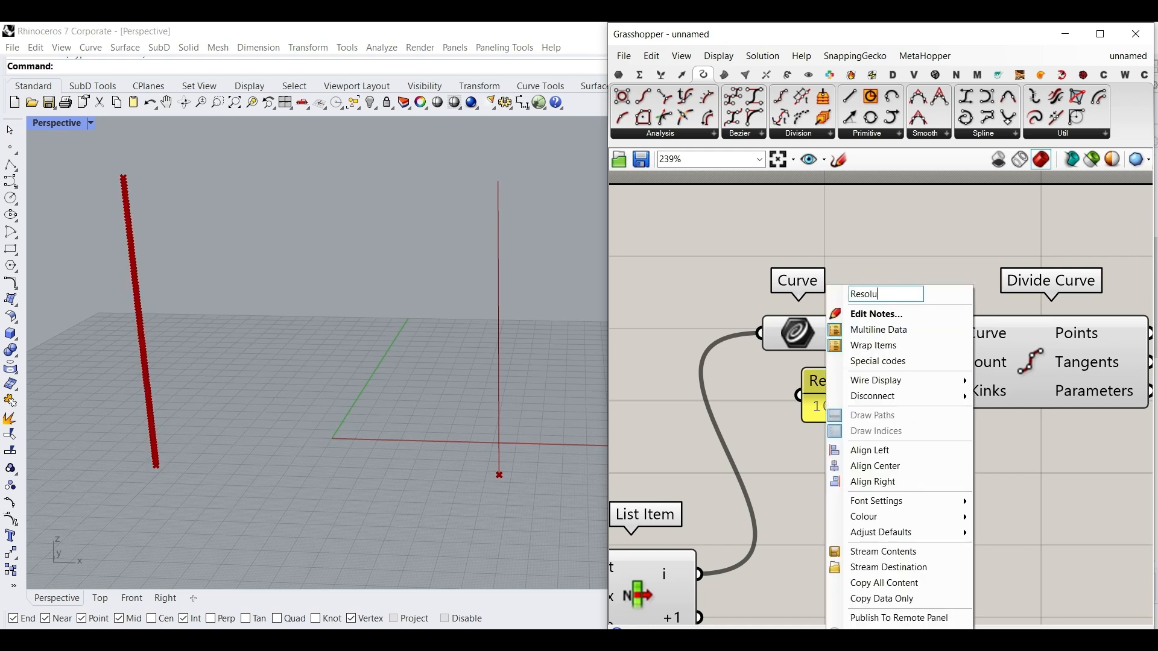
{"action": "left_click", "coordinate": [777, 427]}
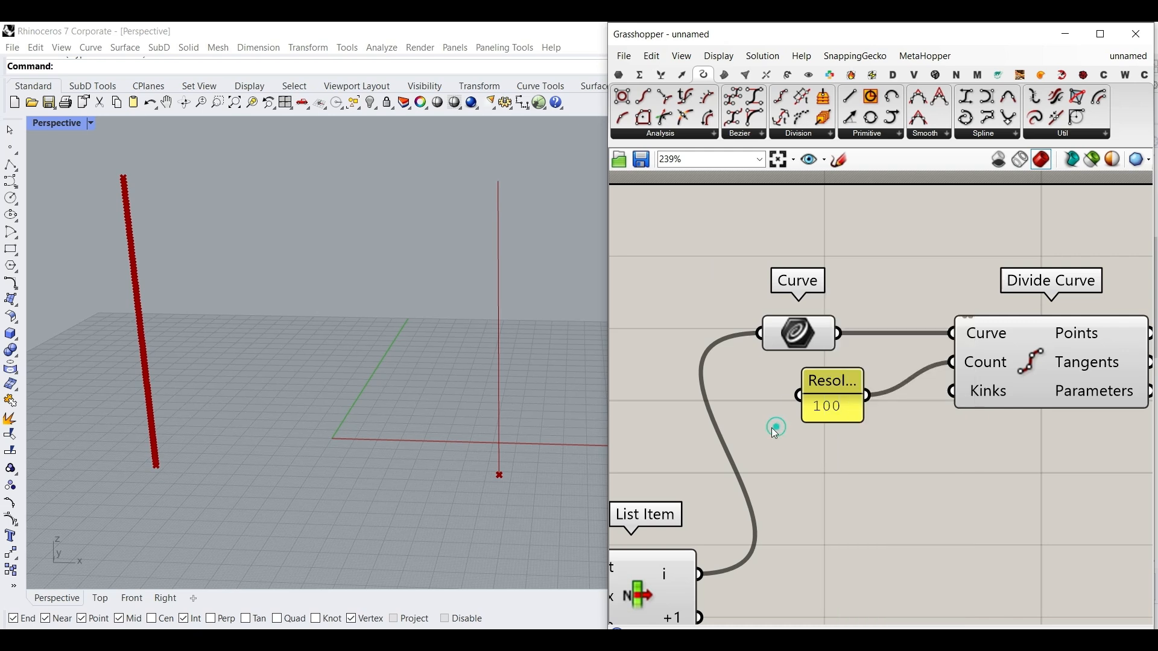
{"action": "left_click_drag", "start_coordinate": [804, 406], "coordinate": [751, 404]}
Step: Add a Move component after Divide Curve and connect the Points output to its Geometry input
{"action": "right_click_drag", "start_coordinate": [929, 406], "coordinate": [744, 400]}
{"action": "left_click", "coordinate": [868, 367]}
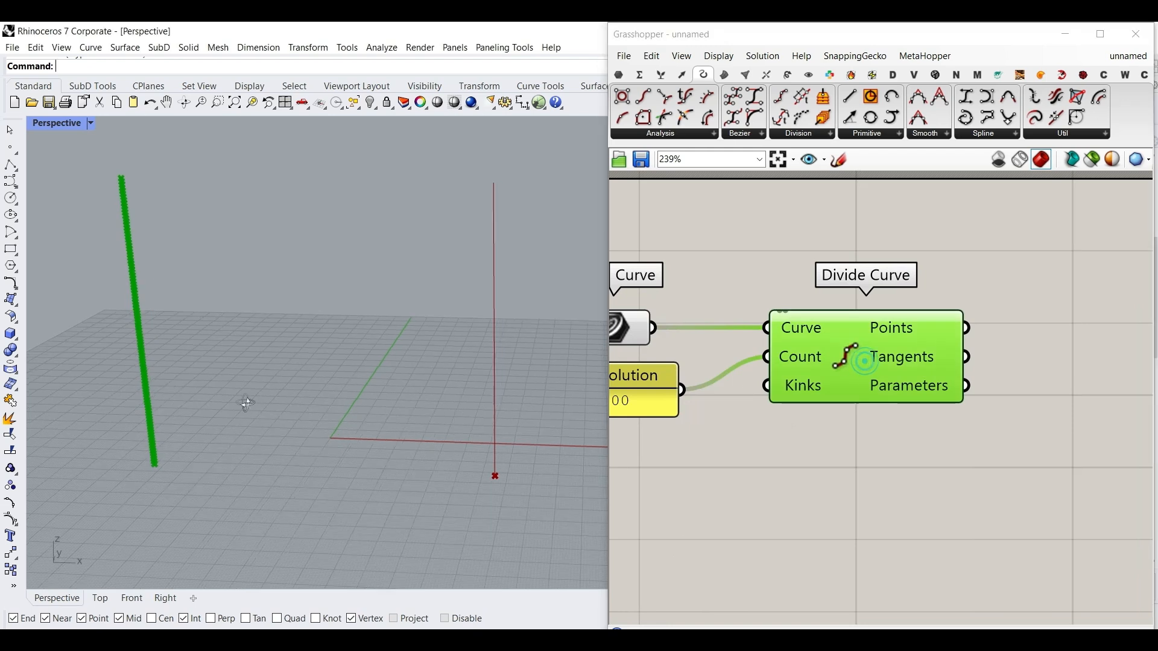
{"action": "right_click_drag", "start_coordinate": [245, 401], "coordinate": [118, 444]}
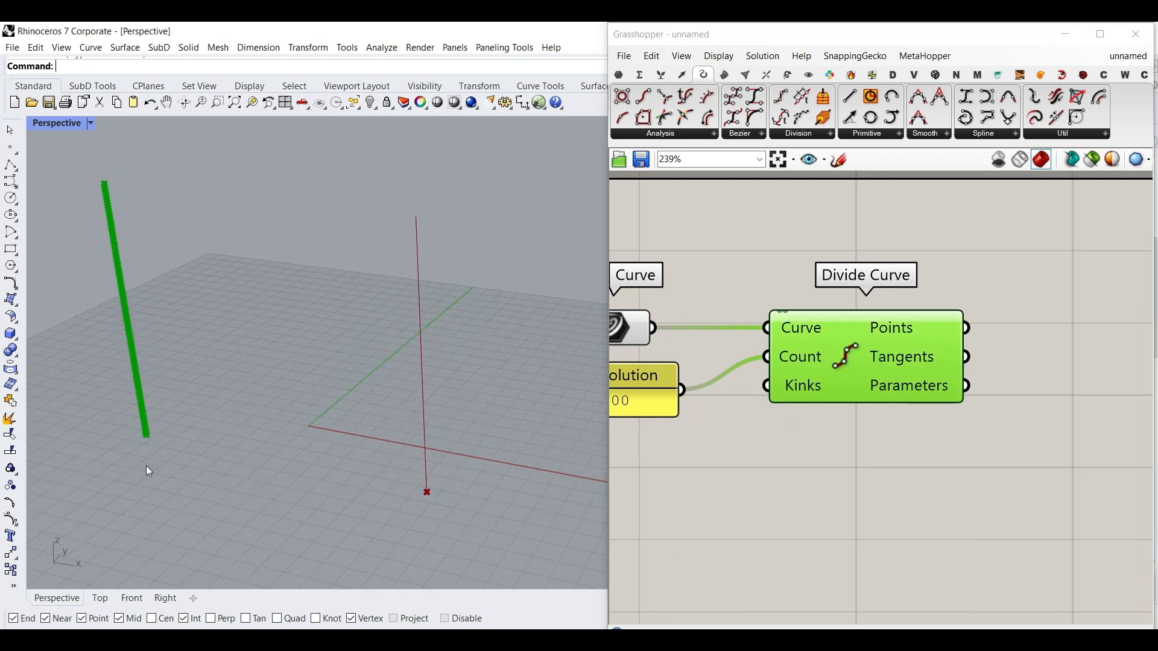
{"action": "right_click_drag", "start_coordinate": [913, 433], "coordinate": [778, 455]}
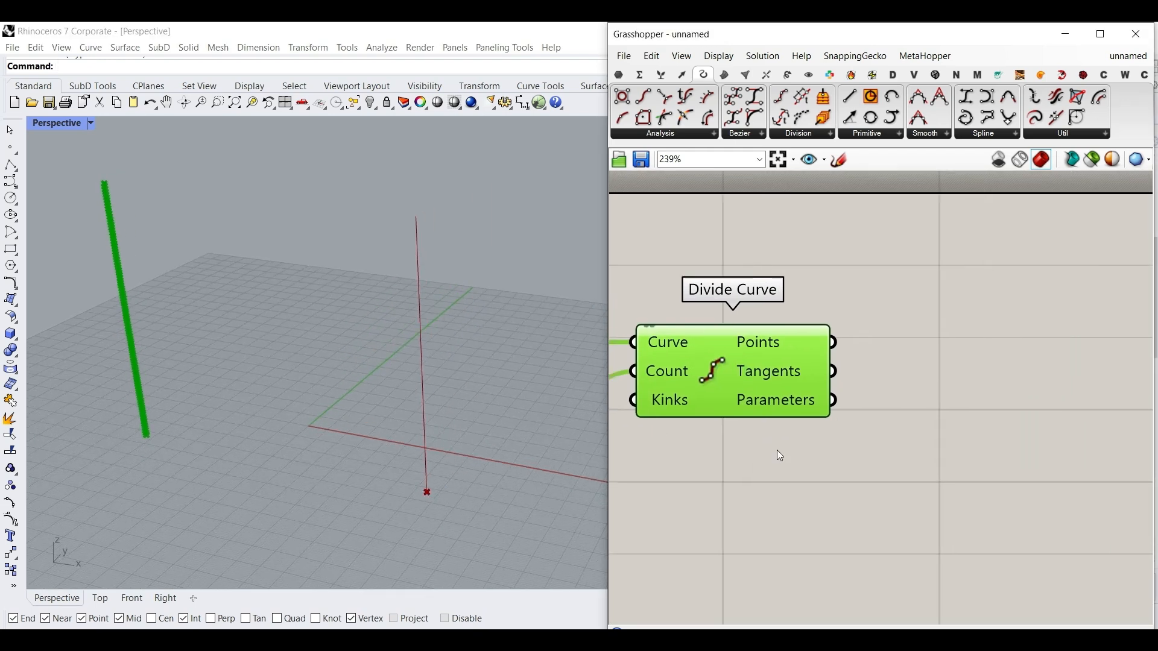
{"action": "left_click", "coordinate": [788, 77]}
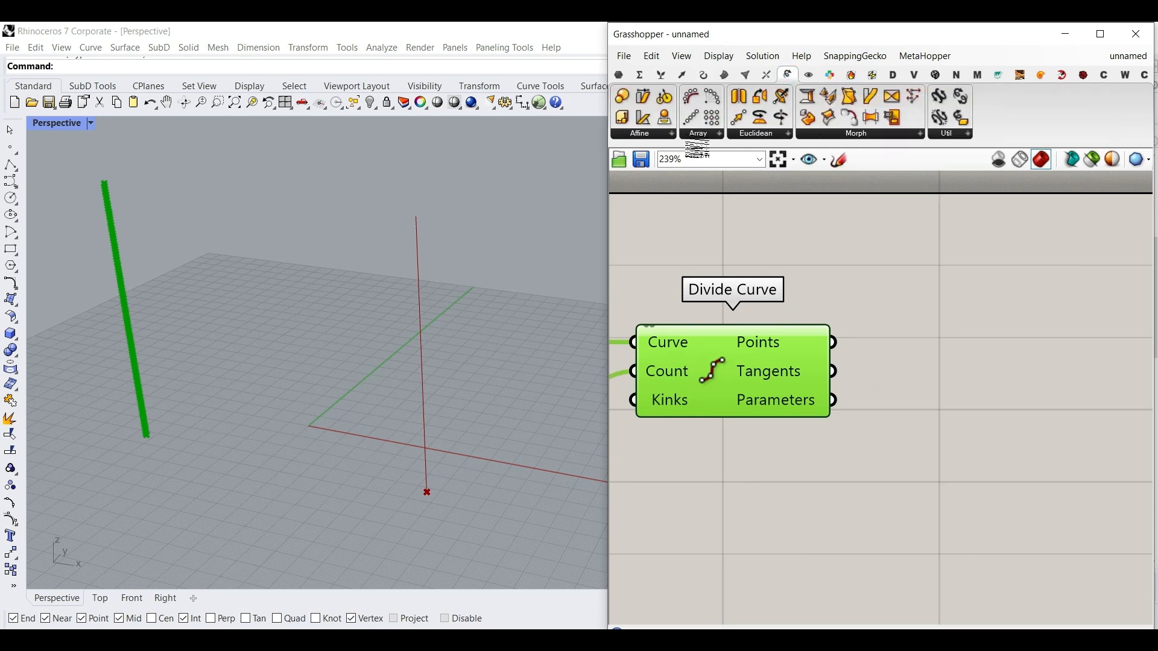
{"action": "left_click_drag", "start_coordinate": [744, 124], "coordinate": [982, 386]}
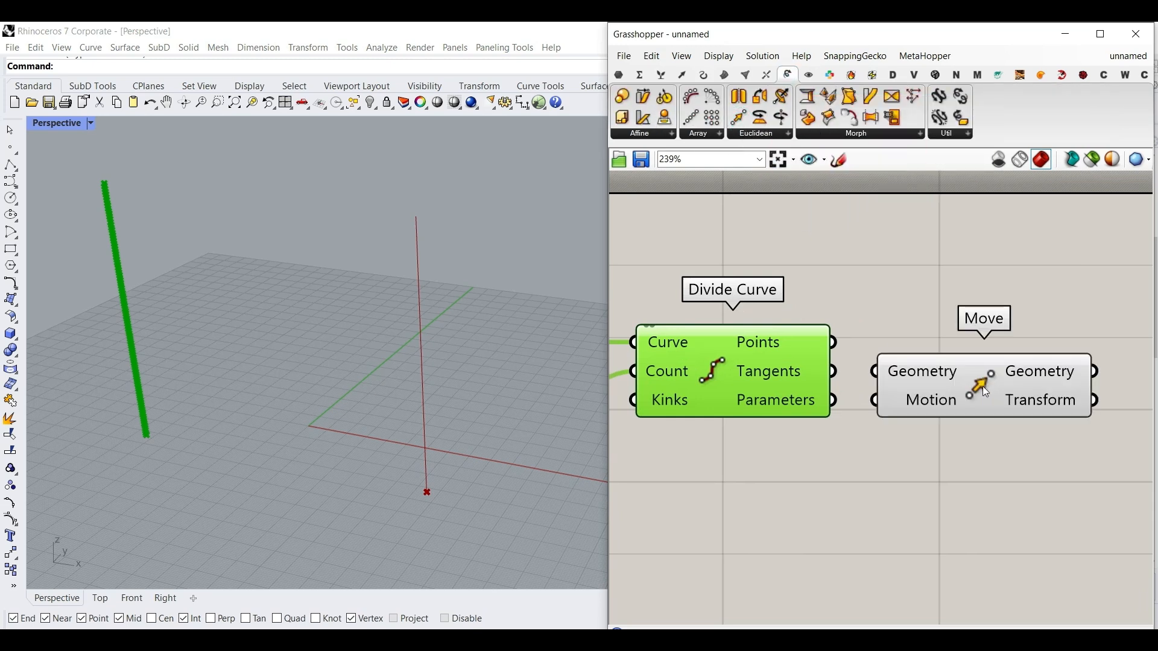
{"action": "left_click_drag", "start_coordinate": [841, 342], "coordinate": [884, 391]}
{"action": "left_click_drag", "start_coordinate": [1026, 356], "coordinate": [1043, 367]}
{"action": "right_click_drag", "start_coordinate": [1007, 412], "coordinate": [848, 402]}
{"action": "left_click_drag", "start_coordinate": [859, 365], "coordinate": [917, 365]}
Step: Add a Unit Y vector below the Points wire, connect it to the Motion input of Move, and space the components out
{"action": "left_click", "coordinate": [755, 403]}
{"action": "double_click", "coordinate": [756, 405]}
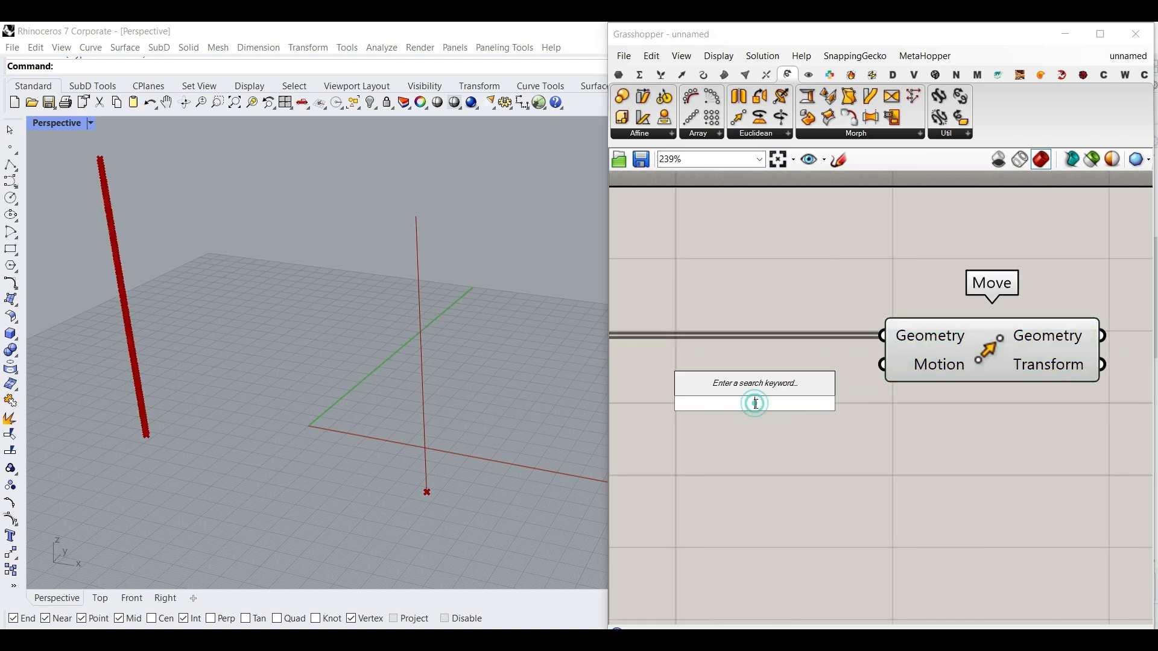
{"action": "type", "text": "y"}
{"action": "left_click", "coordinate": [720, 368]}
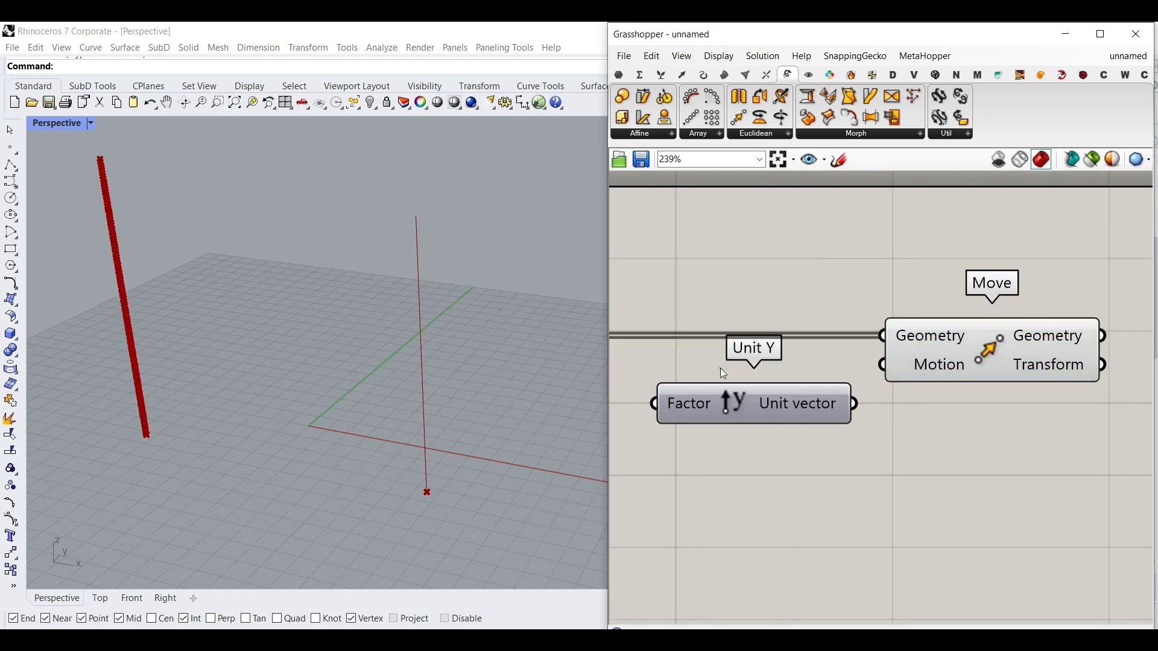
{"action": "left_click_drag", "start_coordinate": [857, 402], "coordinate": [882, 365]}
{"action": "right_click_drag", "start_coordinate": [844, 412], "coordinate": [945, 334]}
{"action": "left_click_drag", "start_coordinate": [872, 337], "coordinate": [893, 392]}
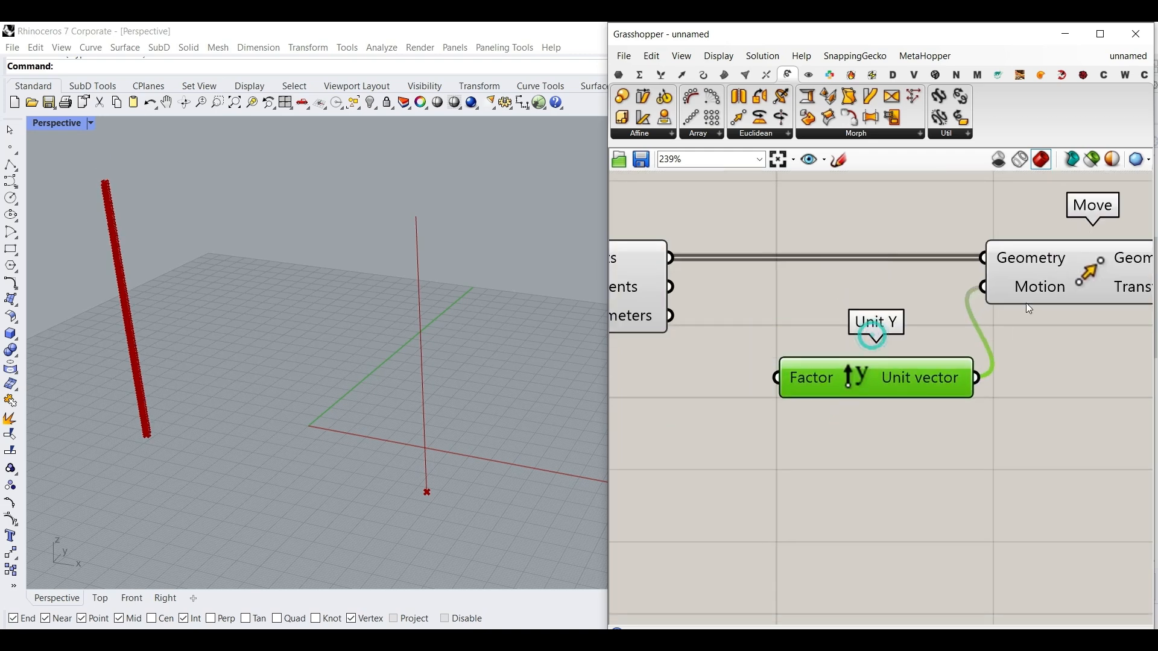
{"action": "left_click_drag", "start_coordinate": [1035, 285], "coordinate": [1101, 286]}
{"action": "left_click_drag", "start_coordinate": [901, 380], "coordinate": [995, 380]}
Step: Try moving the points with a number slider set to 44.71 on the Factor input of Unit Y, and delete the slider
{"action": "double_click", "coordinate": [739, 402]}
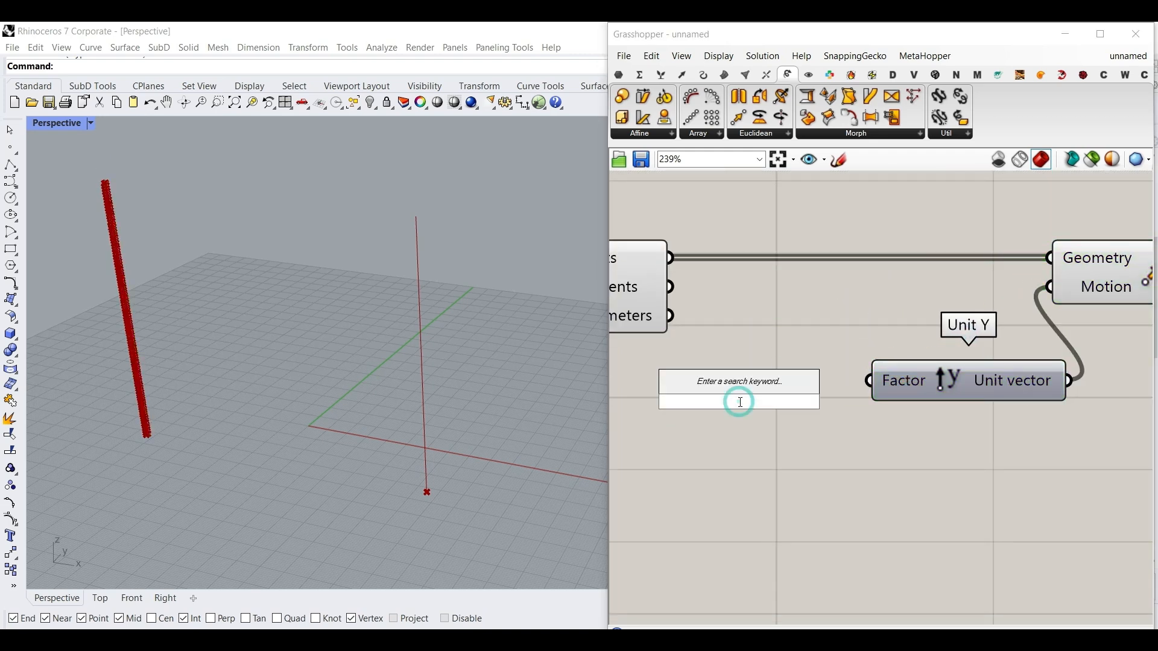
{"action": "type", "text": "12.55"}
{"action": "key", "text": "Return"}
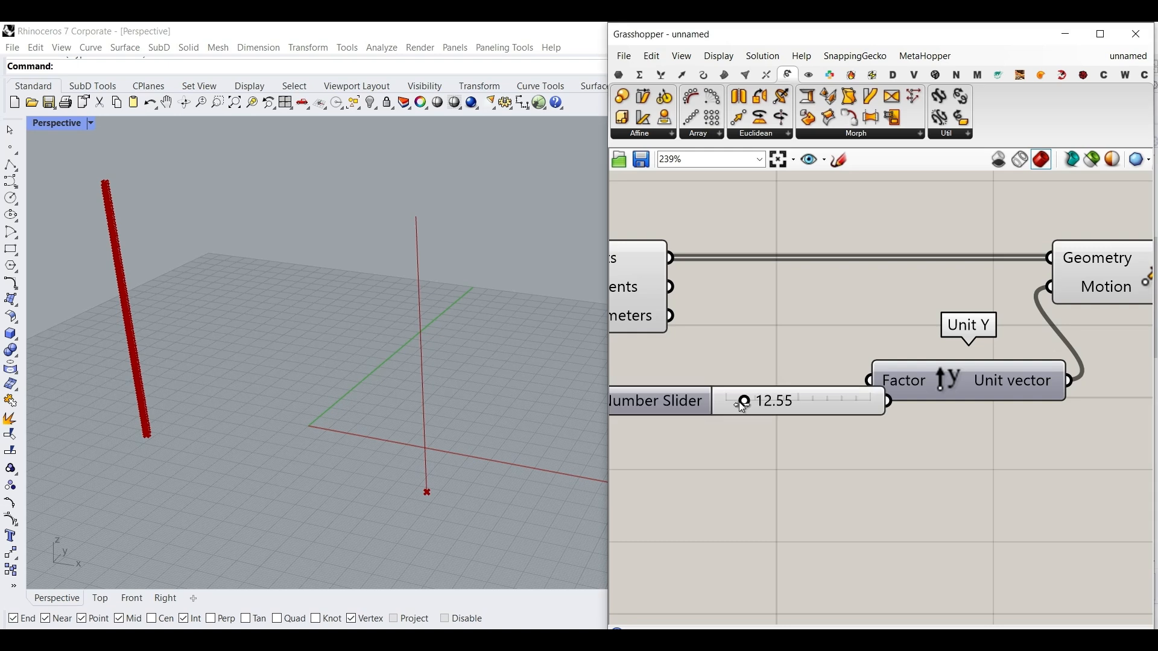
{"action": "mouse_move", "coordinate": [854, 405]}
{"action": "left_mouse_down"}
{"action": "mouse_move", "coordinate": [782, 390]}
{"action": "mouse_move", "coordinate": [865, 386]}
{"action": "left_mouse_up"}
{"action": "left_click_drag", "start_coordinate": [681, 392], "coordinate": [717, 390]}
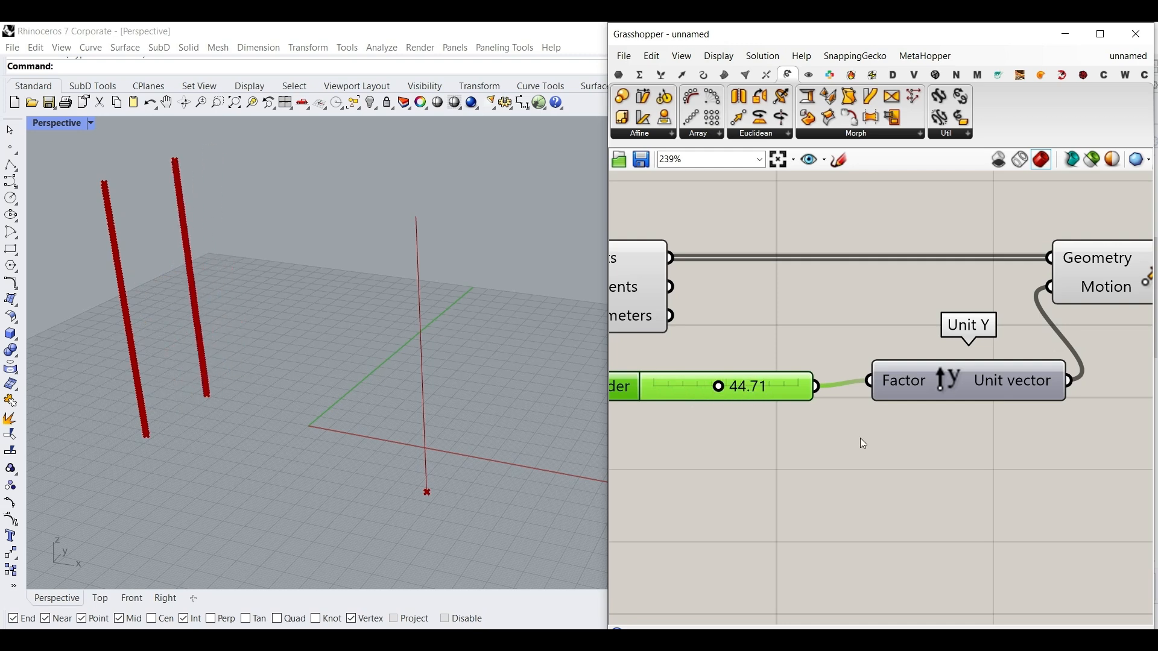
{"action": "left_click_drag", "start_coordinate": [801, 346], "coordinate": [739, 428]}
{"action": "key", "text": "Delete"}
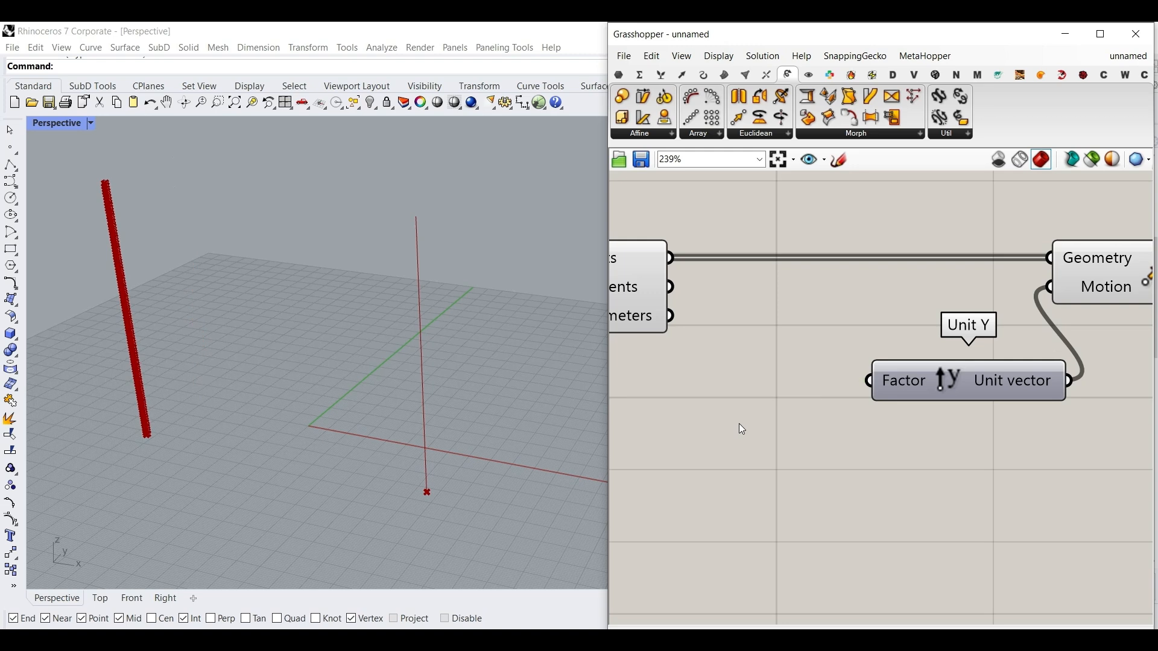
Step: Add a Range component below Divide Curve and connect the Resolution panel to its Steps input
{"action": "scroll", "coordinate": [760, 389], "scroll_direction": "down", "scroll_amount": 2}
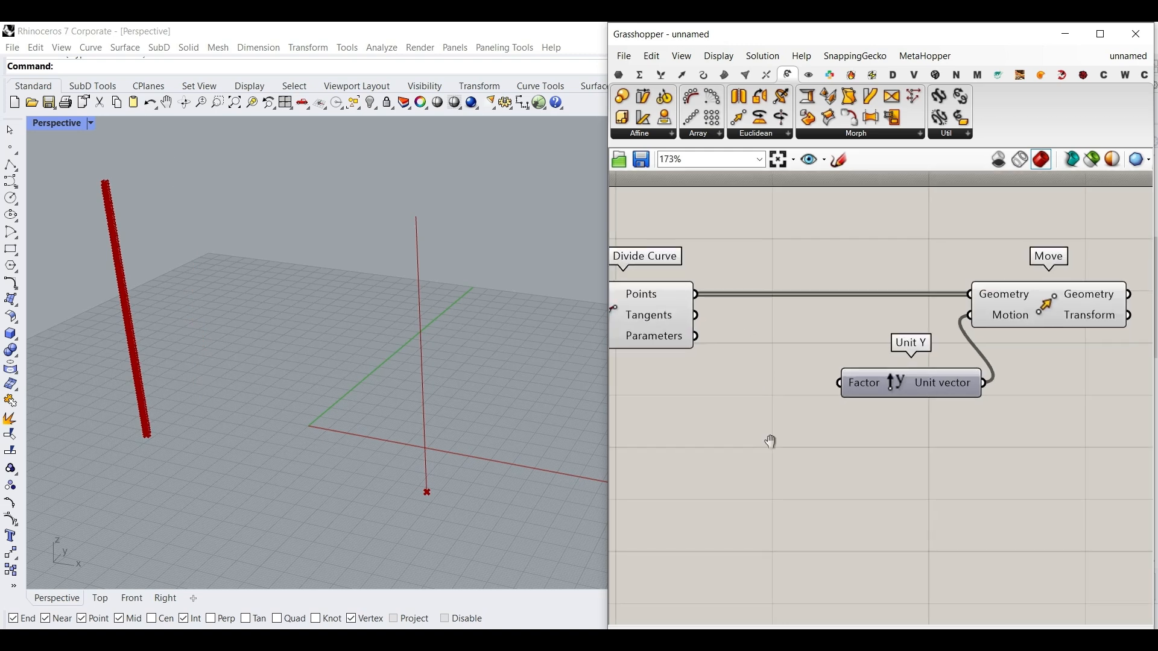
{"action": "right_click_drag", "start_coordinate": [761, 438], "coordinate": [916, 423]}
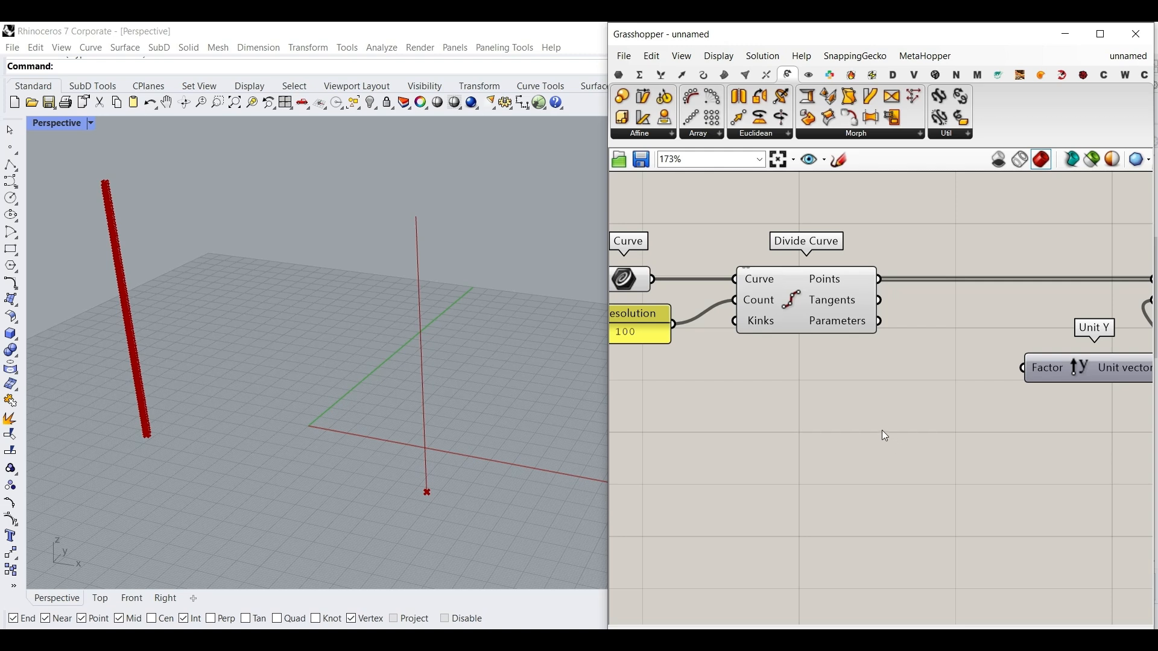
{"action": "left_click", "coordinate": [662, 75]}
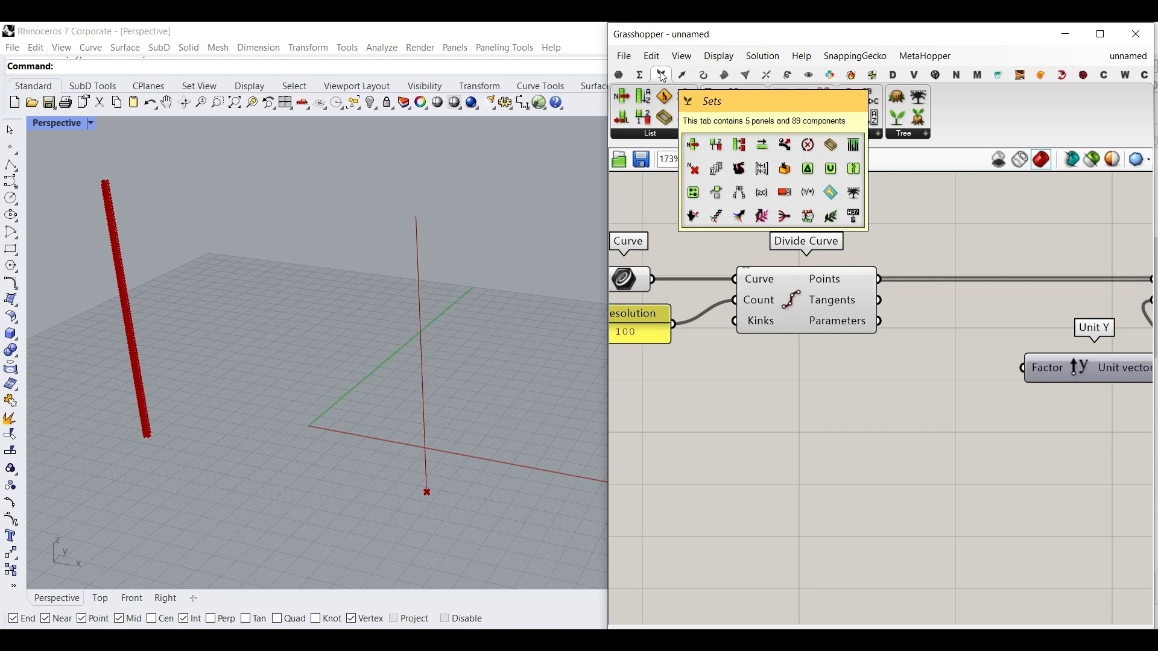
{"action": "mouse_move", "coordinate": [841, 277]}
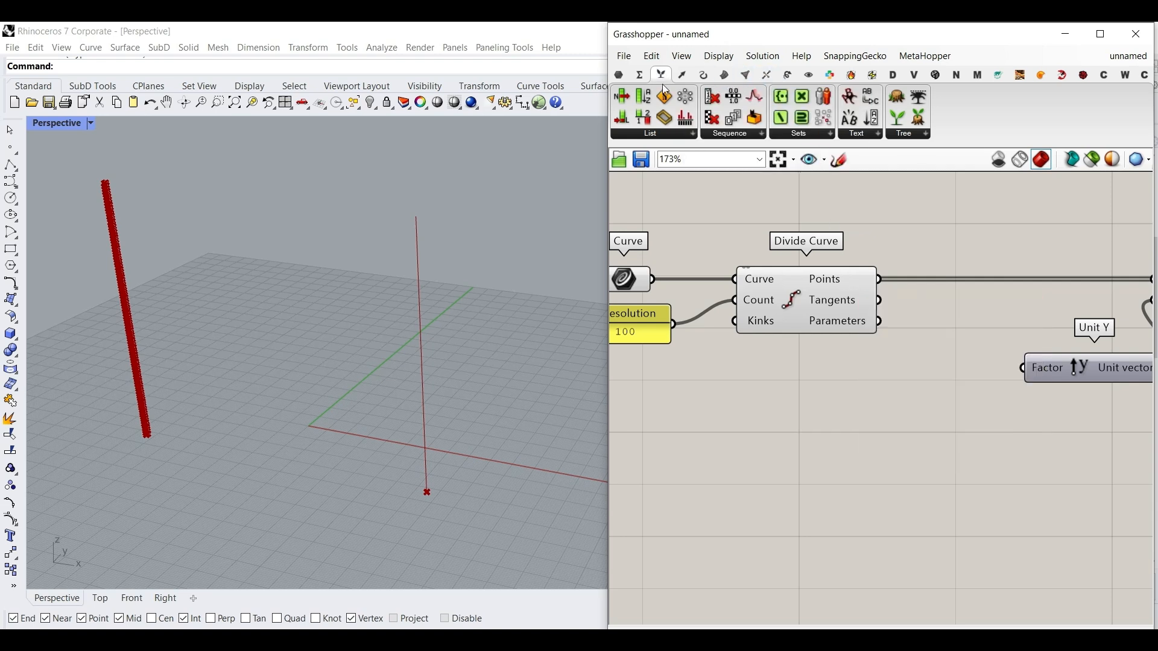
{"action": "left_click_drag", "start_coordinate": [734, 100], "coordinate": [803, 402]}
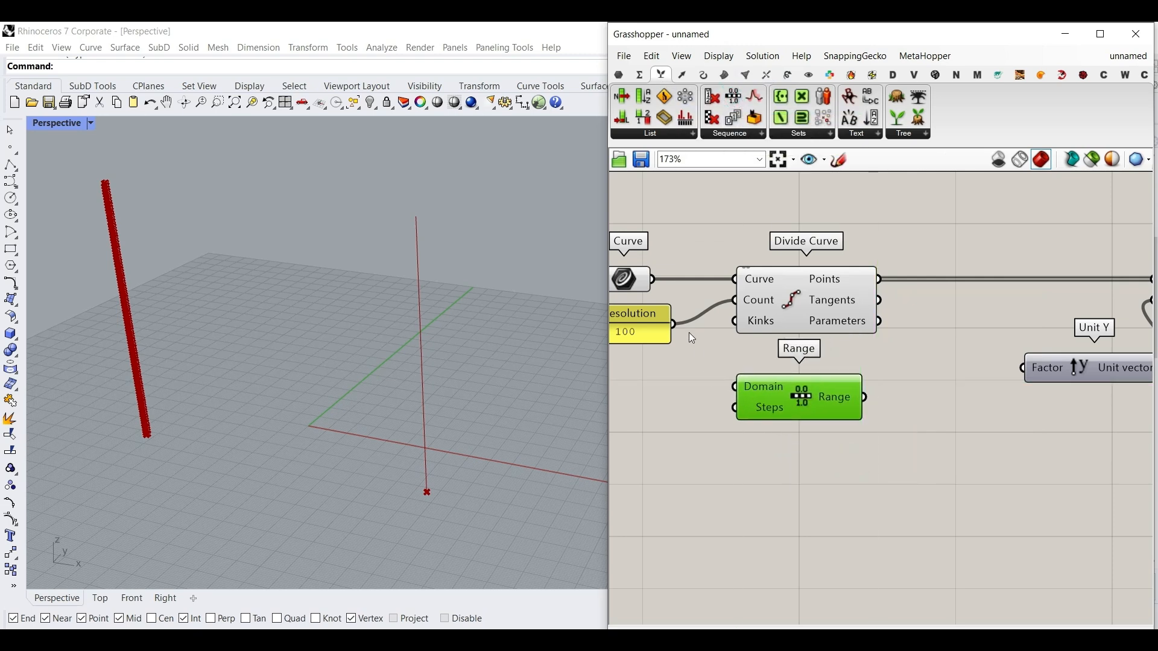
{"action": "left_click_drag", "start_coordinate": [715, 405], "coordinate": [735, 408]}
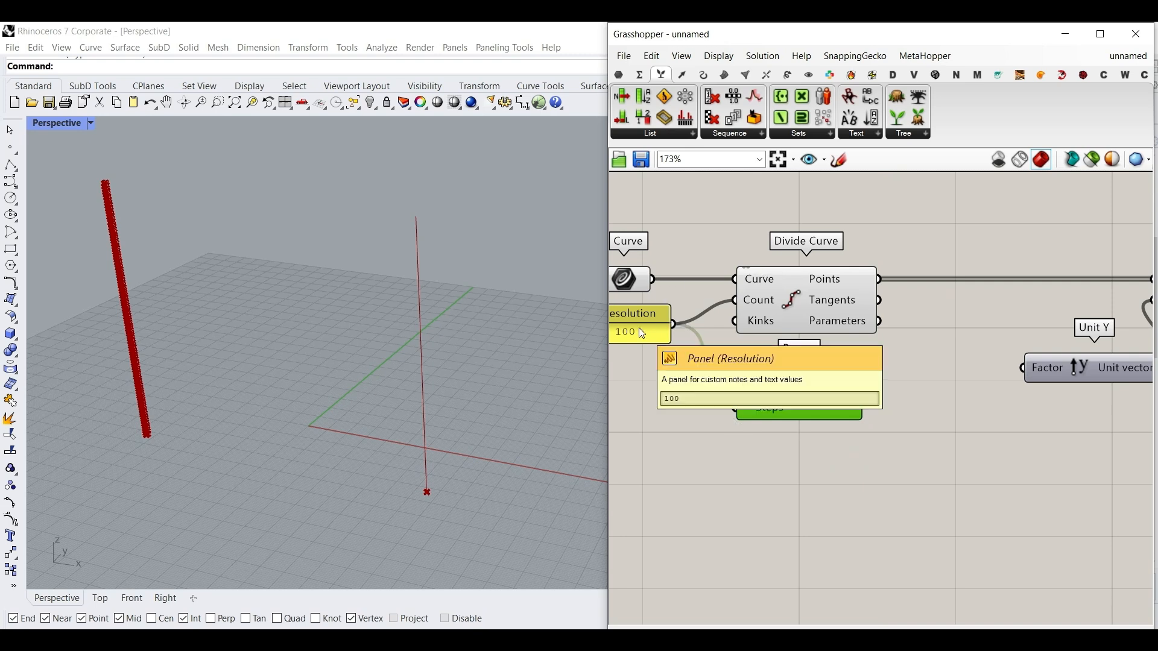
{"action": "mouse_move", "coordinate": [837, 279]}
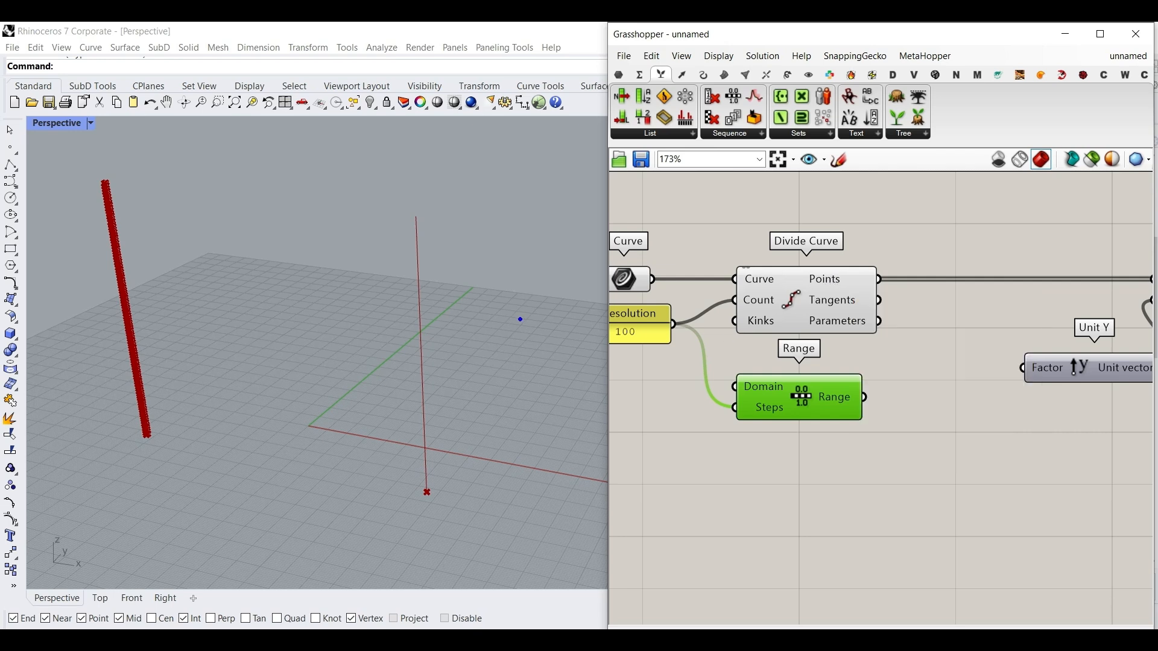
{"action": "left_click_drag", "start_coordinate": [228, 322], "coordinate": [376, 328], "text": "shift"}
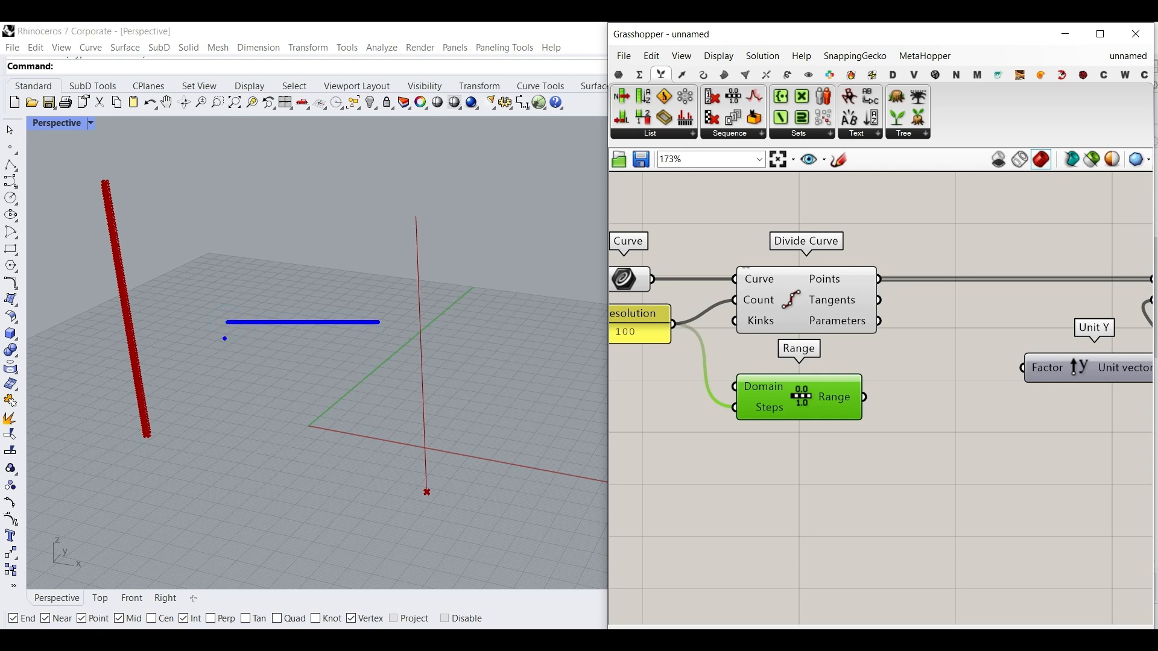
{"action": "left_click_drag", "start_coordinate": [226, 312], "coordinate": [228, 338]}
{"action": "left_click_drag", "start_coordinate": [293, 311], "coordinate": [297, 333]}
{"action": "left_click_drag", "start_coordinate": [375, 311], "coordinate": [374, 339]}
{"action": "mouse_move", "coordinate": [227, 301]}
{"action": "left_mouse_down"}
{"action": "mouse_move", "coordinate": [240, 286]}
{"action": "mouse_move", "coordinate": [306, 281]}
{"action": "mouse_move", "coordinate": [373, 293]}
{"action": "mouse_move", "coordinate": [392, 274]}
{"action": "left_mouse_up"}
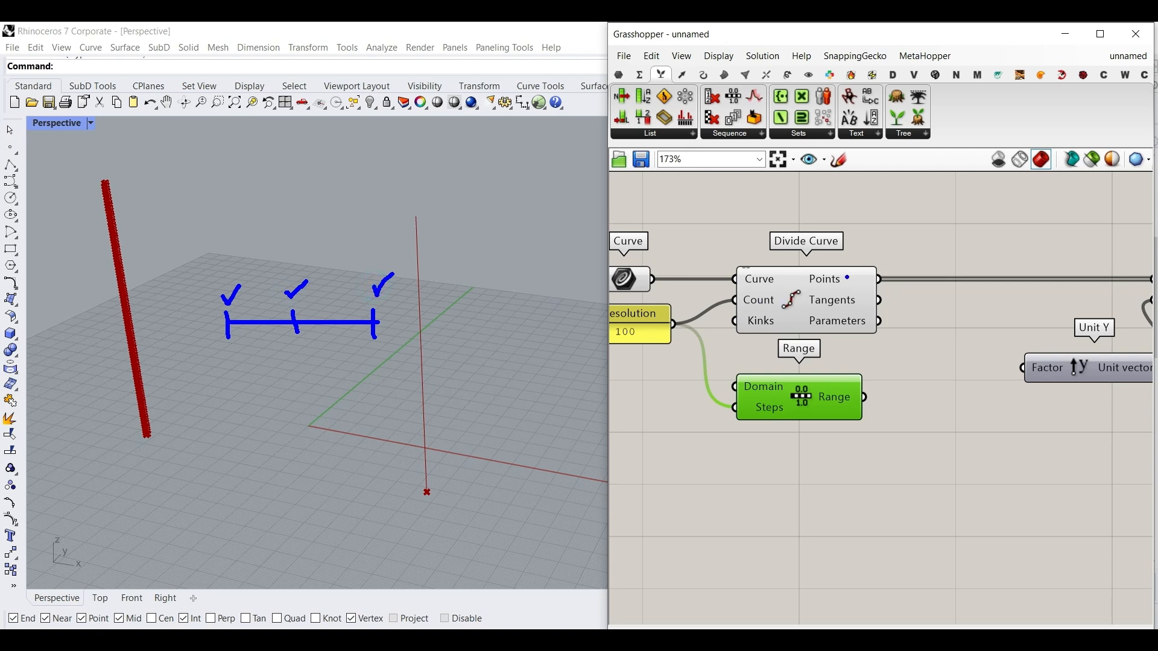
{"action": "mouse_move", "coordinate": [348, 380]}
{"action": "left_mouse_down"}
{"action": "mouse_move", "coordinate": [246, 381]}
{"action": "mouse_move", "coordinate": [326, 462]}
{"action": "mouse_move", "coordinate": [378, 395]}
{"action": "mouse_move", "coordinate": [353, 378]}
{"action": "mouse_move", "coordinate": [338, 389]}
{"action": "left_mouse_up"}
{"action": "left_click_drag", "start_coordinate": [282, 438], "coordinate": [261, 458]}
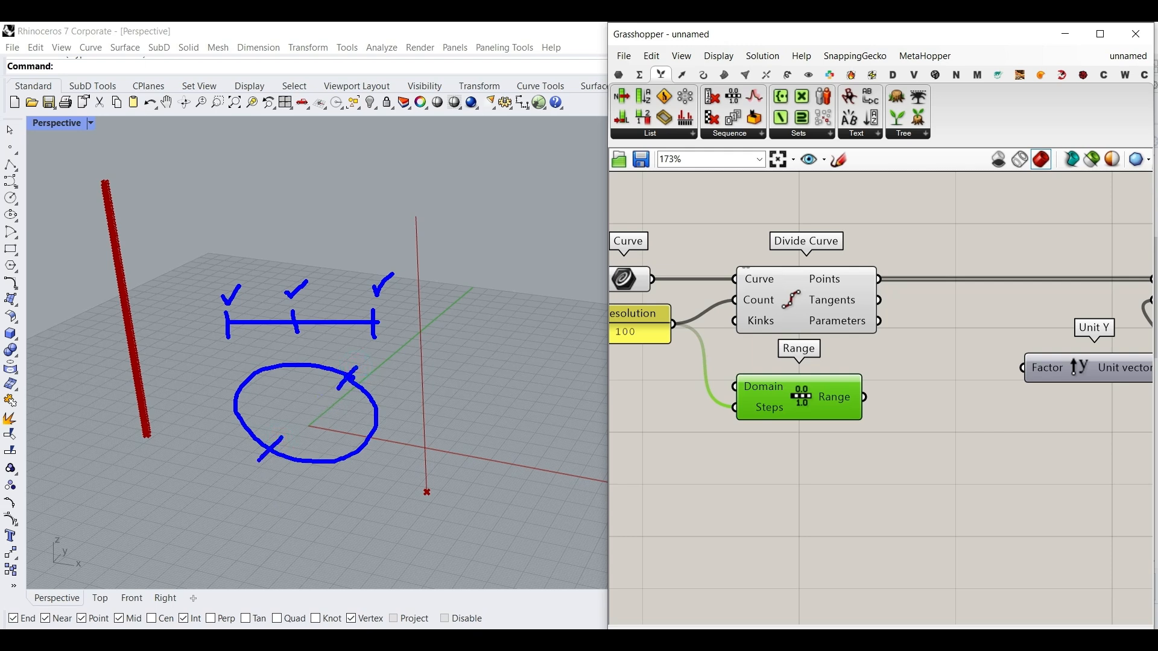
{"action": "key", "text": "Escape"}
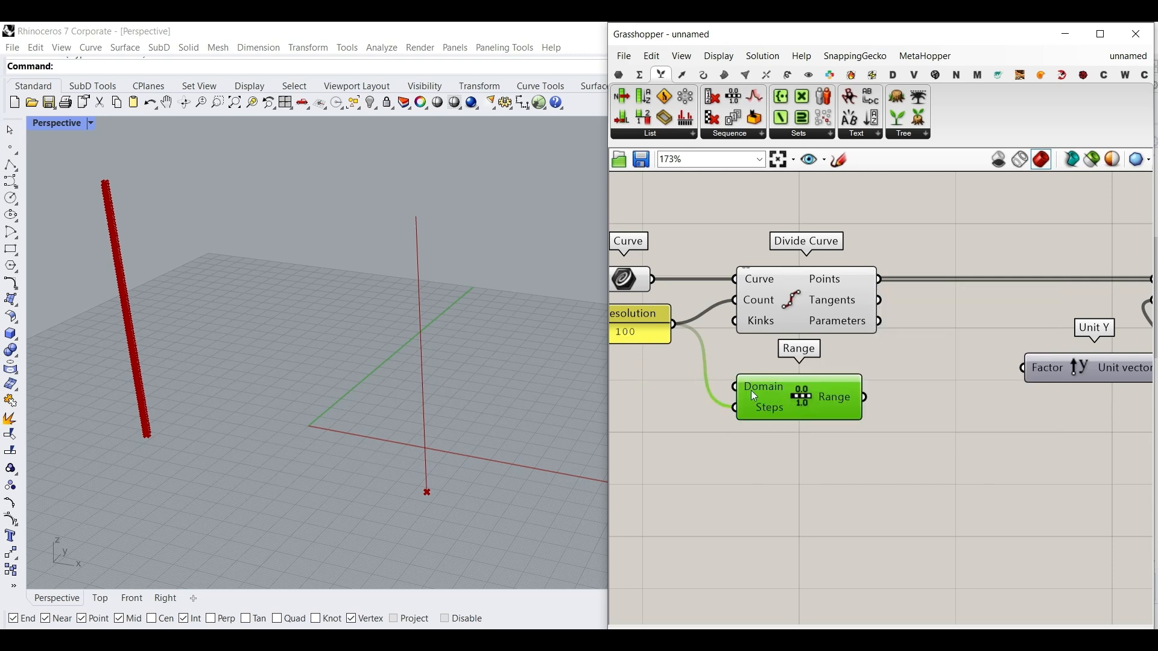
{"action": "mouse_move", "coordinate": [751, 391]}
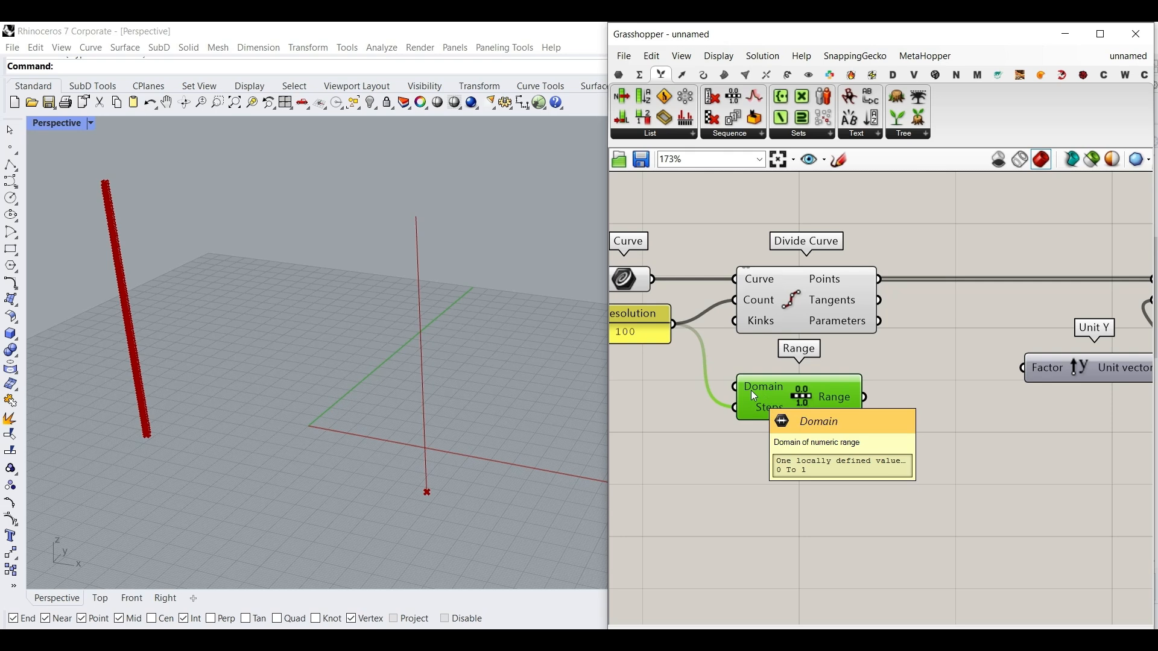
{"action": "scroll", "coordinate": [754, 390], "scroll_direction": "up", "scroll_amount": 5}
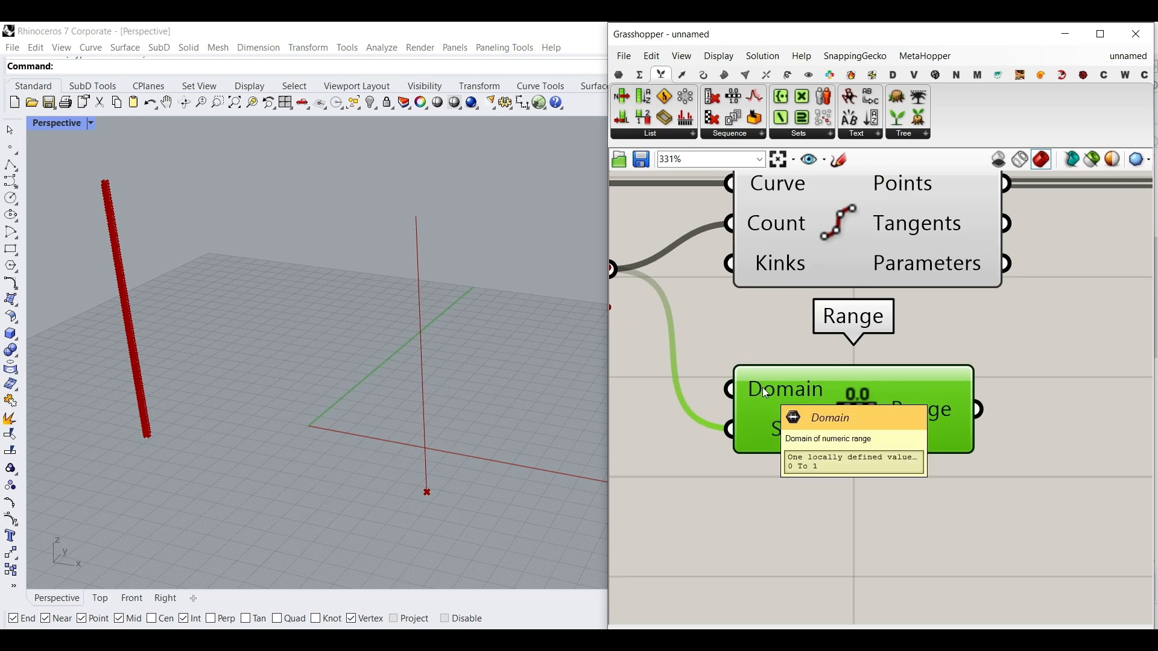
{"action": "scroll", "coordinate": [785, 432], "scroll_direction": "down", "scroll_amount": 3}
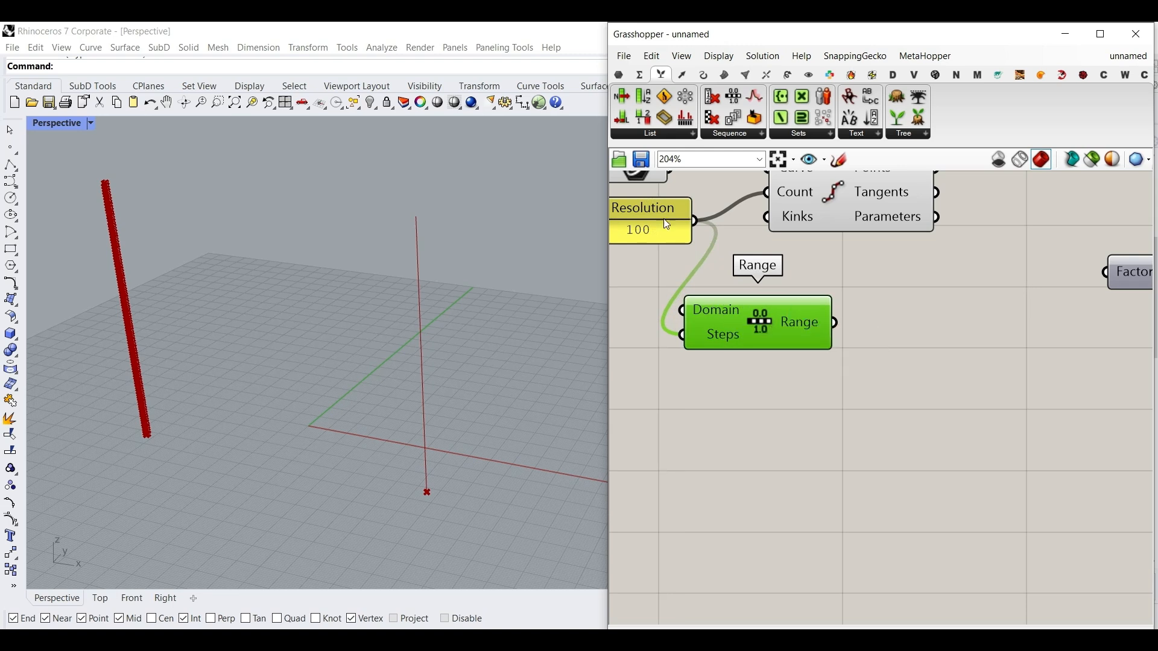
{"action": "mouse_move", "coordinate": [824, 314]}
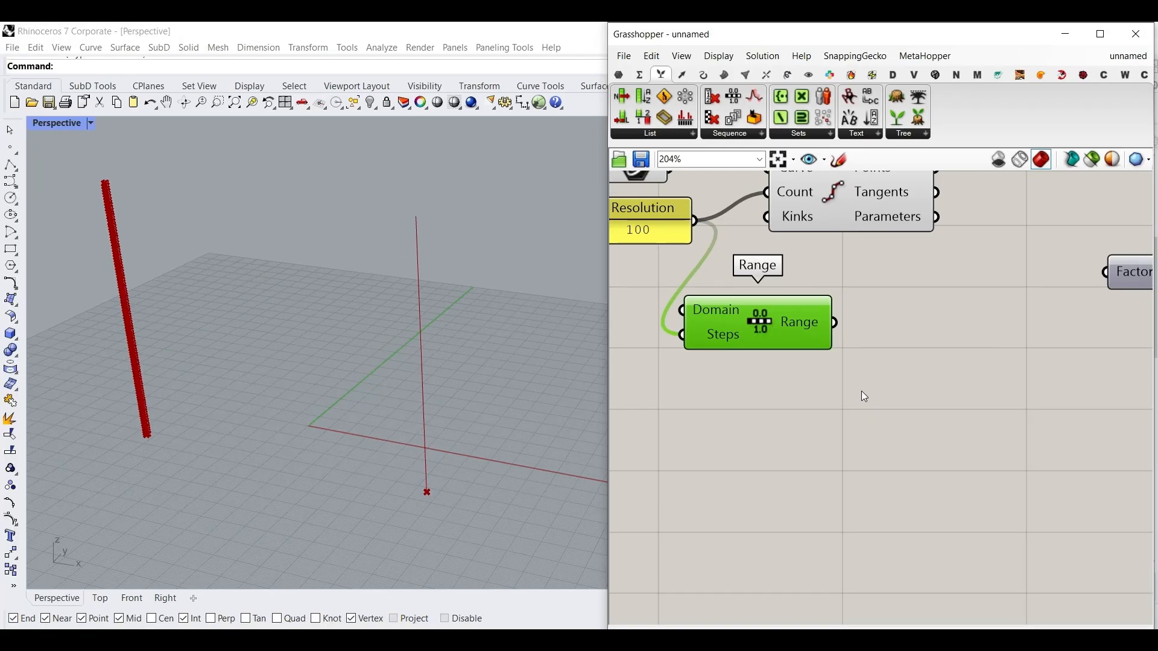
Step: Try driving the Factor input of Unit Y directly with the Range output, check the moved points, and remove the connection
{"action": "left_click_drag", "start_coordinate": [767, 315], "coordinate": [765, 360]}
{"action": "right_click_drag", "start_coordinate": [799, 357], "coordinate": [737, 352]}
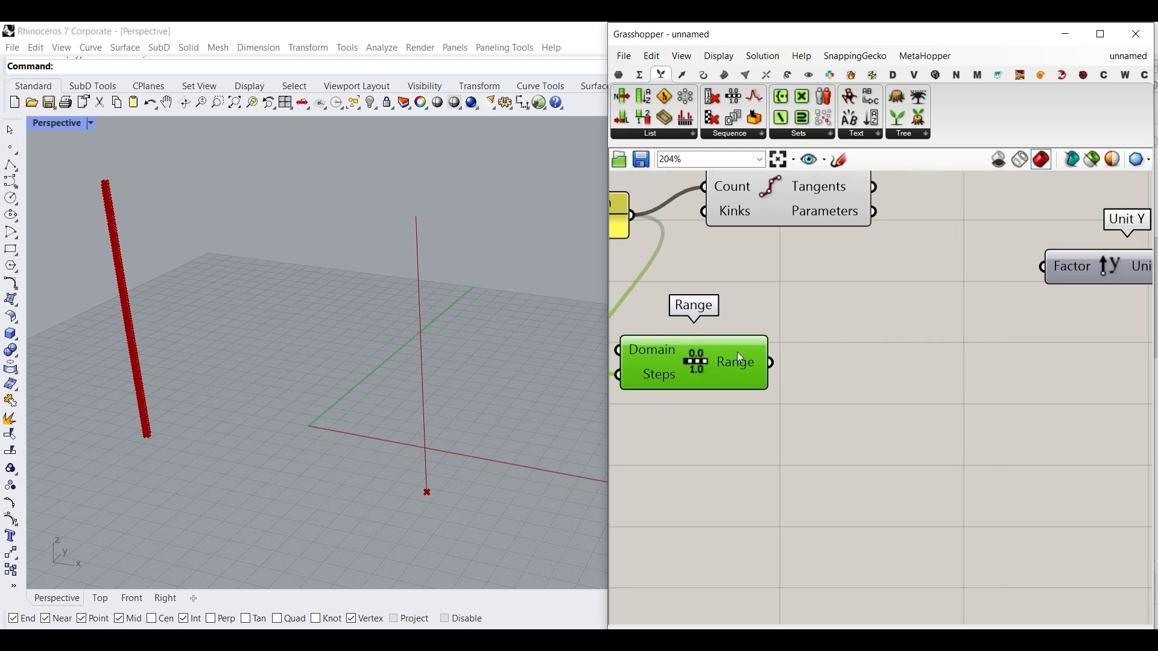
{"action": "scroll", "coordinate": [737, 353], "scroll_direction": "down", "scroll_amount": 3}
{"action": "left_click_drag", "start_coordinate": [759, 360], "coordinate": [928, 304]}
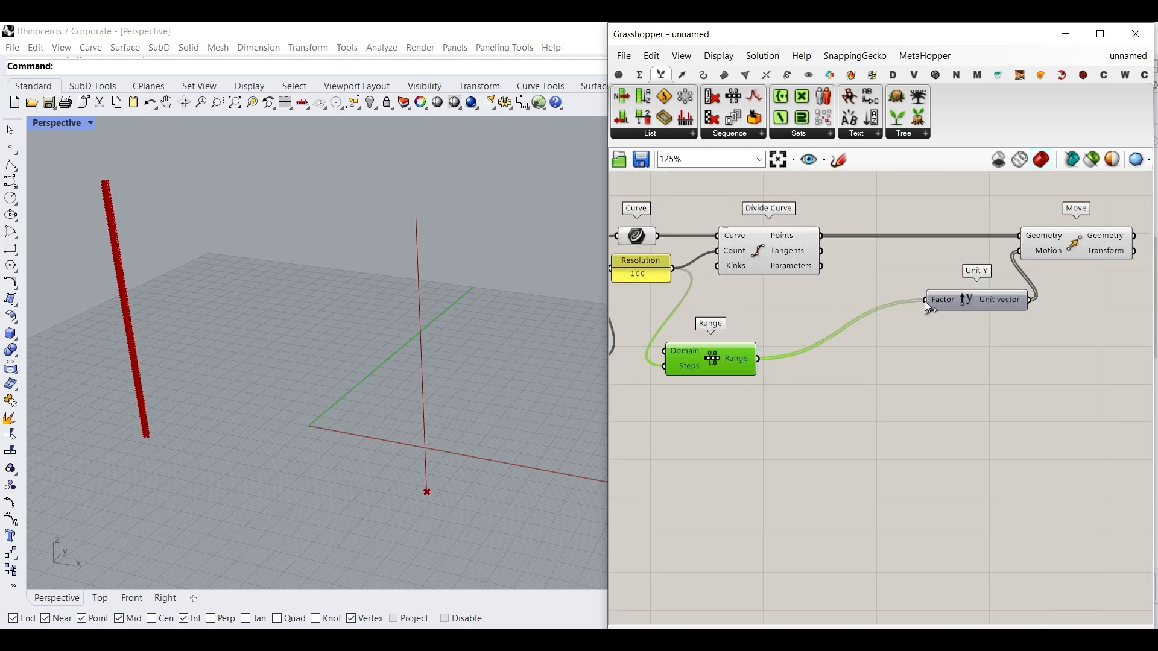
{"action": "right_click_drag", "start_coordinate": [230, 375], "coordinate": [169, 377]}
{"action": "scroll", "coordinate": [169, 378], "scroll_direction": "up", "scroll_amount": 10}
{"action": "scroll", "coordinate": [270, 396], "scroll_direction": "down", "scroll_amount": 14}
{"action": "scroll", "coordinate": [251, 276], "scroll_direction": "up", "scroll_amount": 8}
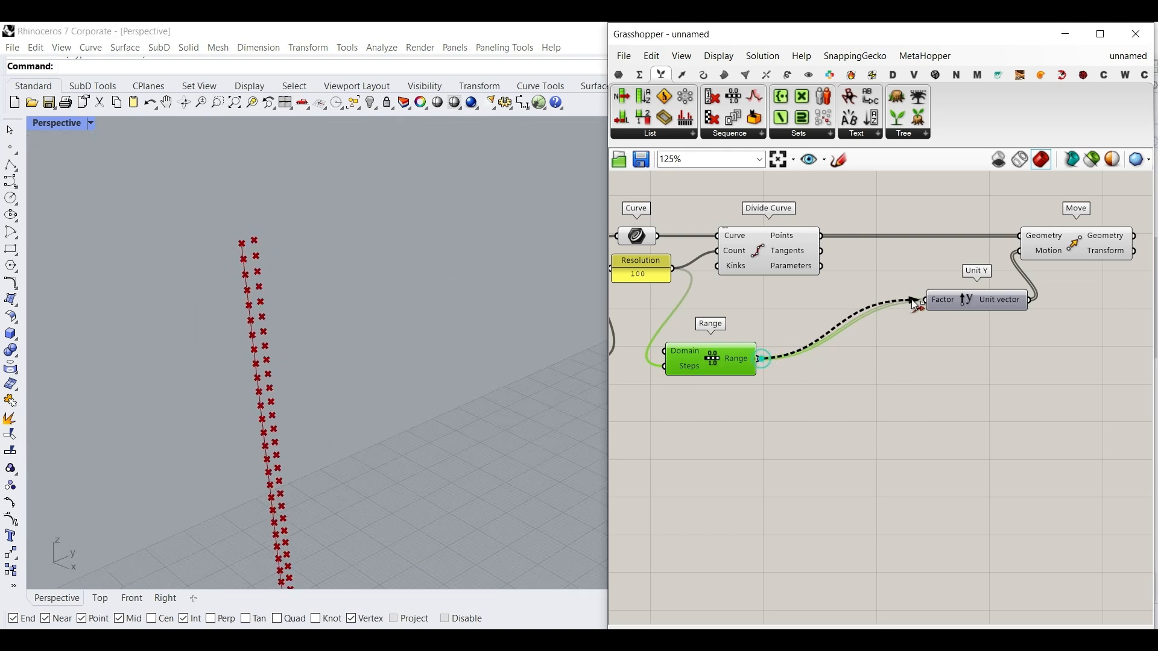
Step: Add a Graph Mapper after the Range component and connect the Range output to its input
{"action": "scroll", "coordinate": [761, 362], "scroll_direction": "up", "scroll_amount": 3}
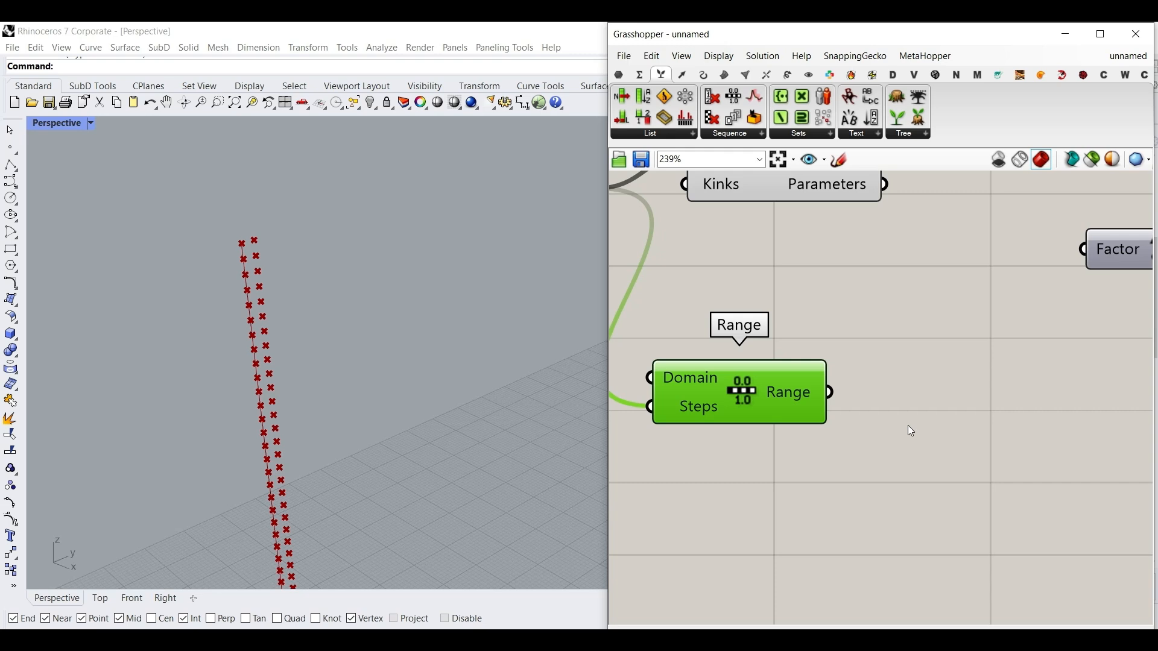
{"action": "left_click_drag", "start_coordinate": [766, 403], "coordinate": [751, 432]}
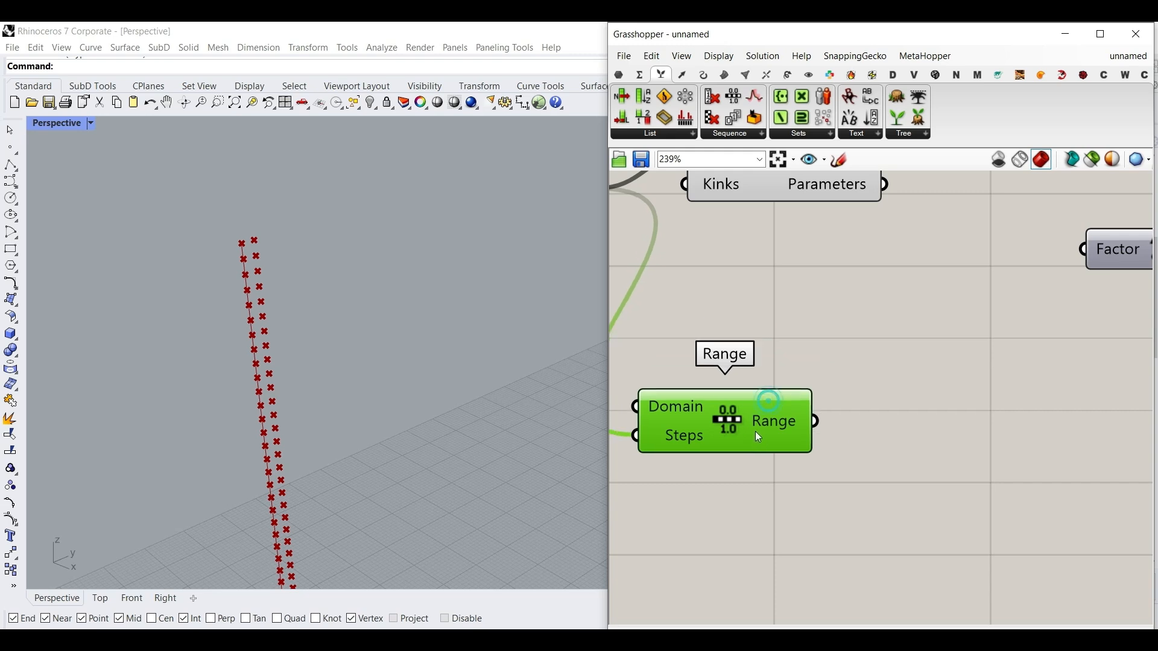
{"action": "left_click", "coordinate": [621, 74]}
{"action": "left_click", "coordinate": [851, 134]}
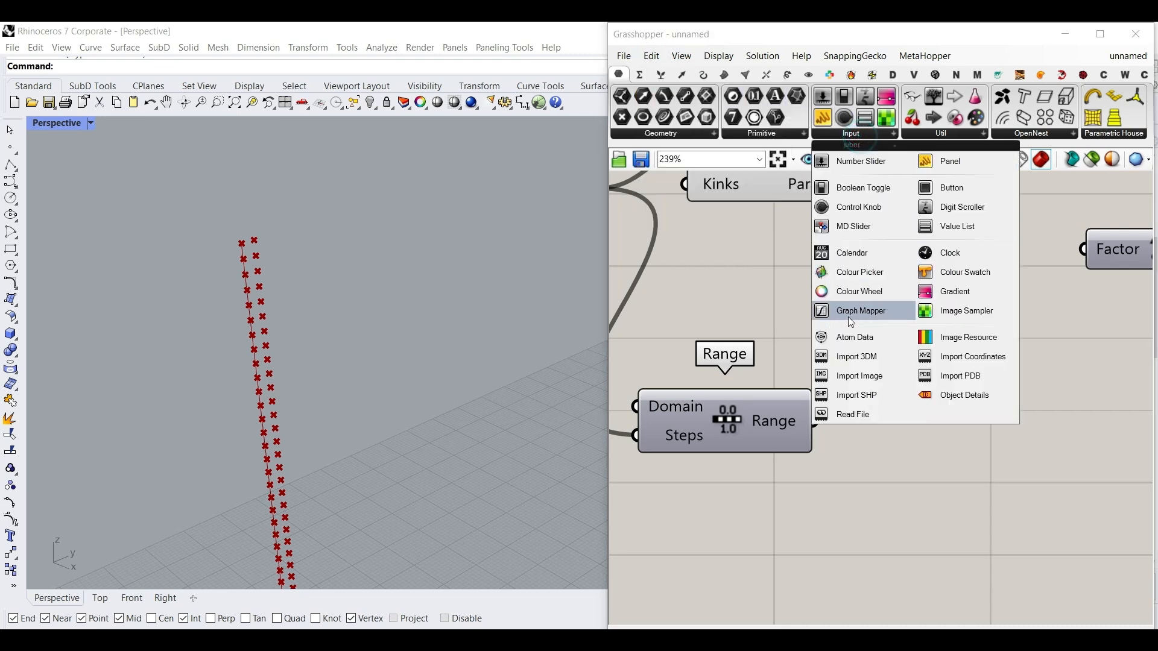
{"action": "left_click_drag", "start_coordinate": [845, 316], "coordinate": [949, 480]}
{"action": "left_click_drag", "start_coordinate": [816, 422], "coordinate": [842, 476]}
{"action": "right_click_drag", "start_coordinate": [929, 492], "coordinate": [801, 423]}
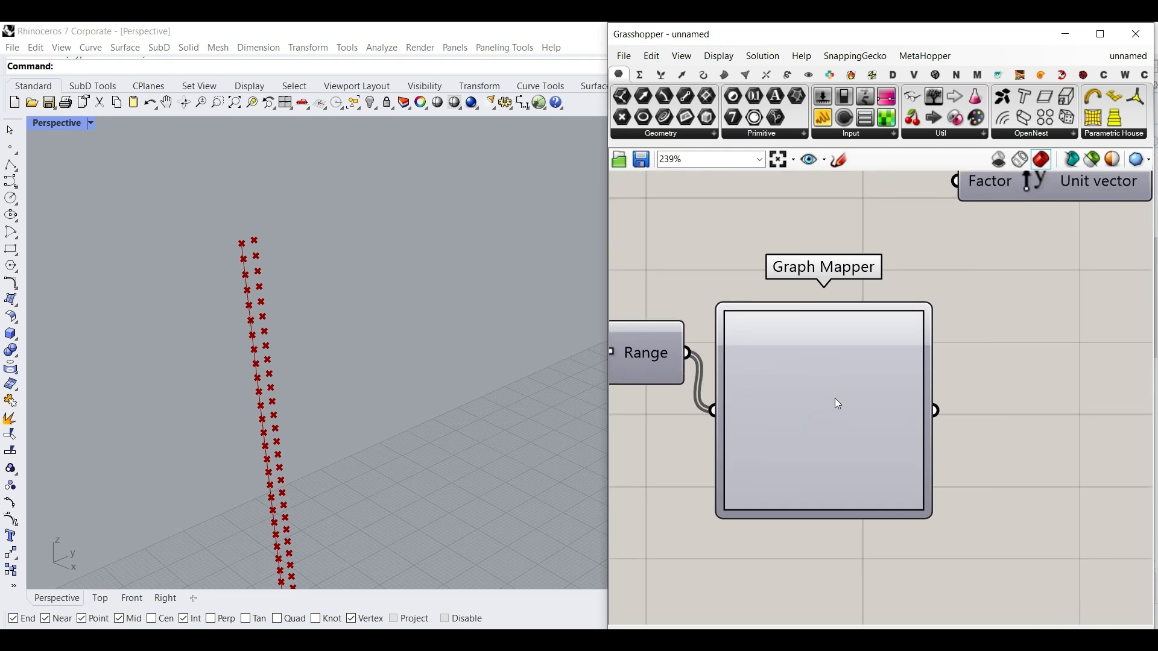
Step: Set the Graph Mapper's graph type to Sine and move its upper handle to the middle of the graph for a single hump
{"action": "right_click", "coordinate": [834, 398]}
{"action": "mouse_move", "coordinate": [899, 571]}
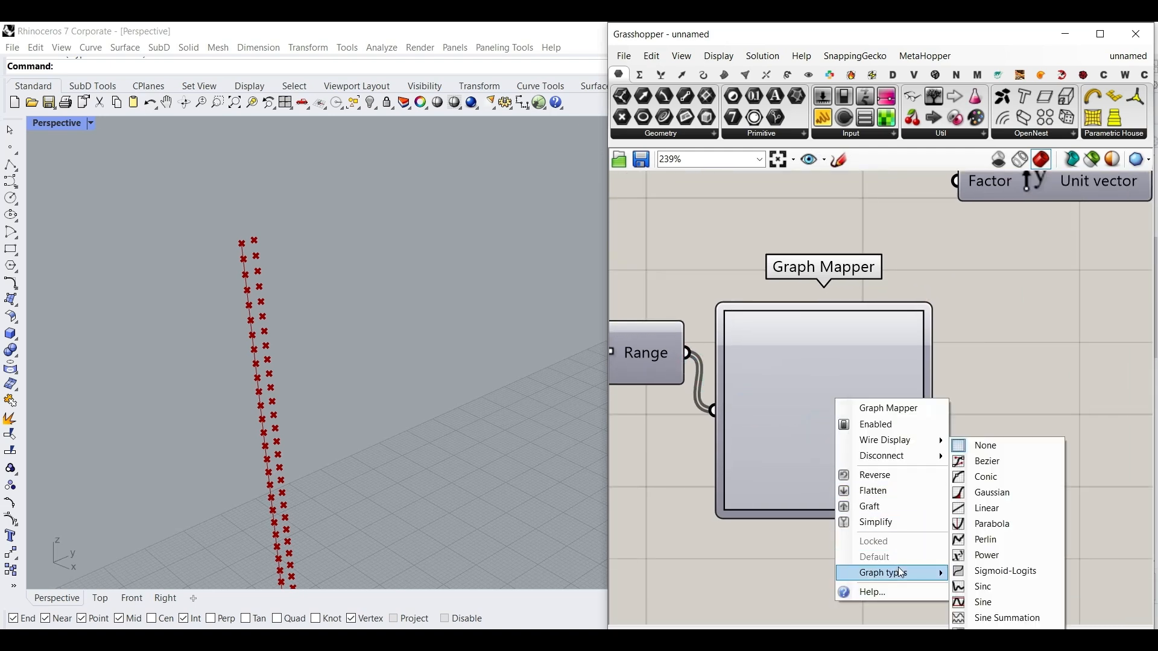
{"action": "left_click", "coordinate": [978, 600]}
{"action": "left_click_drag", "start_coordinate": [925, 311], "coordinate": [827, 311]}
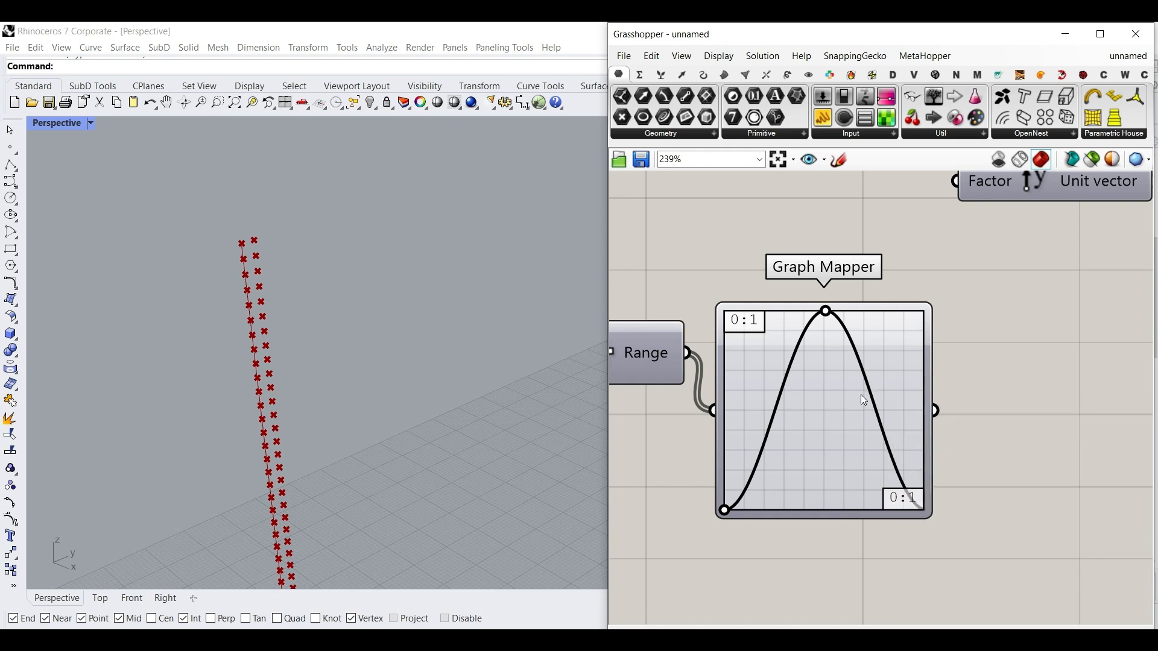
Step: Shift the Unit Y and Move components further along the canvas to make room after the Graph Mapper
{"action": "scroll", "coordinate": [844, 422], "scroll_direction": "down", "scroll_amount": 3}
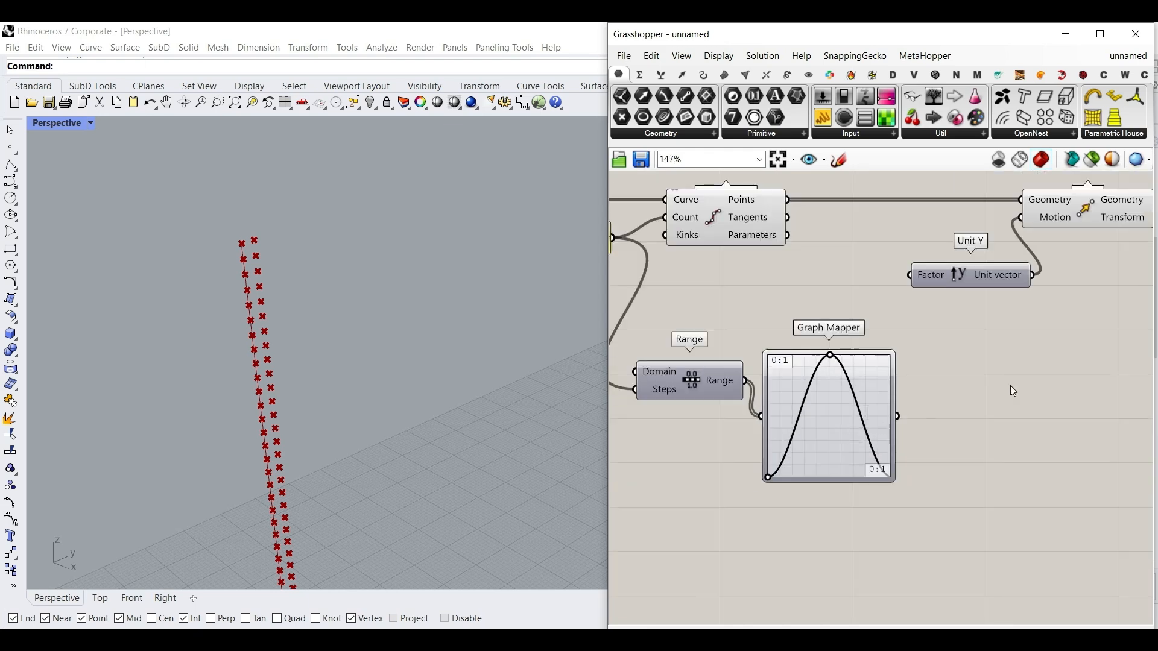
{"action": "right_click_drag", "start_coordinate": [1011, 385], "coordinate": [957, 389]}
{"action": "left_click_drag", "start_coordinate": [1038, 336], "coordinate": [897, 216]}
{"action": "left_click_drag", "start_coordinate": [1019, 233], "coordinate": [1095, 218]}
{"action": "left_click", "coordinate": [906, 456]}
Step: Place a copy of the Graph Mapper after the original, slightly narrow the original, and wire its output into the copy
{"action": "scroll", "coordinate": [813, 449], "scroll_direction": "up", "scroll_amount": 3}
{"action": "left_click", "coordinate": [739, 431]}
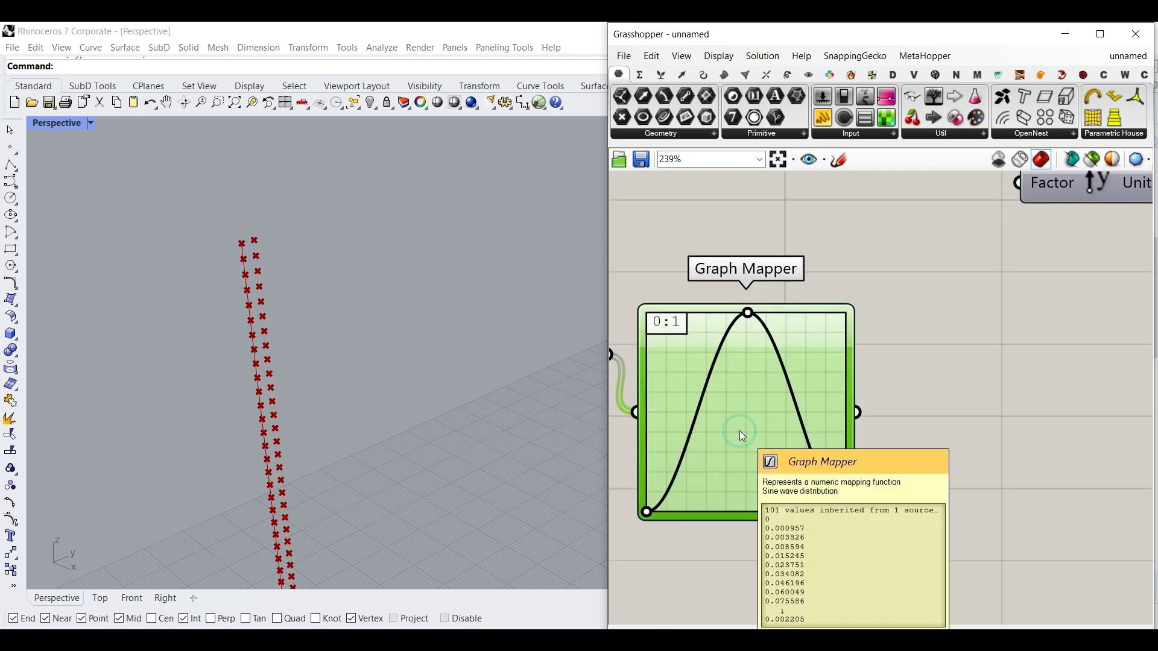
{"action": "key", "text": "ctrl+c"}
{"action": "key", "text": "ctrl+v"}
{"action": "left_click_drag", "start_coordinate": [746, 463], "coordinate": [952, 445]}
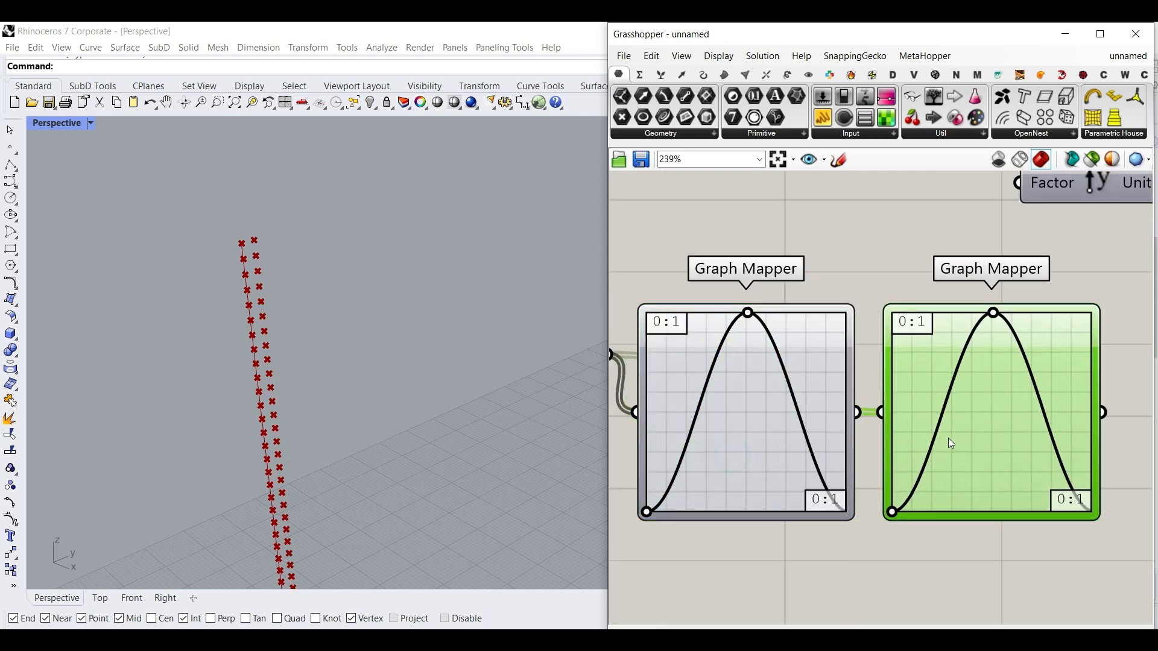
{"action": "mouse_move", "coordinate": [849, 413]}
{"action": "left_mouse_down"}
{"action": "mouse_move", "coordinate": [861, 414]}
{"action": "mouse_move", "coordinate": [841, 418]}
{"action": "left_mouse_up"}
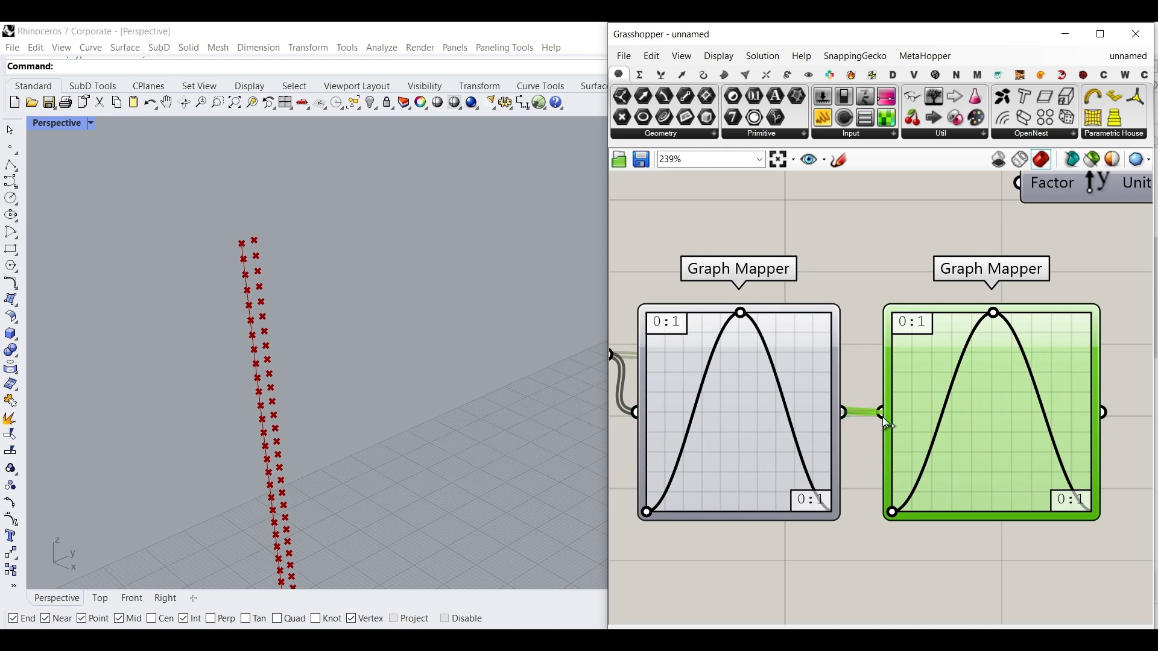
Step: Set the second Graph Mapper's graph type to Linear and adjust both handles to form a rising diagonal line
{"action": "right_click", "coordinate": [944, 418]}
{"action": "mouse_move", "coordinate": [1001, 591]}
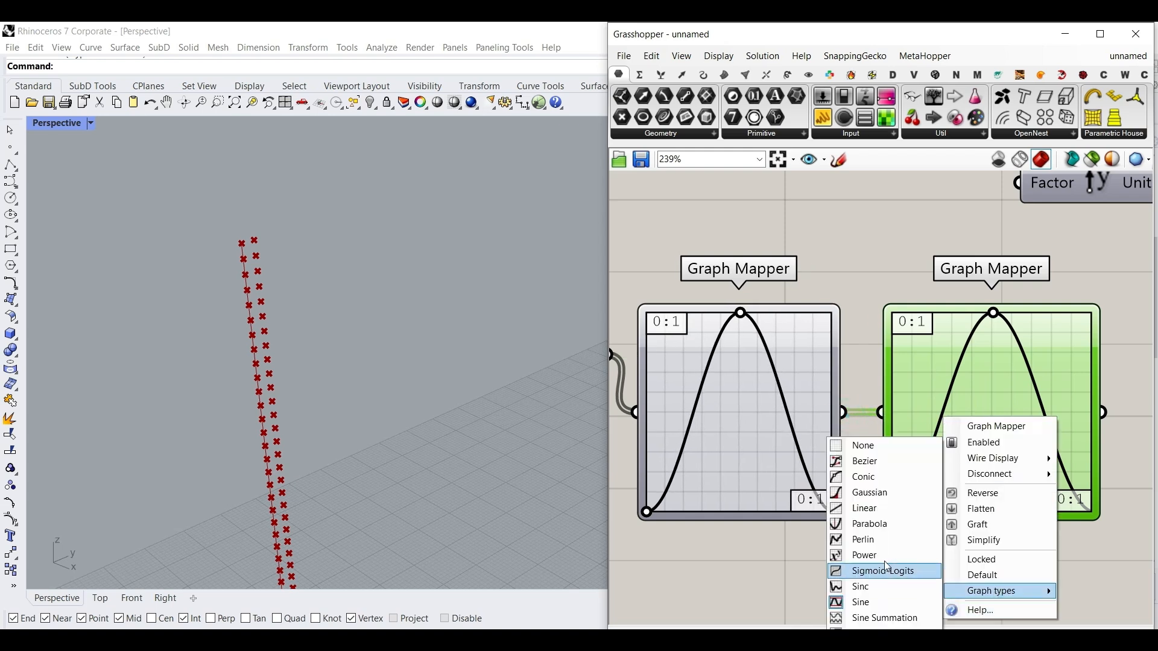
{"action": "left_click", "coordinate": [861, 509]}
{"action": "mouse_move", "coordinate": [940, 465]}
{"action": "left_mouse_down"}
{"action": "mouse_move", "coordinate": [912, 421]}
{"action": "mouse_move", "coordinate": [934, 470]}
{"action": "left_mouse_up"}
{"action": "mouse_move", "coordinate": [1042, 364]}
{"action": "left_mouse_down"}
{"action": "mouse_move", "coordinate": [1016, 360]}
{"action": "mouse_move", "coordinate": [1051, 416]}
{"action": "mouse_move", "coordinate": [1037, 379]}
{"action": "left_mouse_up"}
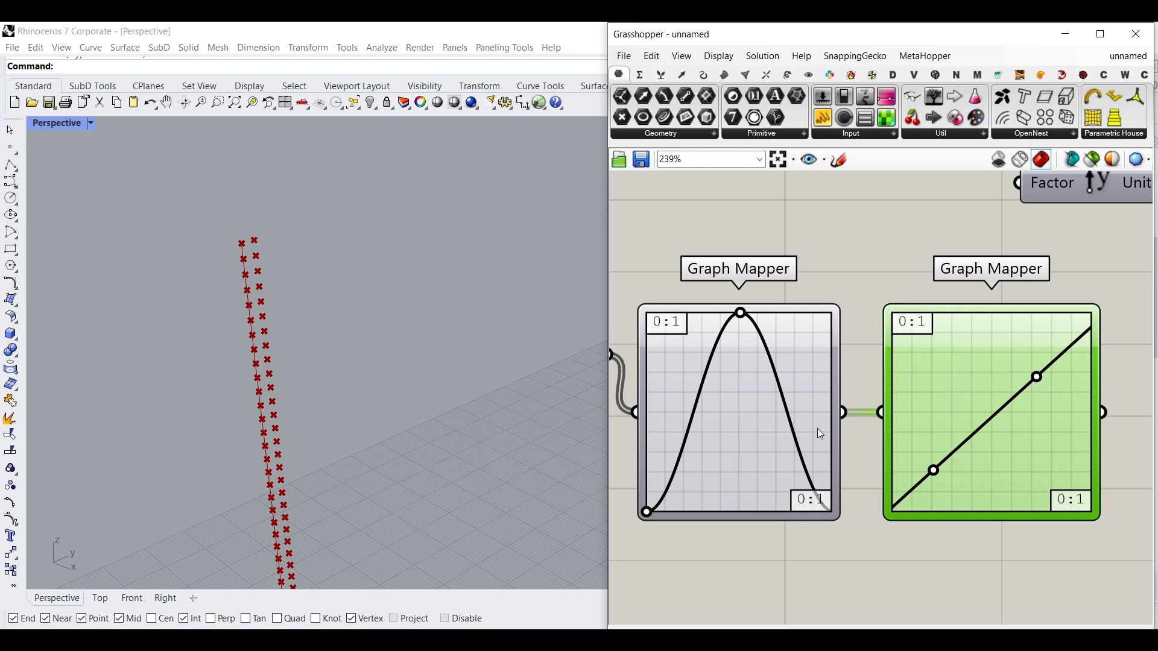
Step: Move Unit Y and Move farther away from the second Graph Mapper to free space for another component
{"action": "scroll", "coordinate": [821, 434], "scroll_direction": "down", "scroll_amount": 5}
{"action": "left_click_drag", "start_coordinate": [826, 287], "coordinate": [974, 369]}
{"action": "left_click_drag", "start_coordinate": [906, 307], "coordinate": [986, 312]}
{"action": "left_click", "coordinate": [927, 424]}
Step: Add a Remap Numbers component below and after the second Graph Mapper, and connect the mapper's output to its Value input
{"action": "scroll", "coordinate": [840, 458], "scroll_direction": "up", "scroll_amount": 3}
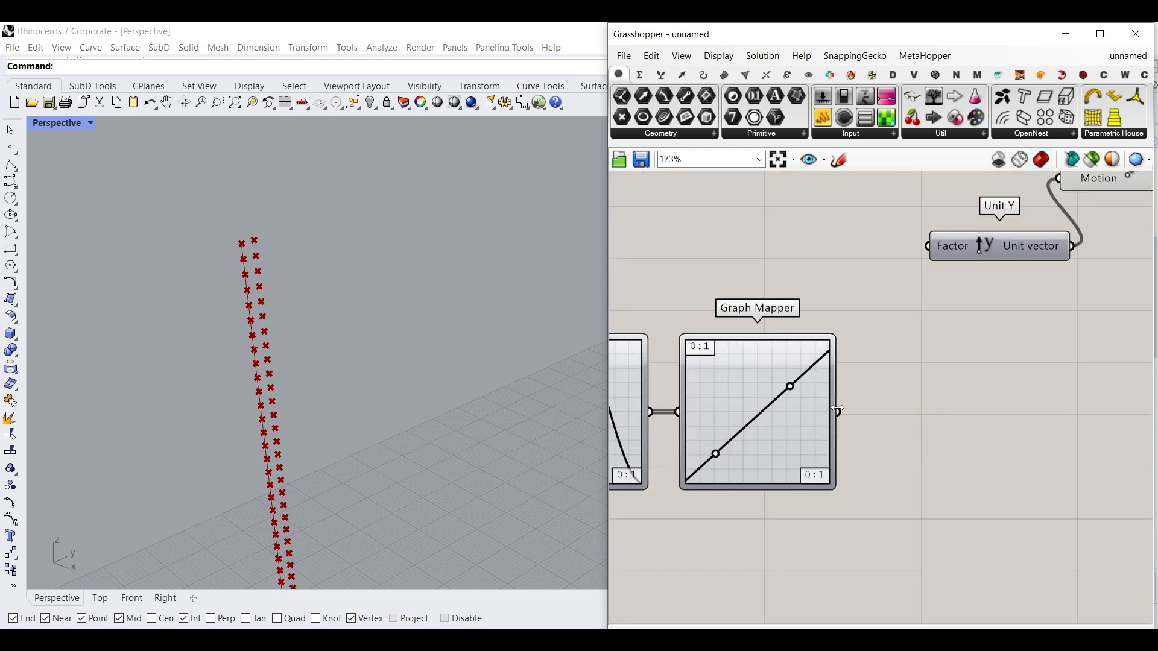
{"action": "left_click", "coordinate": [638, 75]}
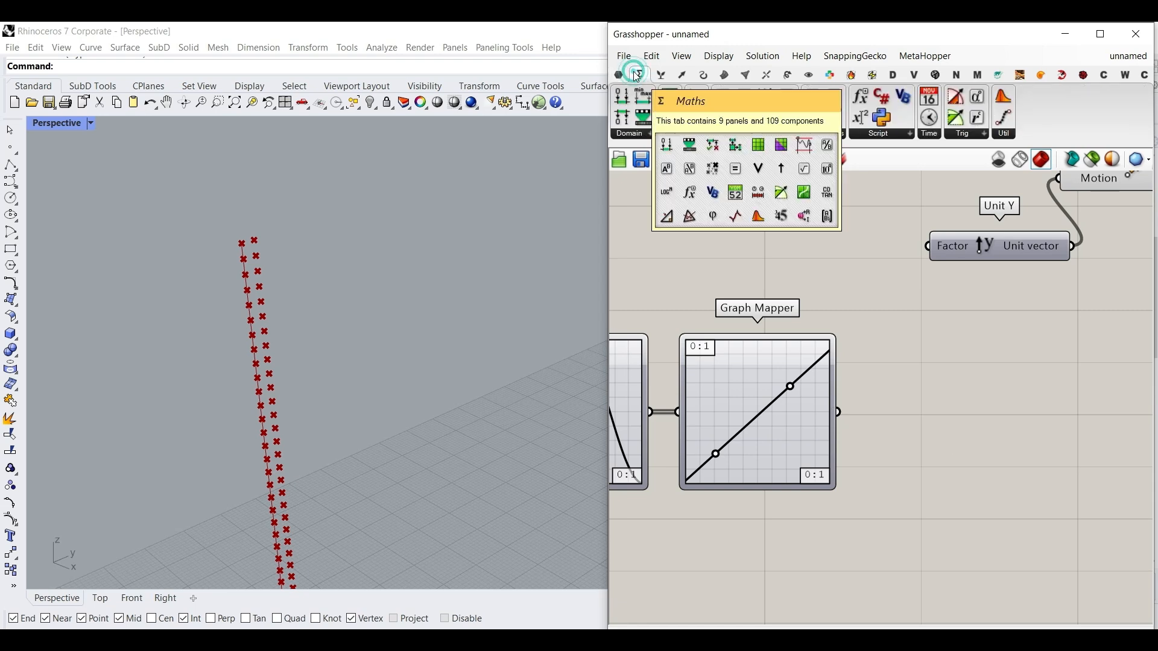
{"action": "left_click_drag", "start_coordinate": [644, 118], "coordinate": [965, 487]}
{"action": "left_click_drag", "start_coordinate": [840, 413], "coordinate": [922, 548]}
{"action": "scroll", "coordinate": [861, 475], "scroll_direction": "up", "scroll_amount": 3}
{"action": "right_click_drag", "start_coordinate": [861, 476], "coordinate": [839, 332]}
{"action": "scroll", "coordinate": [839, 333], "scroll_direction": "down", "scroll_amount": 3}
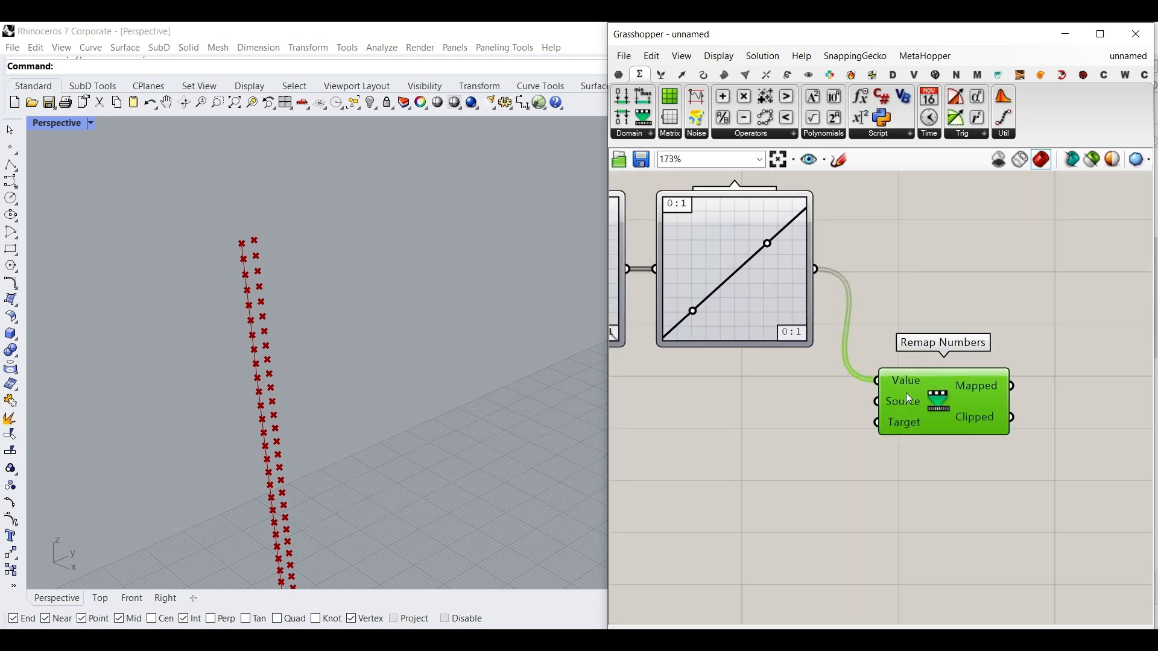
{"action": "scroll", "coordinate": [937, 395], "scroll_direction": "up", "scroll_amount": 1}
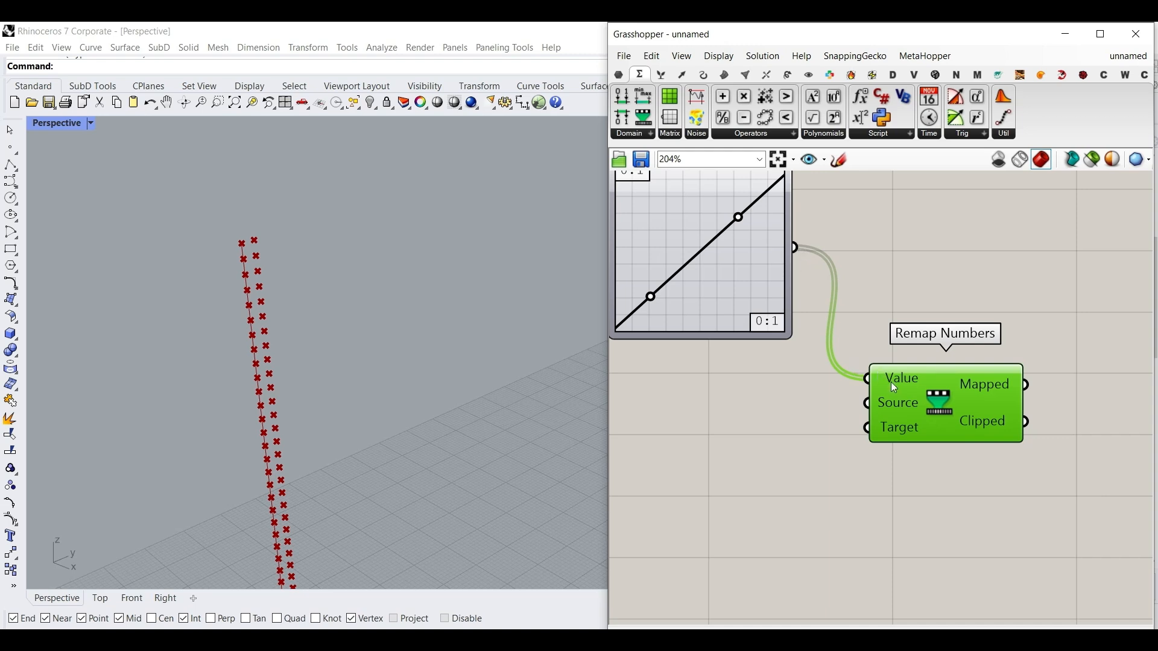
{"action": "mouse_move", "coordinate": [891, 400]}
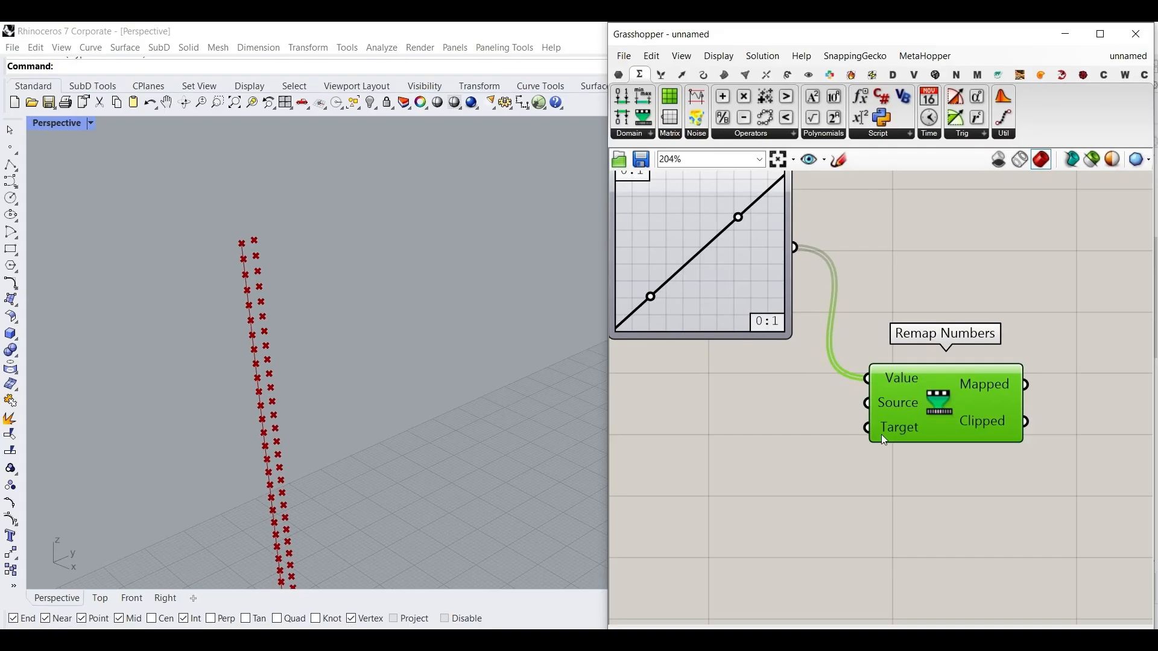
{"action": "mouse_move", "coordinate": [892, 477]}
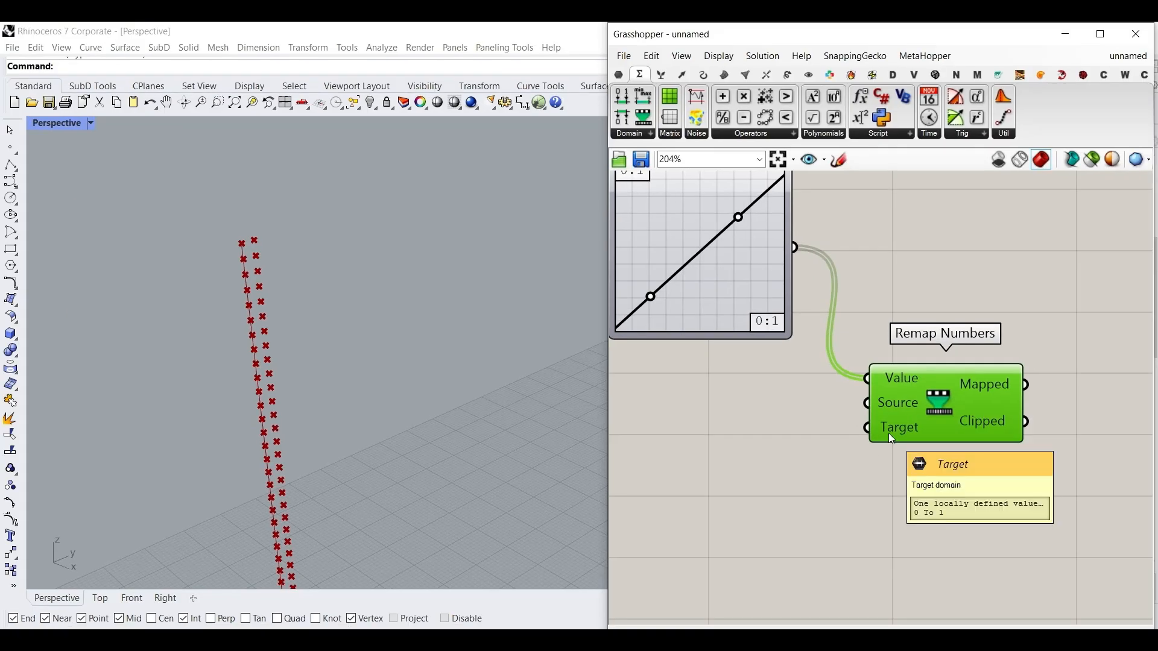
{"action": "scroll", "coordinate": [910, 419], "scroll_direction": "down", "scroll_amount": 5}
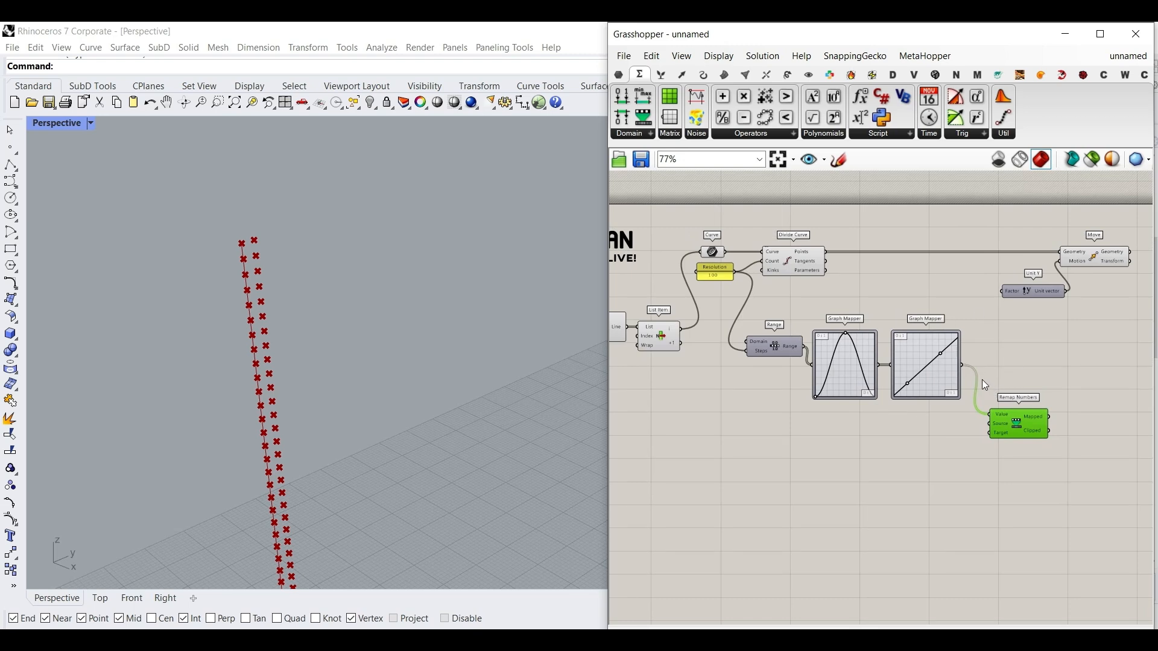
{"action": "key", "text": "ctrl+2"}
{"action": "left_click_drag", "start_coordinate": [731, 307], "coordinate": [805, 386], "text": "ctrl"}
{"action": "mouse_move", "coordinate": [813, 311]}
{"action": "left_mouse_down", "text": "ctrl"}
{"action": "mouse_move", "coordinate": [943, 416]}
{"action": "mouse_move", "coordinate": [1076, 462]}
{"action": "left_mouse_up", "text": "ctrl"}
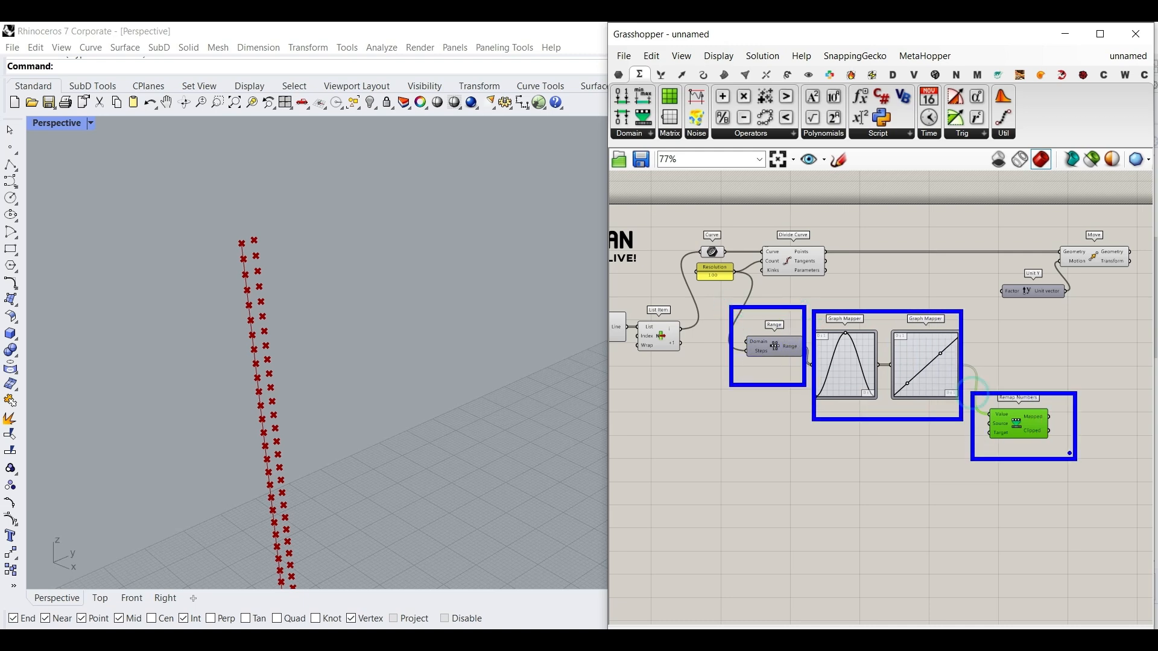
{"action": "key", "text": "Escape"}
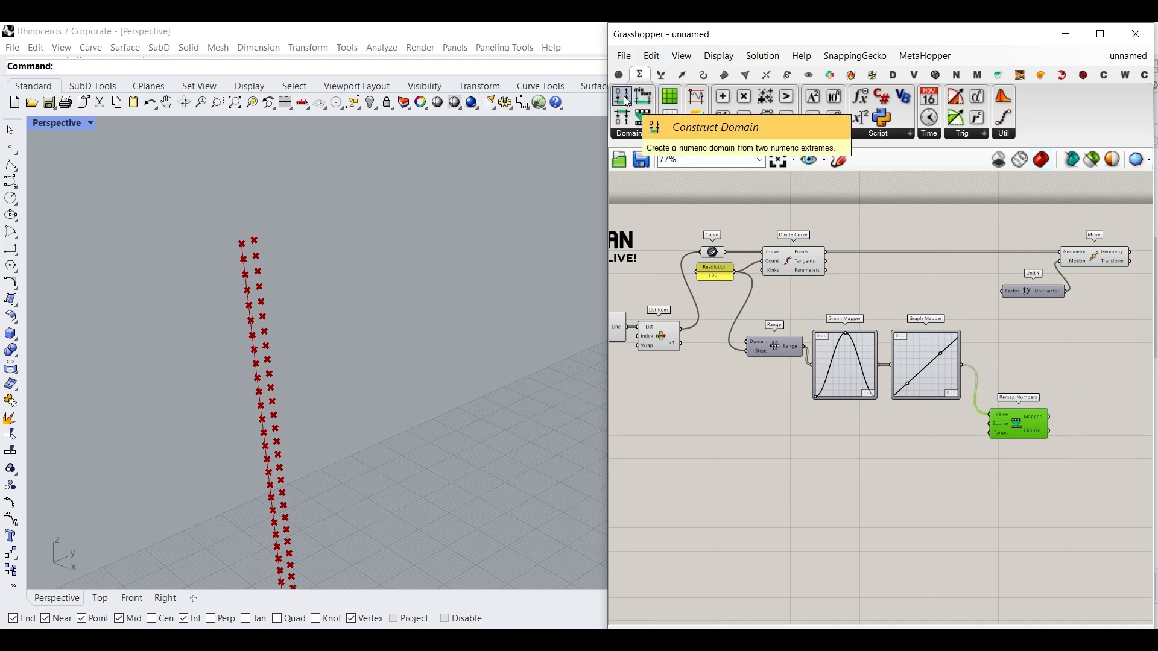
Step: Add a Construct Domain wired to the Target input of Remap Numbers, and place a number slider ranging from -100.00 to 100.00 before it
{"action": "scroll", "coordinate": [989, 454], "scroll_direction": "up", "scroll_amount": 3}
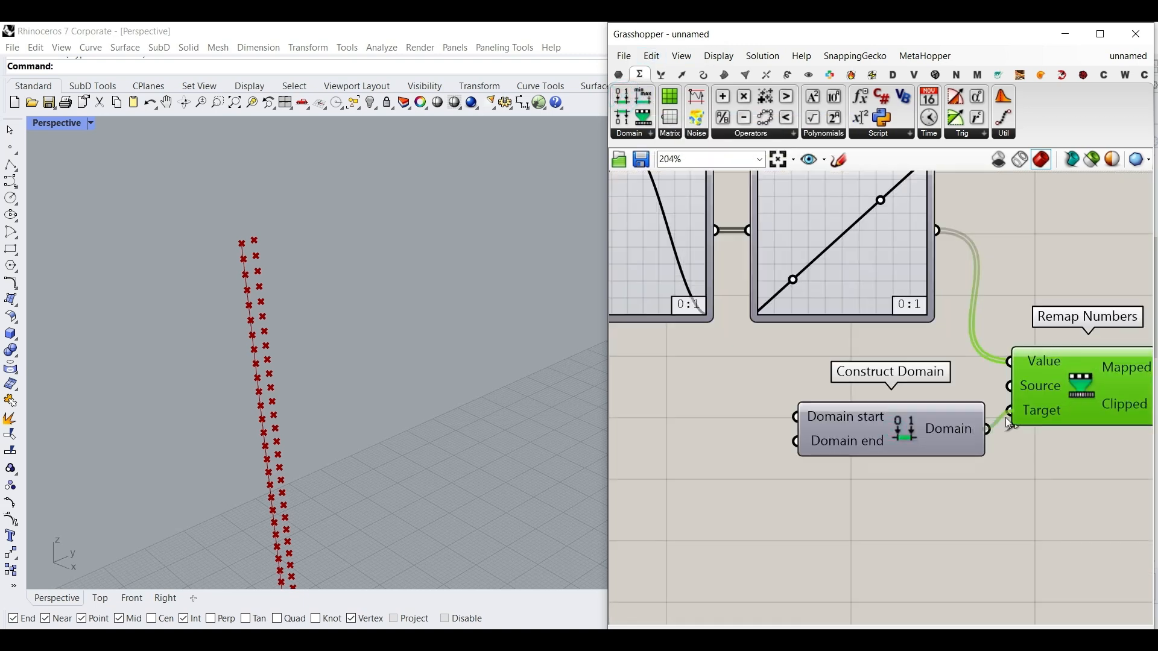
{"action": "right_click_drag", "start_coordinate": [745, 439], "coordinate": [829, 459]}
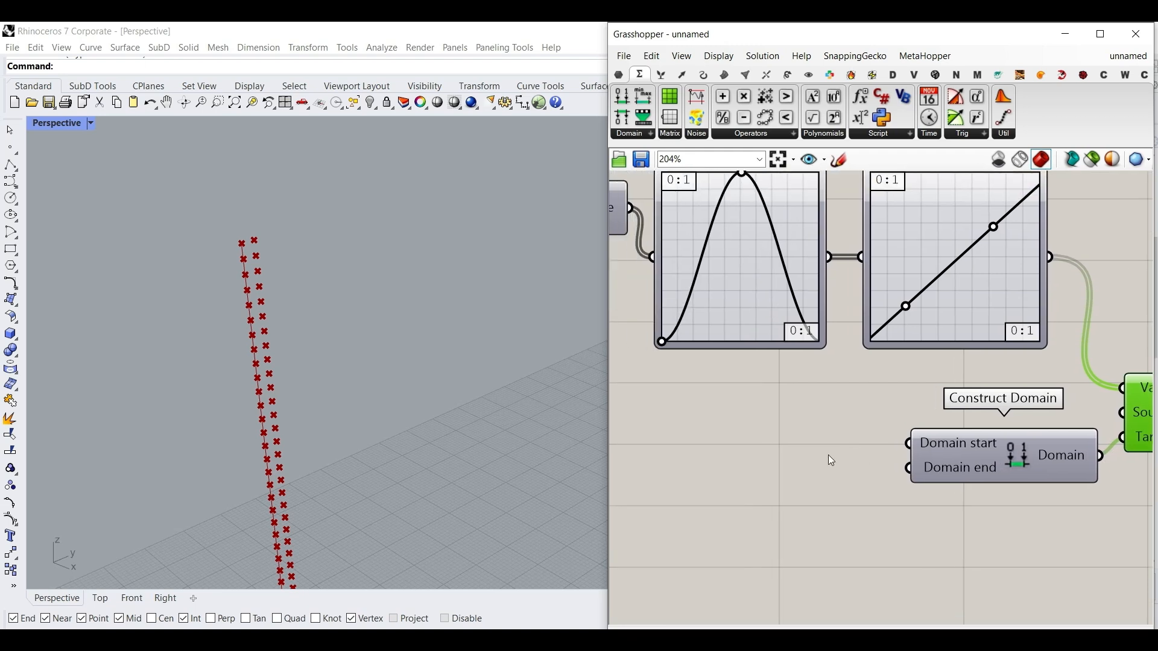
{"action": "double_click", "coordinate": [748, 434]}
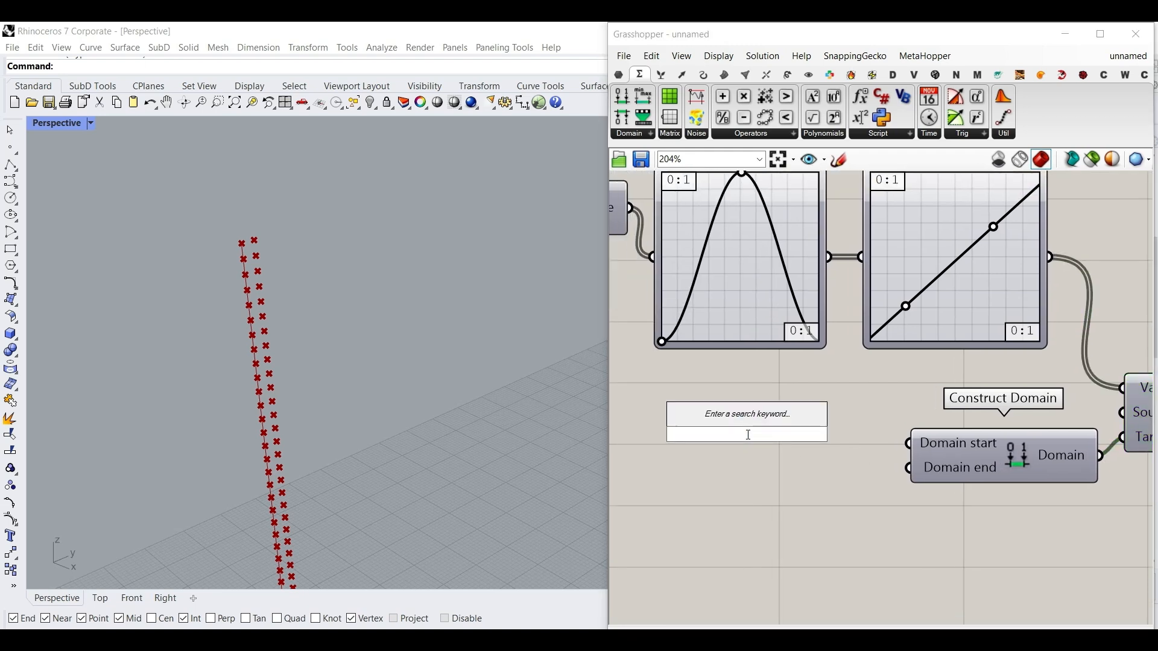
{"action": "type", "text": "-100..100.00"}
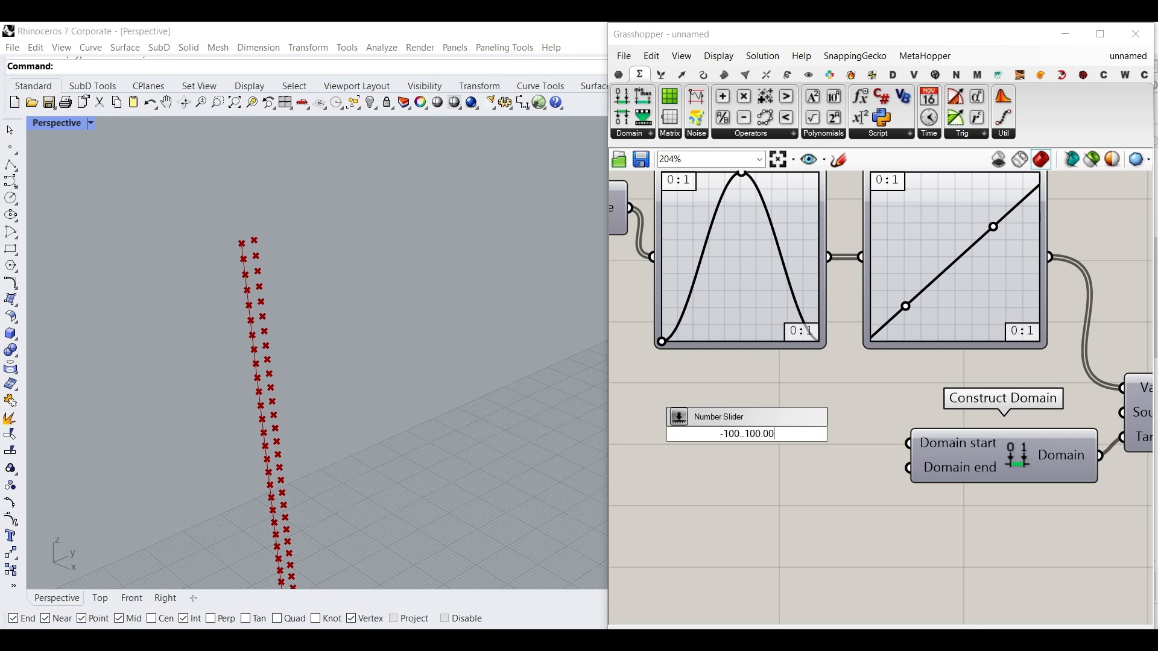
{"action": "key", "text": "Return"}
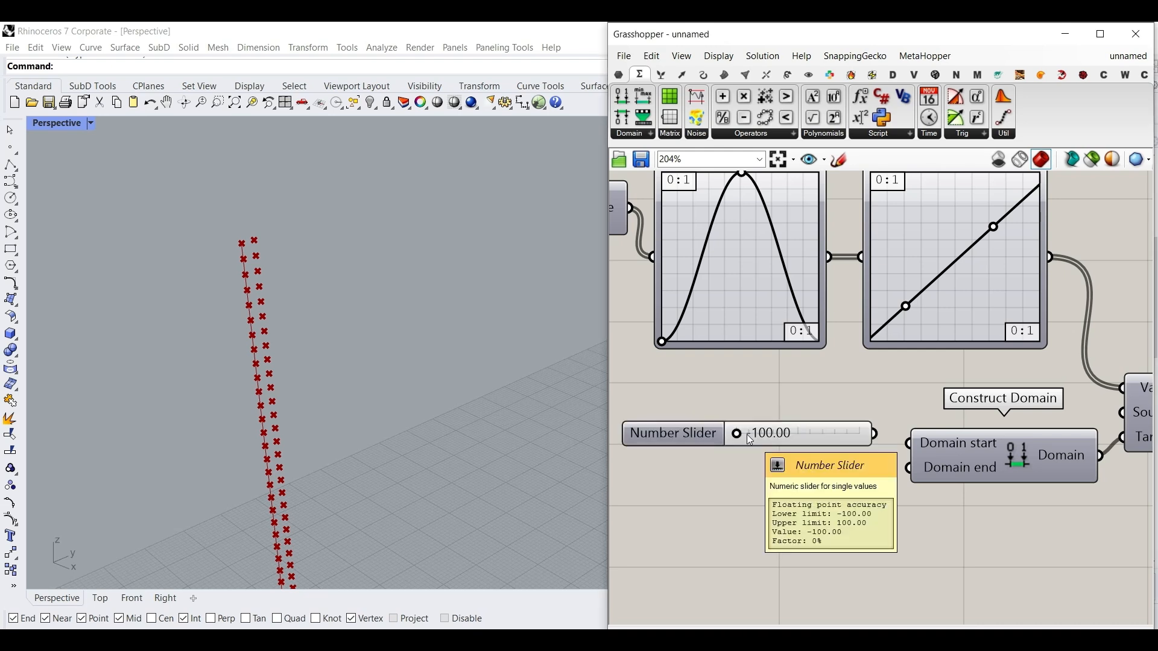
Step: Rename the number slider placed before Construct Domain as Move 1
{"action": "right_click", "coordinate": [704, 433]}
{"action": "key", "text": "ctrl+a"}
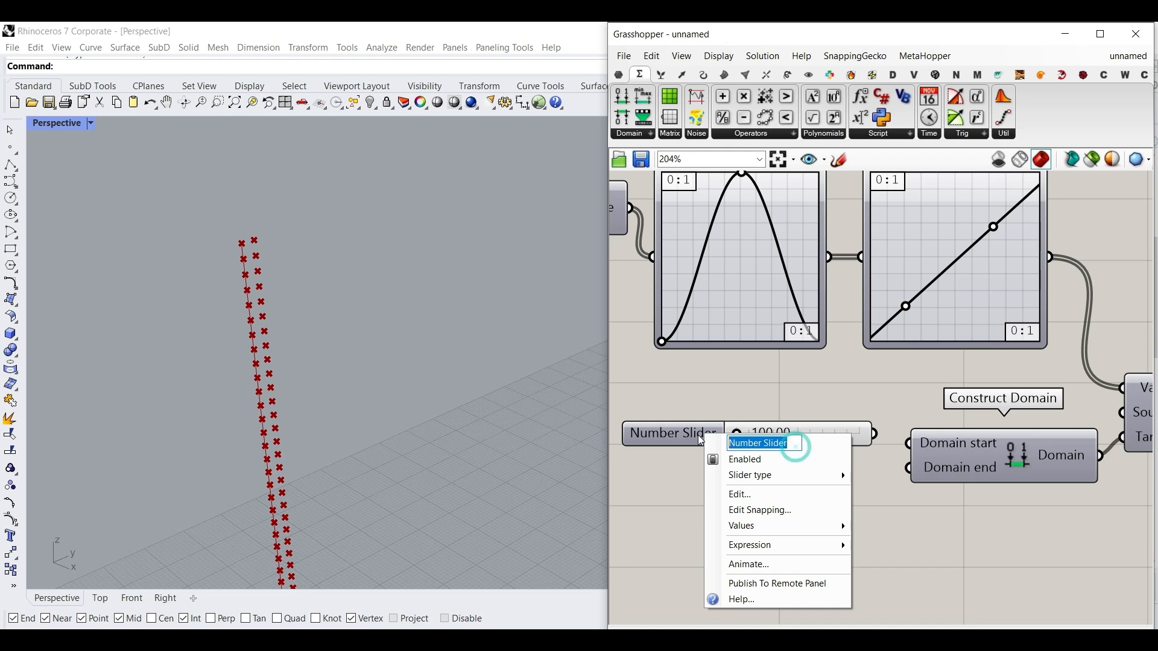
{"action": "type", "text": "Move 1"}
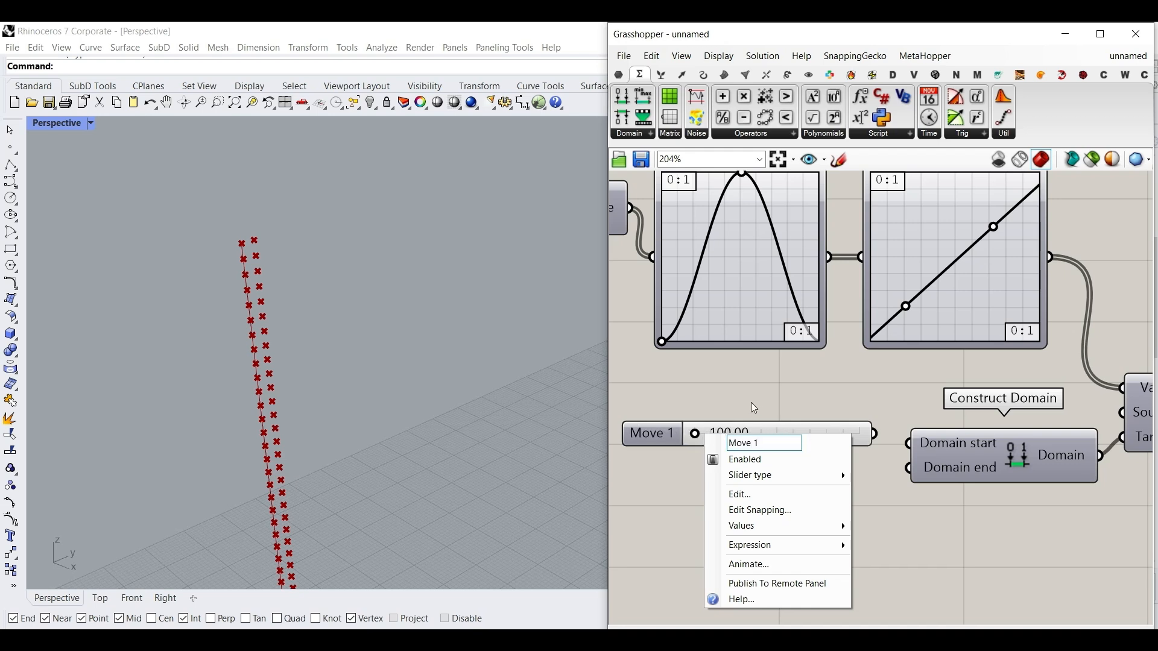
{"action": "key", "text": "Return"}
Step: Duplicate the Move 1 slider below itself and wire the two sliders to Construct Domain's Domain start and Domain end inputs
{"action": "left_click", "coordinate": [650, 436]}
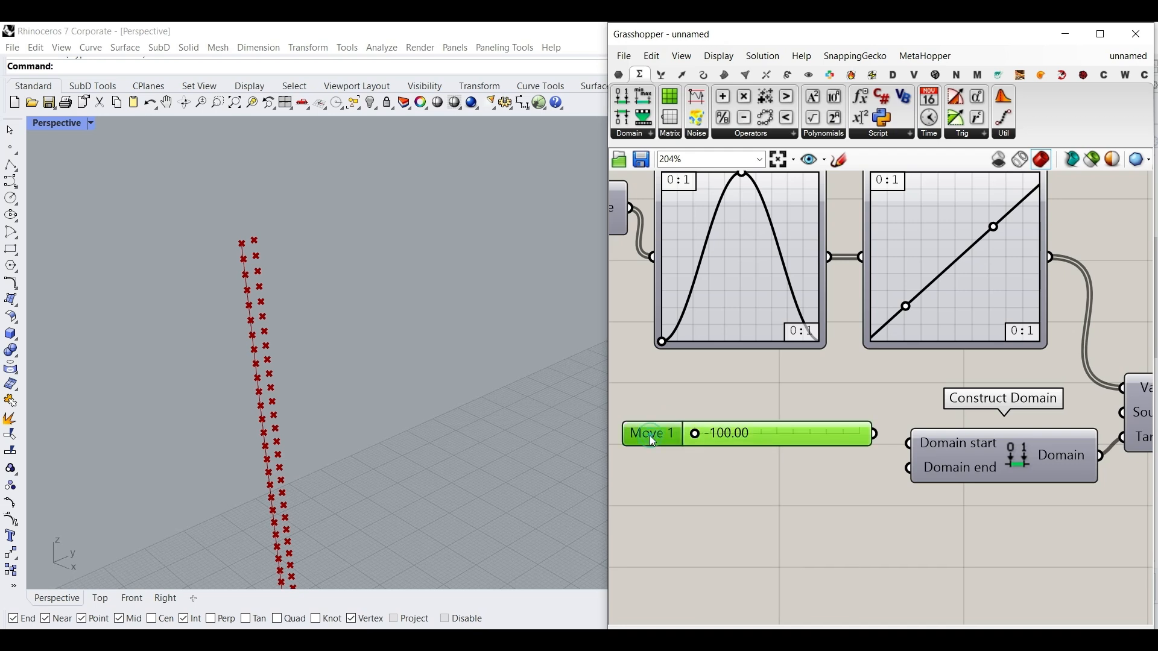
{"action": "left_click_drag", "start_coordinate": [652, 445], "coordinate": [651, 492], "text": "alt"}
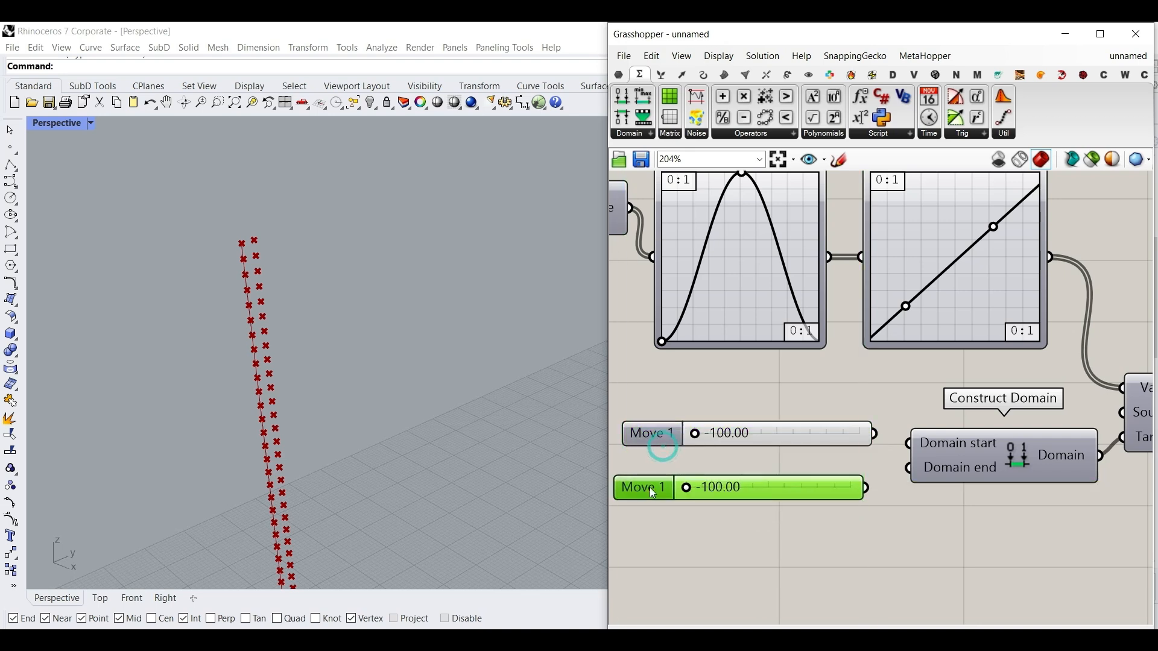
{"action": "left_click_drag", "start_coordinate": [906, 443], "coordinate": [876, 434]}
{"action": "left_click_drag", "start_coordinate": [909, 469], "coordinate": [898, 477]}
Step: Rename the duplicated slider as Move 2 and raise its value above zero
{"action": "right_click", "coordinate": [664, 488]}
{"action": "double_click", "coordinate": [711, 479]}
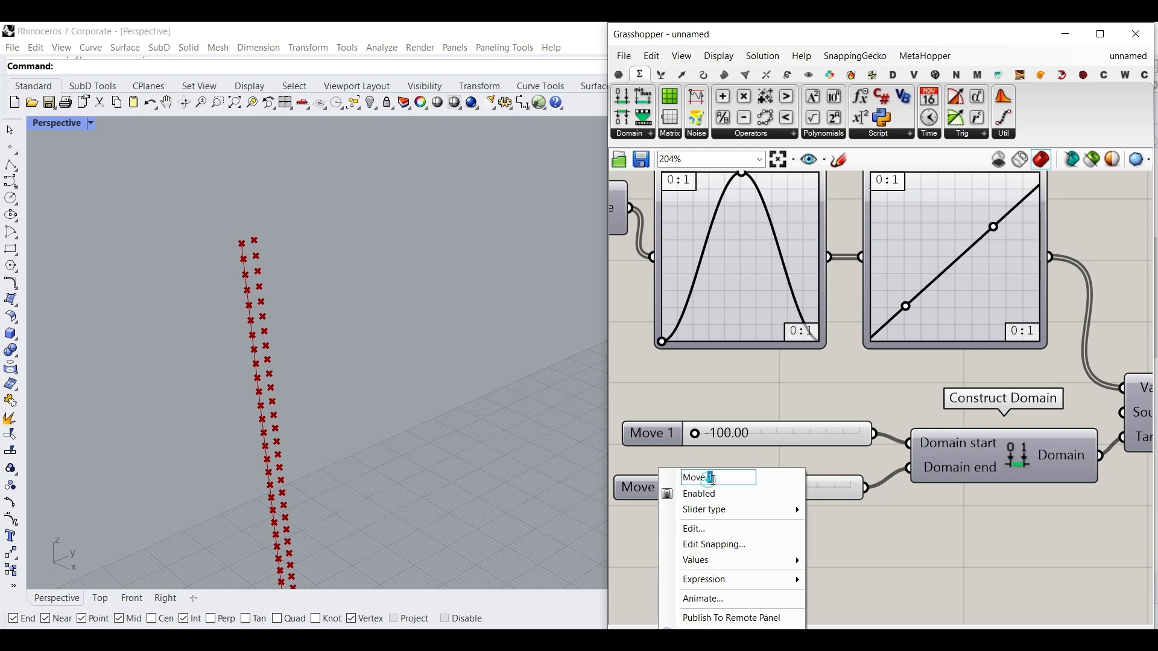
{"action": "type", "text": "2"}
{"action": "key", "text": "Return"}
{"action": "left_click_drag", "start_coordinate": [688, 488], "coordinate": [799, 491]}
Step: Connect the Mapped output of Remap Numbers to the Factor input of Unit Y
{"action": "right_click_drag", "start_coordinate": [889, 423], "coordinate": [861, 426]}
{"action": "scroll", "coordinate": [855, 432], "scroll_direction": "down", "scroll_amount": 2}
{"action": "right_click_drag", "start_coordinate": [1100, 388], "coordinate": [861, 430]}
{"action": "left_click_drag", "start_coordinate": [899, 455], "coordinate": [809, 215]}
Step: Set the Move 1 slider to -25.53 and the Move 2 slider to 28.27
{"action": "mouse_move", "coordinate": [305, 323]}
{"action": "right_mouse_down"}
{"action": "mouse_move", "coordinate": [259, 305]}
{"action": "mouse_move", "coordinate": [296, 335]}
{"action": "right_mouse_up"}
{"action": "right_click_drag", "start_coordinate": [717, 456], "coordinate": [899, 439]}
{"action": "scroll", "coordinate": [624, 506], "scroll_direction": "up", "scroll_amount": 2}
{"action": "right_click_drag", "start_coordinate": [621, 495], "coordinate": [675, 479]}
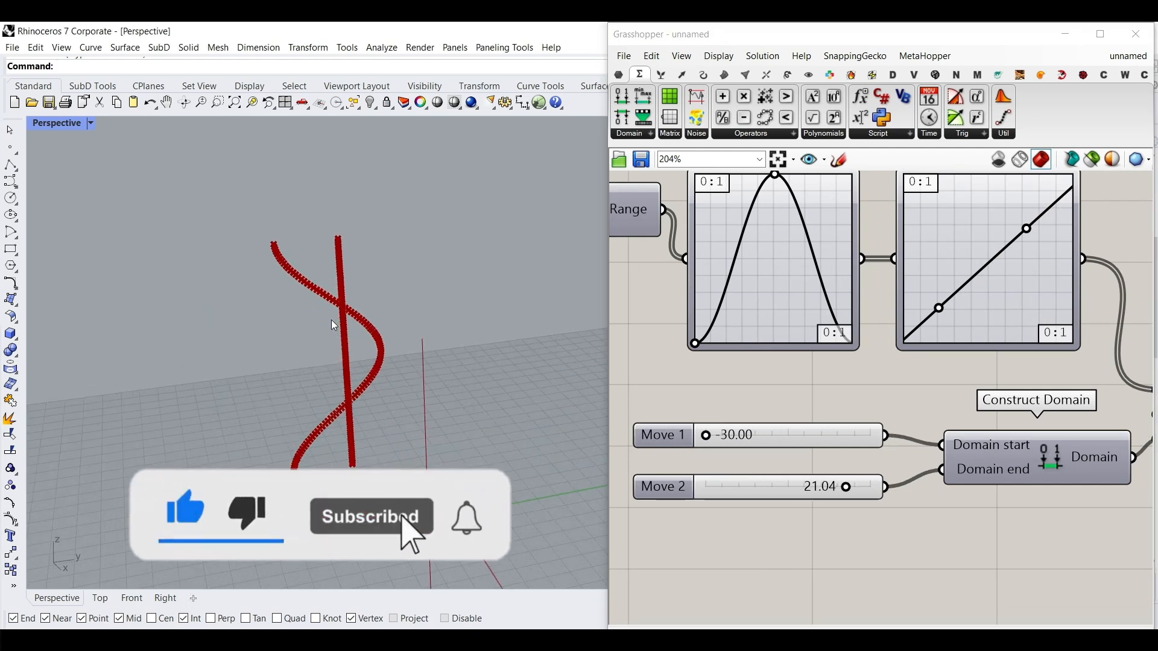
{"action": "right_click_drag", "start_coordinate": [980, 366], "coordinate": [925, 370]}
{"action": "right_click_drag", "start_coordinate": [745, 423], "coordinate": [812, 419]}
{"action": "scroll", "coordinate": [715, 444], "scroll_direction": "up", "scroll_amount": 4}
{"action": "left_click_drag", "start_coordinate": [722, 435], "coordinate": [724, 434]}
{"action": "left_click_drag", "start_coordinate": [988, 523], "coordinate": [1027, 523]}
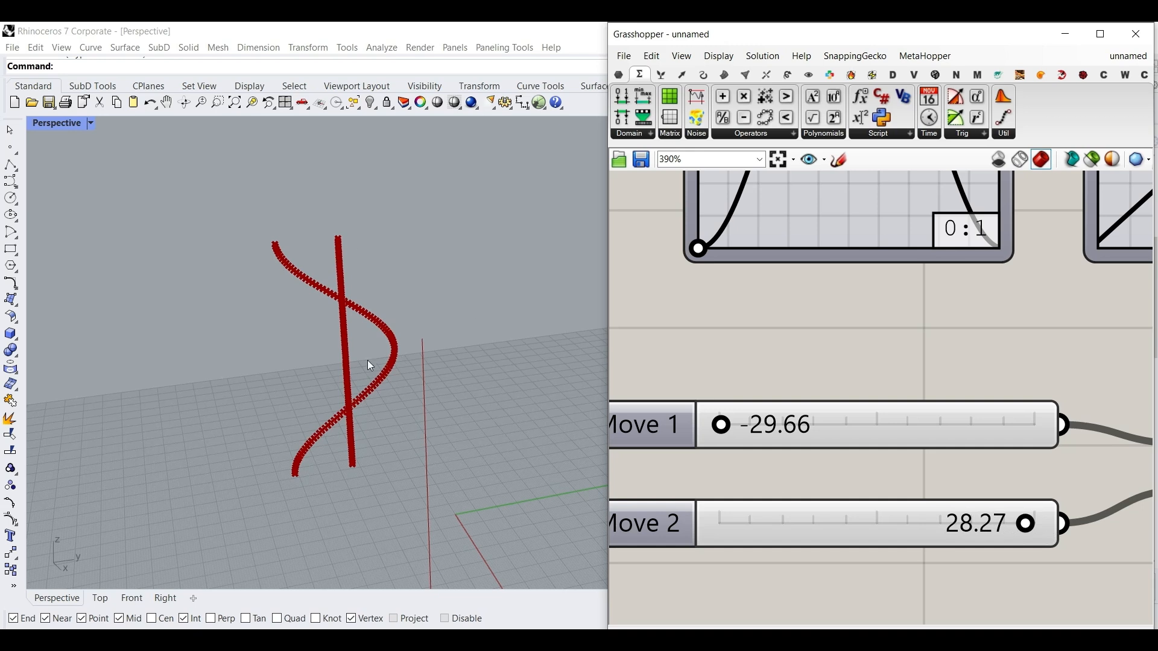
{"action": "left_click_drag", "start_coordinate": [718, 426], "coordinate": [744, 425]}
Step: Raise the lower handle of the second Graph Mapper's line to try a flatter slope
{"action": "scroll", "coordinate": [828, 487], "scroll_direction": "down", "scroll_amount": 3}
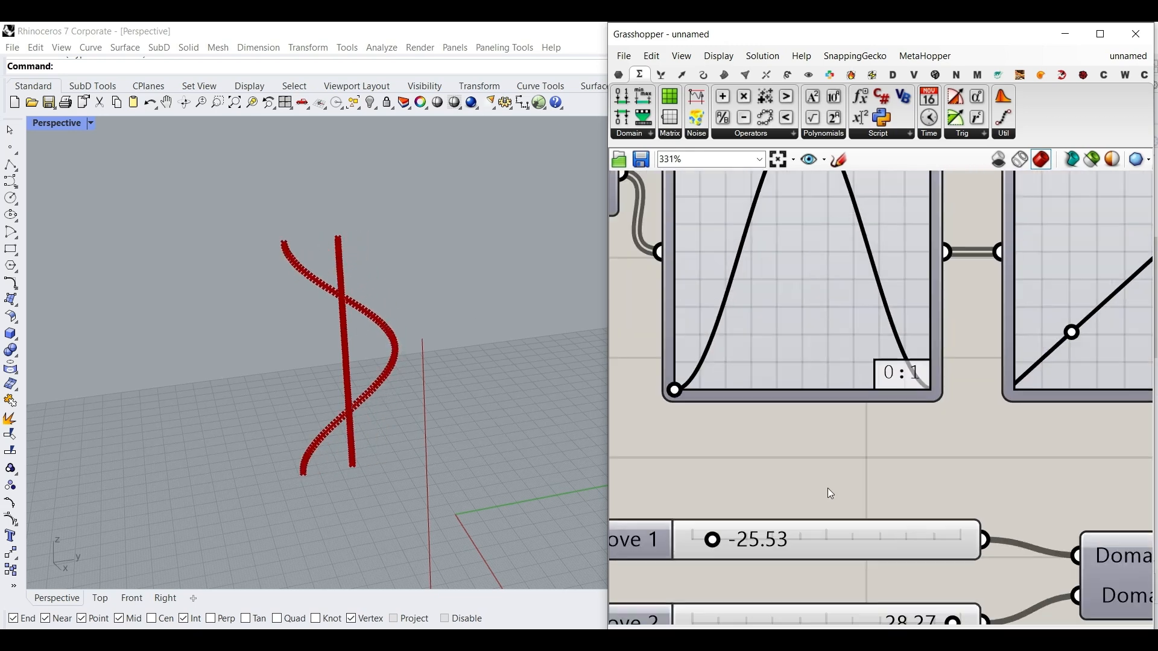
{"action": "mouse_move", "coordinate": [812, 227]}
{"action": "left_mouse_down"}
{"action": "mouse_move", "coordinate": [776, 225]}
{"action": "mouse_move", "coordinate": [835, 226]}
{"action": "mouse_move", "coordinate": [817, 226]}
{"action": "left_mouse_up"}
{"action": "right_click_drag", "start_coordinate": [1067, 384], "coordinate": [763, 371]}
{"action": "left_click_drag", "start_coordinate": [731, 402], "coordinate": [748, 356]}
{"action": "scroll", "coordinate": [801, 352], "scroll_direction": "down", "scroll_amount": 5}
{"action": "right_click_drag", "start_coordinate": [906, 322], "coordinate": [867, 395]}
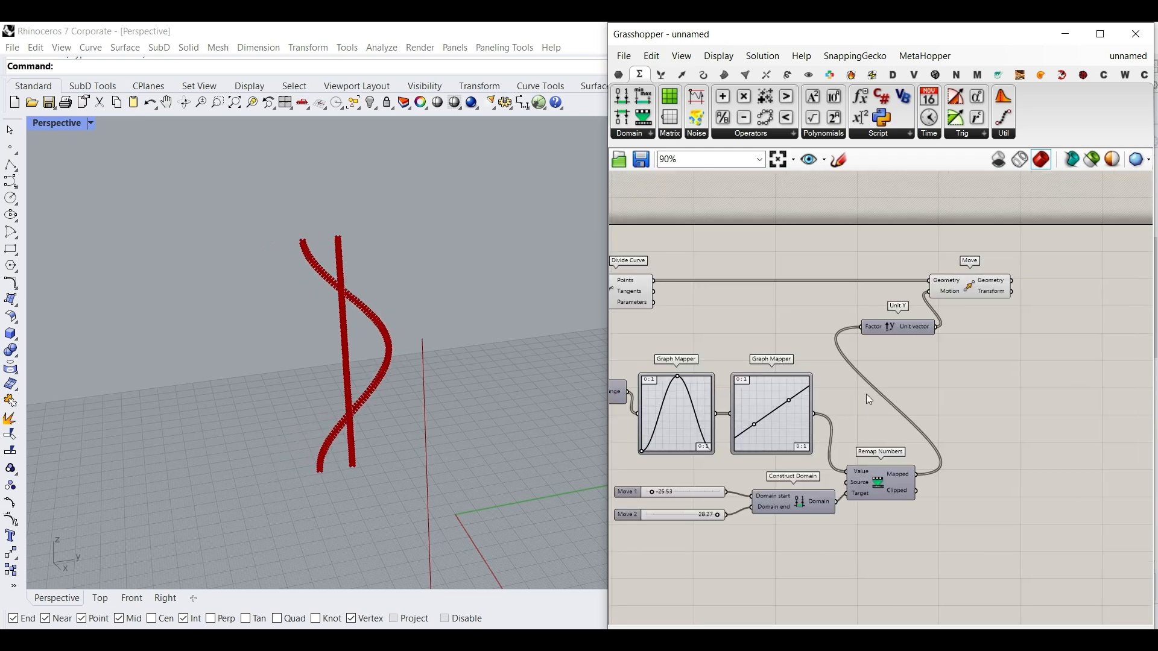
Step: Add an Interpolate curve component after Move and connect Move's Geometry output to its Vertices input
{"action": "right_click_drag", "start_coordinate": [989, 378], "coordinate": [750, 447]}
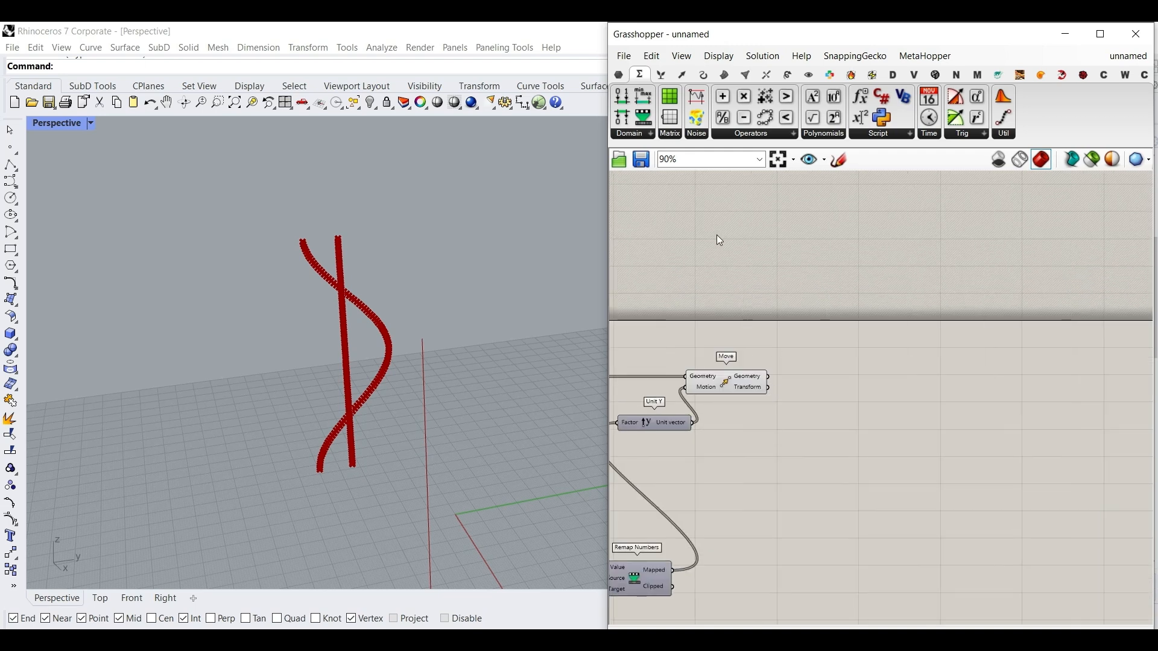
{"action": "left_click", "coordinate": [704, 75]}
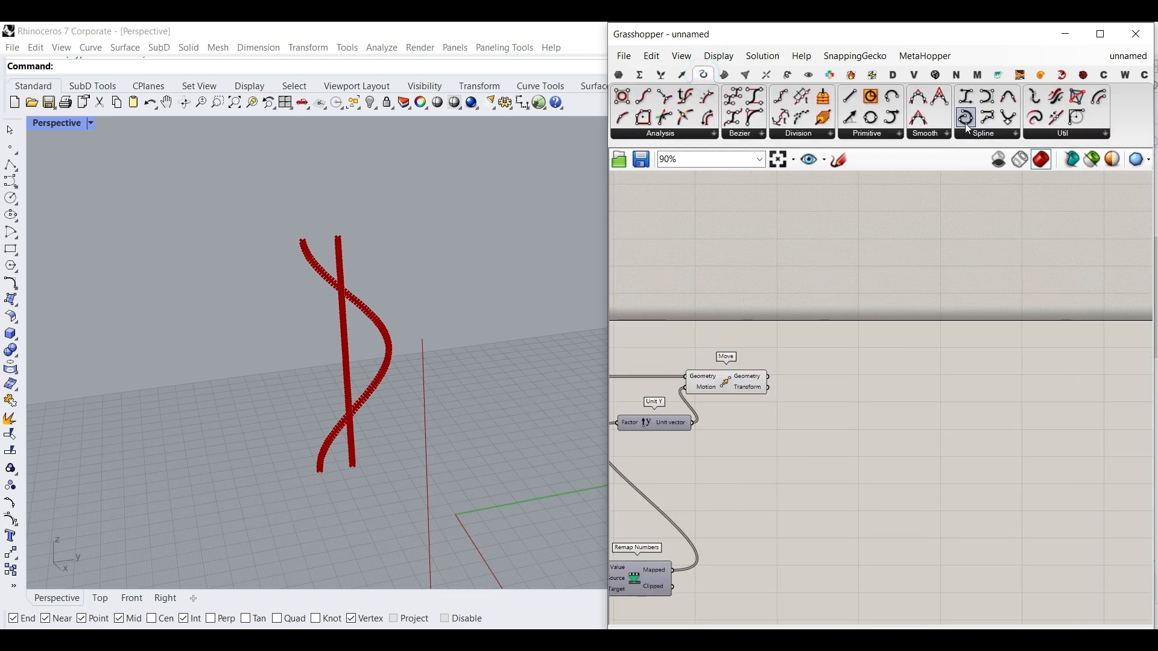
{"action": "left_click_drag", "start_coordinate": [965, 125], "coordinate": [783, 422]}
{"action": "scroll", "coordinate": [783, 422], "scroll_direction": "up", "scroll_amount": 5}
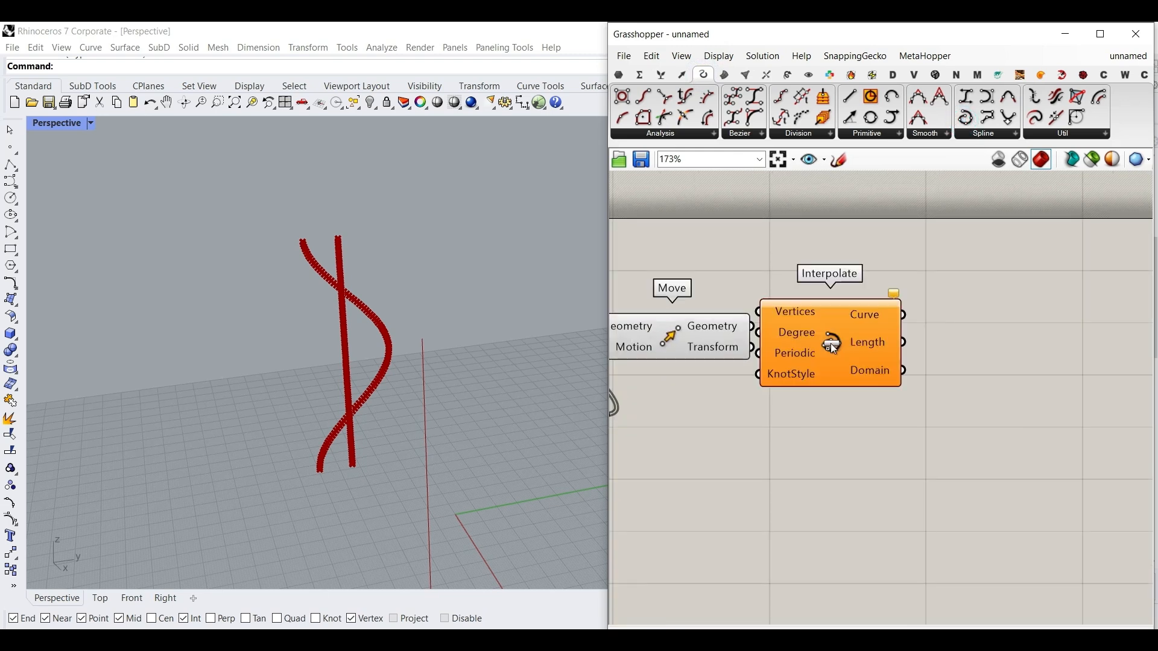
{"action": "left_click", "coordinate": [802, 336]}
{"action": "left_click_drag", "start_coordinate": [718, 310], "coordinate": [792, 328]}
{"action": "scroll", "coordinate": [878, 426], "scroll_direction": "down", "scroll_amount": 10}
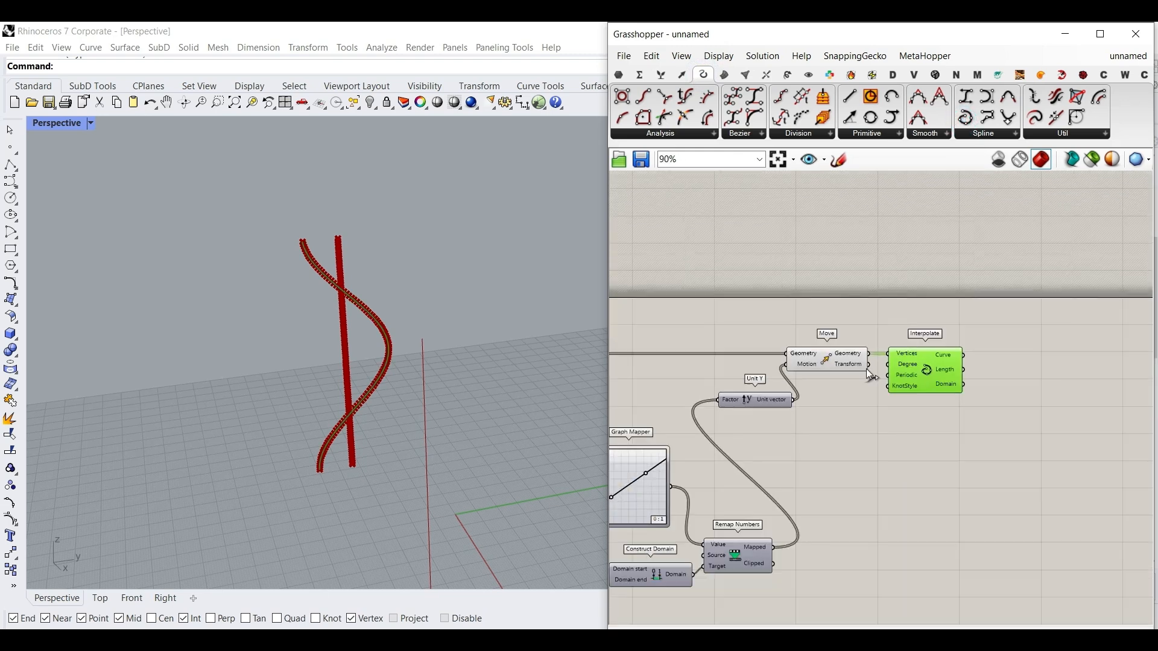
Step: Turn off the preview of all components from the Curve parameter through Move, leaving out Interpolate
{"action": "left_click_drag", "start_coordinate": [884, 506], "coordinate": [714, 387]}
{"action": "right_click", "coordinate": [771, 314]}
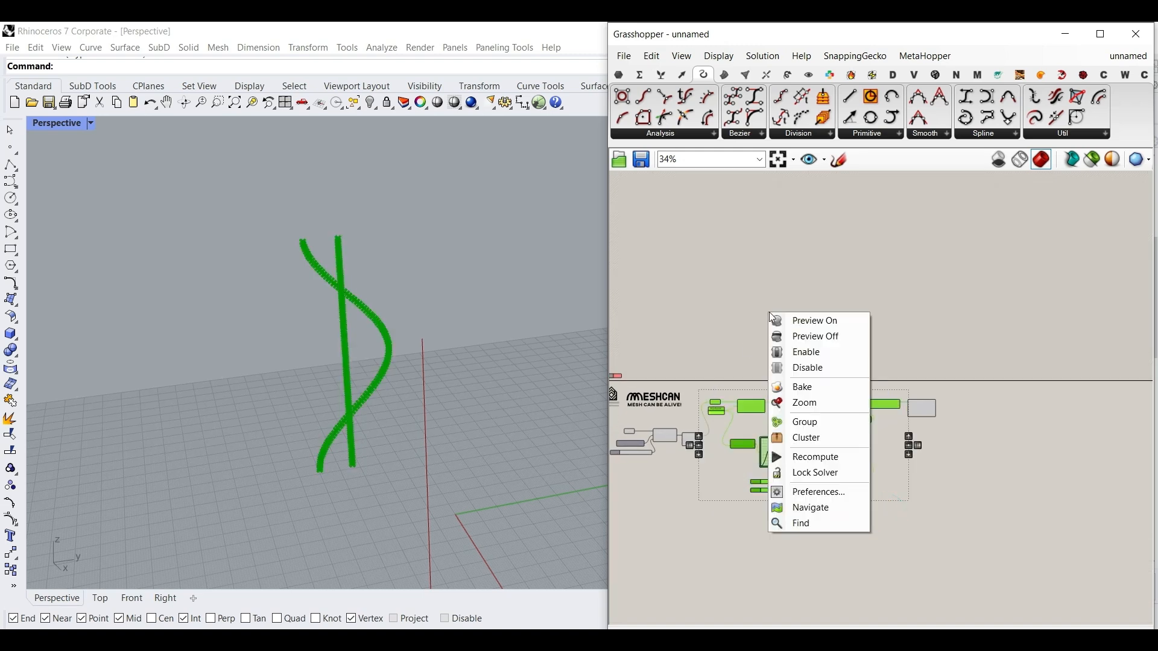
{"action": "left_click", "coordinate": [798, 335]}
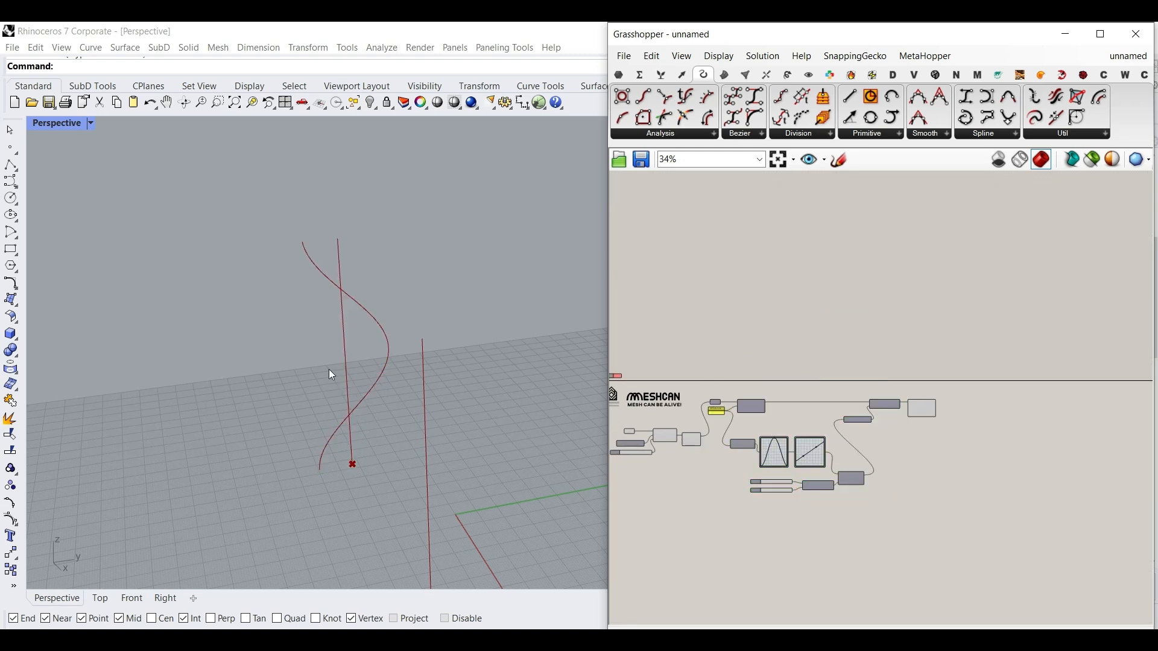
Step: Change the second Graph Mapper's graph type to Bezier and adjust its handles along the lower and upper edges into an S-curve
{"action": "scroll", "coordinate": [793, 460], "scroll_direction": "up", "scroll_amount": 8}
{"action": "left_click_drag", "start_coordinate": [872, 476], "coordinate": [878, 491]}
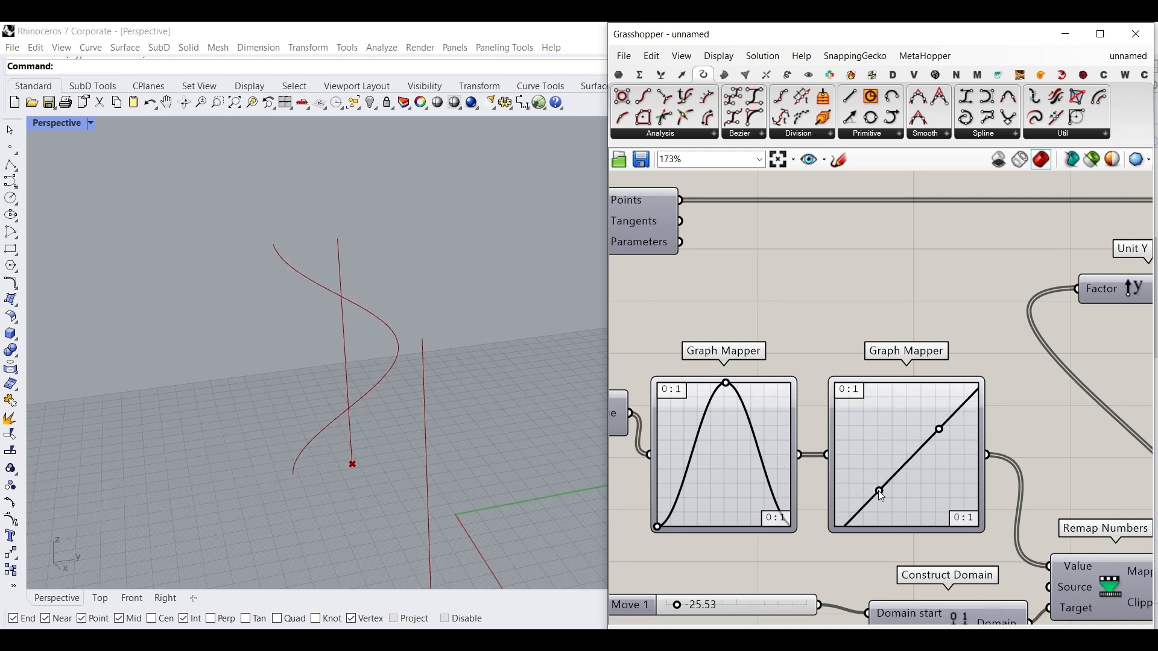
{"action": "right_click", "coordinate": [878, 490]}
{"action": "mouse_move", "coordinate": [989, 615]}
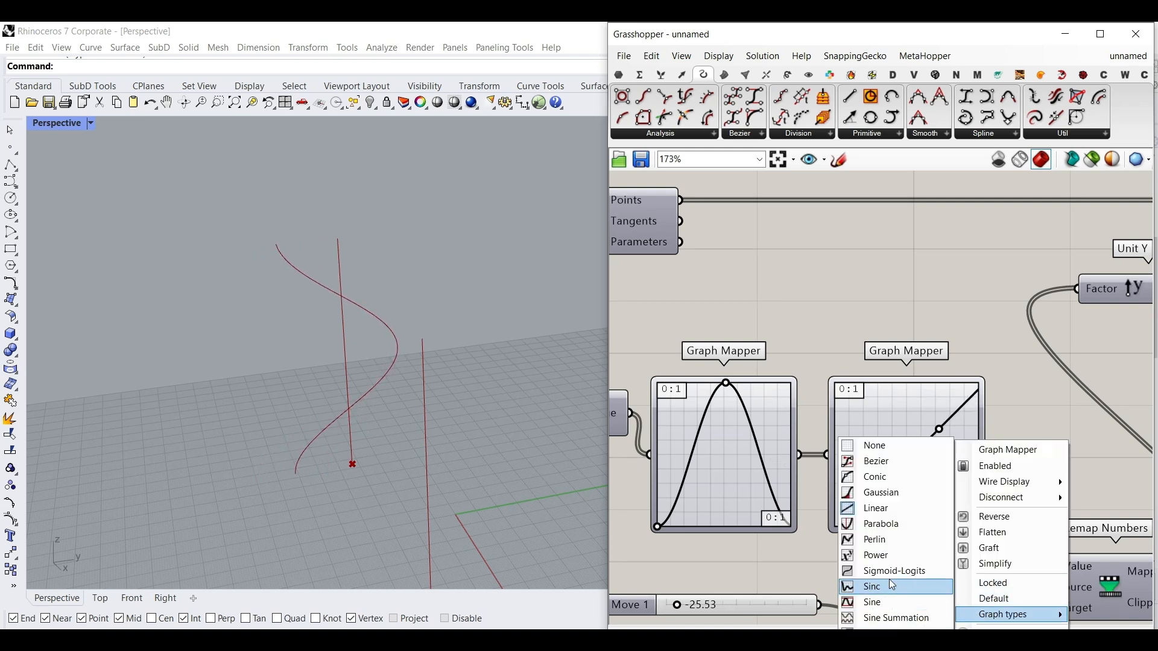
{"action": "left_click", "coordinate": [874, 461]}
{"action": "left_click_drag", "start_coordinate": [871, 493], "coordinate": [924, 536]}
{"action": "left_click_drag", "start_coordinate": [943, 419], "coordinate": [893, 375]}
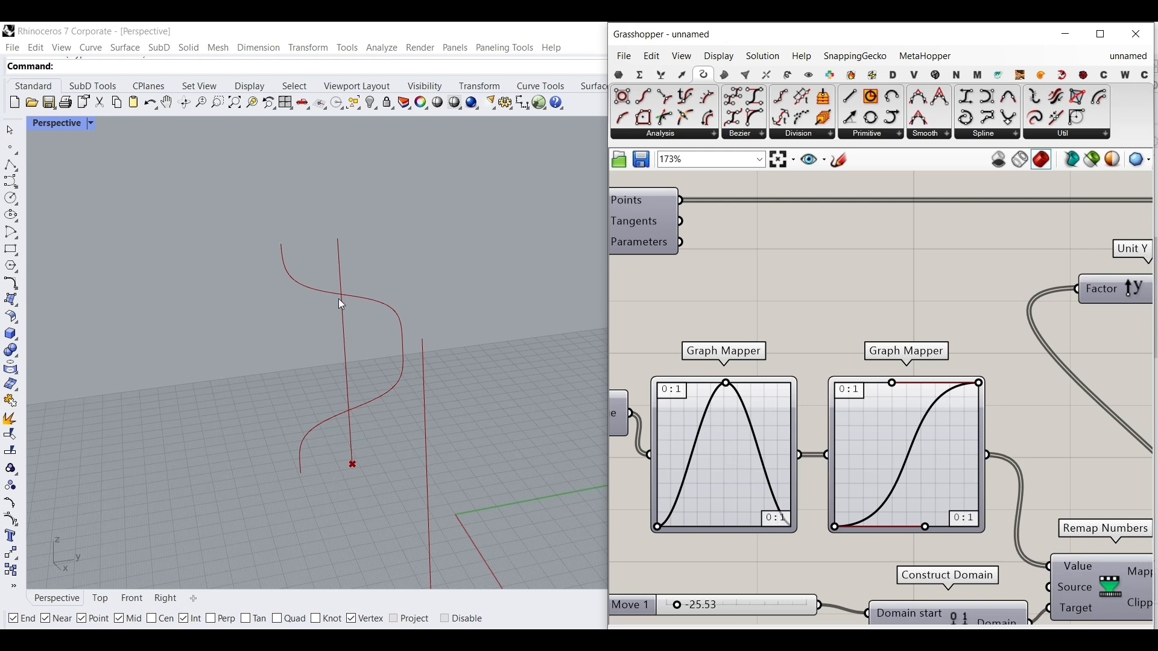
{"action": "scroll", "coordinate": [702, 379], "scroll_direction": "down", "scroll_amount": 5}
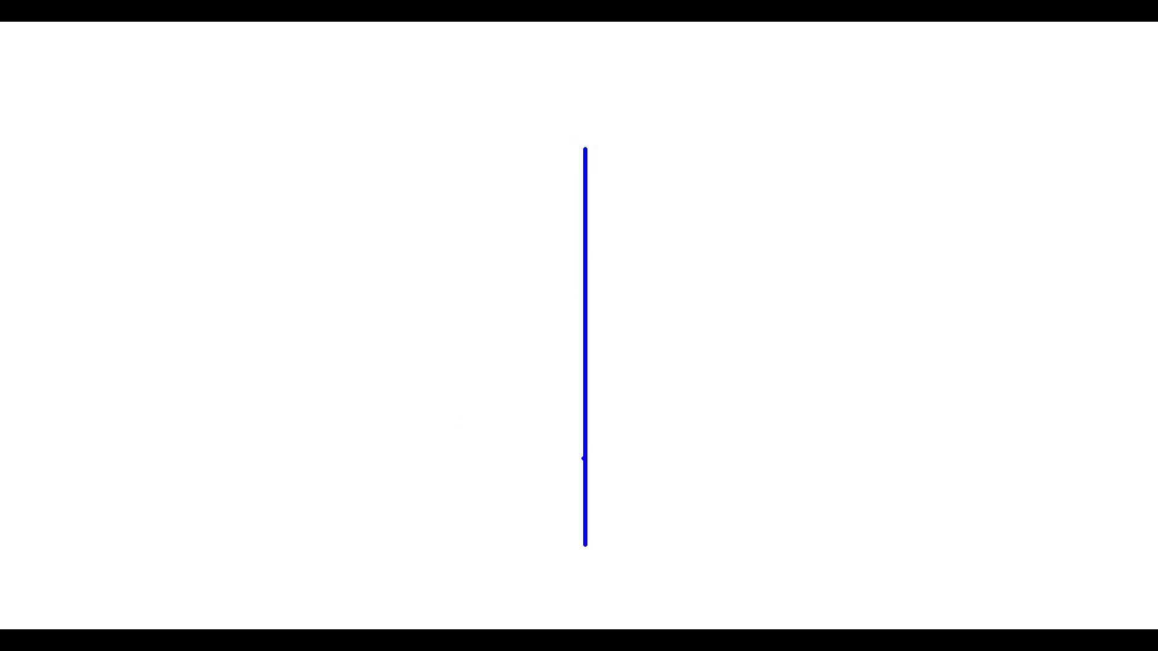
{"action": "mouse_move", "coordinate": [576, 148]}
{"action": "left_mouse_down"}
{"action": "mouse_move", "coordinate": [598, 164]}
{"action": "mouse_move", "coordinate": [579, 219]}
{"action": "mouse_move", "coordinate": [594, 221]}
{"action": "left_mouse_up"}
{"action": "left_click_drag", "start_coordinate": [590, 270], "coordinate": [576, 278]}
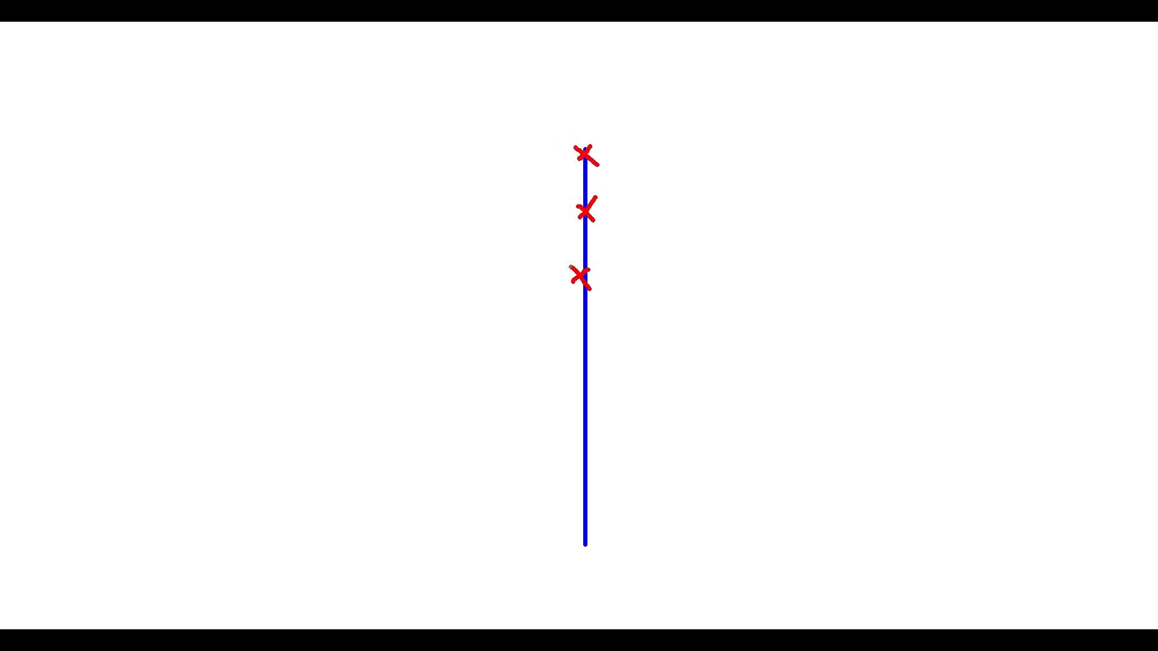
{"action": "left_click_drag", "start_coordinate": [593, 534], "coordinate": [575, 548]}
{"action": "left_click_drag", "start_coordinate": [578, 527], "coordinate": [599, 552]}
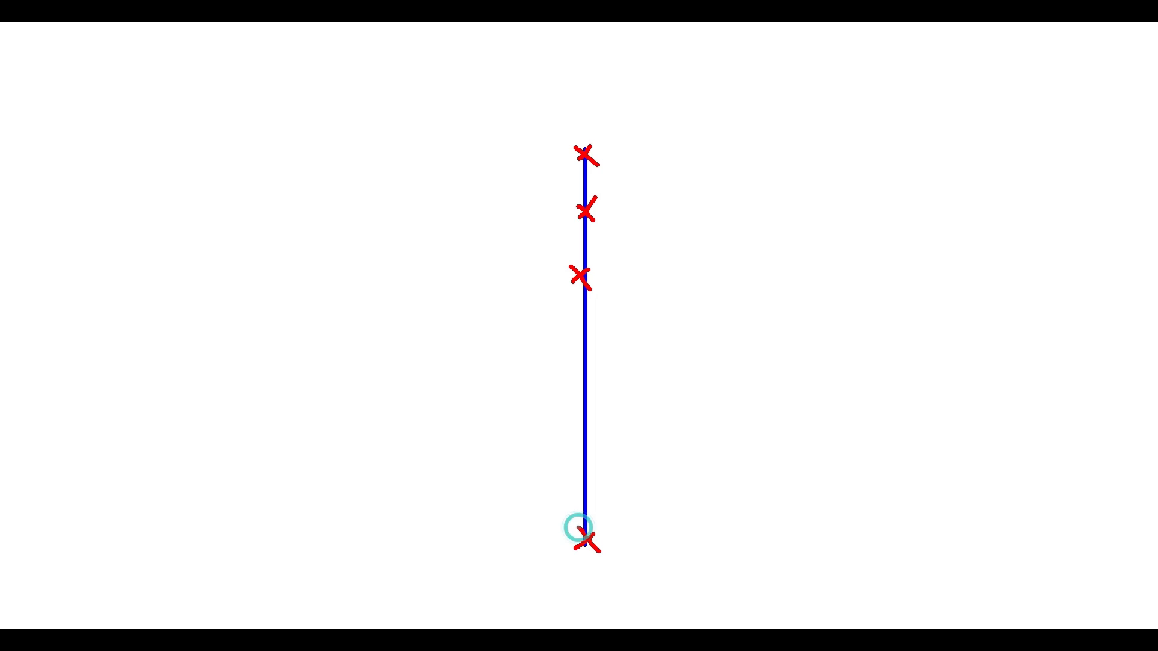
{"action": "left_click", "coordinate": [583, 433]}
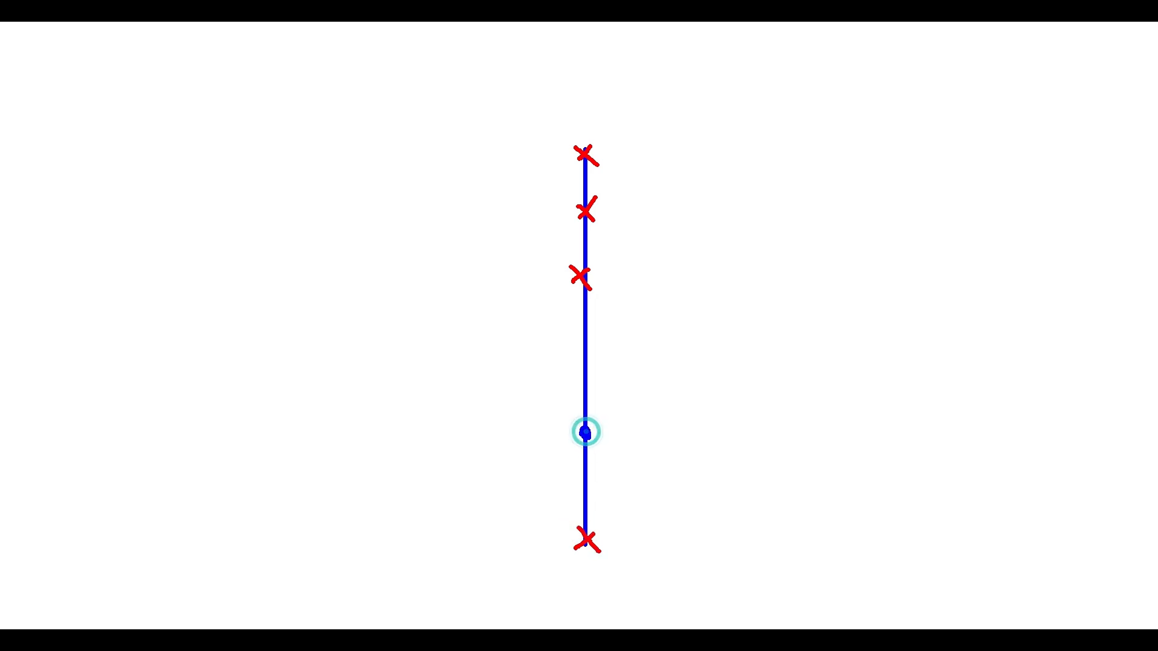
{"action": "left_click_drag", "start_coordinate": [580, 387], "coordinate": [606, 410]}
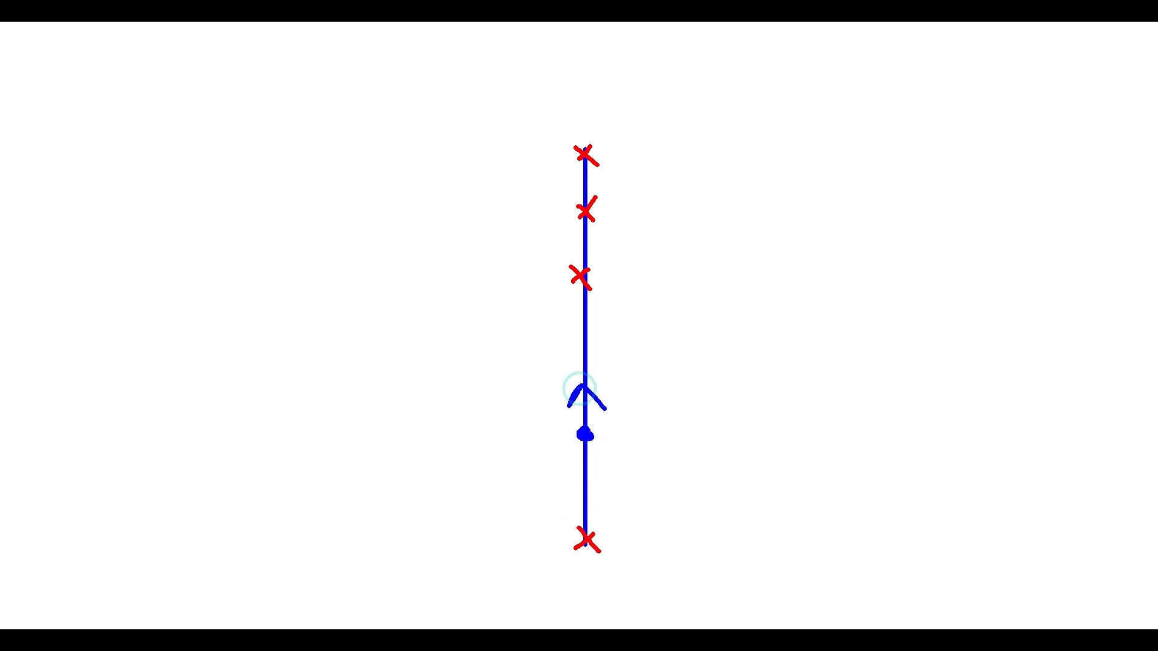
{"action": "left_click_drag", "start_coordinate": [570, 477], "coordinate": [603, 470]}
{"action": "mouse_move", "coordinate": [607, 278]}
{"action": "left_mouse_down"}
{"action": "mouse_move", "coordinate": [629, 293]}
{"action": "mouse_move", "coordinate": [637, 390]}
{"action": "left_mouse_up"}
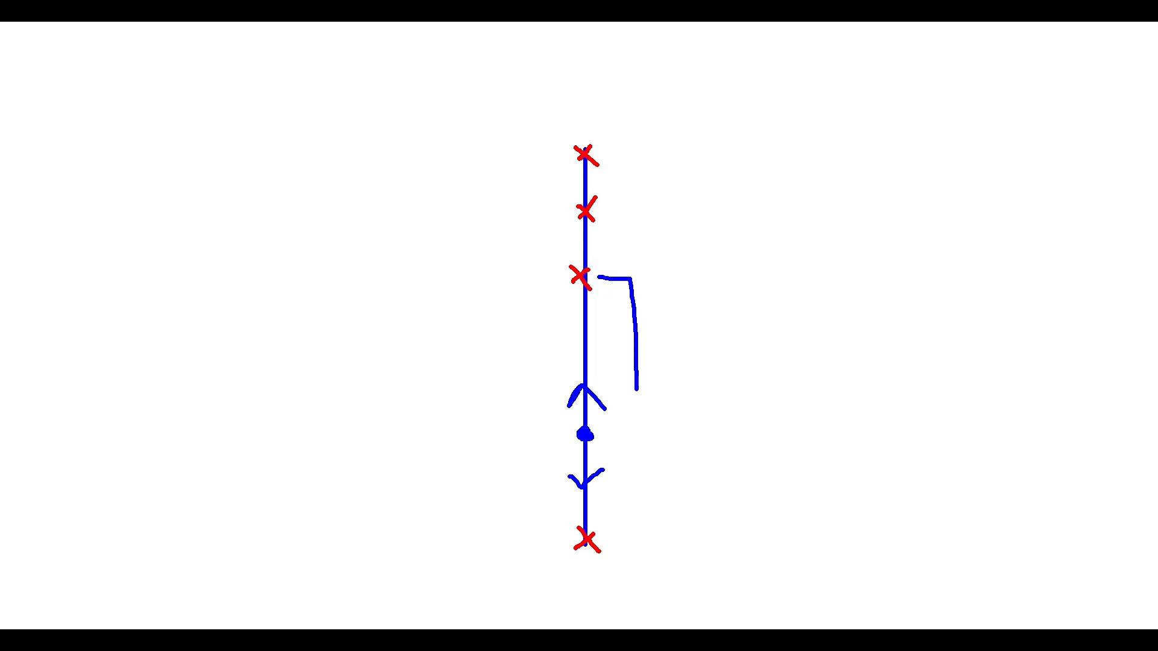
{"action": "left_click_drag", "start_coordinate": [659, 350], "coordinate": [671, 350]}
{"action": "left_click_drag", "start_coordinate": [567, 429], "coordinate": [528, 210]}
{"action": "left_click_drag", "start_coordinate": [474, 303], "coordinate": [505, 309]}
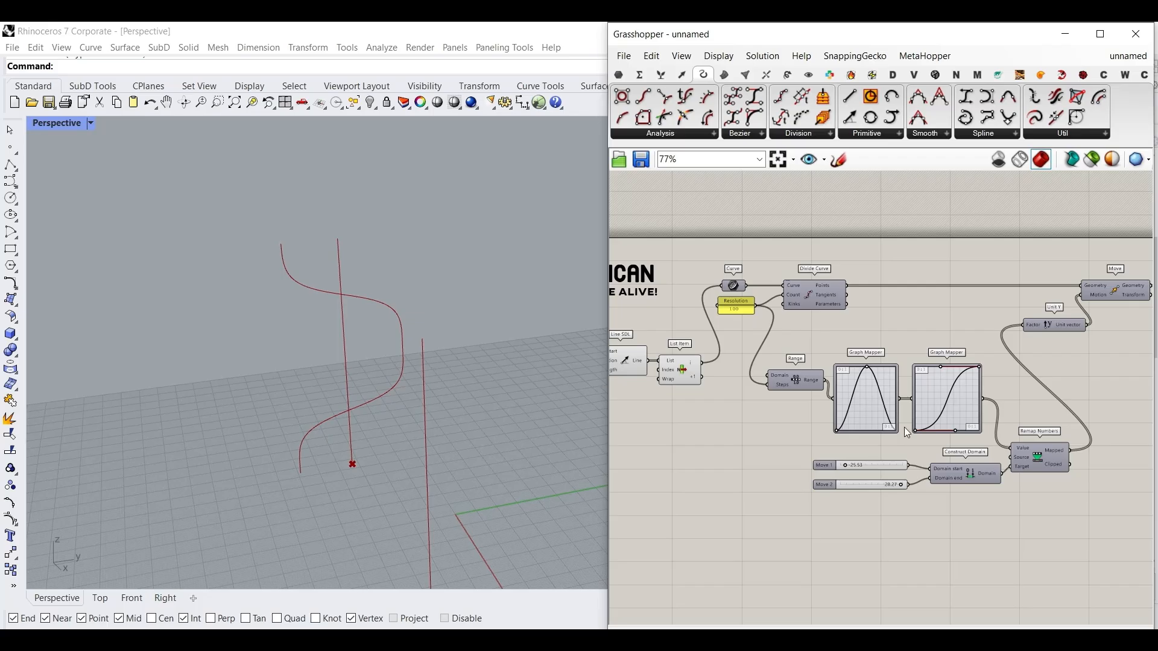
Step: Move the components following Divide Curve, including Range, the Graph Mappers and Remap Numbers, farther along the canvas to free space
{"action": "scroll", "coordinate": [790, 440], "scroll_direction": "up", "scroll_amount": 3}
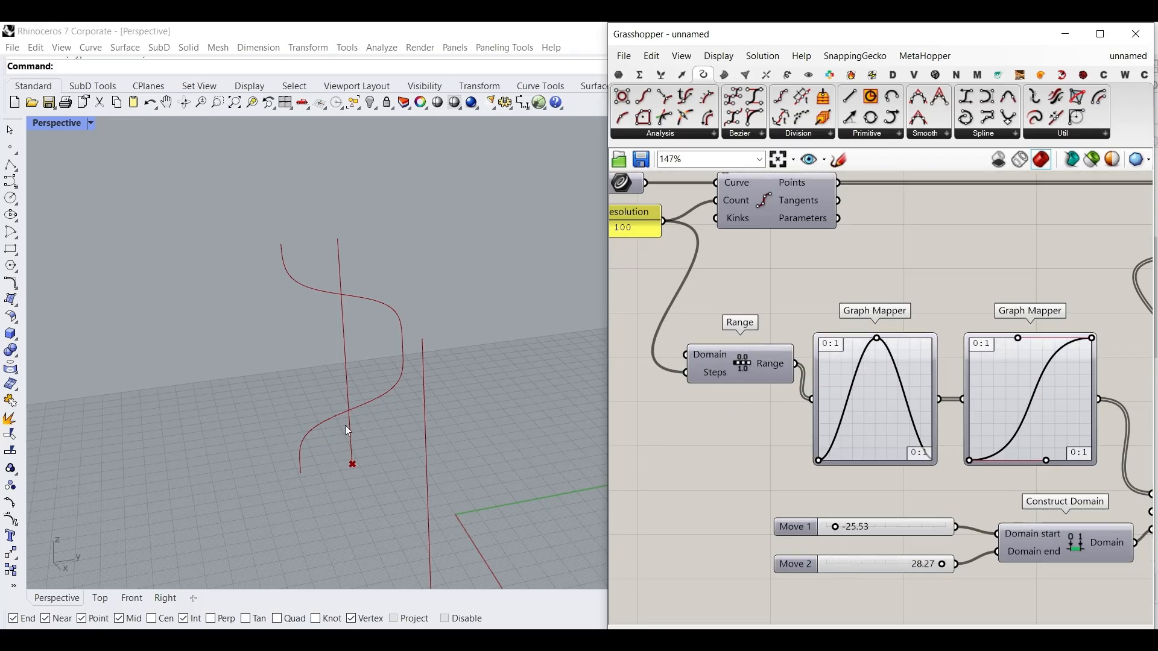
{"action": "scroll", "coordinate": [780, 380], "scroll_direction": "down", "scroll_amount": 4}
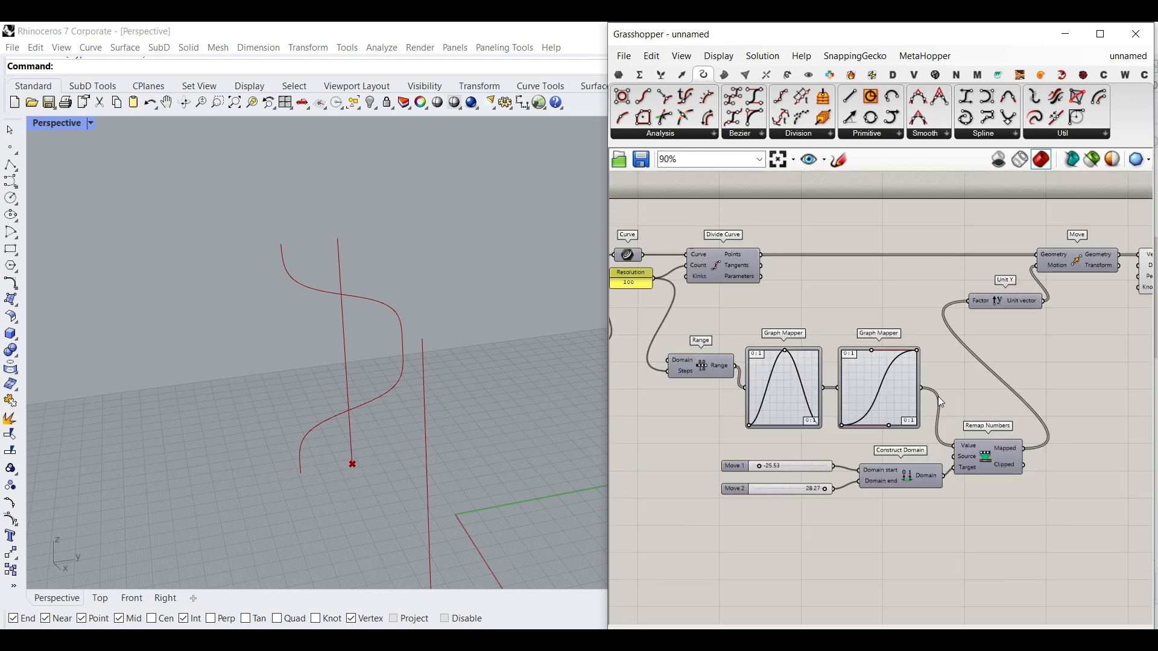
{"action": "scroll", "coordinate": [971, 450], "scroll_direction": "down", "scroll_amount": 2}
{"action": "left_click_drag", "start_coordinate": [1073, 505], "coordinate": [833, 296]}
{"action": "left_click_drag", "start_coordinate": [928, 490], "coordinate": [891, 389], "text": "shift"}
{"action": "left_click", "coordinate": [623, 392]}
{"action": "scroll", "coordinate": [624, 392], "scroll_direction": "up", "scroll_amount": 4}
{"action": "right_click_drag", "start_coordinate": [675, 392], "coordinate": [852, 394]}
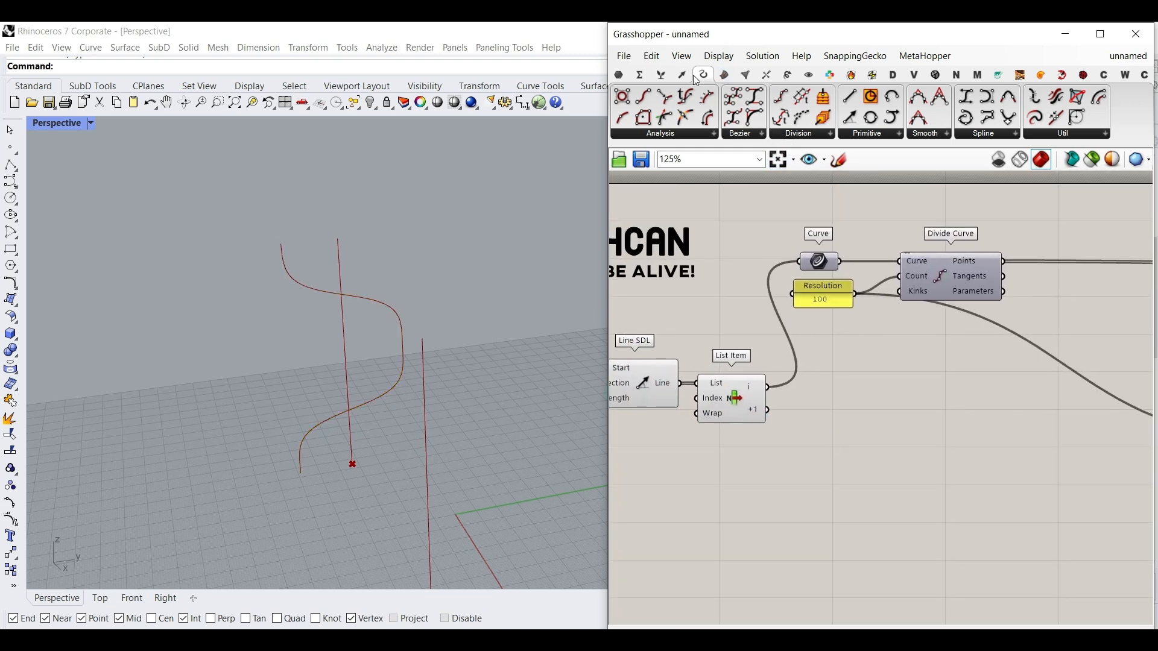
Step: Add an Evaluate Curve component below Divide Curve and connect the Curve parameter to its Curve input
{"action": "left_click_drag", "start_coordinate": [687, 118], "coordinate": [956, 403]}
{"action": "scroll", "coordinate": [892, 328], "scroll_direction": "up", "scroll_amount": 4}
{"action": "left_click_drag", "start_coordinate": [754, 255], "coordinate": [870, 502]}
{"action": "right_click_drag", "start_coordinate": [978, 534], "coordinate": [884, 421]}
{"action": "left_click_drag", "start_coordinate": [883, 420], "coordinate": [963, 415]}
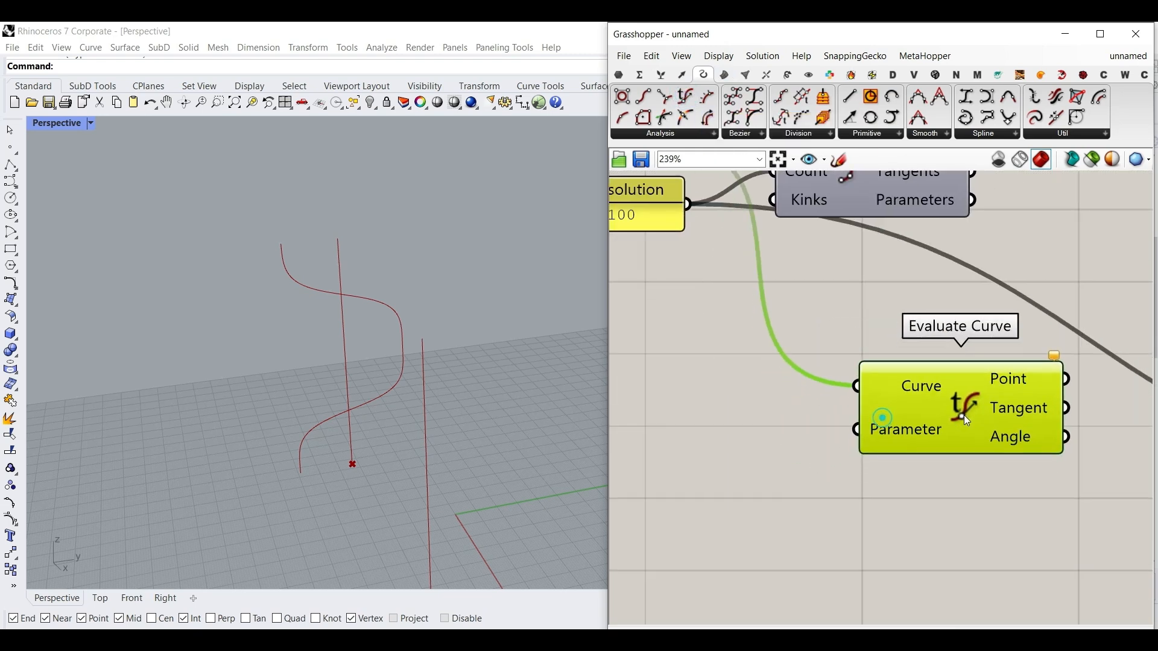
Step: Reparameterize the Curve input of Evaluate Curve
{"action": "right_click", "coordinate": [926, 385]}
{"action": "left_click", "coordinate": [1027, 524]}
{"action": "right_click_drag", "start_coordinate": [975, 508], "coordinate": [1048, 511]}
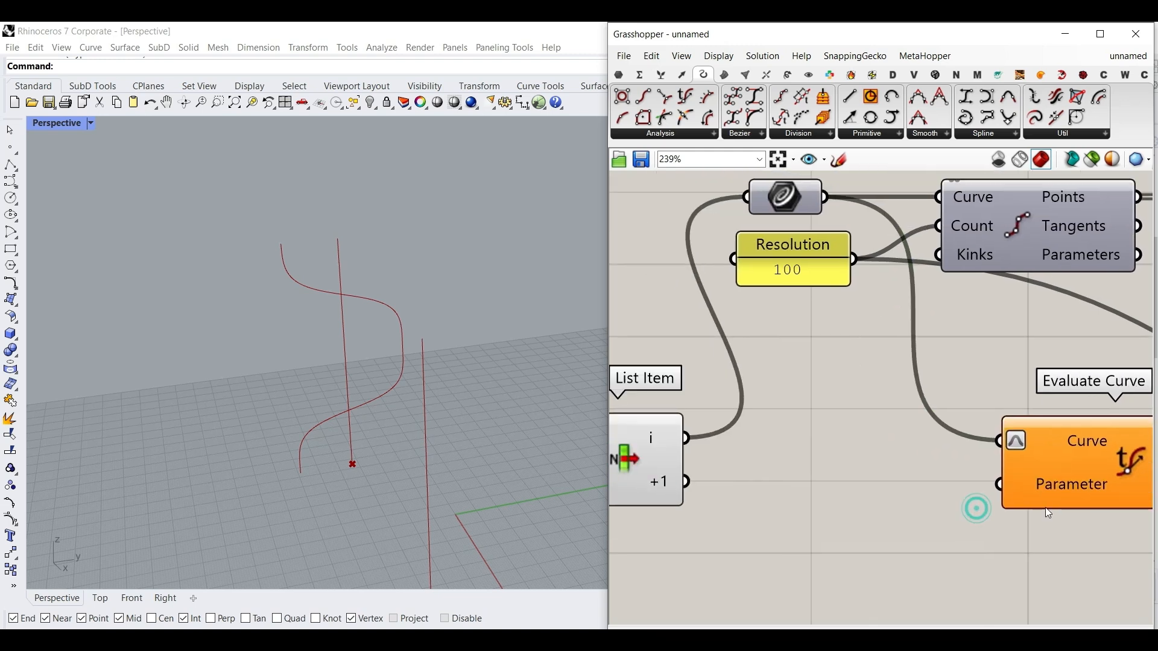
Step: Add a number slider from 0 to 1.00, wire it to Evaluate Curve's Parameter input, and set it to 0.30
{"action": "double_click", "coordinate": [916, 553]}
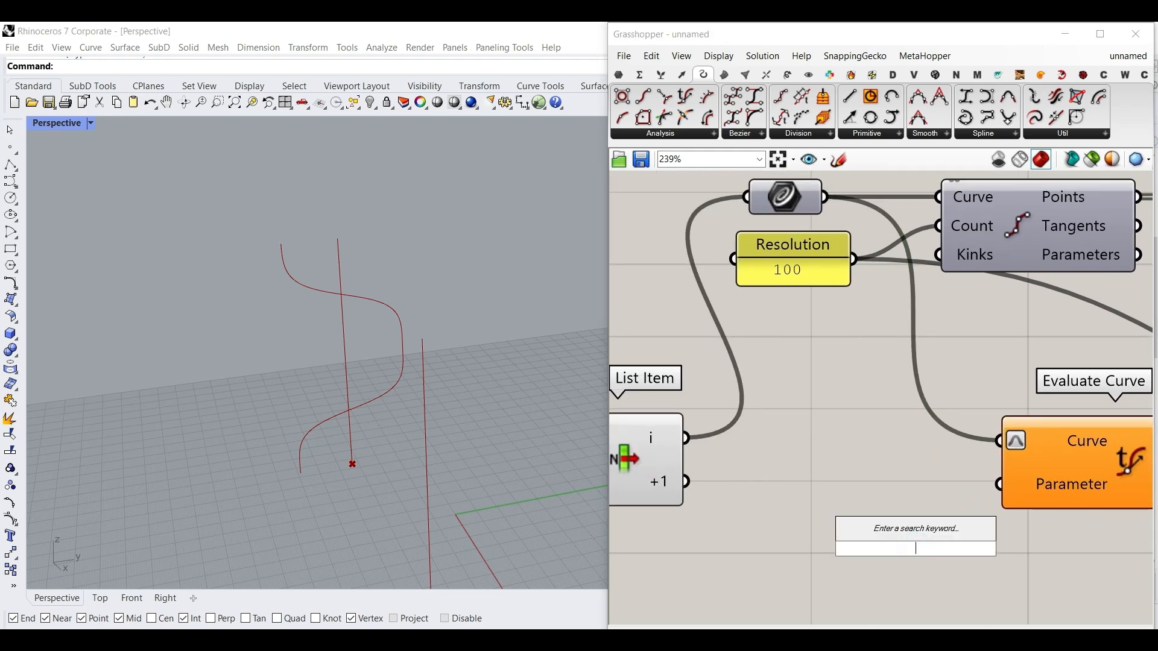
{"action": "type", "text": "0..1.00"}
{"action": "key", "text": "Return"}
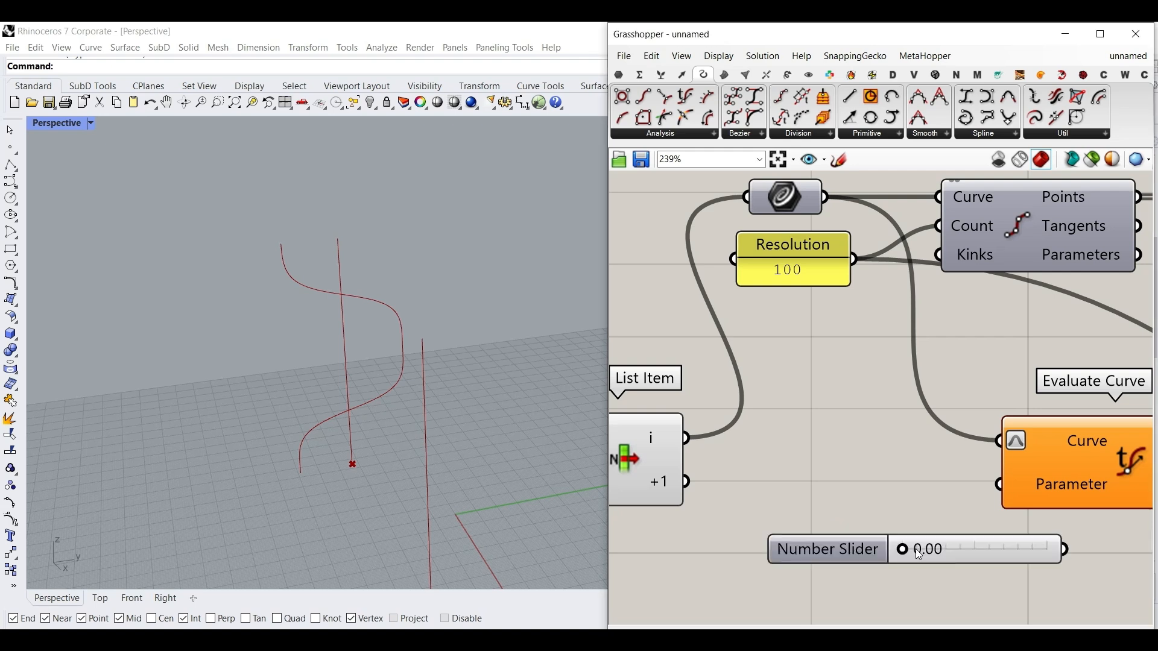
{"action": "left_click_drag", "start_coordinate": [1067, 549], "coordinate": [1013, 508]}
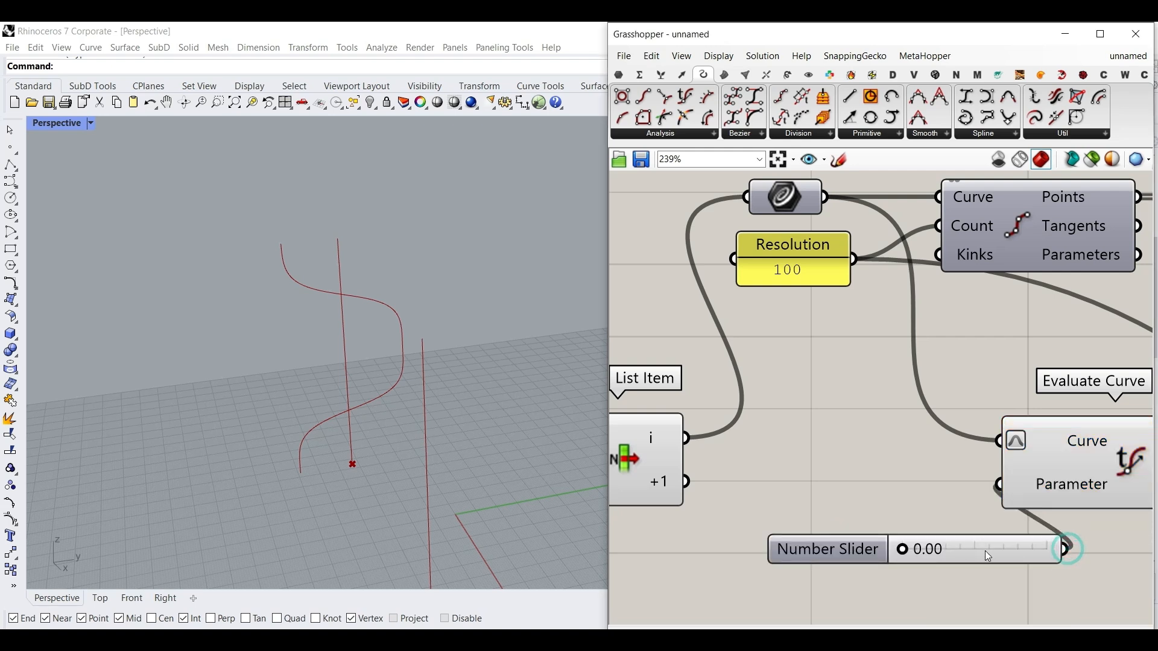
{"action": "left_click_drag", "start_coordinate": [982, 548], "coordinate": [851, 547]}
{"action": "left_click_drag", "start_coordinate": [773, 552], "coordinate": [813, 559]}
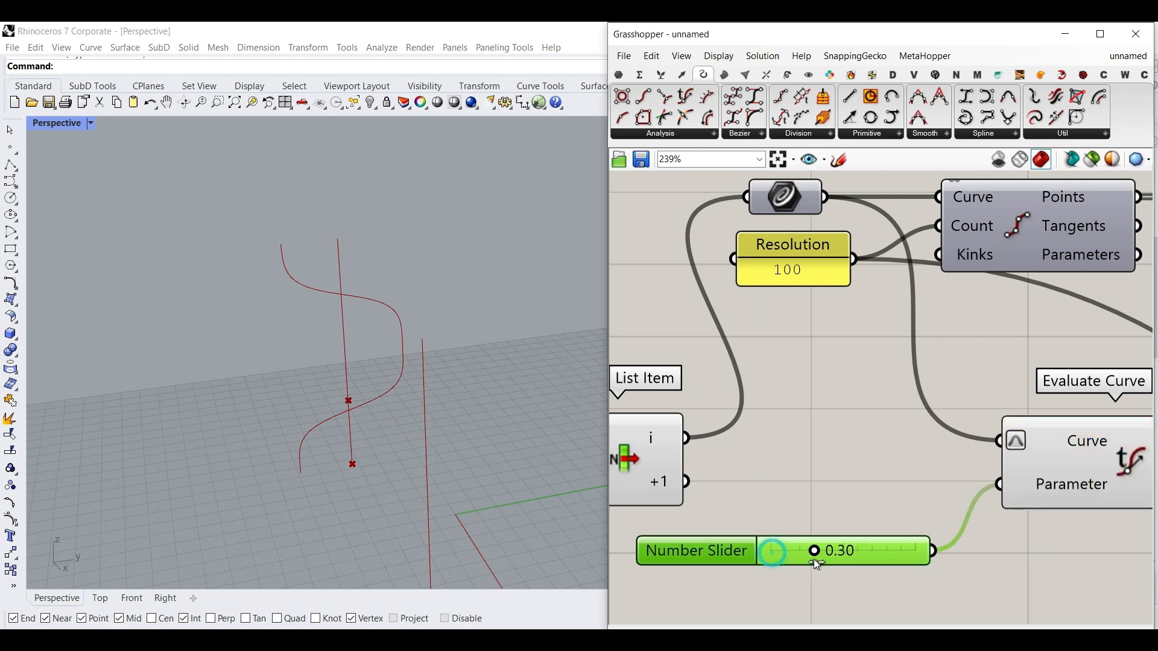
Step: Rename the Evaluate Curve parameter slider as t (Location) and set it to 0.60
{"action": "right_click", "coordinate": [729, 550]}
{"action": "type", "text": "t (Location)"}
{"action": "left_click", "coordinate": [862, 377]}
{"action": "mouse_move", "coordinate": [825, 557]}
{"action": "left_mouse_down"}
{"action": "mouse_move", "coordinate": [887, 558]}
{"action": "mouse_move", "coordinate": [842, 566]}
{"action": "left_mouse_up"}
{"action": "right_click_drag", "start_coordinate": [971, 375], "coordinate": [831, 406]}
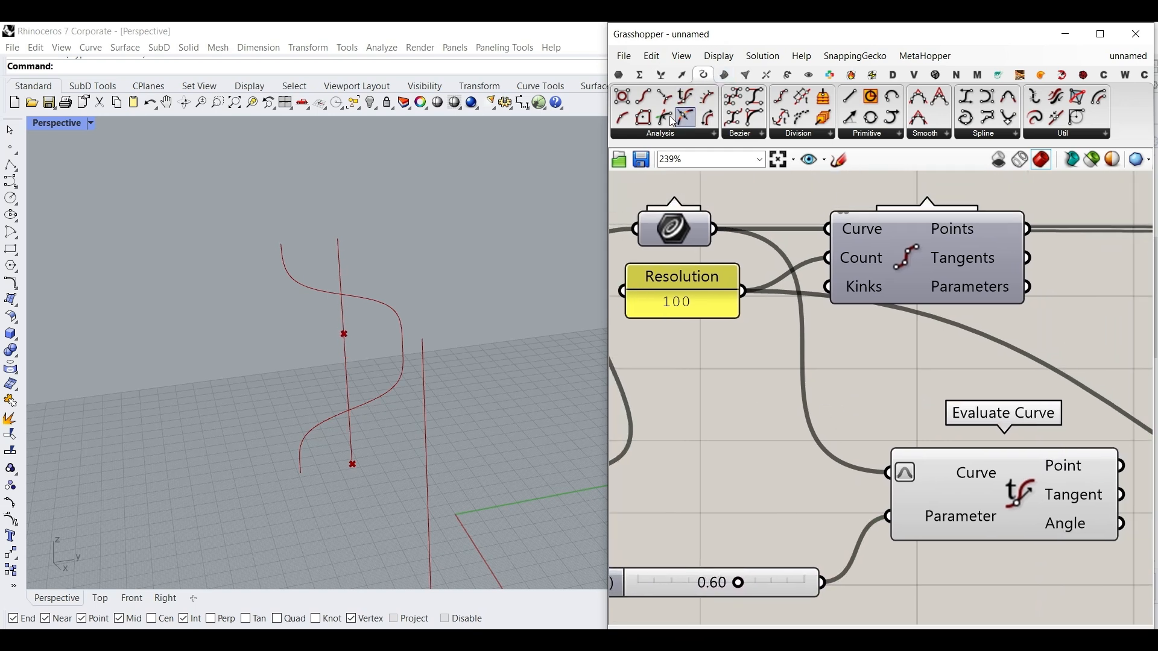
Step: Try a Point On Curve component on the curve, test it at 0.355 and at the midpoint, and delete it
{"action": "left_click_drag", "start_coordinate": [688, 119], "coordinate": [804, 441]}
{"action": "left_click_drag", "start_coordinate": [715, 231], "coordinate": [723, 434]}
{"action": "right_click_drag", "start_coordinate": [783, 493], "coordinate": [690, 349]}
{"action": "left_click_drag", "start_coordinate": [657, 289], "coordinate": [883, 465]}
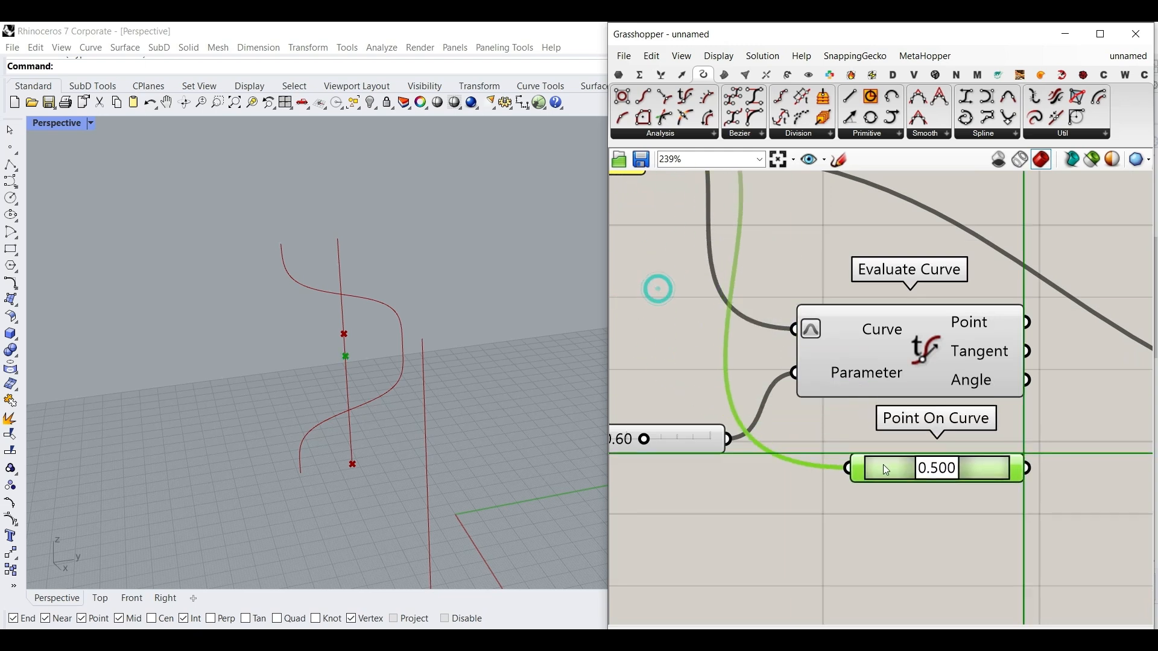
{"action": "left_click_drag", "start_coordinate": [1014, 463], "coordinate": [1088, 463]}
{"action": "mouse_move", "coordinate": [967, 478]}
{"action": "left_mouse_down"}
{"action": "mouse_move", "coordinate": [915, 479]}
{"action": "mouse_move", "coordinate": [946, 480]}
{"action": "left_mouse_up"}
{"action": "right_click", "coordinate": [1000, 464]}
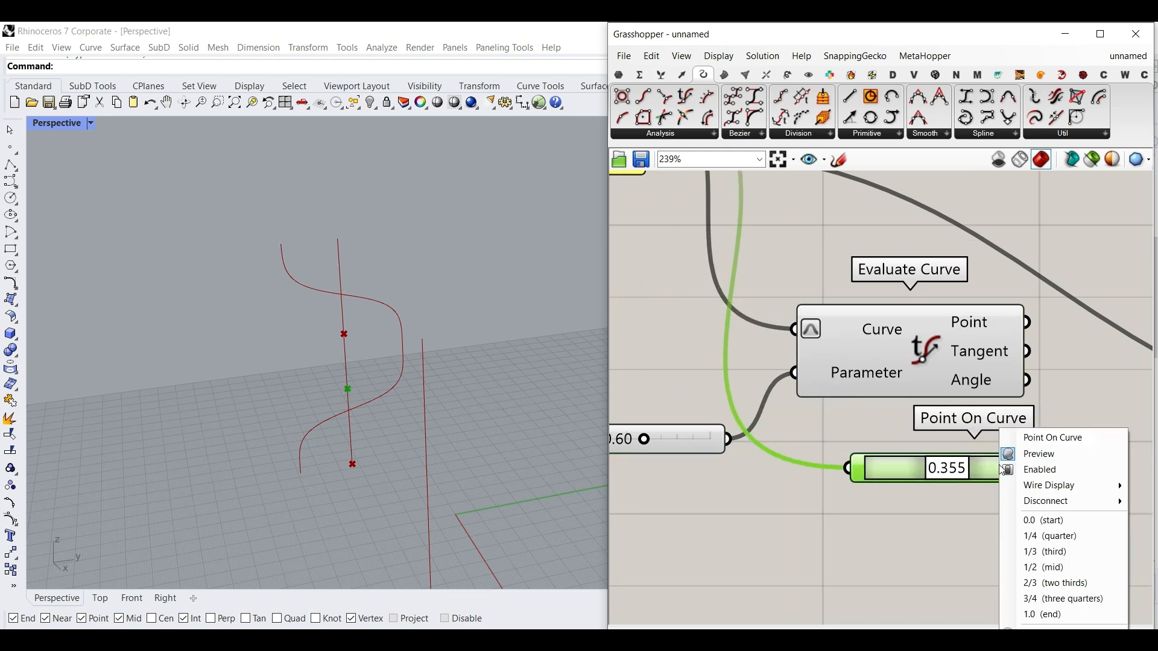
{"action": "left_click", "coordinate": [1043, 572]}
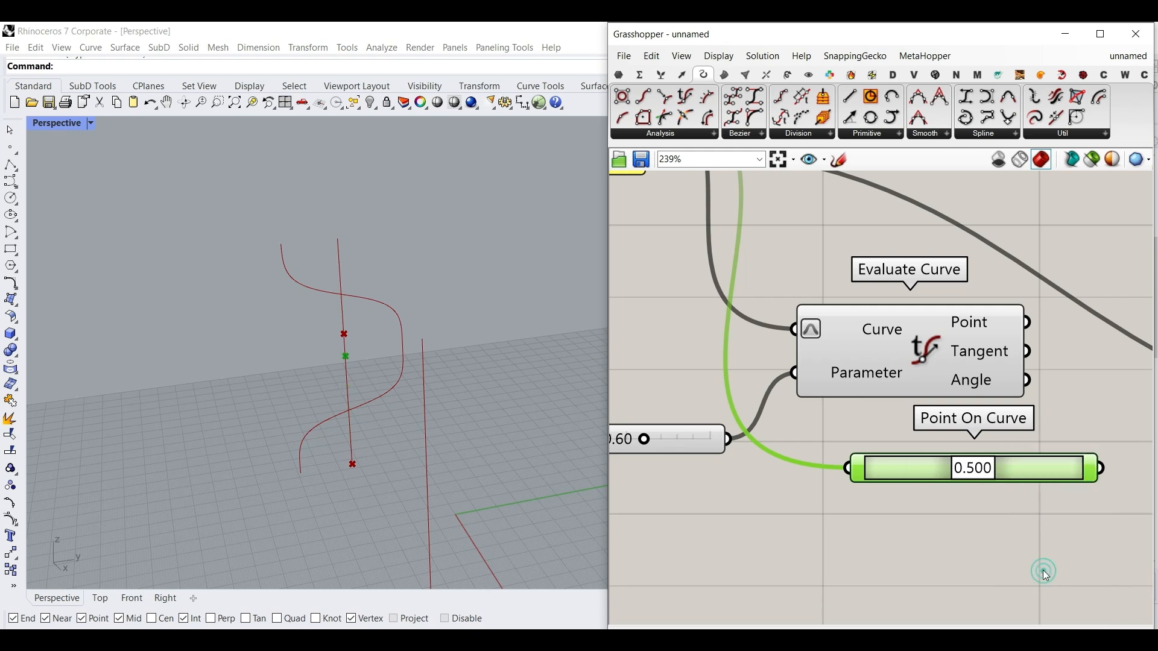
{"action": "left_click", "coordinate": [924, 519]}
{"action": "left_click", "coordinate": [927, 481]}
{"action": "key", "text": "Delete"}
Step: Add two Point parameters, one fed by Evaluate Curve's Point output and the other by Divide Curve's Points output
{"action": "right_click_drag", "start_coordinate": [950, 402], "coordinate": [843, 501]}
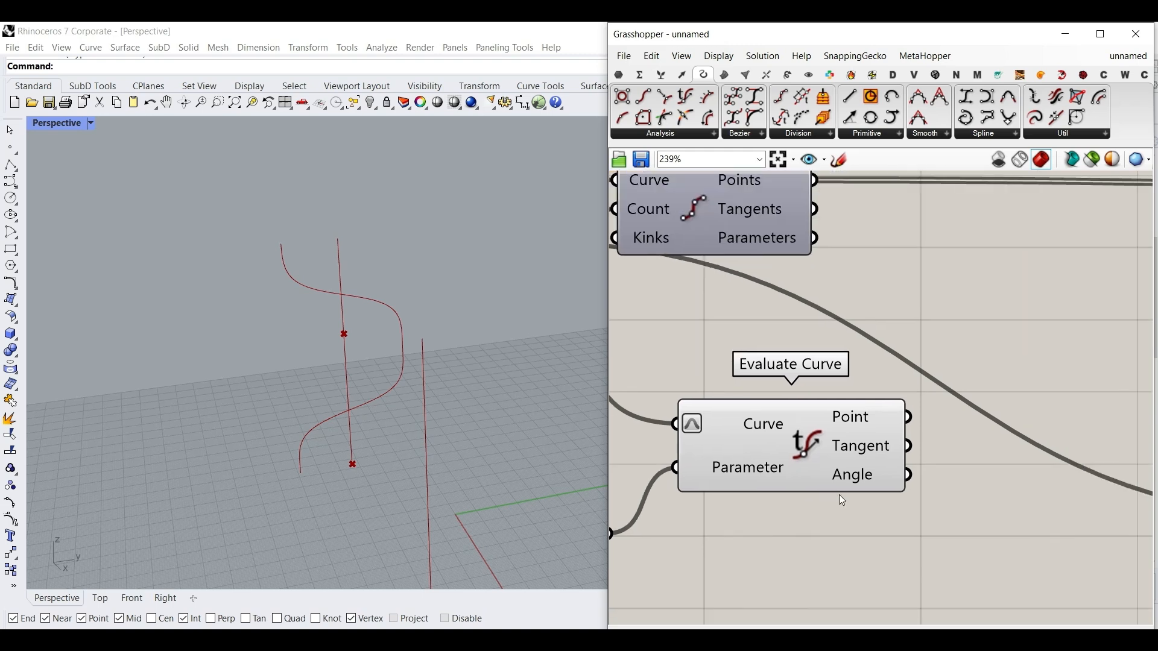
{"action": "left_click", "coordinate": [619, 73]}
{"action": "left_click_drag", "start_coordinate": [935, 393], "coordinate": [959, 416]}
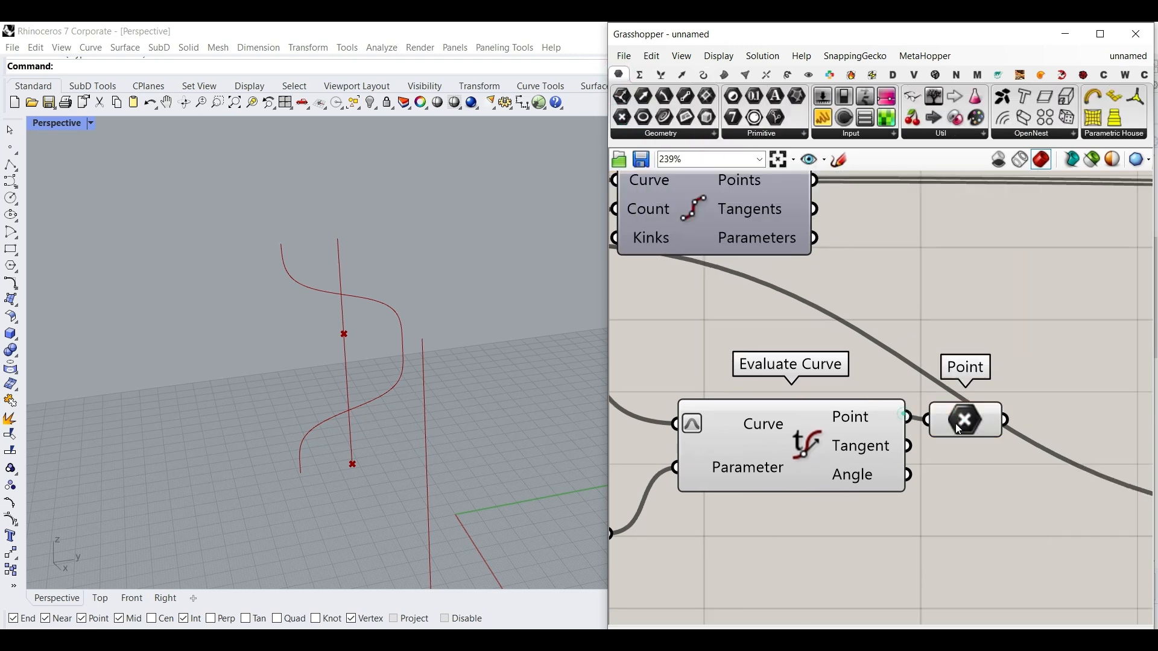
{"action": "right_click_drag", "start_coordinate": [955, 424], "coordinate": [831, 447]}
{"action": "left_click_drag", "start_coordinate": [831, 448], "coordinate": [897, 445]}
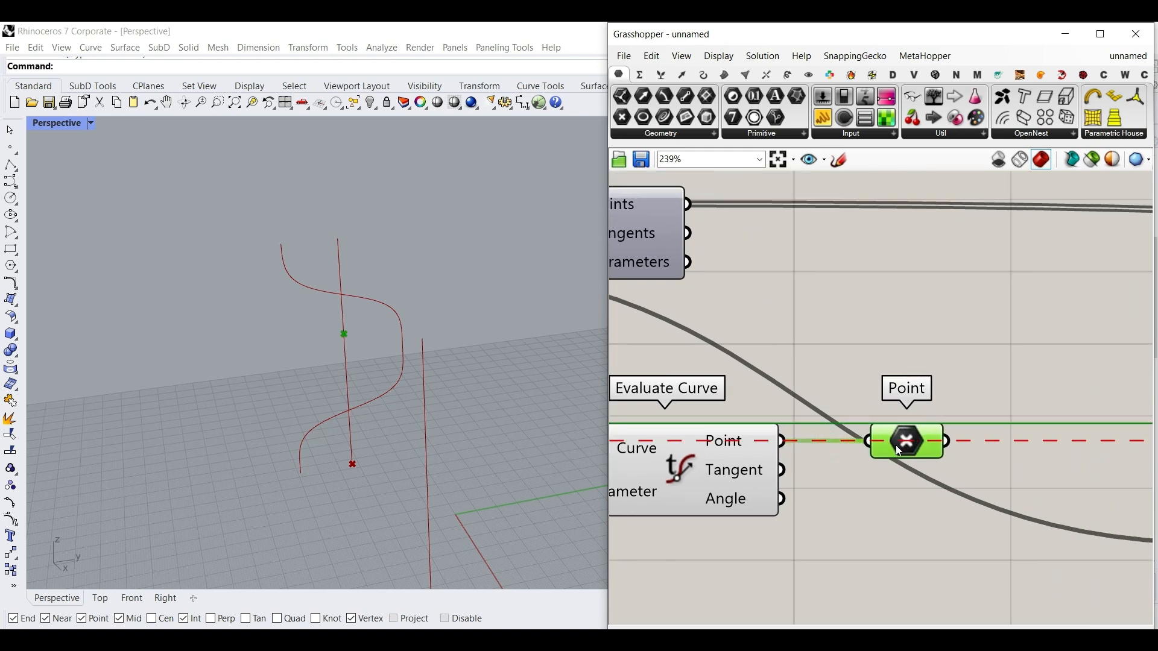
{"action": "left_click_drag", "start_coordinate": [622, 117], "coordinate": [780, 244]}
{"action": "mouse_move", "coordinate": [688, 203]}
{"action": "left_mouse_down"}
{"action": "mouse_move", "coordinate": [741, 244]}
{"action": "mouse_move", "coordinate": [793, 251]}
{"action": "mouse_move", "coordinate": [920, 372]}
{"action": "left_mouse_up"}
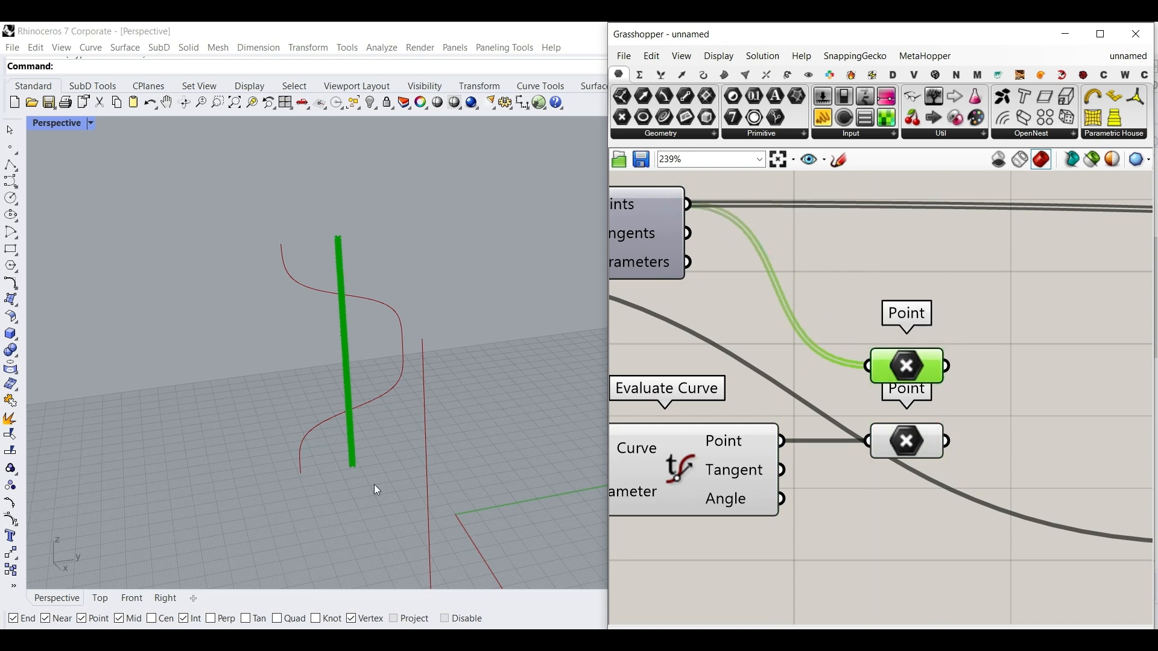
{"action": "scroll", "coordinate": [359, 342], "scroll_direction": "up", "scroll_amount": 4}
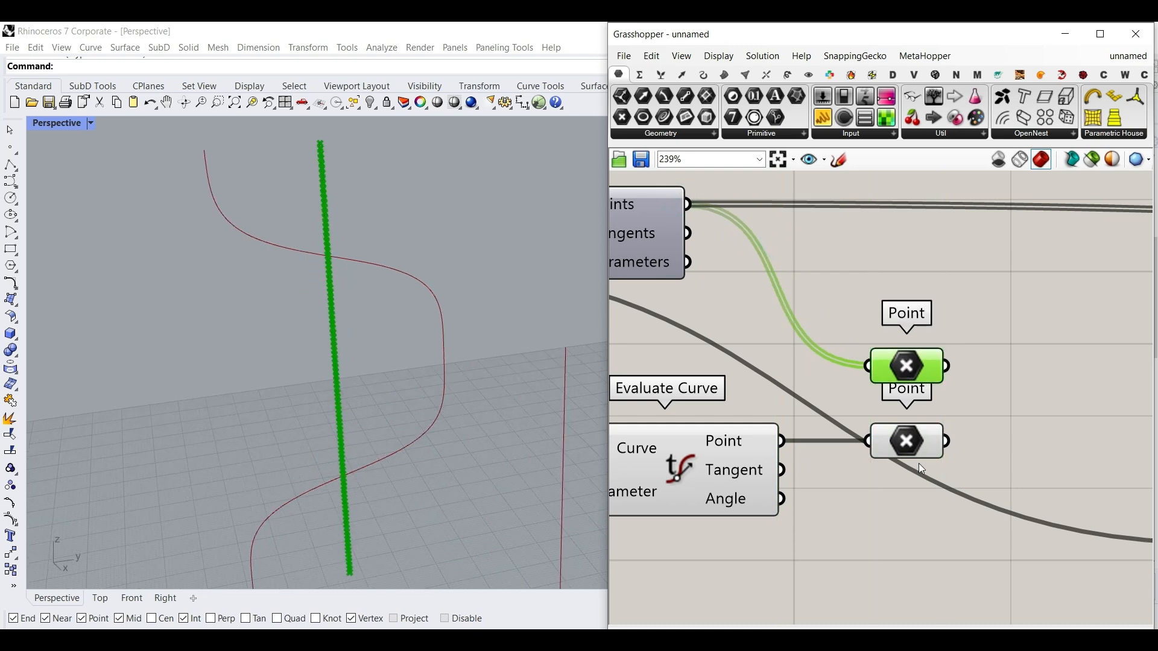
Step: Add a Distance component and wire the division points to Point A and the evaluated point to Point B
{"action": "right_click_drag", "start_coordinate": [921, 469], "coordinate": [858, 499]}
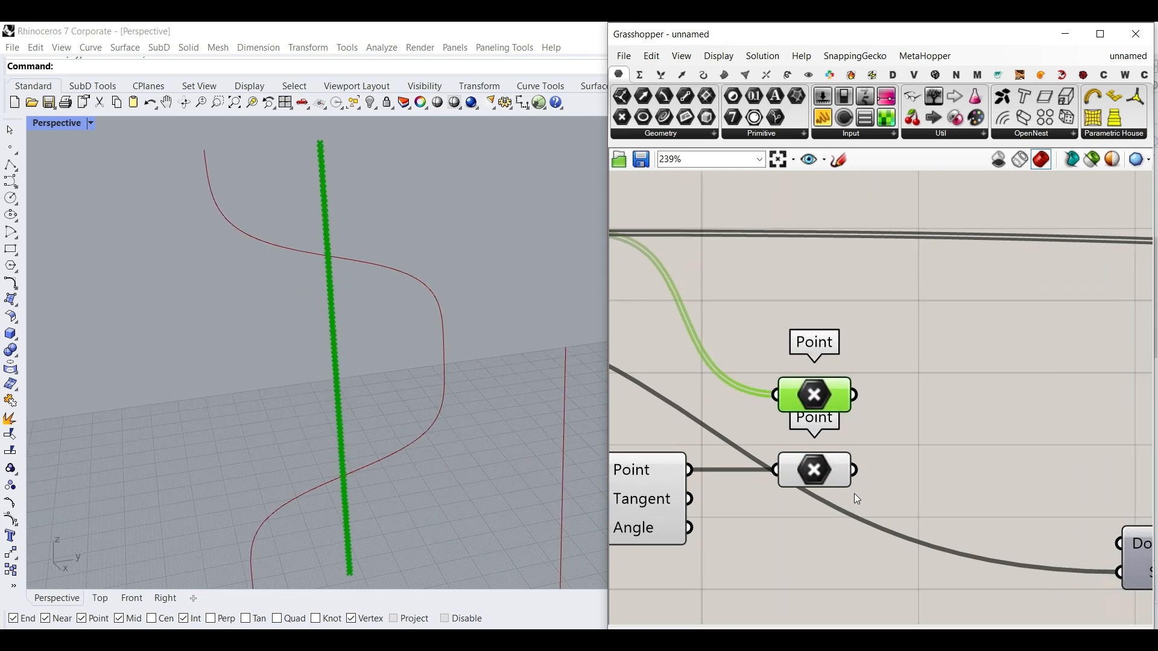
{"action": "left_click", "coordinate": [683, 75]}
{"action": "left_click_drag", "start_coordinate": [807, 97], "coordinate": [975, 448]}
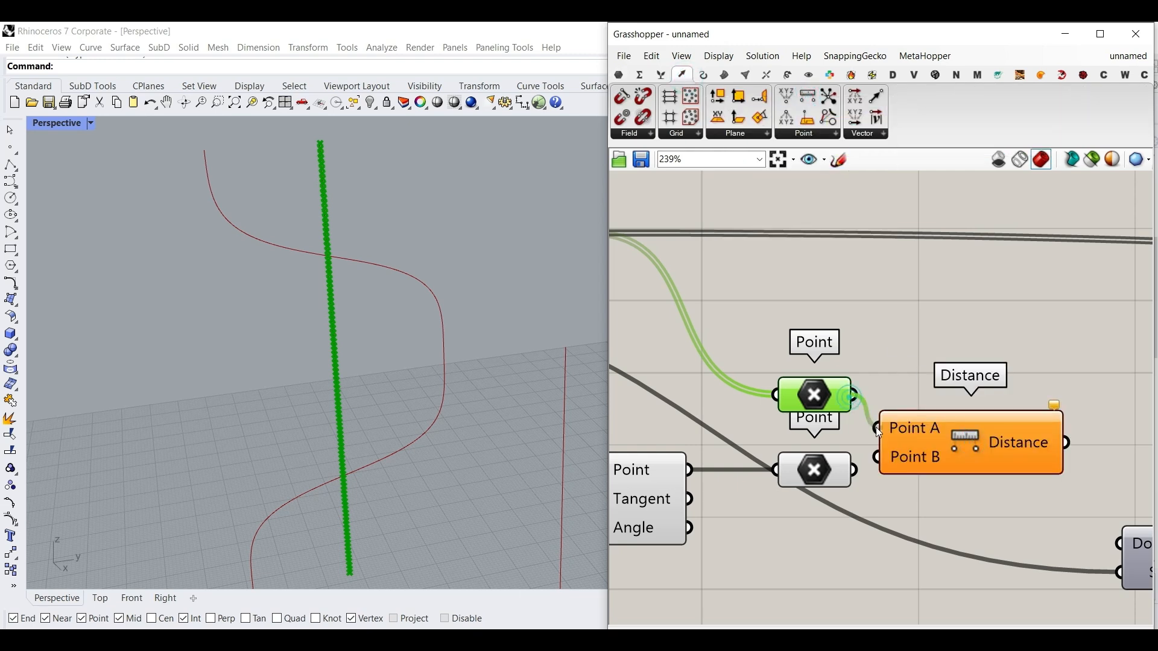
{"action": "left_click_drag", "start_coordinate": [855, 476], "coordinate": [877, 460]}
{"action": "right_click_drag", "start_coordinate": [1052, 449], "coordinate": [761, 377]}
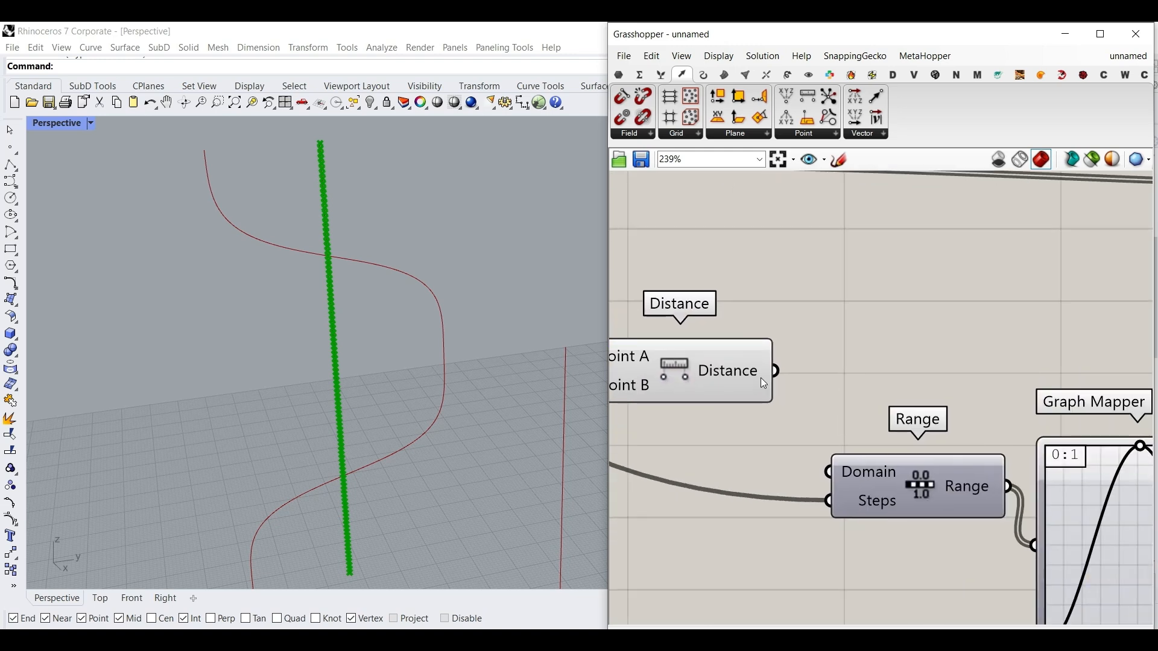
Step: Move the location slider, Evaluate Curve, both Point parameters and Distance together to free canvas space below the Range and Graph Mapper chain
{"action": "mouse_move", "coordinate": [761, 378]}
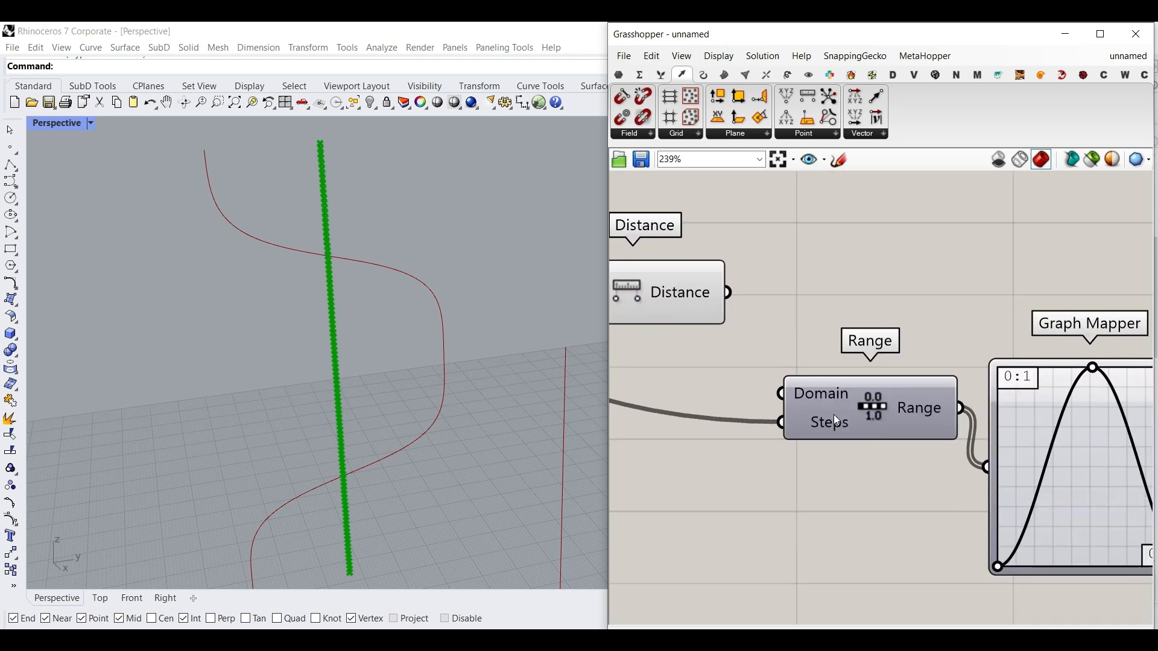
{"action": "right_click_drag", "start_coordinate": [855, 431], "coordinate": [984, 357]}
{"action": "left_click_drag", "start_coordinate": [1009, 346], "coordinate": [799, 398]}
{"action": "right_click_drag", "start_coordinate": [884, 362], "coordinate": [888, 342]}
{"action": "scroll", "coordinate": [895, 349], "scroll_direction": "down", "scroll_amount": 8}
{"action": "scroll", "coordinate": [889, 343], "scroll_direction": "down", "scroll_amount": 1}
{"action": "right_click_drag", "start_coordinate": [795, 273], "coordinate": [901, 292]}
{"action": "scroll", "coordinate": [805, 324], "scroll_direction": "up", "scroll_amount": 2}
{"action": "left_click_drag", "start_coordinate": [920, 303], "coordinate": [711, 231]}
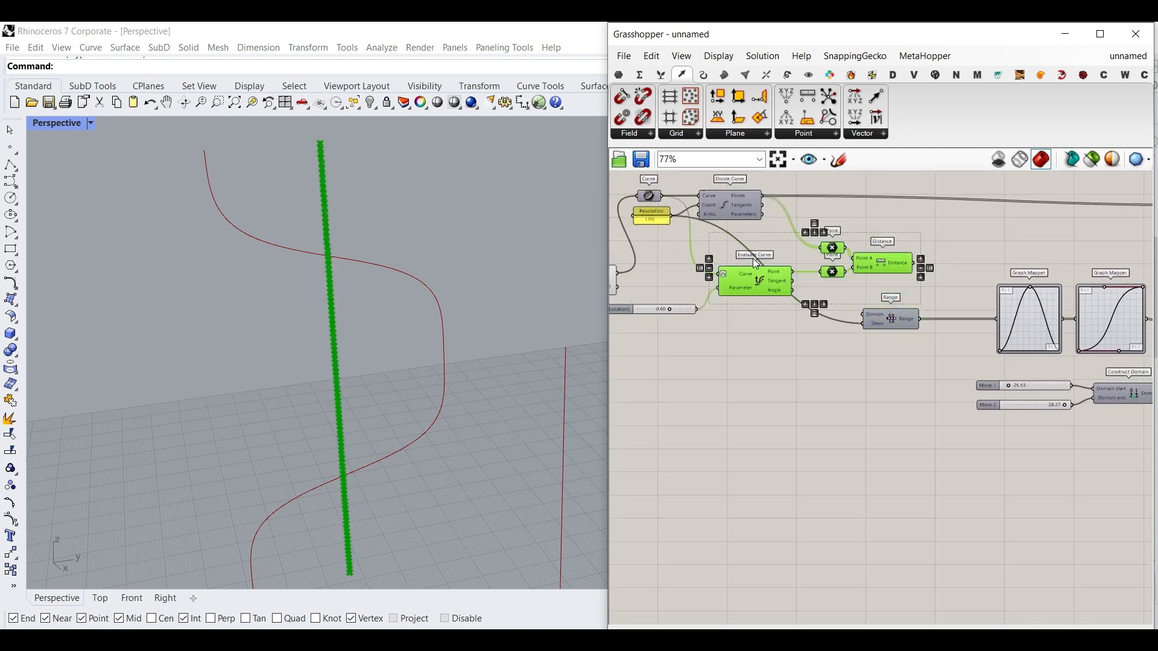
{"action": "left_click", "coordinate": [685, 309], "text": "shift"}
{"action": "right_click_drag", "start_coordinate": [748, 323], "coordinate": [749, 219]}
{"action": "left_click_drag", "start_coordinate": [749, 218], "coordinate": [791, 475]}
{"action": "left_click", "coordinate": [965, 429]}
Step: Add a Remap Numbers component after Distance and connect the distances to its Value input
{"action": "right_click_drag", "start_coordinate": [964, 429], "coordinate": [782, 357]}
{"action": "scroll", "coordinate": [804, 298], "scroll_direction": "up", "scroll_amount": 3}
{"action": "right_click_drag", "start_coordinate": [779, 407], "coordinate": [929, 353]}
{"action": "mouse_move", "coordinate": [862, 339]}
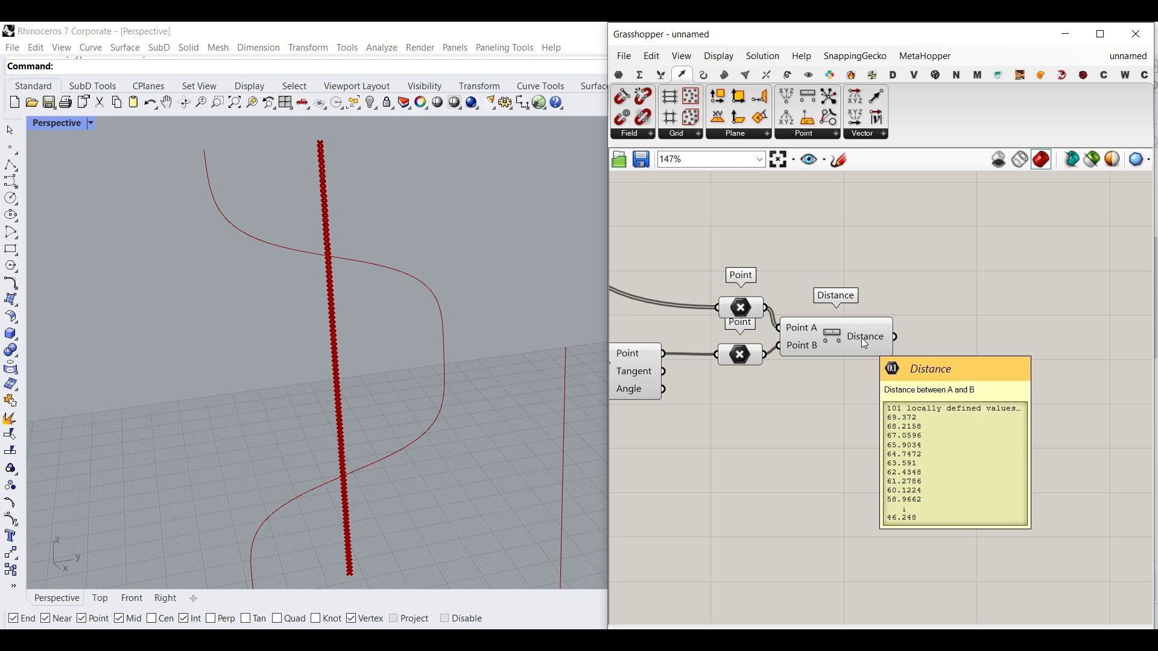
{"action": "scroll", "coordinate": [861, 337], "scroll_direction": "down", "scroll_amount": 3}
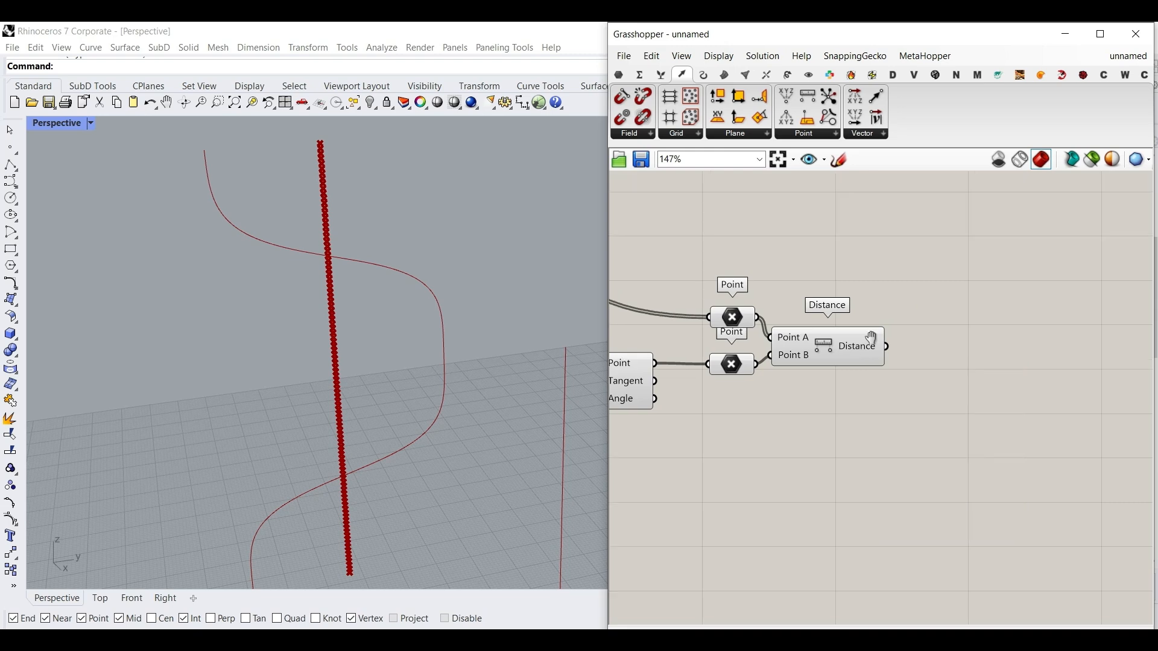
{"action": "right_click_drag", "start_coordinate": [802, 443], "coordinate": [845, 340]}
{"action": "scroll", "coordinate": [844, 340], "scroll_direction": "up", "scroll_amount": 6}
{"action": "left_click", "coordinate": [642, 75]}
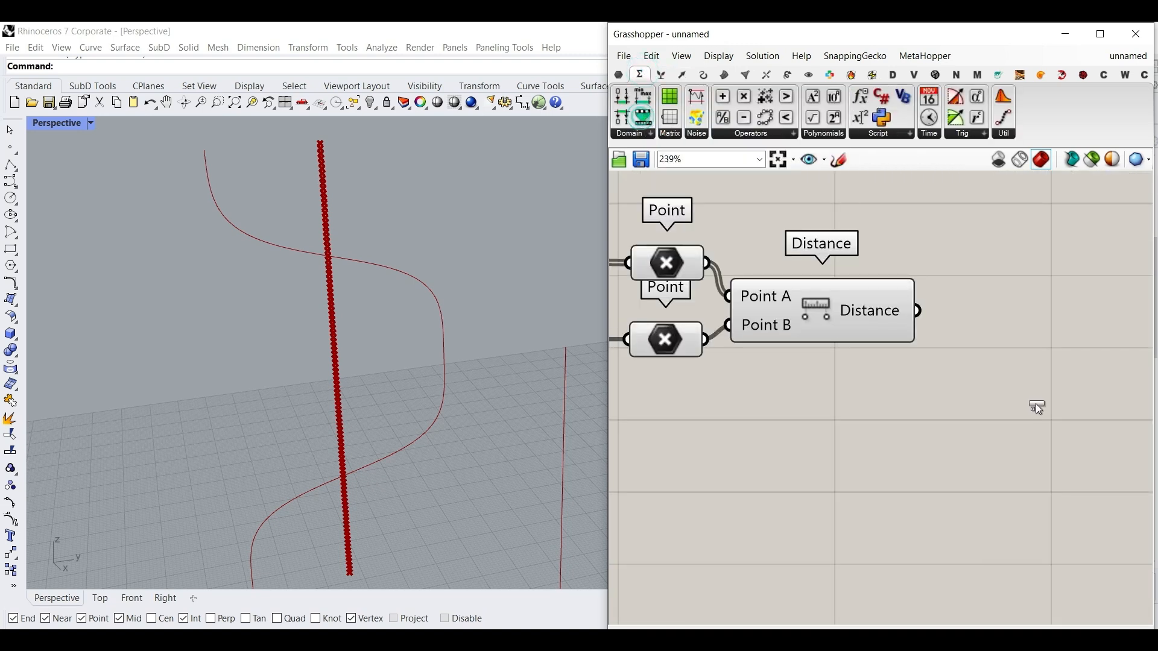
{"action": "left_click", "coordinate": [1028, 388]}
{"action": "right_click_drag", "start_coordinate": [982, 378], "coordinate": [830, 405]}
{"action": "scroll", "coordinate": [799, 383], "scroll_direction": "up", "scroll_amount": 2}
{"action": "left_click_drag", "start_coordinate": [796, 386], "coordinate": [798, 386]}
{"action": "left_click_drag", "start_coordinate": [874, 430], "coordinate": [998, 363]}
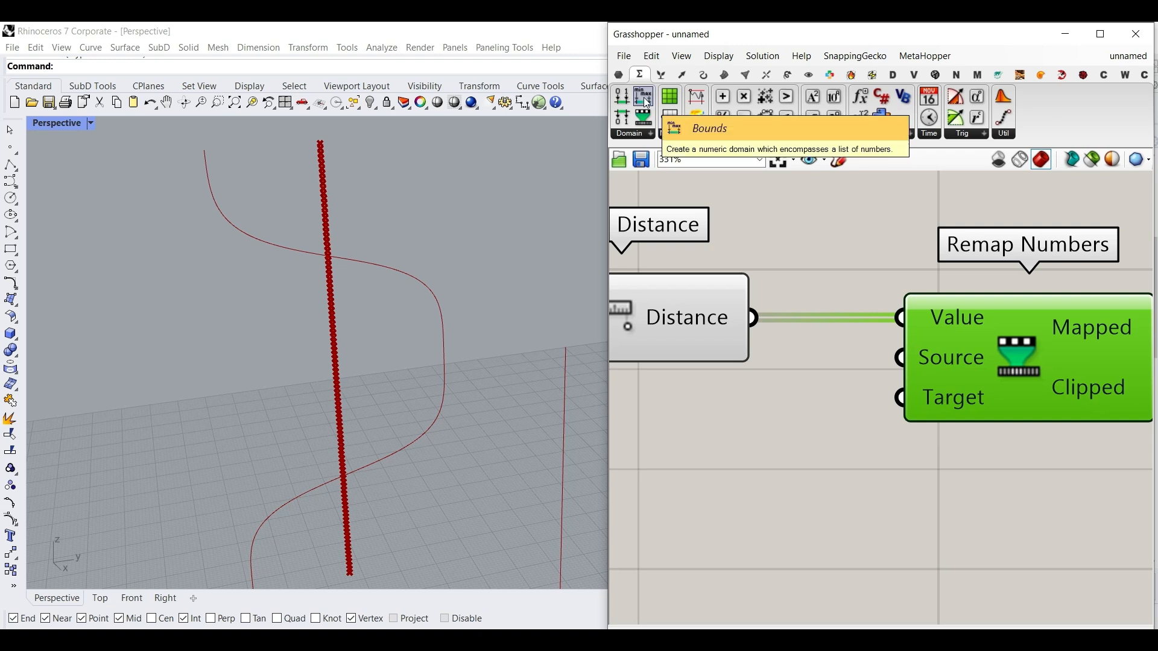
Step: Add a Bounds component, feed it the distances, and connect its Domain to the Source input of Remap Numbers
{"action": "left_click_drag", "start_coordinate": [647, 103], "coordinate": [811, 389]}
{"action": "scroll", "coordinate": [811, 389], "scroll_direction": "down", "scroll_amount": 3}
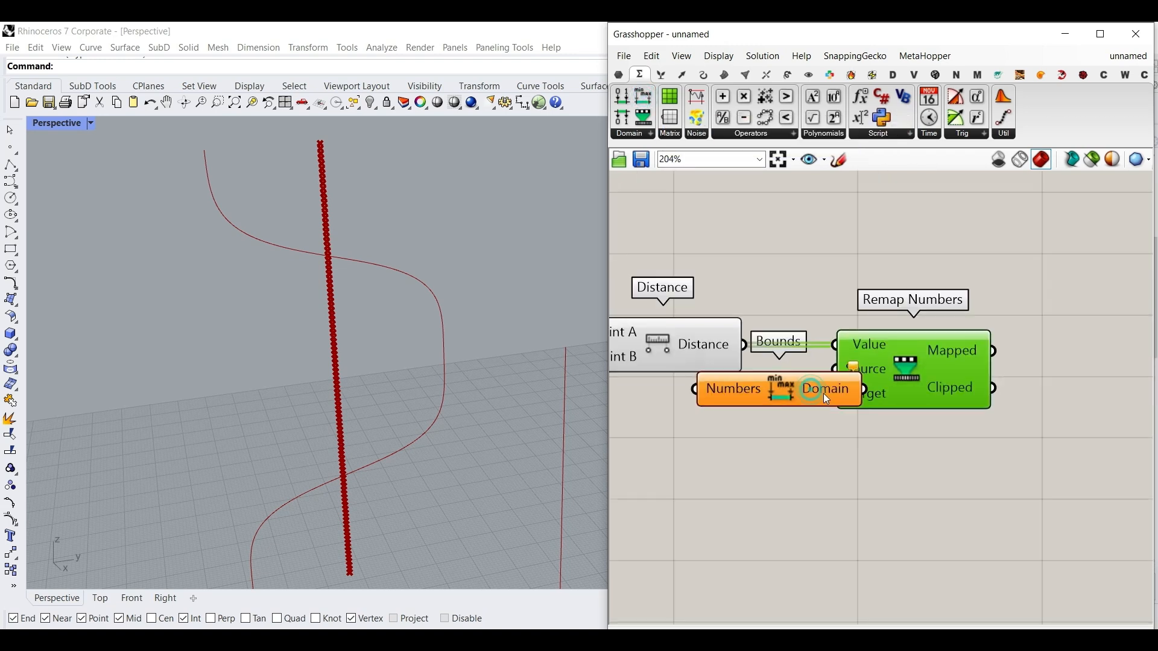
{"action": "left_click_drag", "start_coordinate": [914, 383], "coordinate": [1018, 388]}
{"action": "scroll", "coordinate": [764, 392], "scroll_direction": "up", "scroll_amount": 2}
{"action": "left_click_drag", "start_coordinate": [763, 392], "coordinate": [851, 395]}
{"action": "left_click_drag", "start_coordinate": [724, 327], "coordinate": [758, 387]}
{"action": "right_click_drag", "start_coordinate": [854, 407], "coordinate": [668, 322]}
{"action": "mouse_move", "coordinate": [741, 312]}
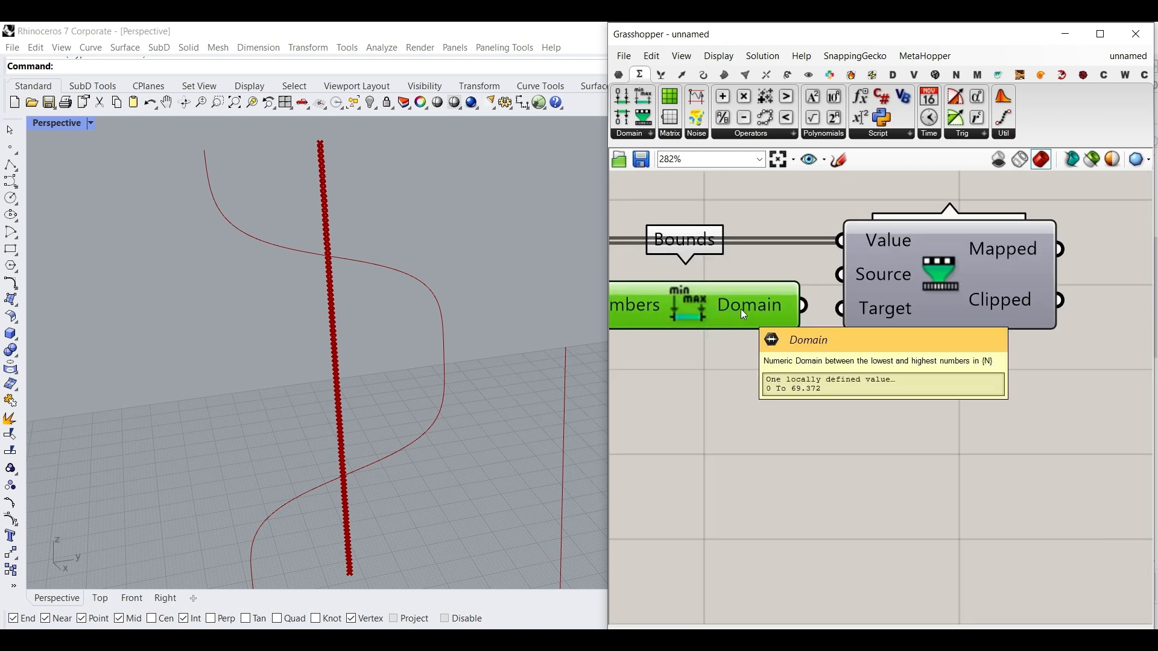
{"action": "left_click_drag", "start_coordinate": [805, 306], "coordinate": [885, 277]}
{"action": "mouse_move", "coordinate": [880, 310]}
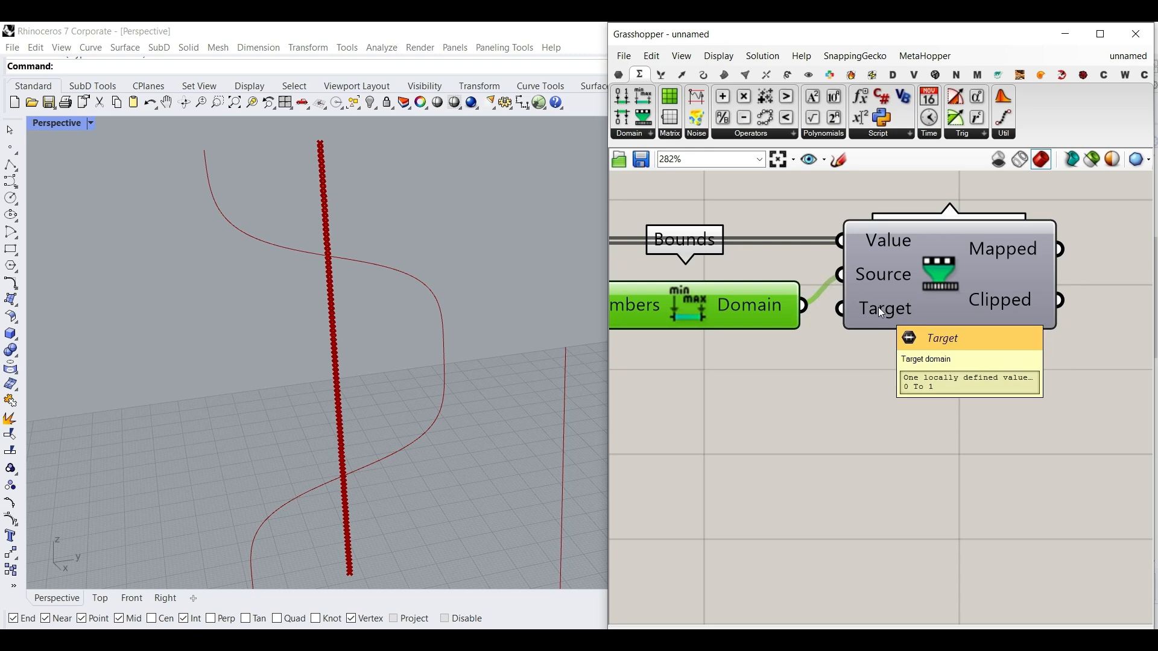
Step: Duplicate the two Graph Mappers, Move 1 and Move 2 sliders, Construct Domain and Remap Numbers beside the new distance remap
{"action": "right_click_drag", "start_coordinate": [1016, 227], "coordinate": [792, 422]}
{"action": "scroll", "coordinate": [833, 381], "scroll_direction": "down", "scroll_amount": 5}
{"action": "left_click_drag", "start_coordinate": [926, 388], "coordinate": [672, 257]}
{"action": "key", "text": "ctrl+g"}
{"action": "right_click_drag", "start_coordinate": [824, 371], "coordinate": [803, 296]}
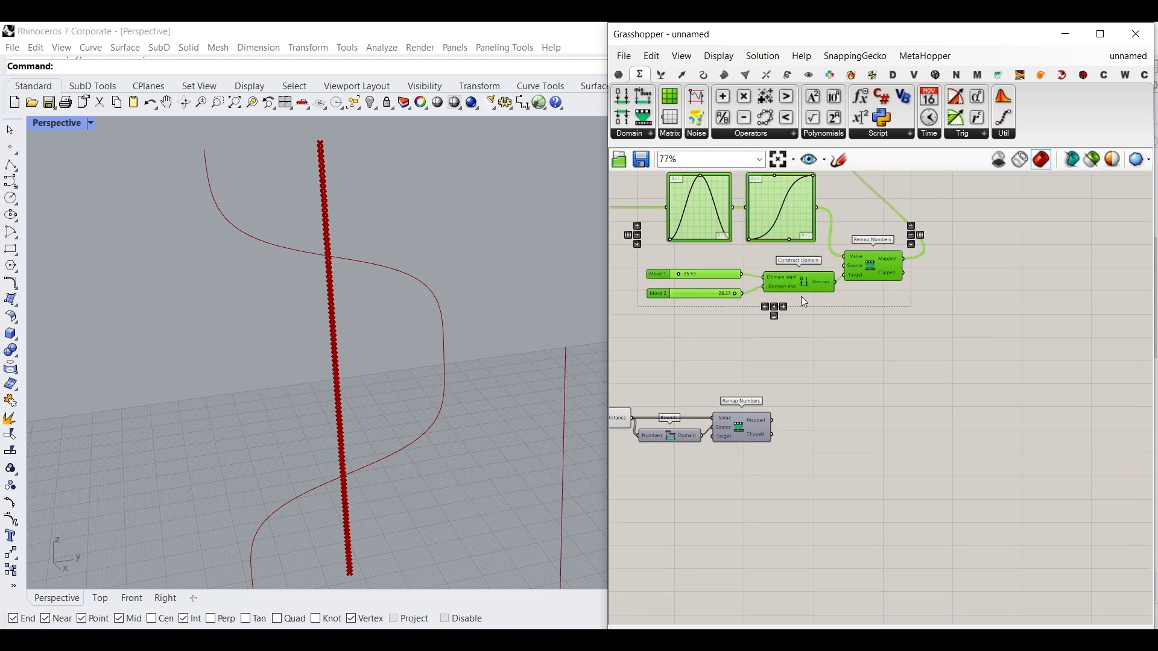
{"action": "left_click_drag", "start_coordinate": [769, 221], "coordinate": [926, 471]}
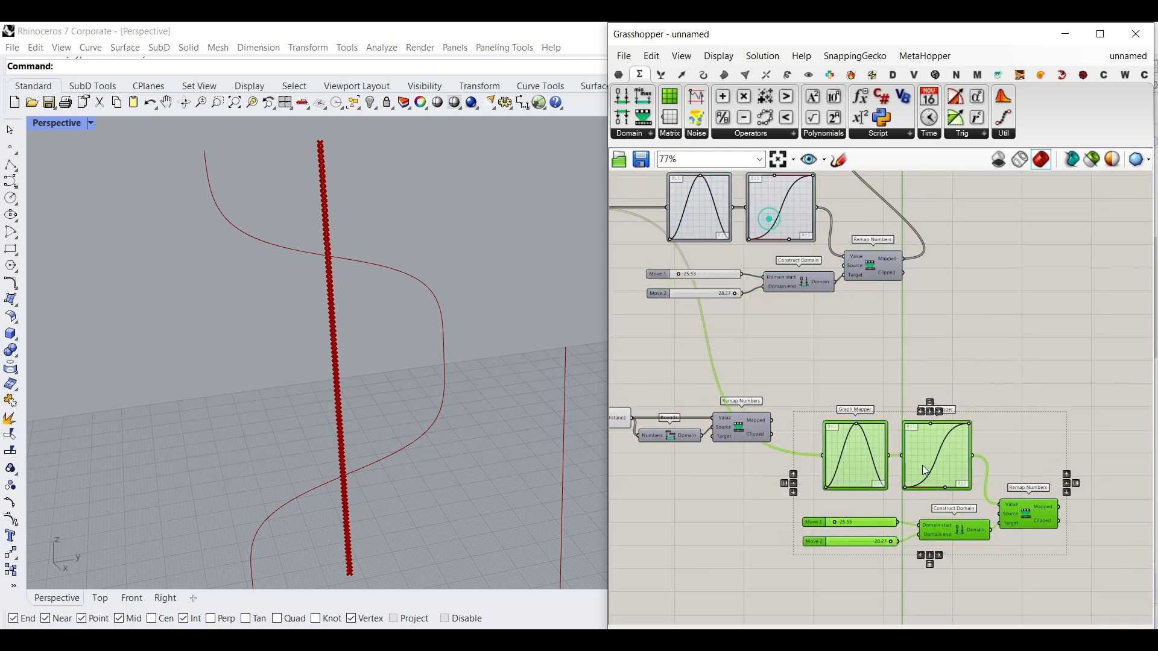
Step: Connect the Mapped output of the distance Remap Numbers to the first copied Graph Mapper
{"action": "scroll", "coordinate": [922, 467], "scroll_direction": "up", "scroll_amount": 3}
{"action": "right_click_drag", "start_coordinate": [903, 455], "coordinate": [902, 396]}
{"action": "right_click_drag", "start_coordinate": [701, 334], "coordinate": [873, 285]}
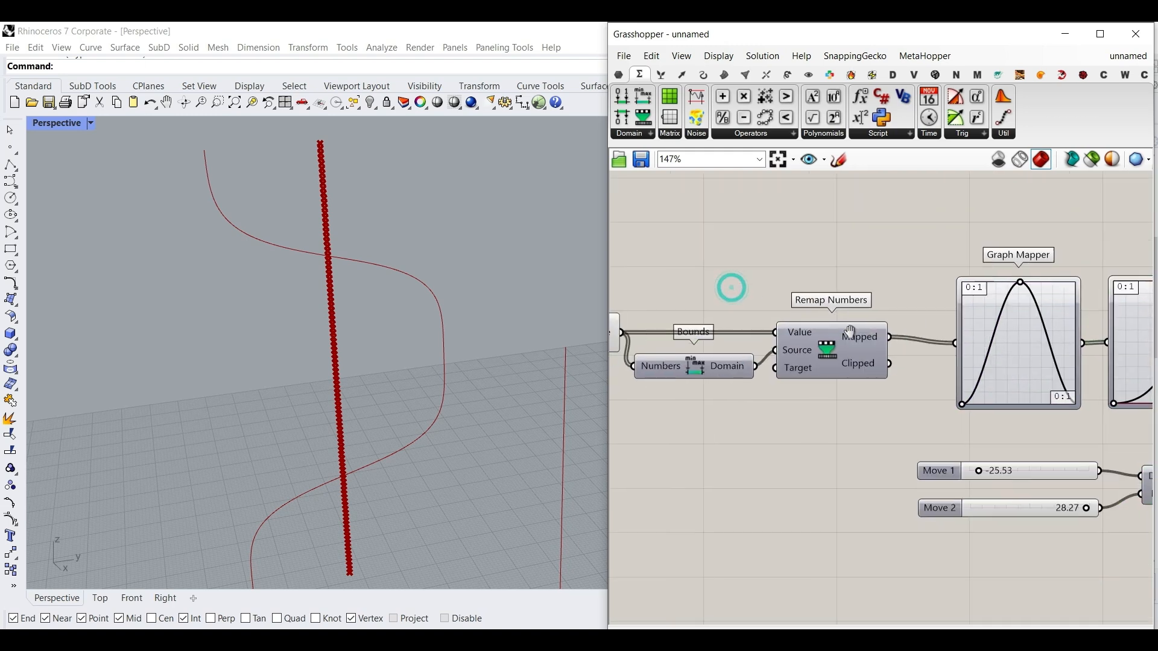
Step: Examine the remapped distance values and the target domain feeding the copied Remap Numbers component
{"action": "scroll", "coordinate": [854, 329], "scroll_direction": "up", "scroll_amount": 2}
{"action": "mouse_move", "coordinate": [855, 330]}
{"action": "right_click_drag", "start_coordinate": [825, 334], "coordinate": [931, 346]}
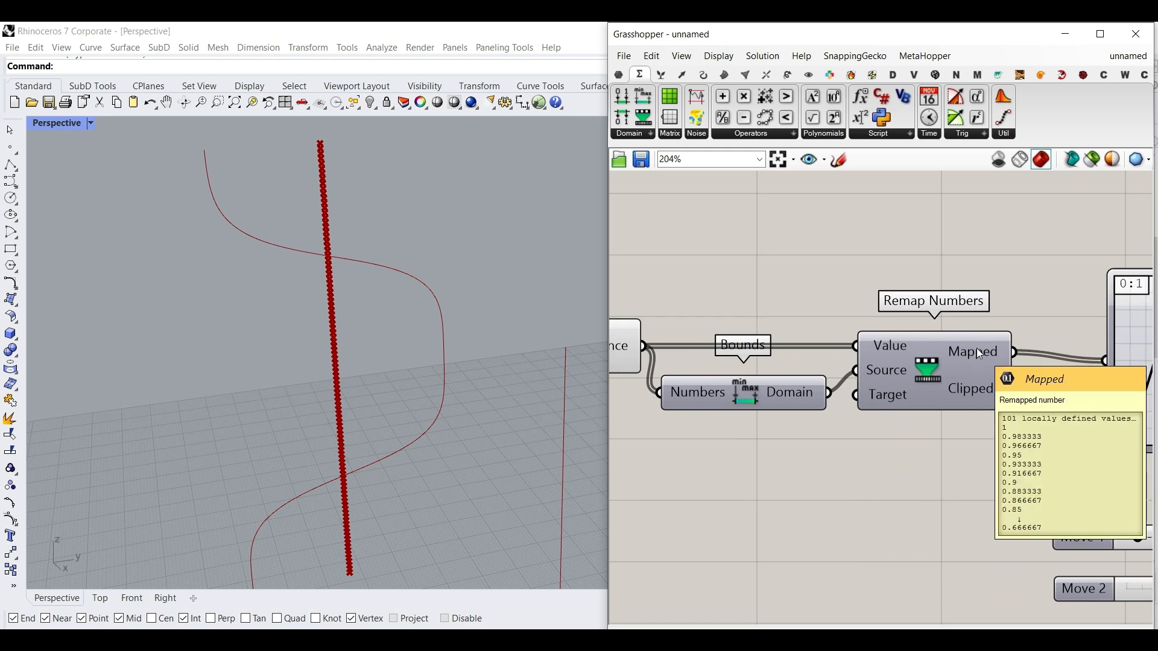
{"action": "right_click_drag", "start_coordinate": [1104, 357], "coordinate": [645, 370]}
{"action": "scroll", "coordinate": [841, 356], "scroll_direction": "down", "scroll_amount": 3}
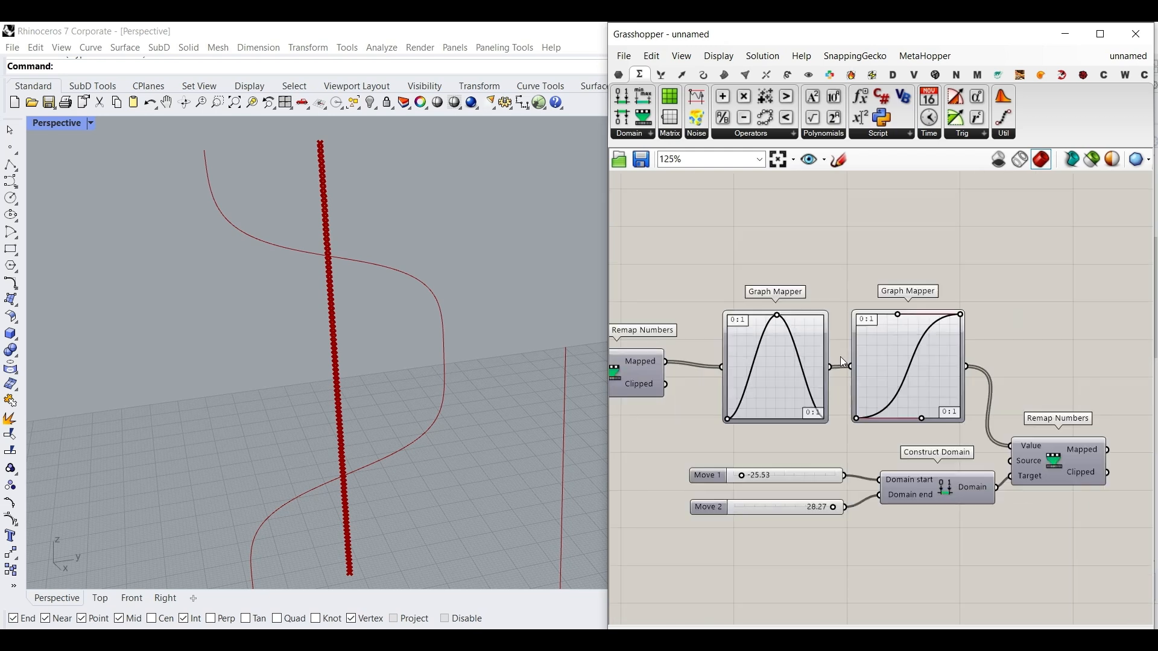
{"action": "right_click_drag", "start_coordinate": [1049, 477], "coordinate": [920, 445]}
{"action": "scroll", "coordinate": [911, 446], "scroll_direction": "up", "scroll_amount": 1}
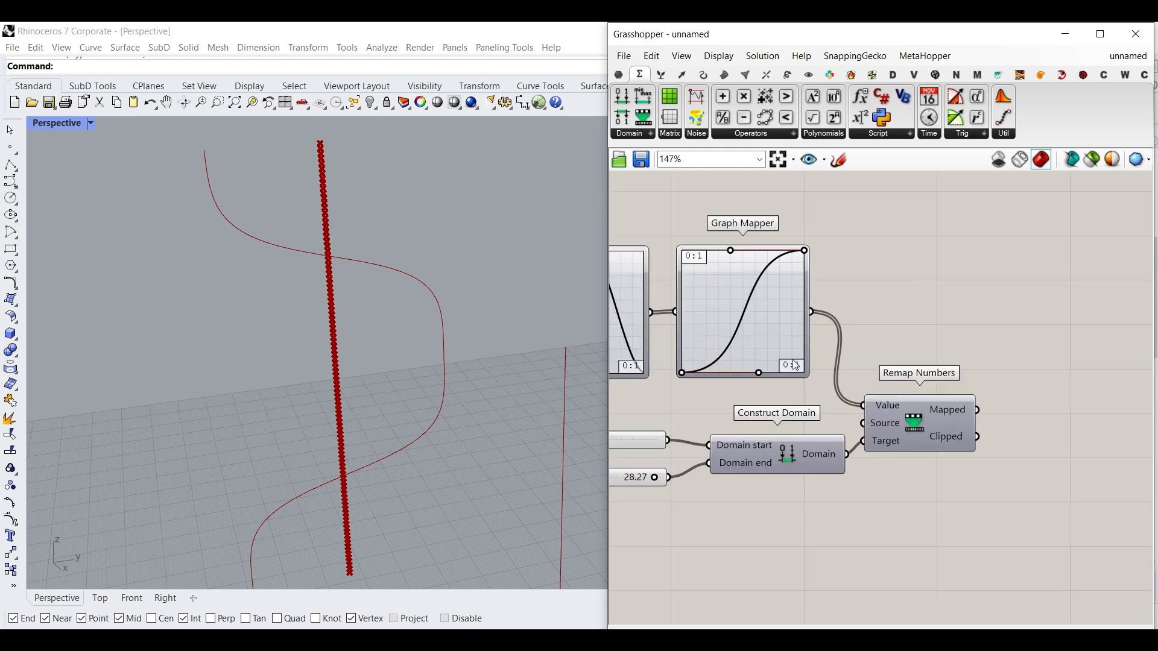
{"action": "mouse_move", "coordinate": [880, 444]}
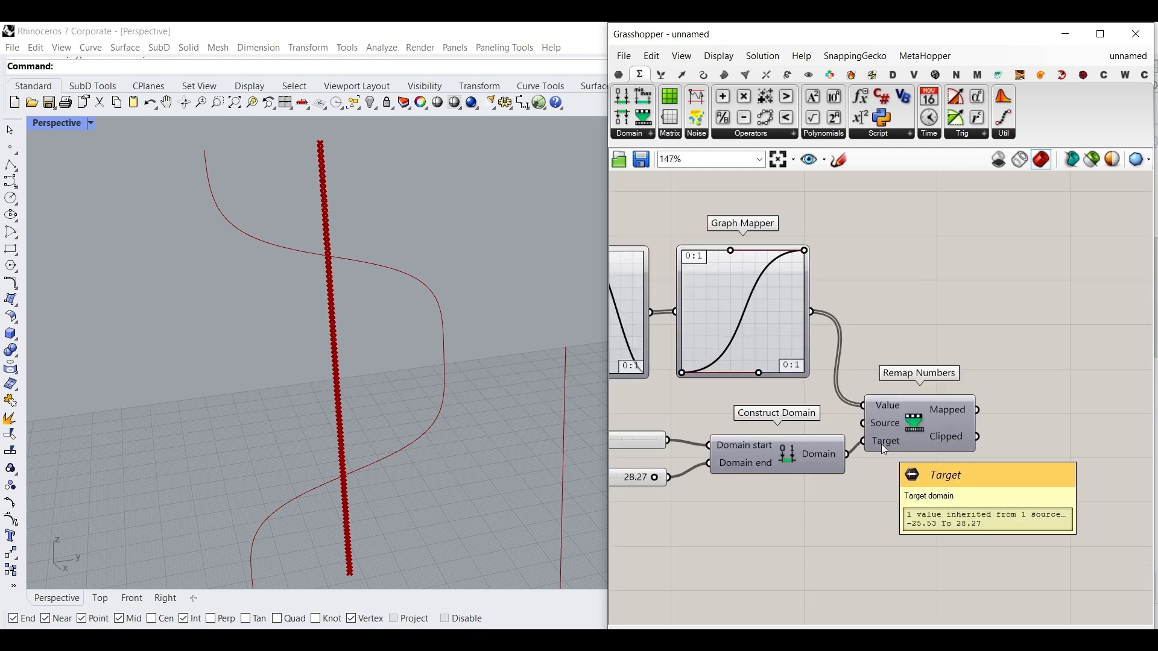
{"action": "right_click_drag", "start_coordinate": [627, 484], "coordinate": [809, 465]}
{"action": "scroll", "coordinate": [760, 455], "scroll_direction": "down", "scroll_amount": 5}
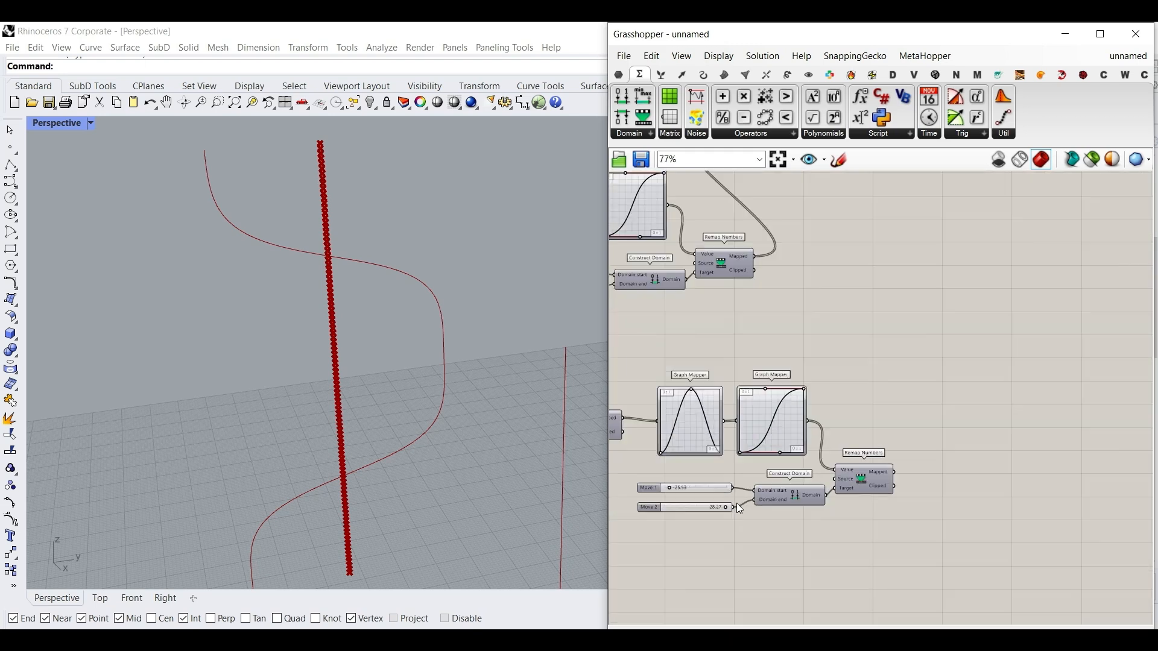
Step: Shift the Move, unit vector and Interpolate components and the original Remap Numbers farther along the canvas to make space
{"action": "left_click_drag", "start_coordinate": [926, 348], "coordinate": [752, 273]}
{"action": "left_click_drag", "start_coordinate": [874, 292], "coordinate": [1054, 284]}
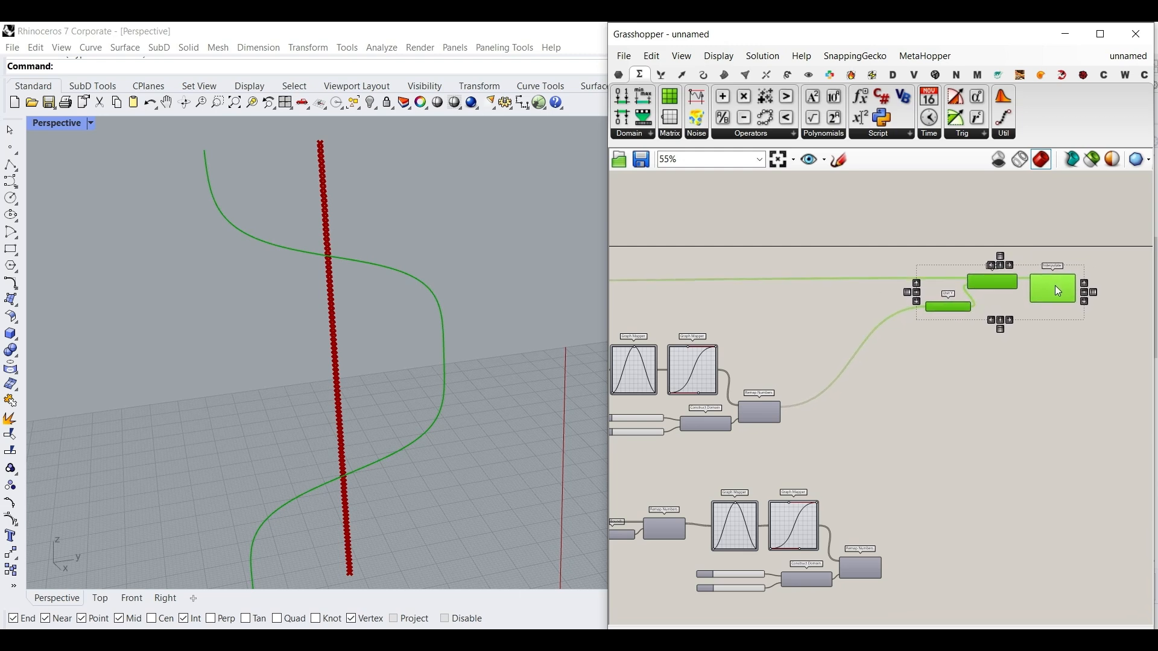
{"action": "left_click", "coordinate": [972, 426]}
{"action": "scroll", "coordinate": [874, 546], "scroll_direction": "up", "scroll_amount": 2}
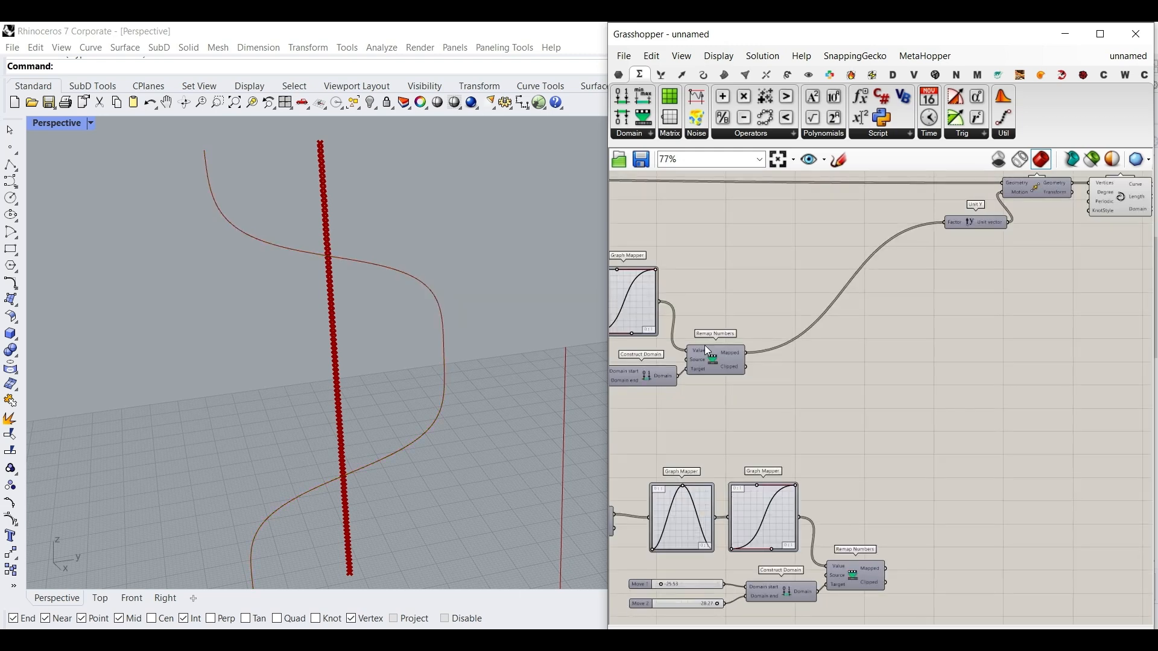
{"action": "left_click_drag", "start_coordinate": [707, 349], "coordinate": [795, 352]}
Step: Replace the unit vector's Factor input with the Mapped output of the copied Remap Numbers component
{"action": "left_click_drag", "start_coordinate": [884, 568], "coordinate": [943, 238]}
{"action": "scroll", "coordinate": [838, 429], "scroll_direction": "down", "scroll_amount": 2}
{"action": "right_click_drag", "start_coordinate": [702, 513], "coordinate": [758, 464]}
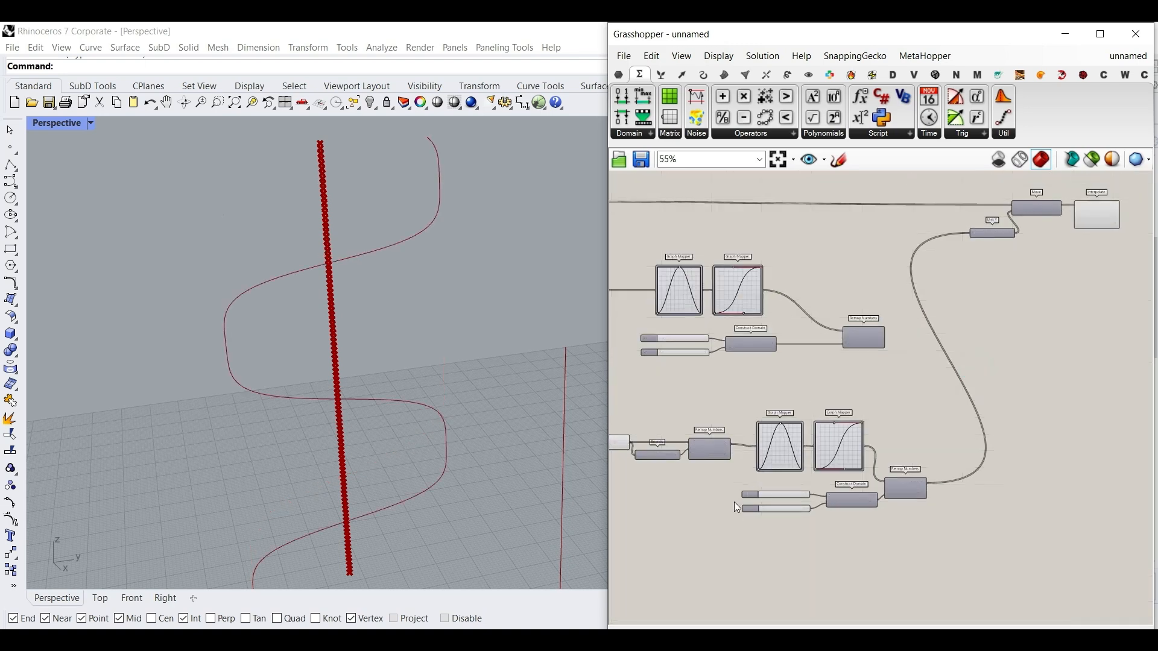
Step: Lower the t (Location) slider to shift the curve's bend along the line
{"action": "scroll", "coordinate": [652, 487], "scroll_direction": "up", "scroll_amount": 1}
{"action": "right_click_drag", "start_coordinate": [635, 484], "coordinate": [954, 479]}
{"action": "scroll", "coordinate": [691, 468], "scroll_direction": "up", "scroll_amount": 4}
{"action": "left_click_drag", "start_coordinate": [808, 453], "coordinate": [784, 454]}
{"action": "right_click_drag", "start_coordinate": [875, 412], "coordinate": [775, 401]}
{"action": "scroll", "coordinate": [769, 422], "scroll_direction": "down", "scroll_amount": 8}
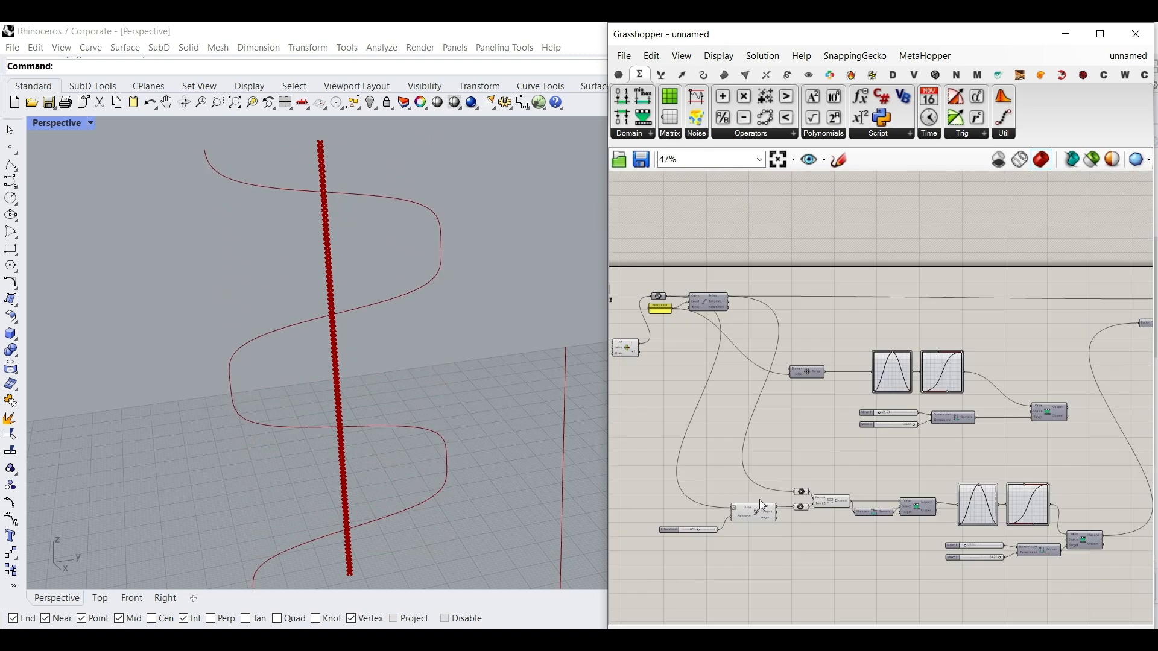
Step: Turn off the preview of the components from Divide Curve through Bounds, and turn the evaluated Point parameter's preview back on
{"action": "left_click_drag", "start_coordinate": [859, 551], "coordinate": [679, 282]}
{"action": "right_click", "coordinate": [729, 240]}
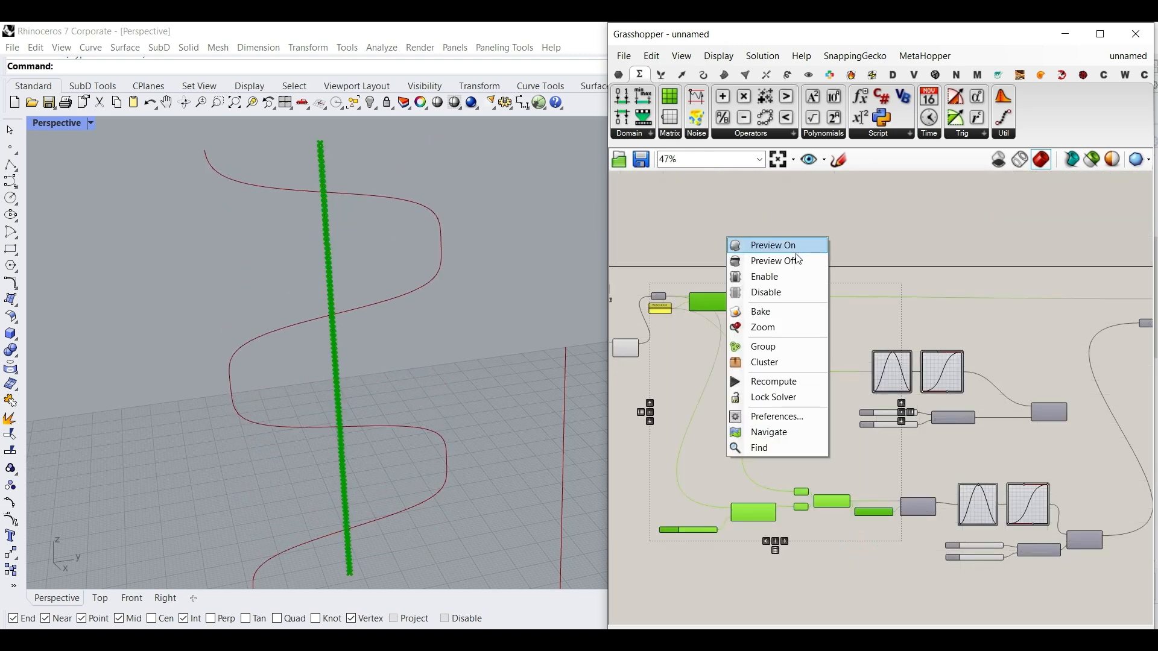
{"action": "left_click", "coordinate": [798, 259]}
{"action": "scroll", "coordinate": [798, 248], "scroll_direction": "up", "scroll_amount": 6}
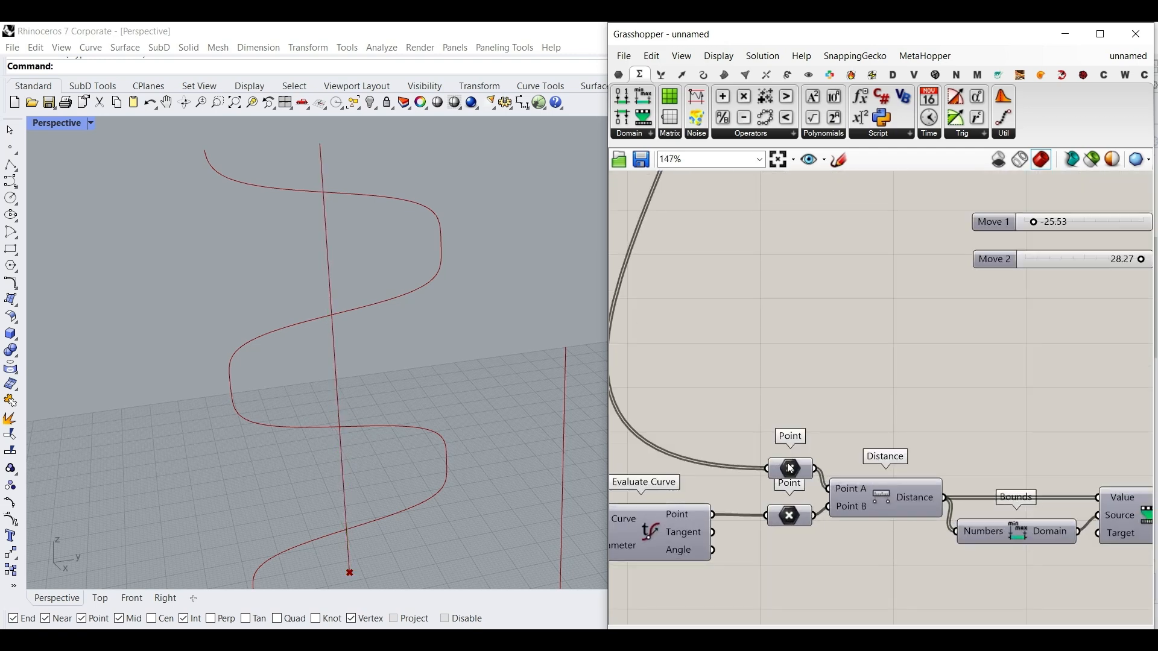
{"action": "right_click", "coordinate": [788, 520]}
{"action": "left_click", "coordinate": [814, 369]}
Step: Raise the t (Location) slider to move the evaluated point and the curve's bend along the line
{"action": "scroll", "coordinate": [814, 373], "scroll_direction": "down", "scroll_amount": 5}
{"action": "right_click_drag", "start_coordinate": [816, 370], "coordinate": [856, 386]}
{"action": "scroll", "coordinate": [711, 454], "scroll_direction": "up", "scroll_amount": 4}
{"action": "scroll", "coordinate": [714, 462], "scroll_direction": "up", "scroll_amount": 4}
{"action": "left_click_drag", "start_coordinate": [760, 429], "coordinate": [797, 431]}
{"action": "scroll", "coordinate": [388, 400], "scroll_direction": "down", "scroll_amount": 3}
{"action": "right_click_drag", "start_coordinate": [388, 401], "coordinate": [521, 415]}
Step: Set the lower chain's second Graph Mapper to graph type None and shift the peak of the first mapper's curve further along its range
{"action": "scroll", "coordinate": [702, 396], "scroll_direction": "down", "scroll_amount": 5}
{"action": "right_click_drag", "start_coordinate": [1136, 392], "coordinate": [826, 395]}
{"action": "right_click_drag", "start_coordinate": [989, 383], "coordinate": [775, 380]}
{"action": "scroll", "coordinate": [911, 375], "scroll_direction": "up", "scroll_amount": 4}
{"action": "right_click", "coordinate": [911, 376]}
{"action": "mouse_move", "coordinate": [988, 549]}
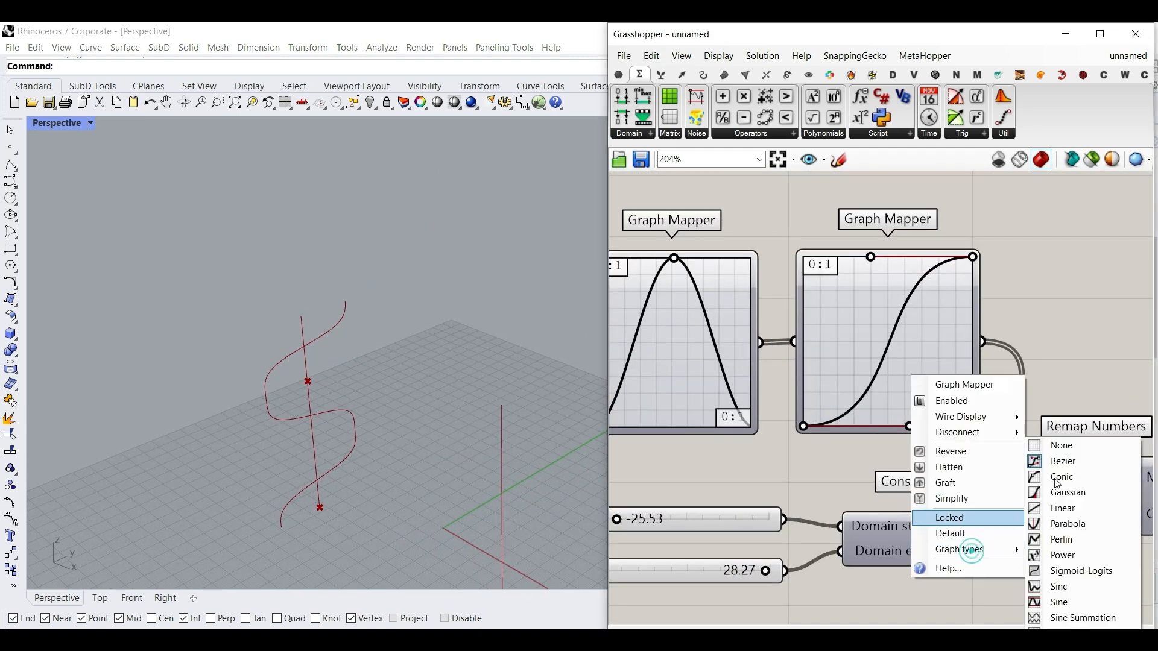
{"action": "left_click", "coordinate": [1060, 446]}
{"action": "right_click_drag", "start_coordinate": [668, 294], "coordinate": [738, 301]}
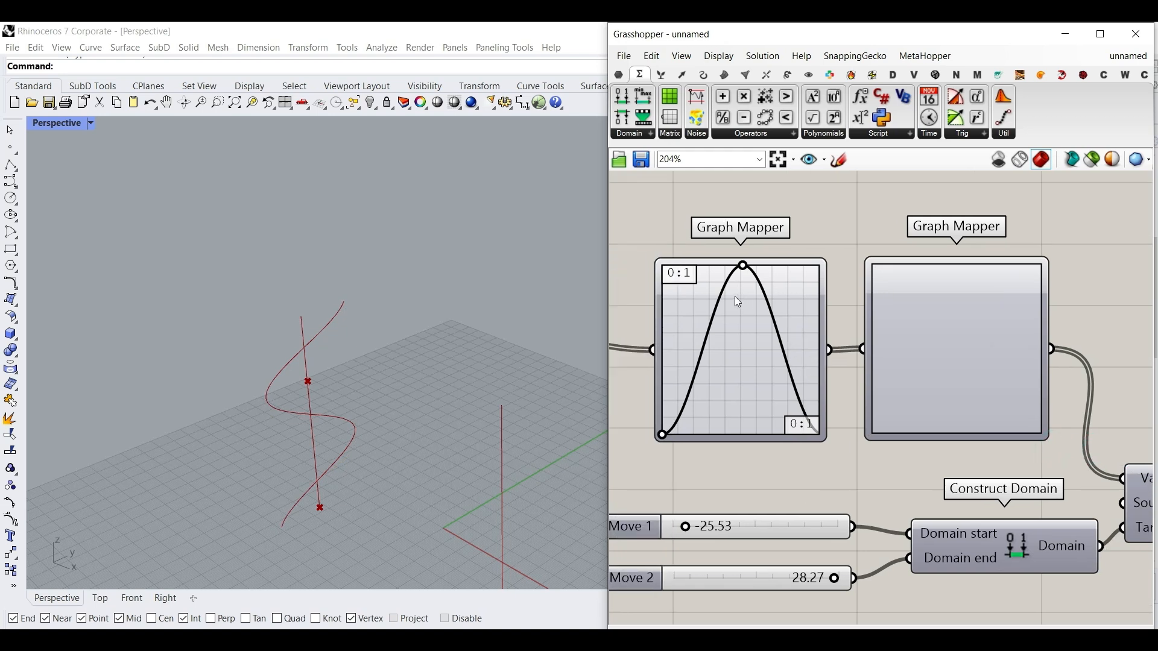
{"action": "left_click_drag", "start_coordinate": [744, 266], "coordinate": [780, 266]}
Step: Lower the t (Location) slider feeding Evaluate Curve to about 0.55
{"action": "right_click_drag", "start_coordinate": [737, 355], "coordinate": [1056, 360]}
{"action": "scroll", "coordinate": [1056, 360], "scroll_direction": "down", "scroll_amount": 5}
{"action": "scroll", "coordinate": [890, 410], "scroll_direction": "up", "scroll_amount": 5}
{"action": "left_click_drag", "start_coordinate": [822, 404], "coordinate": [814, 381]}
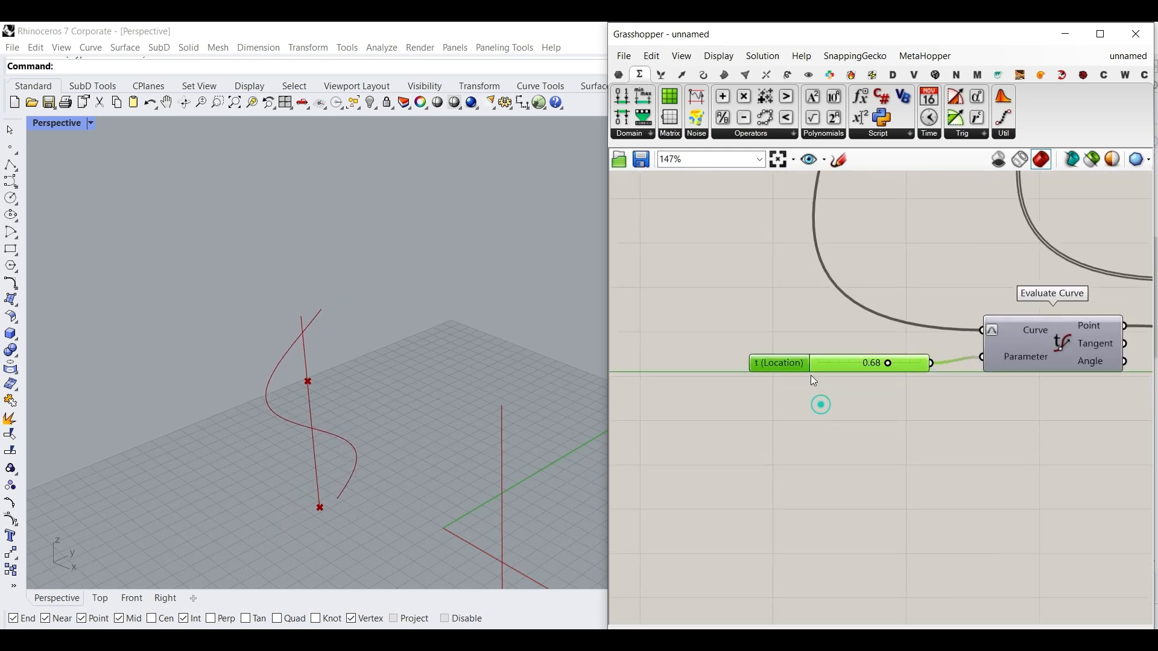
{"action": "mouse_move", "coordinate": [889, 364]}
{"action": "left_mouse_down"}
{"action": "mouse_move", "coordinate": [856, 364]}
{"action": "mouse_move", "coordinate": [875, 365]}
{"action": "left_mouse_up"}
{"action": "right_click_drag", "start_coordinate": [344, 470], "coordinate": [300, 464]}
Step: Group all components from the first Curve parameter and Divide Curve through the Interpolate component
{"action": "scroll", "coordinate": [768, 437], "scroll_direction": "down", "scroll_amount": 7}
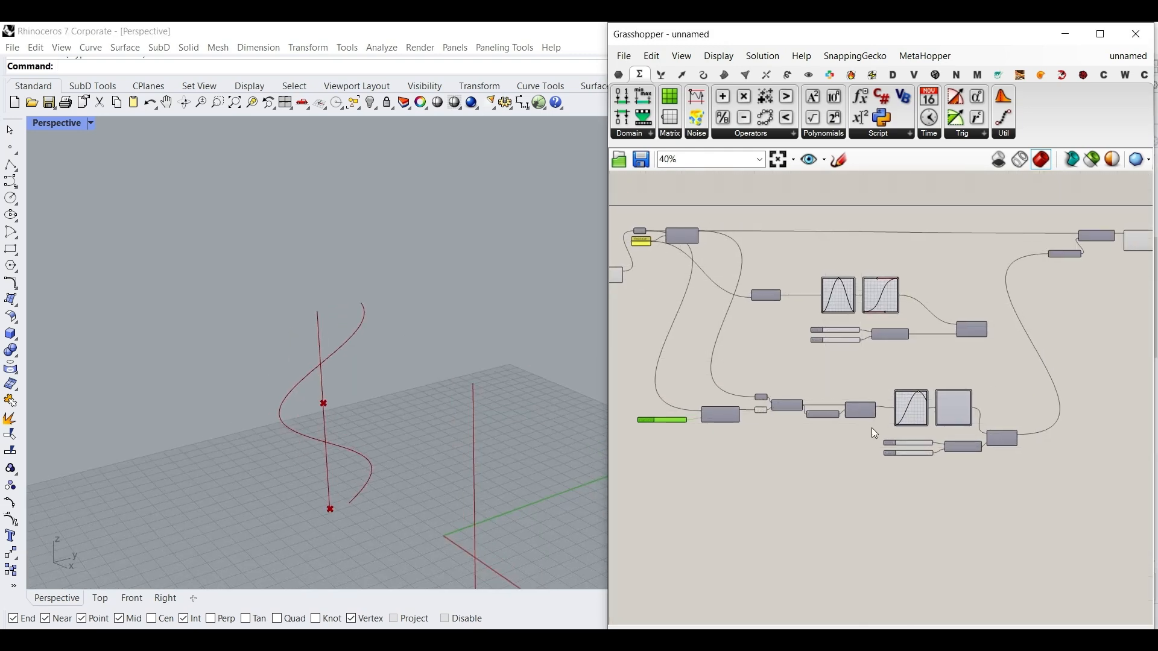
{"action": "left_click_drag", "start_coordinate": [1049, 467], "coordinate": [882, 309]}
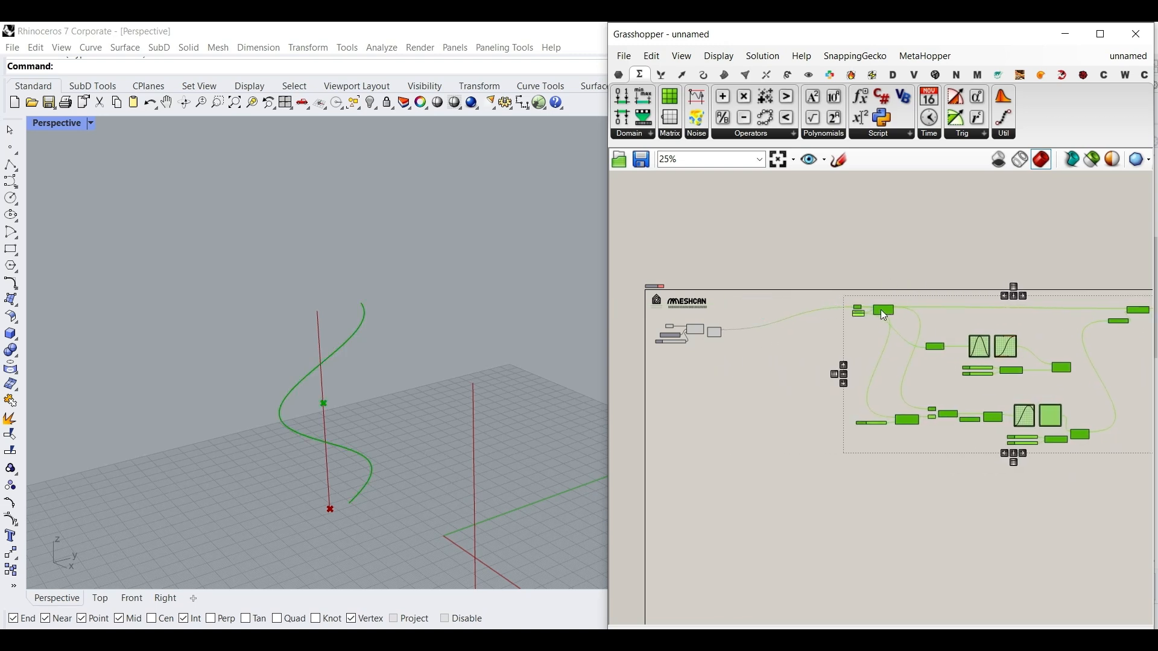
{"action": "right_click", "coordinate": [782, 362]}
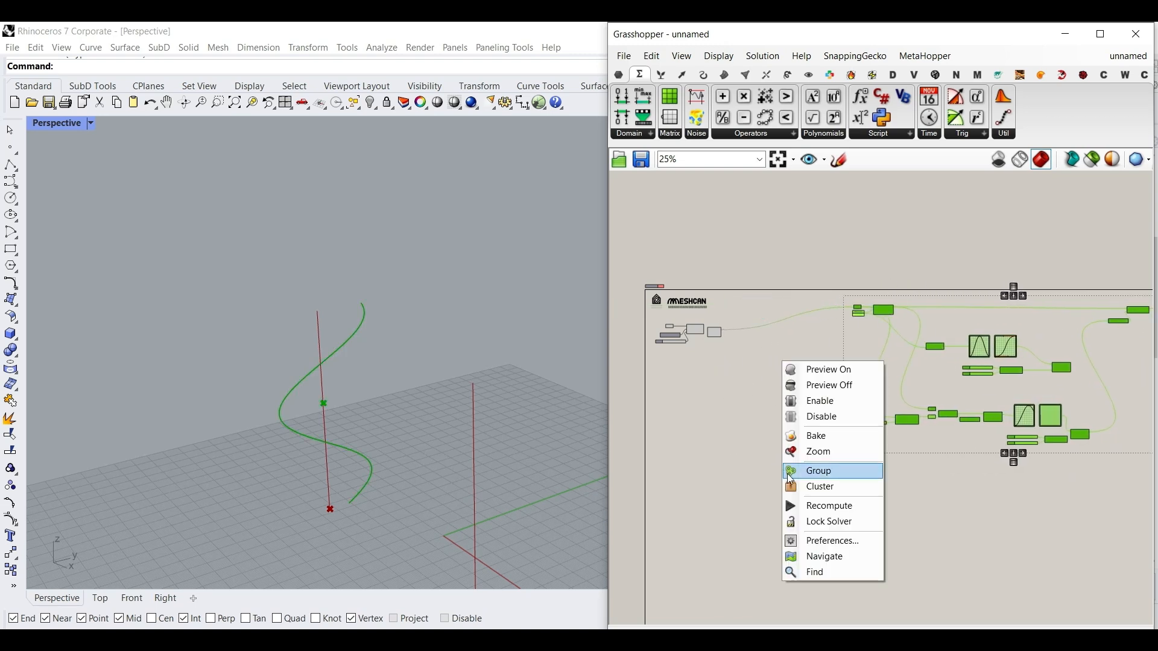
{"action": "left_click", "coordinate": [809, 470]}
{"action": "left_click", "coordinate": [812, 549]}
Step: Sketch an arrow on the canvas from the upper Remap Numbers' Mapped output to the Unit Y component's Factor input
{"action": "scroll", "coordinate": [1004, 362], "scroll_direction": "up", "scroll_amount": 3}
{"action": "scroll", "coordinate": [1004, 361], "scroll_direction": "up", "scroll_amount": 3}
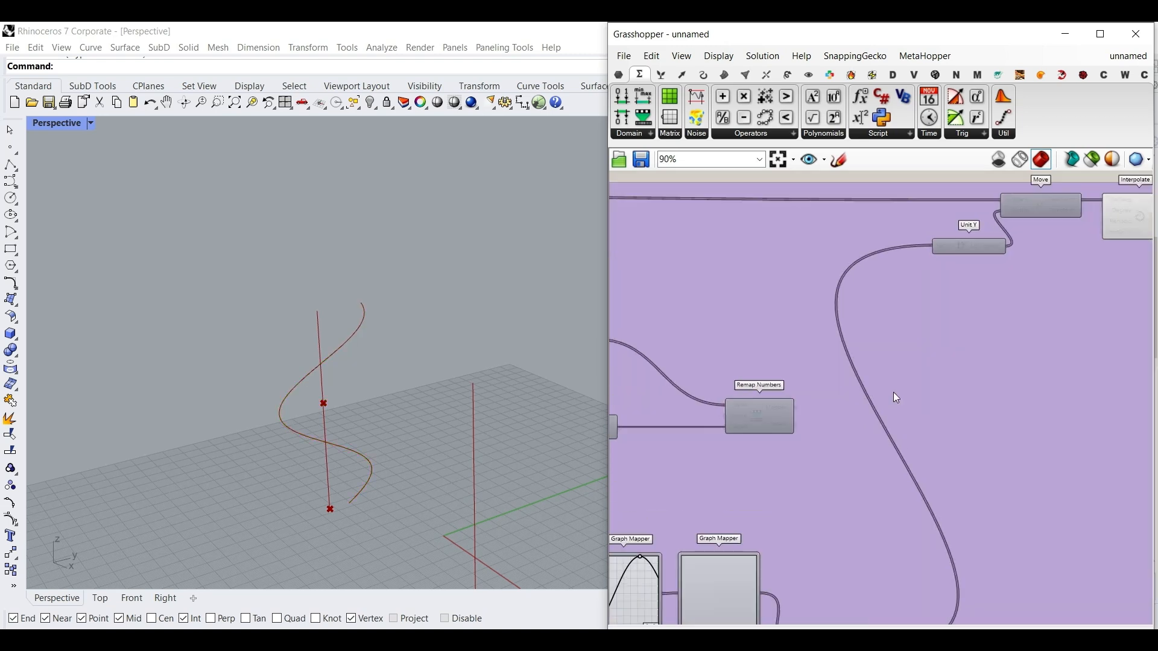
{"action": "left_click", "coordinate": [840, 160]}
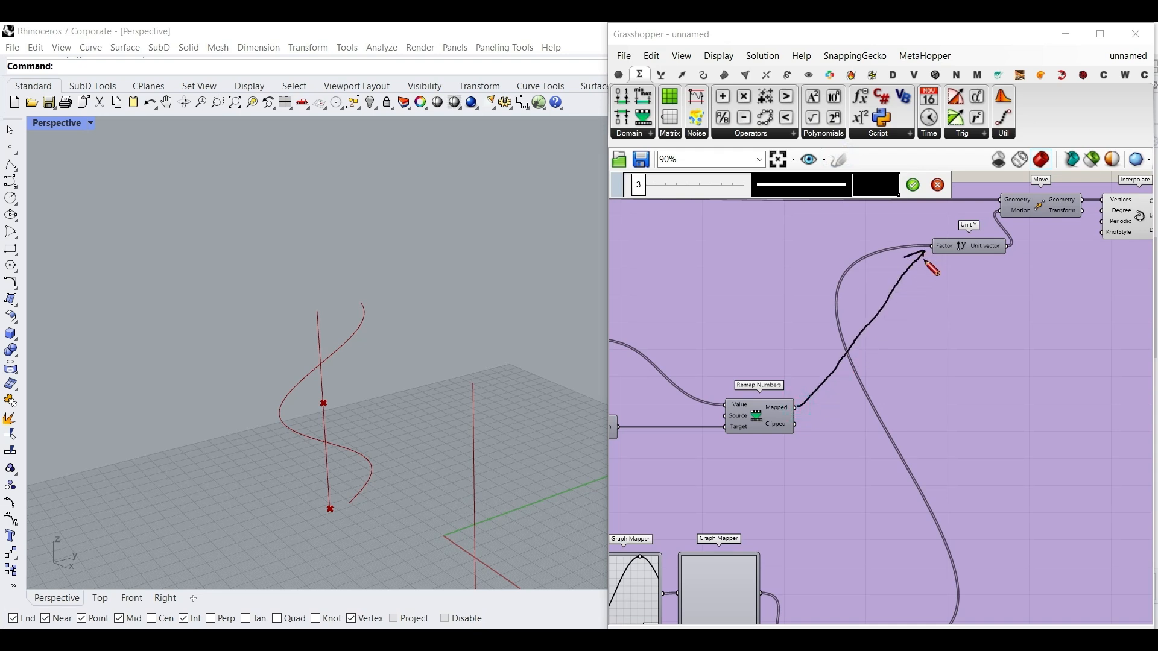
{"action": "left_click", "coordinate": [913, 184]}
{"action": "scroll", "coordinate": [820, 356], "scroll_direction": "down", "scroll_amount": 4}
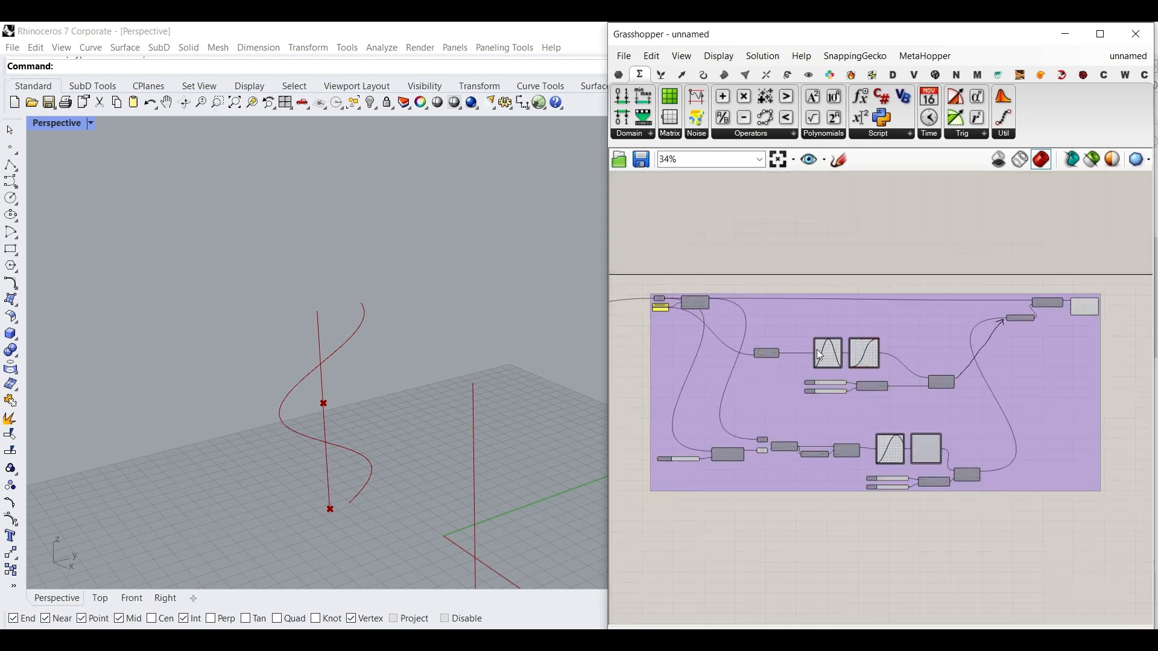
Step: Duplicate the whole purple group and place the copy directly below the original
{"action": "scroll", "coordinate": [682, 472], "scroll_direction": "up", "scroll_amount": 3}
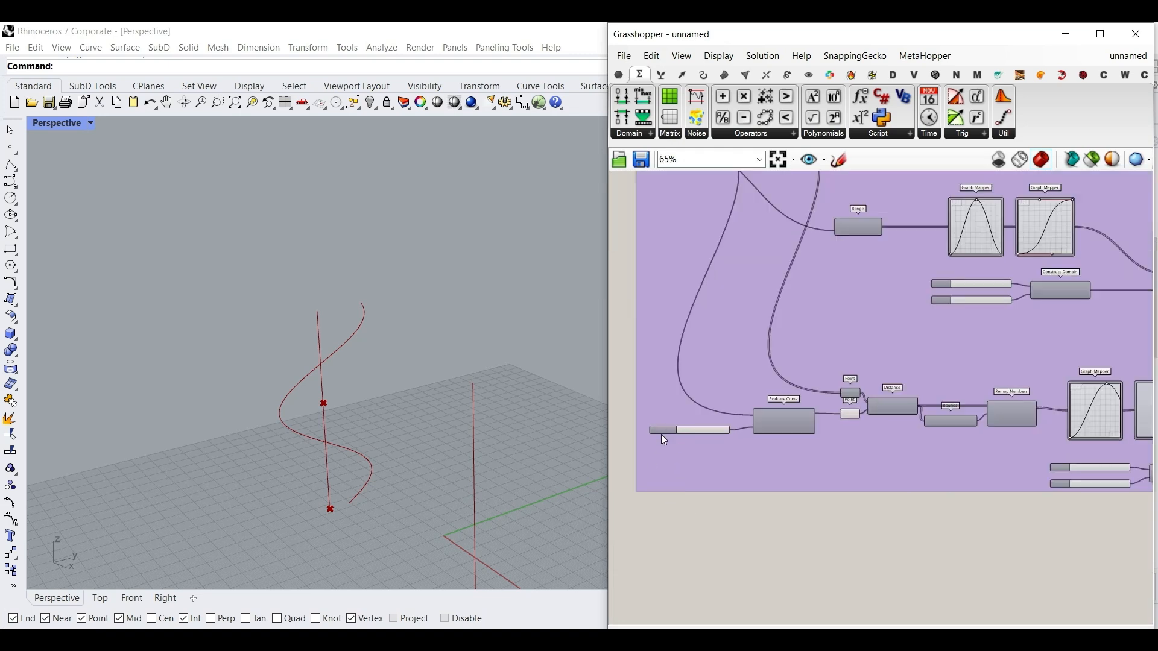
{"action": "scroll", "coordinate": [754, 461], "scroll_direction": "down", "scroll_amount": 5}
{"action": "right_click_drag", "start_coordinate": [754, 460], "coordinate": [842, 464]}
{"action": "scroll", "coordinate": [913, 477], "scroll_direction": "down", "scroll_amount": 1}
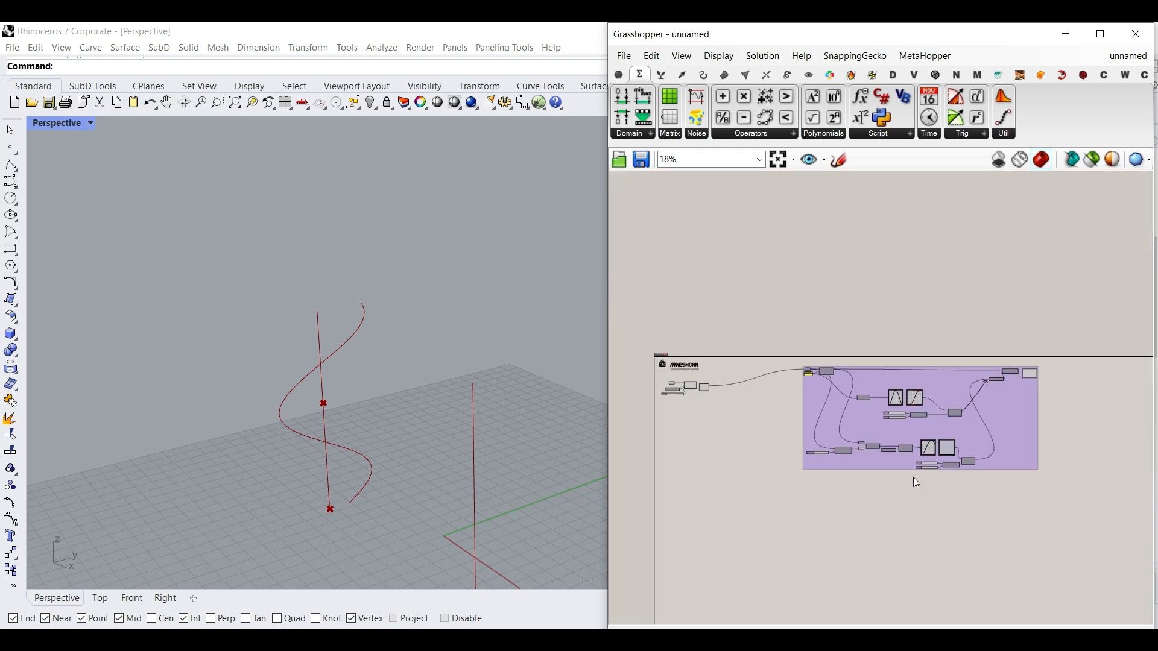
{"action": "left_click_drag", "start_coordinate": [1053, 516], "coordinate": [800, 493]}
{"action": "left_click", "coordinate": [801, 493]}
Step: Connect the List Item's +1 output to the copied group's Curve input so the copy uses the second line
{"action": "scroll", "coordinate": [700, 389], "scroll_direction": "up", "scroll_amount": 10}
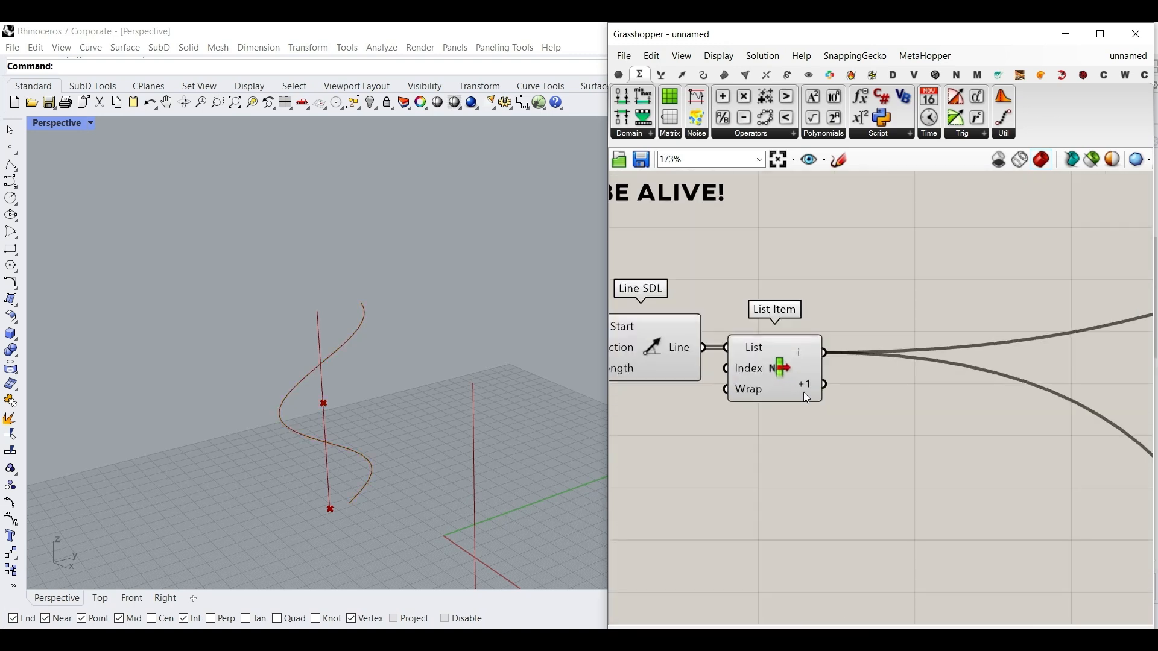
{"action": "scroll", "coordinate": [826, 389], "scroll_direction": "down", "scroll_amount": 10}
{"action": "left_click_drag", "start_coordinate": [826, 389], "coordinate": [986, 465]}
Step: Try the Sine Summation graph type on the first Graph Mapper of the copied group's lower chain and reshape it with its handles
{"action": "scroll", "coordinate": [966, 570], "scroll_direction": "up", "scroll_amount": 9}
{"action": "scroll", "coordinate": [914, 397], "scroll_direction": "down", "scroll_amount": 6}
{"action": "right_click_drag", "start_coordinate": [913, 396], "coordinate": [594, 326]}
{"action": "right_click_drag", "start_coordinate": [958, 545], "coordinate": [851, 432]}
{"action": "scroll", "coordinate": [851, 432], "scroll_direction": "up", "scroll_amount": 4}
{"action": "scroll", "coordinate": [851, 432], "scroll_direction": "up", "scroll_amount": 3}
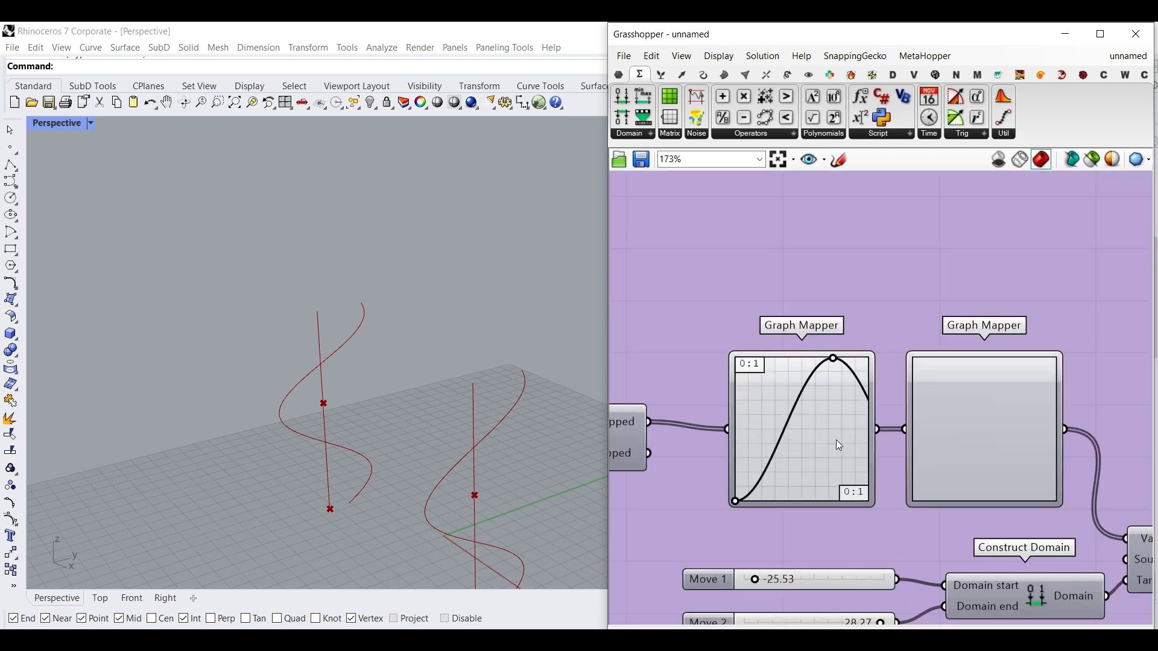
{"action": "right_click", "coordinate": [837, 440]}
{"action": "mouse_move", "coordinate": [889, 615]}
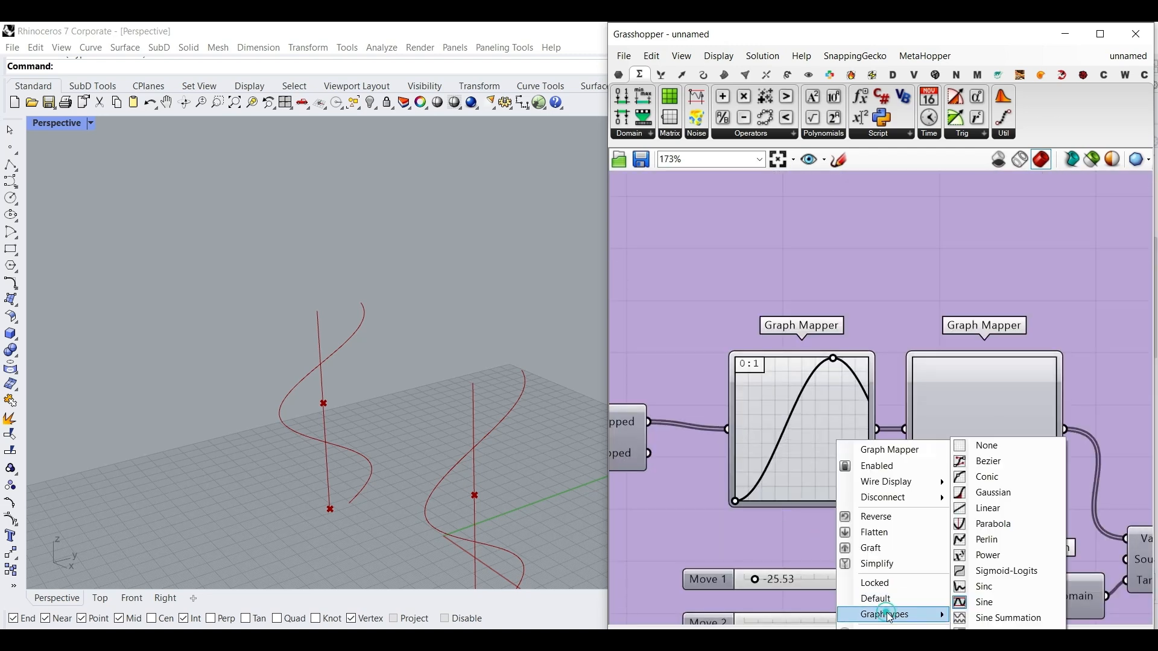
{"action": "left_click", "coordinate": [986, 618]}
{"action": "left_click_drag", "start_coordinate": [856, 430], "coordinate": [898, 430]}
{"action": "left_click_drag", "start_coordinate": [773, 467], "coordinate": [753, 505]}
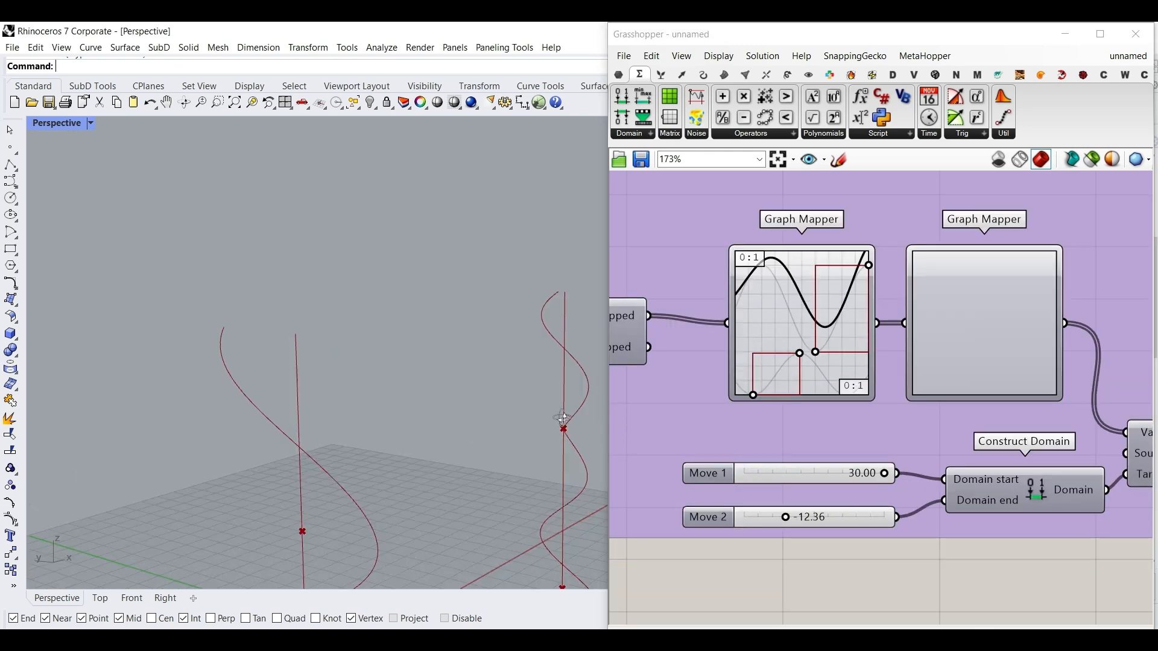
Step: Raise the copied group's t (Location) slider slightly above 0.55
{"action": "scroll", "coordinate": [387, 413], "scroll_direction": "up", "scroll_amount": 3}
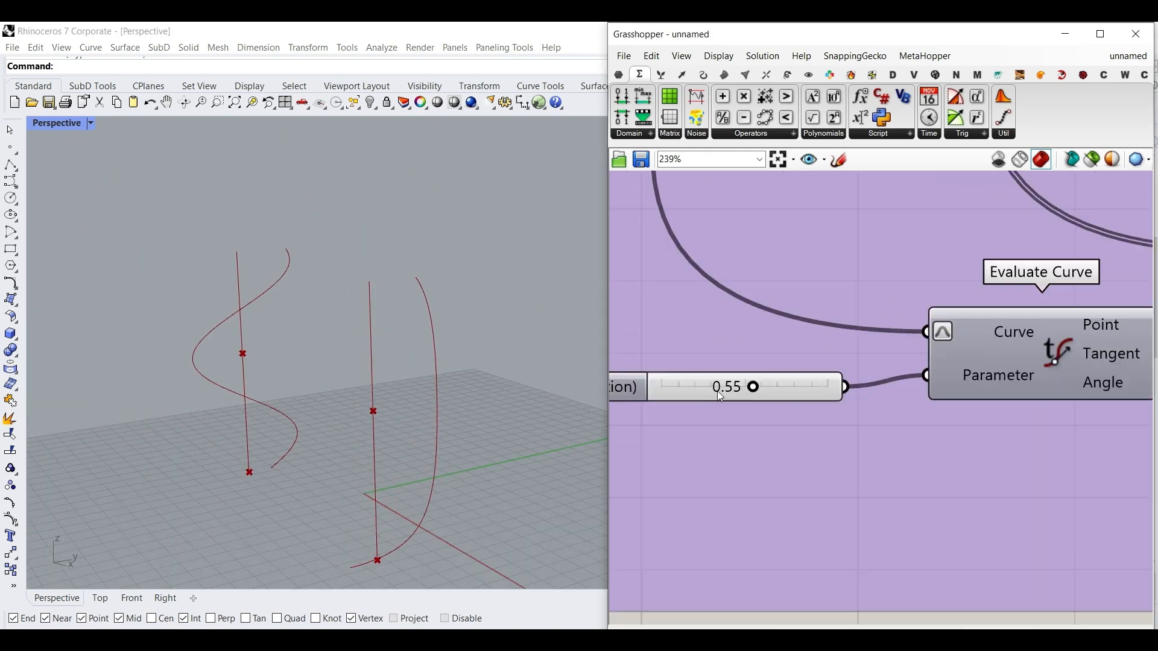
{"action": "left_click_drag", "start_coordinate": [757, 389], "coordinate": [762, 396]}
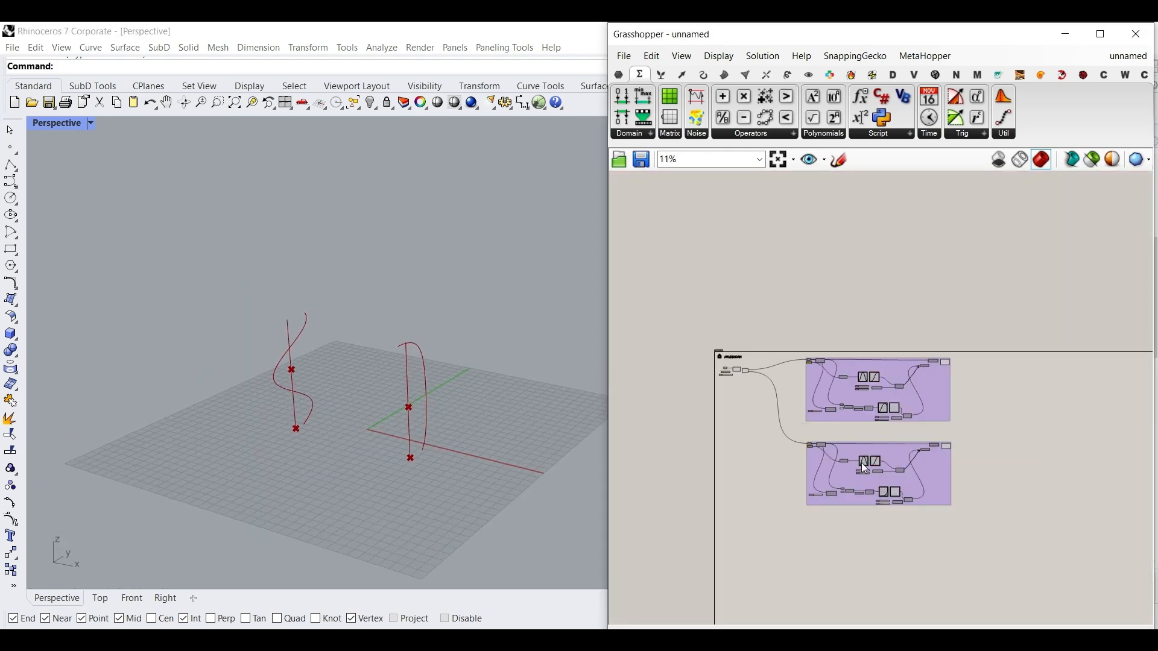
Step: Turn off the preview of all components except the two groups' Interpolate components
{"action": "left_click_drag", "start_coordinate": [915, 548], "coordinate": [764, 371]}
{"action": "scroll", "coordinate": [786, 318], "scroll_direction": "down", "scroll_amount": 1}
{"action": "right_click", "coordinate": [789, 308]}
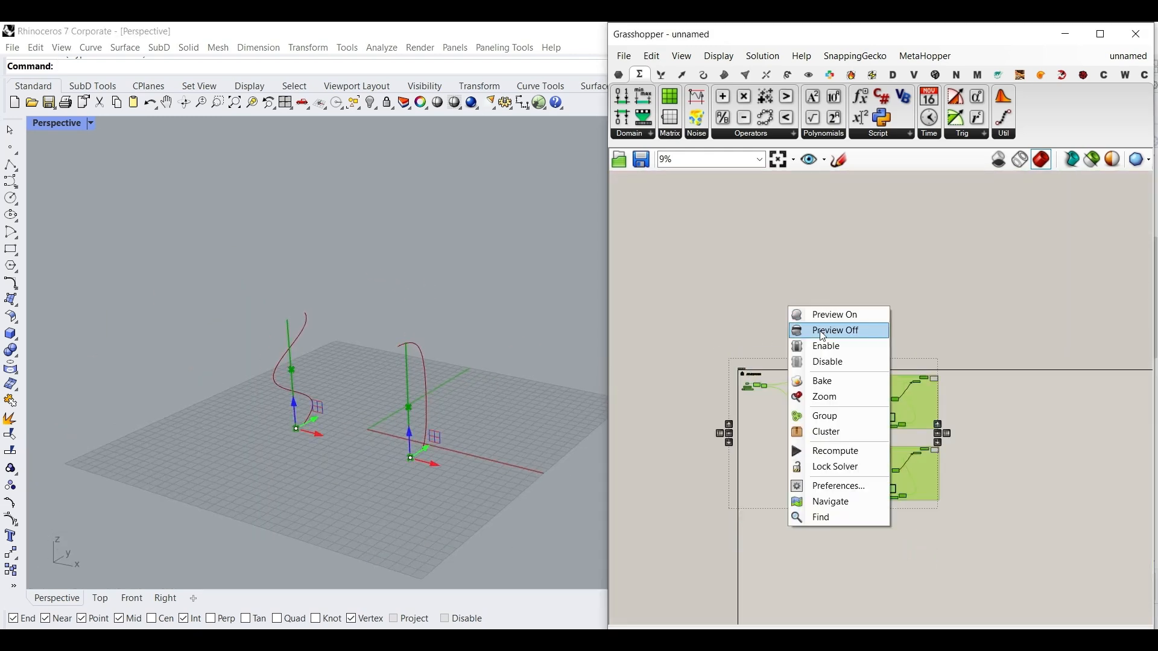
{"action": "left_click", "coordinate": [824, 332]}
Step: Turn the base Point parameter's preview back on and move the second line's base point slightly in the viewport
{"action": "scroll", "coordinate": [821, 318], "scroll_direction": "up", "scroll_amount": 10}
{"action": "right_click", "coordinate": [744, 408]}
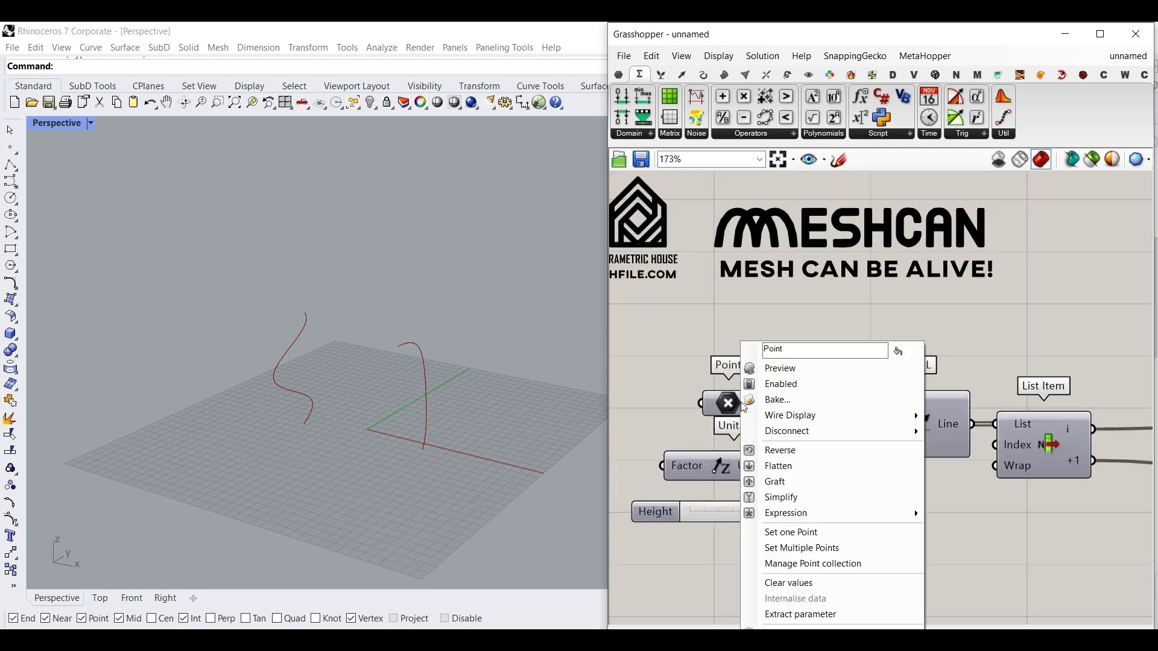
{"action": "left_click", "coordinate": [781, 368]}
{"action": "mouse_move", "coordinate": [430, 465]}
{"action": "left_mouse_down"}
{"action": "mouse_move", "coordinate": [396, 462]}
{"action": "mouse_move", "coordinate": [439, 477]}
{"action": "left_mouse_up"}
Step: Add two stacked Curve parameters and connect each to the Curve output of one group's Interpolate component
{"action": "right_click_drag", "start_coordinate": [999, 321], "coordinate": [741, 344]}
{"action": "scroll", "coordinate": [832, 350], "scroll_direction": "down", "scroll_amount": 6}
{"action": "right_click_drag", "start_coordinate": [820, 356], "coordinate": [660, 347]}
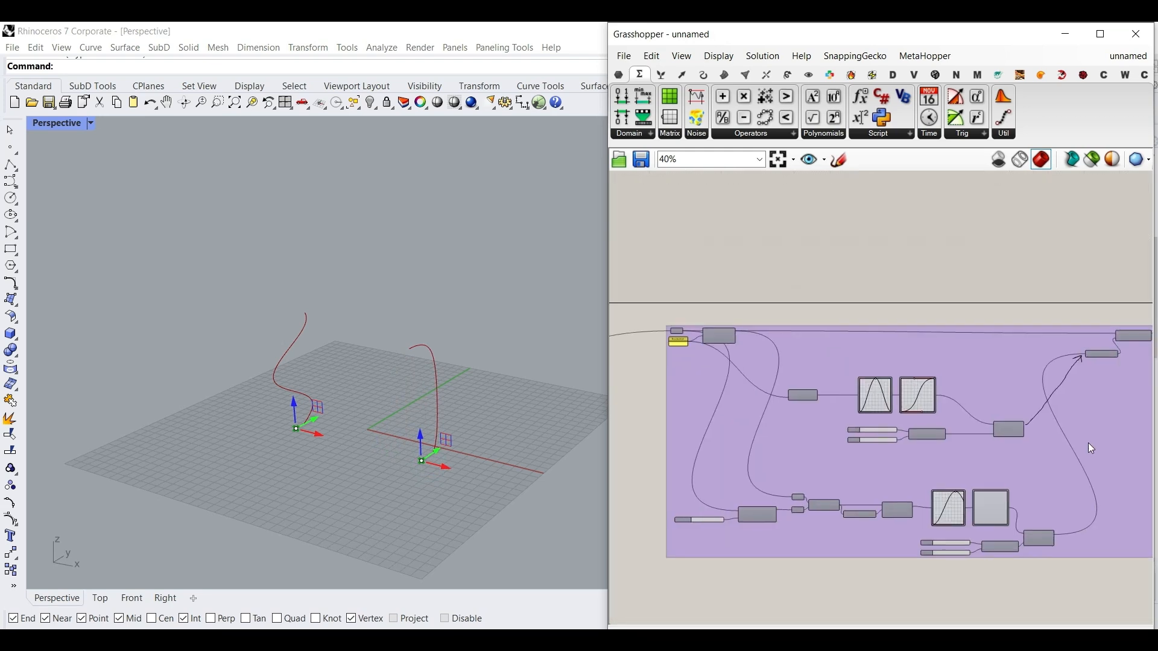
{"action": "right_click_drag", "start_coordinate": [1088, 444], "coordinate": [885, 379]}
{"action": "left_click", "coordinate": [624, 73]}
{"action": "left_click", "coordinate": [664, 117]}
{"action": "scroll", "coordinate": [887, 247], "scroll_direction": "up", "scroll_amount": 4}
{"action": "left_click", "coordinate": [863, 290]}
{"action": "left_click_drag", "start_coordinate": [812, 286], "coordinate": [928, 474]}
{"action": "scroll", "coordinate": [844, 281], "scroll_direction": "down", "scroll_amount": 5}
{"action": "scroll", "coordinate": [908, 494], "scroll_direction": "up", "scroll_amount": 4}
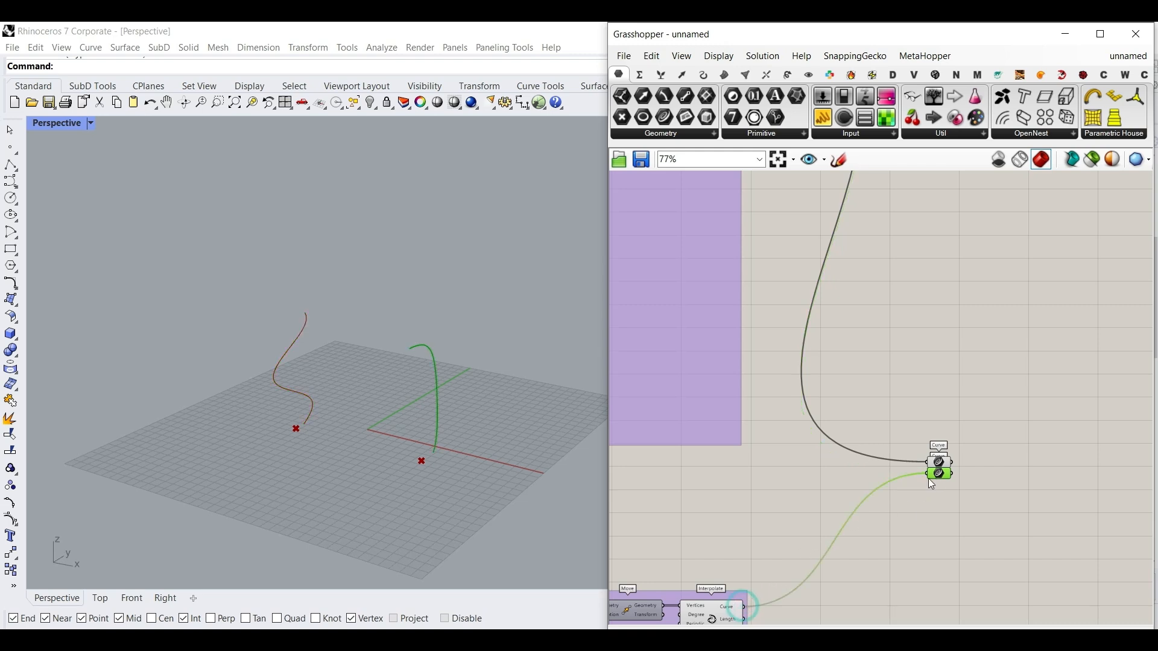
Step: Turn off the preview of both groups' Interpolate components, keeping the two new Curve parameters previewed
{"action": "scroll", "coordinate": [939, 458], "scroll_direction": "down", "scroll_amount": 7}
{"action": "left_click_drag", "start_coordinate": [936, 552], "coordinate": [775, 370]}
{"action": "right_click", "coordinate": [799, 324]}
{"action": "left_click", "coordinate": [827, 344]}
Step: Add a Tween Curve component beside the two Curve parameters
{"action": "right_click_drag", "start_coordinate": [936, 366], "coordinate": [859, 349]}
{"action": "scroll", "coordinate": [882, 414], "scroll_direction": "up", "scroll_amount": 4}
{"action": "scroll", "coordinate": [846, 480], "scroll_direction": "up", "scroll_amount": 13}
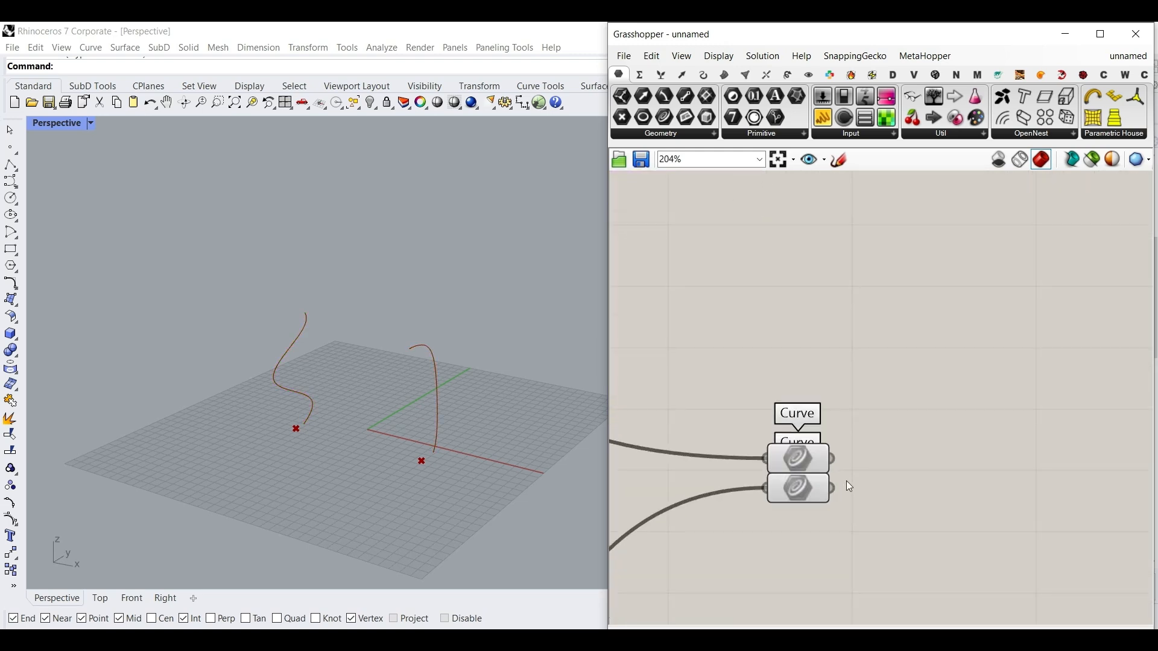
{"action": "scroll", "coordinate": [421, 403], "scroll_direction": "up", "scroll_amount": 3}
{"action": "scroll", "coordinate": [416, 404], "scroll_direction": "up", "scroll_amount": 2}
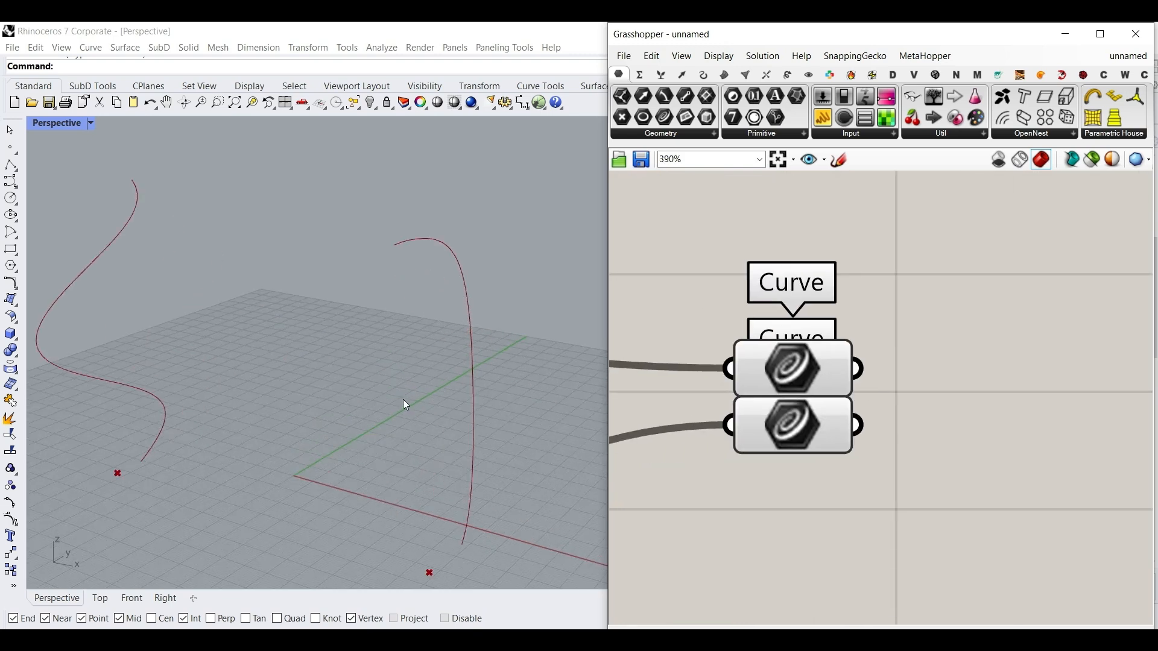
{"action": "left_click", "coordinate": [705, 74]}
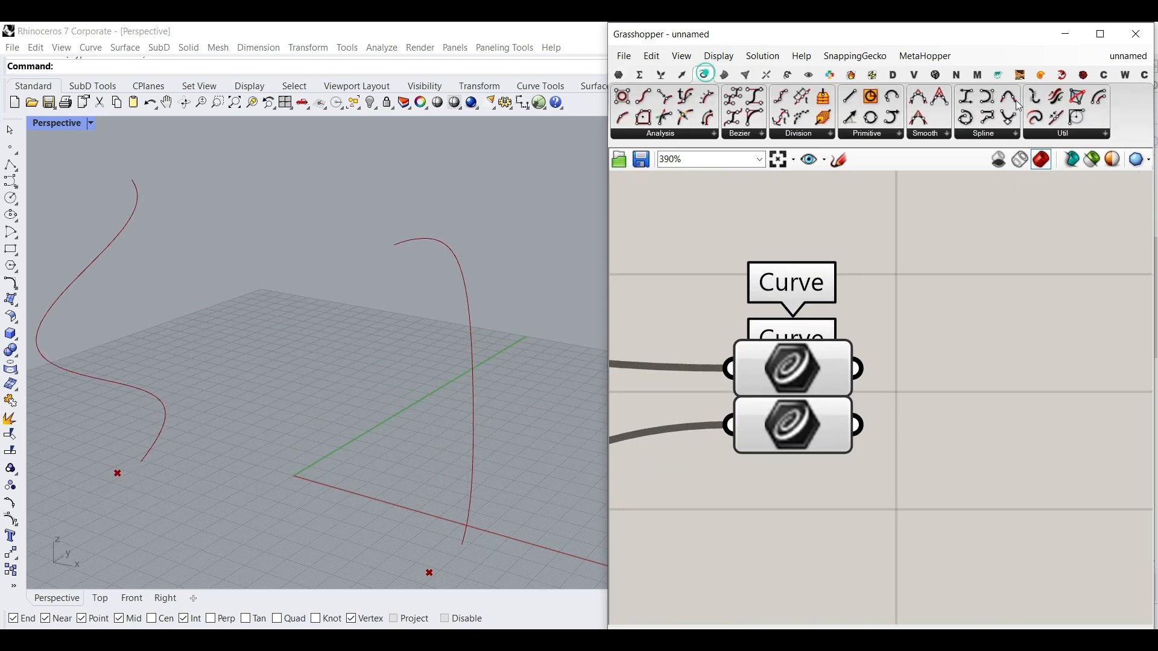
{"action": "left_click", "coordinate": [985, 134]}
{"action": "left_click_drag", "start_coordinate": [1001, 284], "coordinate": [1051, 426]}
Step: Connect the two Curve parameters to the Tween Curve's Curve A and Curve B inputs and space the parameters apart
{"action": "left_click_drag", "start_coordinate": [857, 369], "coordinate": [992, 395]}
{"action": "right_click_drag", "start_coordinate": [859, 450], "coordinate": [838, 350]}
{"action": "left_click_drag", "start_coordinate": [814, 321], "coordinate": [813, 351]}
{"action": "left_click_drag", "start_coordinate": [956, 352], "coordinate": [959, 350]}
Step: Add a Range component, connect its Range output to the Tween Curve's Factor input, and arrange it near the Tween Curve
{"action": "scroll", "coordinate": [959, 350], "scroll_direction": "down", "scroll_amount": 3}
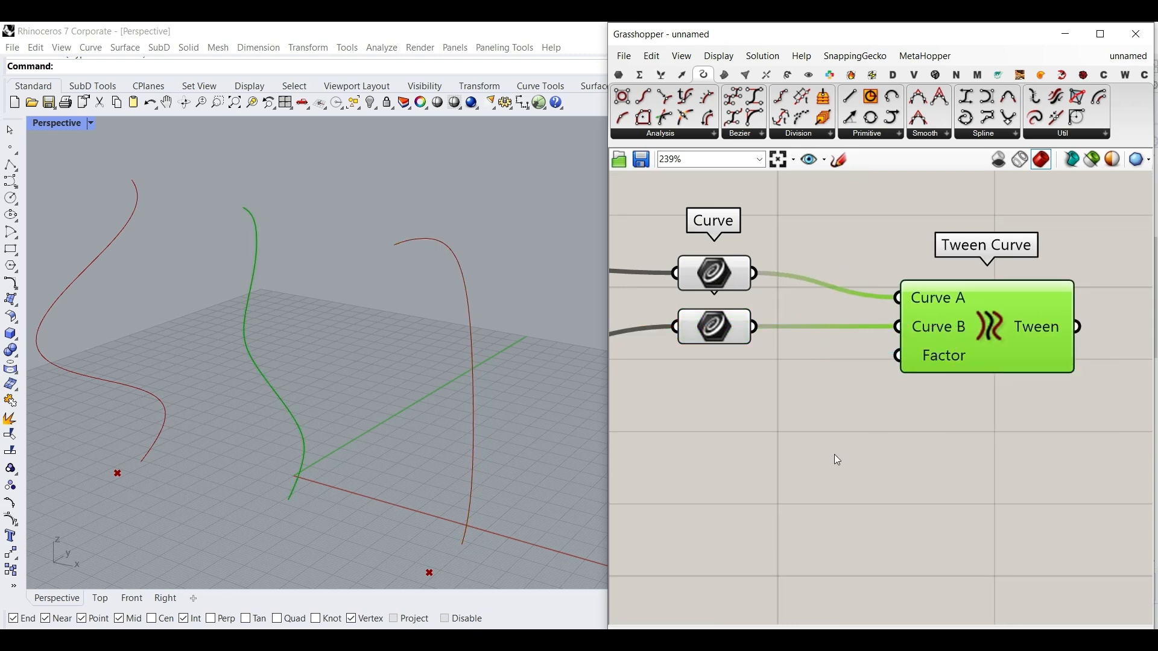
{"action": "double_click", "coordinate": [810, 476]}
{"action": "type", "text": "range"}
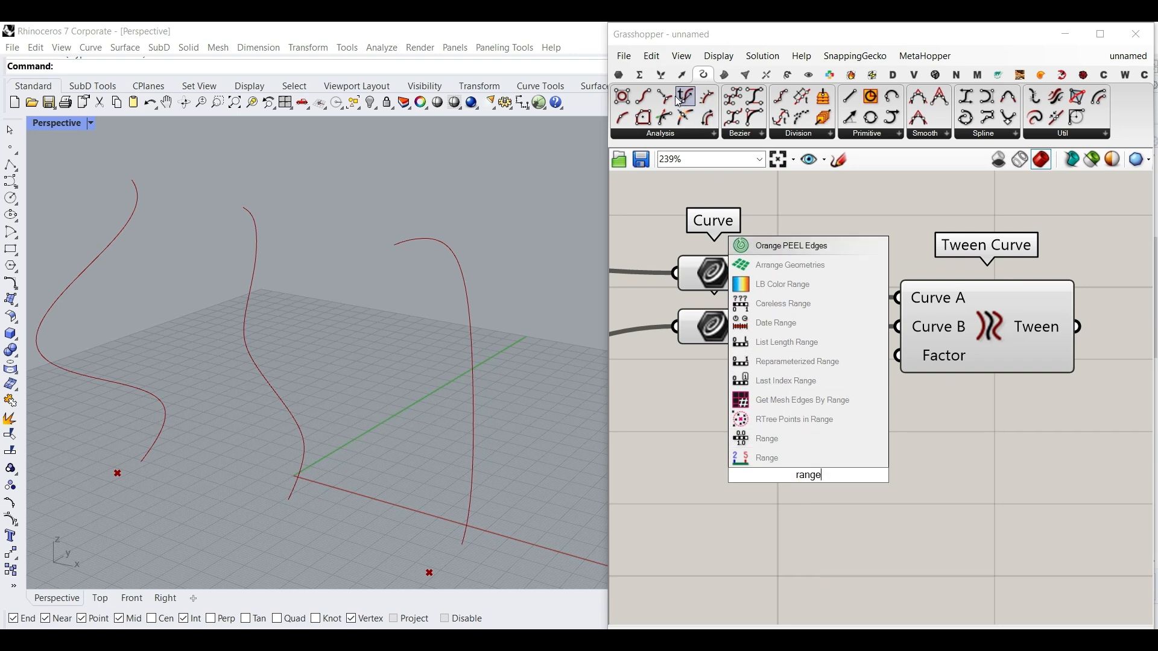
{"action": "left_click", "coordinate": [662, 75]}
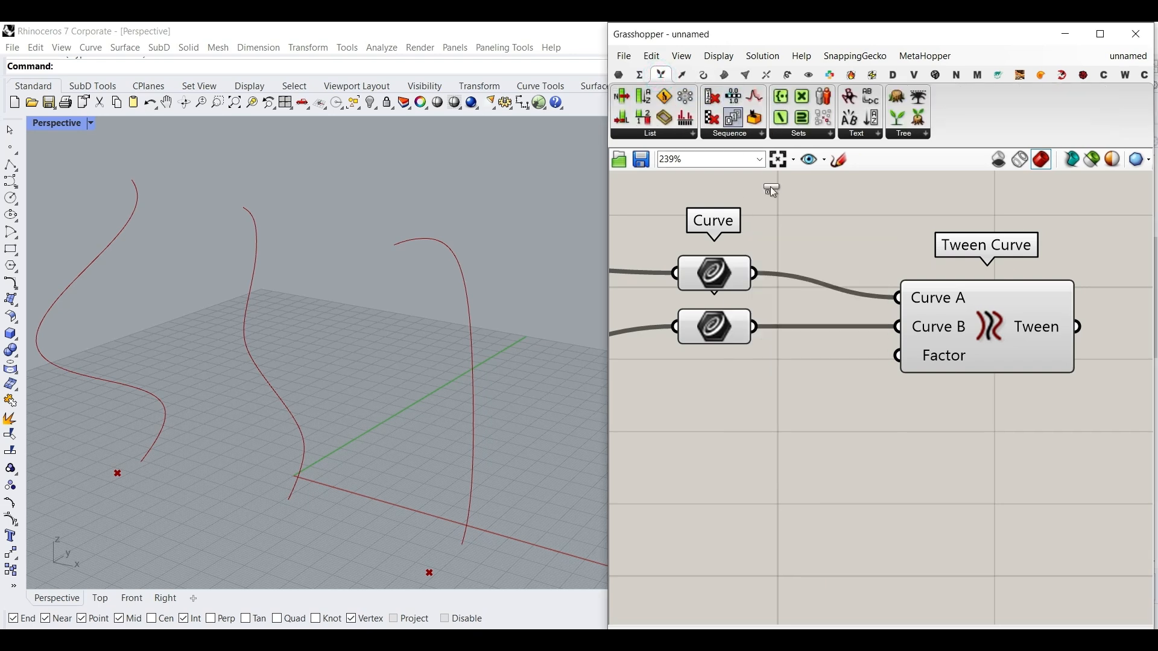
{"action": "left_click_drag", "start_coordinate": [772, 189], "coordinate": [785, 430]}
{"action": "left_click_drag", "start_coordinate": [869, 425], "coordinate": [896, 358]}
{"action": "scroll", "coordinate": [917, 338], "scroll_direction": "down", "scroll_amount": 3}
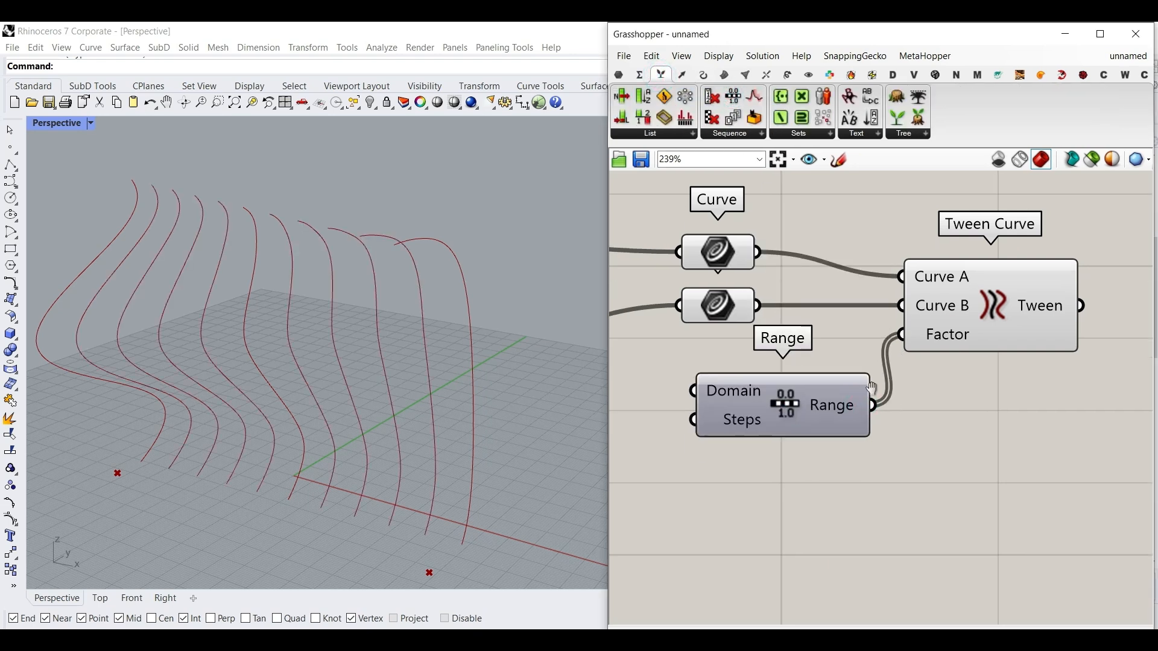
{"action": "left_click", "coordinate": [943, 302]}
{"action": "left_click", "coordinate": [826, 391]}
Step: Create a number slider with the value 12 and connect it to the Range component's Steps input
{"action": "scroll", "coordinate": [829, 410], "scroll_direction": "up", "scroll_amount": 3}
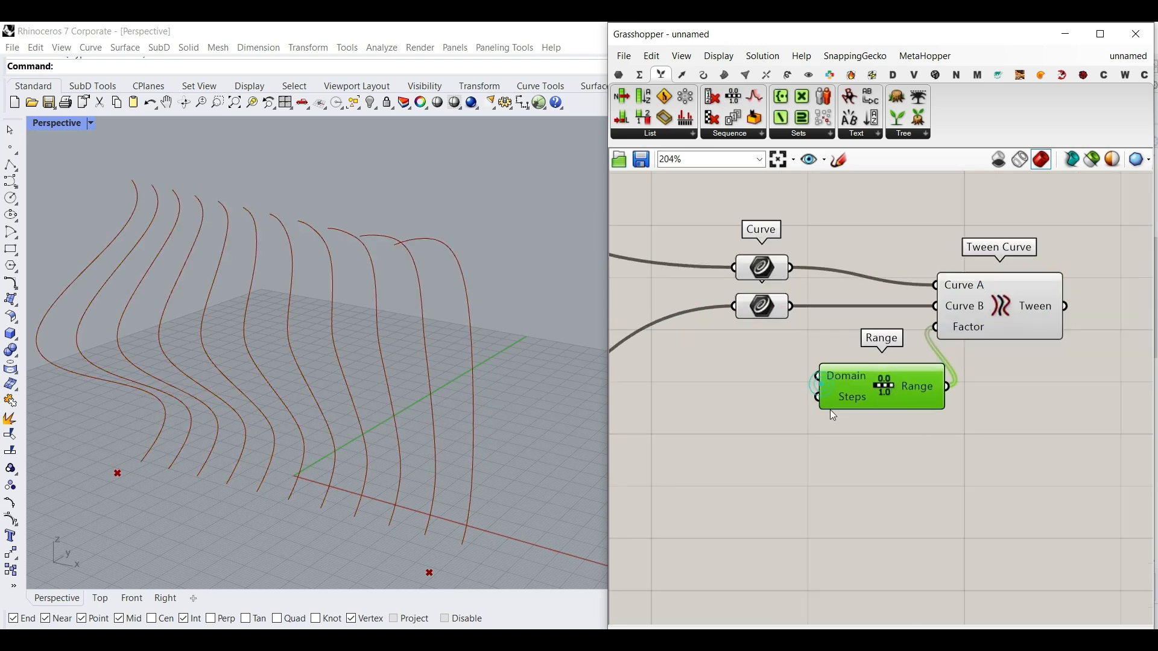
{"action": "double_click", "coordinate": [716, 406]}
{"action": "type", "text": "12"}
{"action": "key", "text": "Return"}
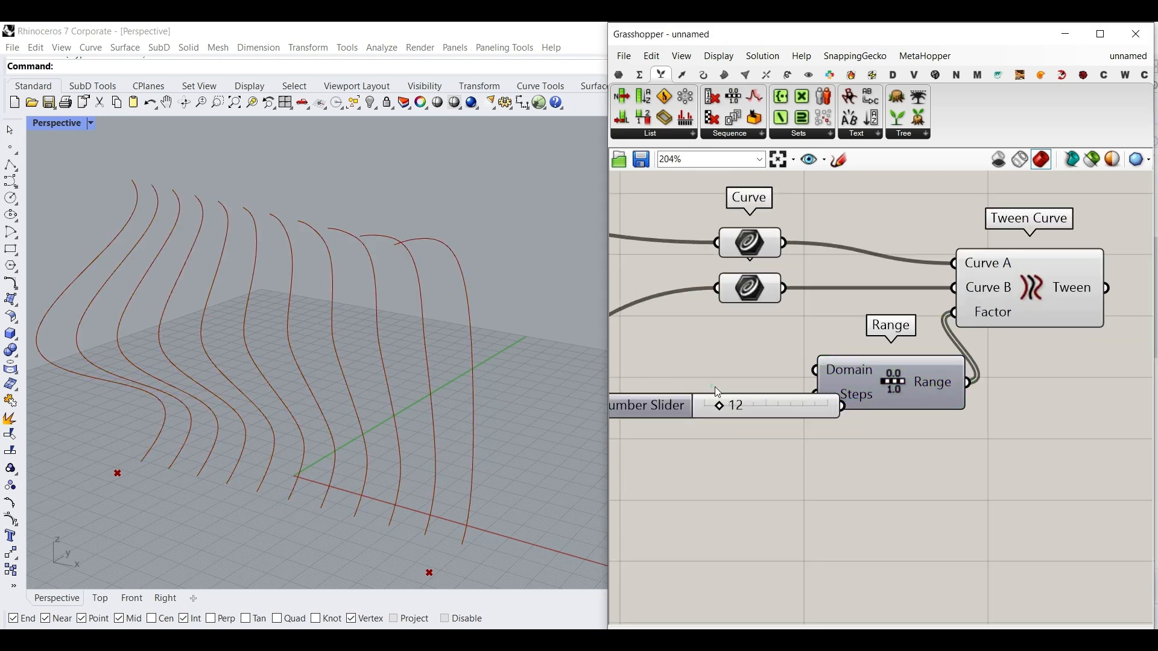
{"action": "right_click_drag", "start_coordinate": [799, 399], "coordinate": [890, 408]}
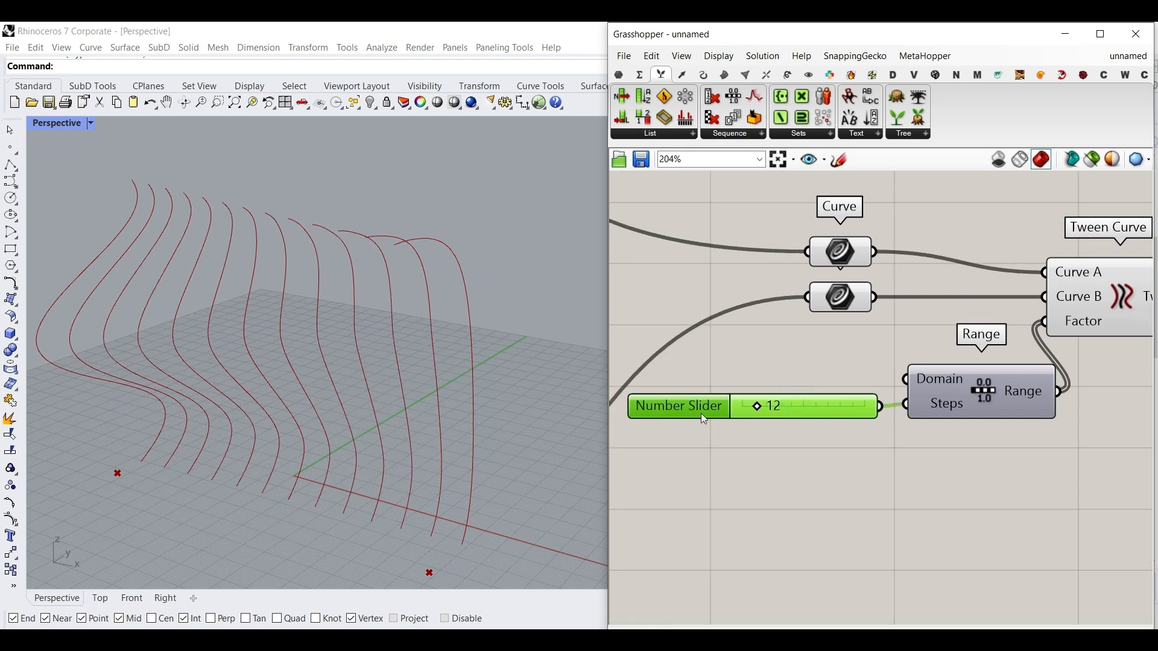
Step: Rename the Steps slider to Count and raise its value to produce more tween curves
{"action": "right_click", "coordinate": [700, 414]}
{"action": "type", "text": "Count"}
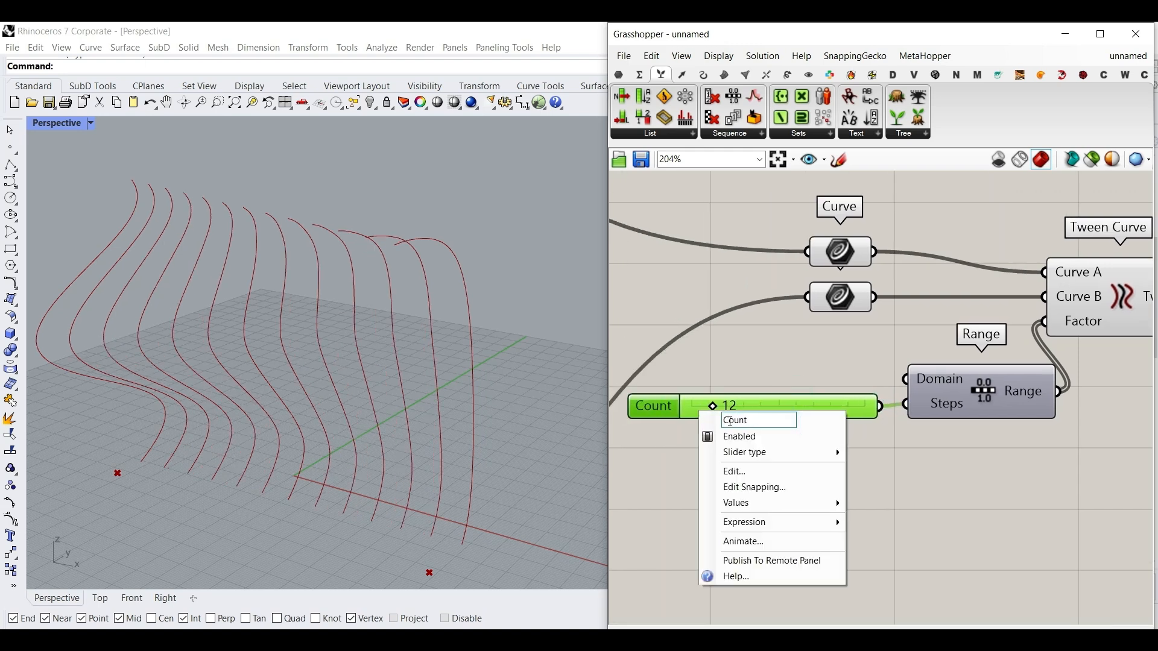
{"action": "left_click", "coordinate": [768, 353]}
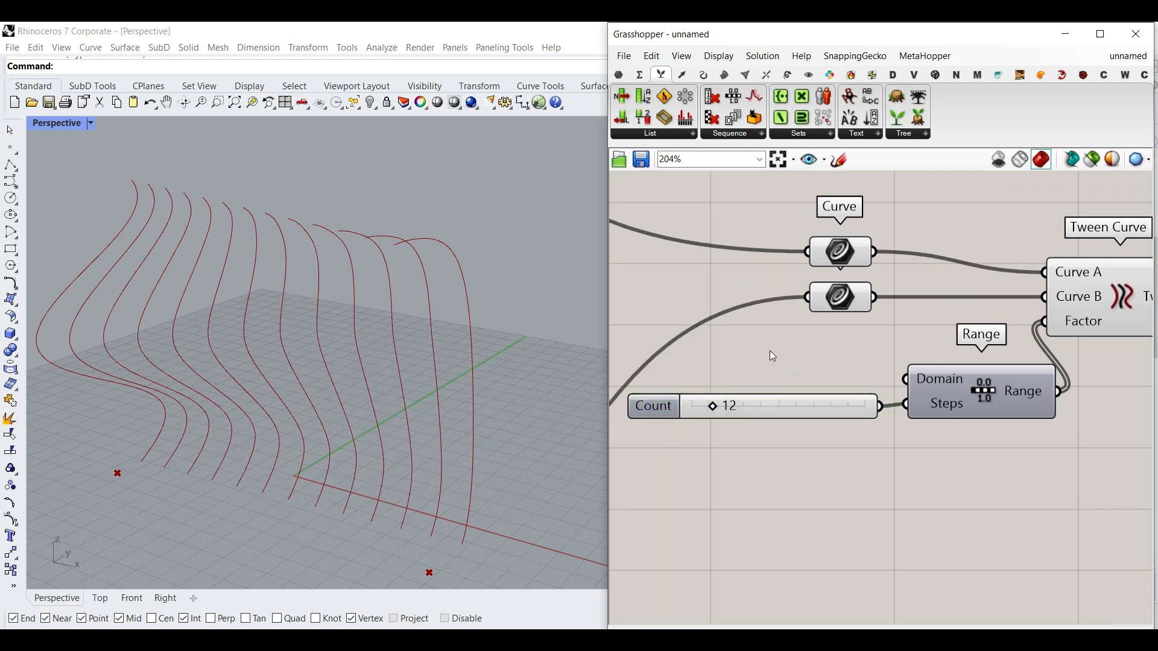
{"action": "left_click_drag", "start_coordinate": [714, 406], "coordinate": [736, 415]}
{"action": "right_click_drag", "start_coordinate": [325, 398], "coordinate": [561, 416]}
Step: Reshape the Conic graph in the copied group's lower Graph Mapper so it rises steeply at first and then flattens
{"action": "scroll", "coordinate": [917, 398], "scroll_direction": "down", "scroll_amount": 10}
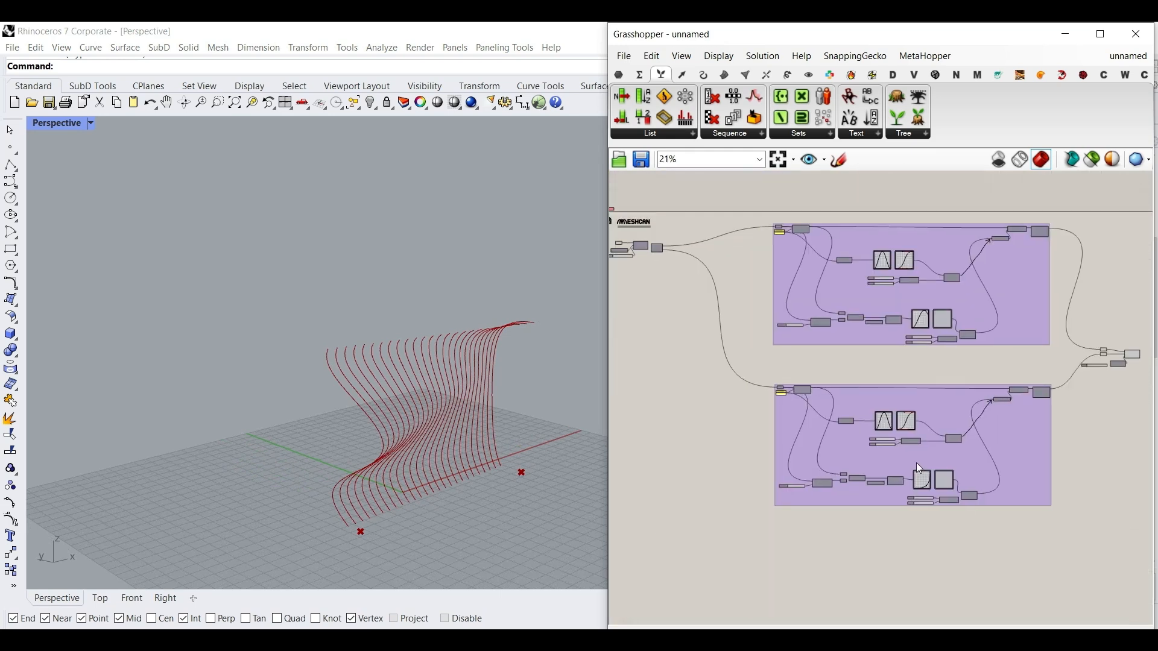
{"action": "scroll", "coordinate": [917, 462], "scroll_direction": "up", "scroll_amount": 12}
{"action": "left_click_drag", "start_coordinate": [946, 462], "coordinate": [824, 324]}
{"action": "right_click_drag", "start_coordinate": [469, 428], "coordinate": [422, 401]}
Step: Switch the Conic Graph Mapper to the Parabola graph type and reshape the parabola with its curve handle
{"action": "right_click", "coordinate": [895, 386]}
{"action": "left_click", "coordinate": [960, 570]}
{"action": "right_click", "coordinate": [913, 396]}
{"action": "left_click", "coordinate": [961, 569]}
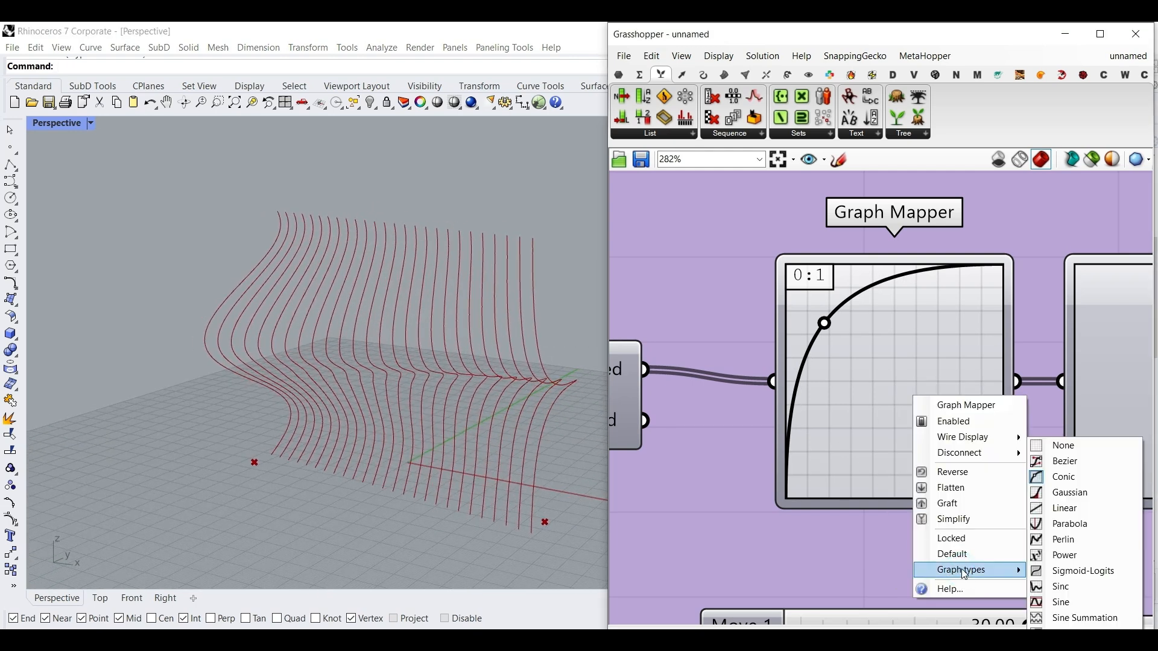
{"action": "left_click", "coordinate": [1060, 523]}
{"action": "mouse_move", "coordinate": [957, 442]}
{"action": "left_mouse_down"}
{"action": "mouse_move", "coordinate": [976, 441]}
{"action": "mouse_move", "coordinate": [959, 420]}
{"action": "left_mouse_up"}
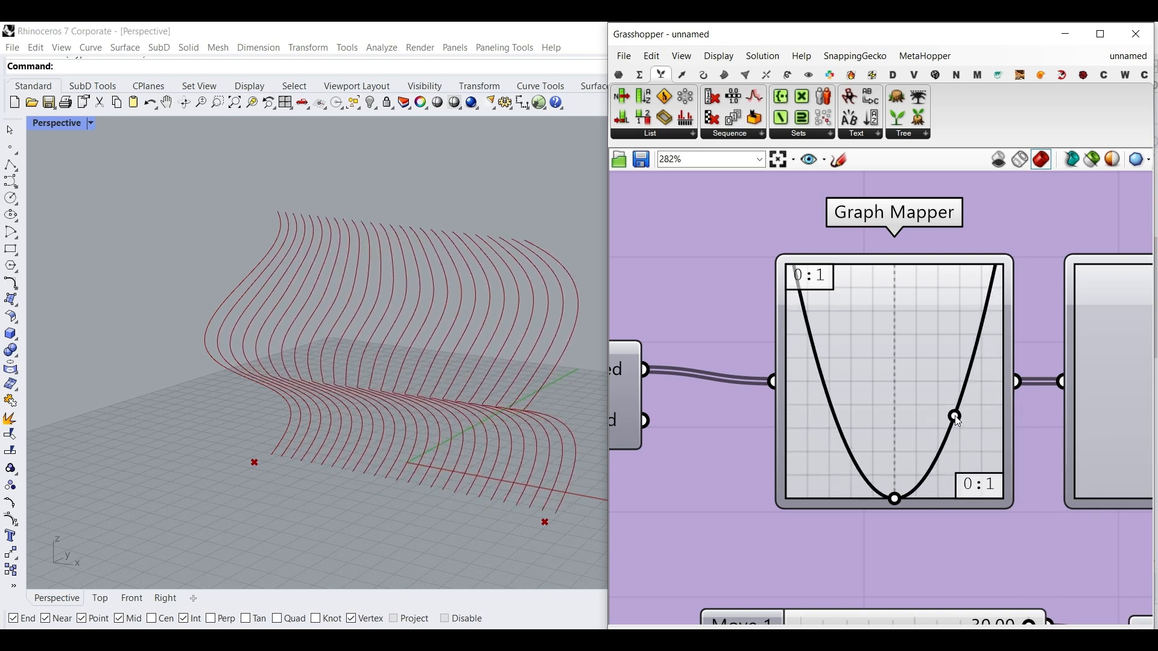
Step: Adjust the t (Location) slider that feeds the Evaluate Curve Parameter in the same group
{"action": "scroll", "coordinate": [953, 416], "scroll_direction": "down", "scroll_amount": 4}
{"action": "scroll", "coordinate": [842, 448], "scroll_direction": "up", "scroll_amount": 3}
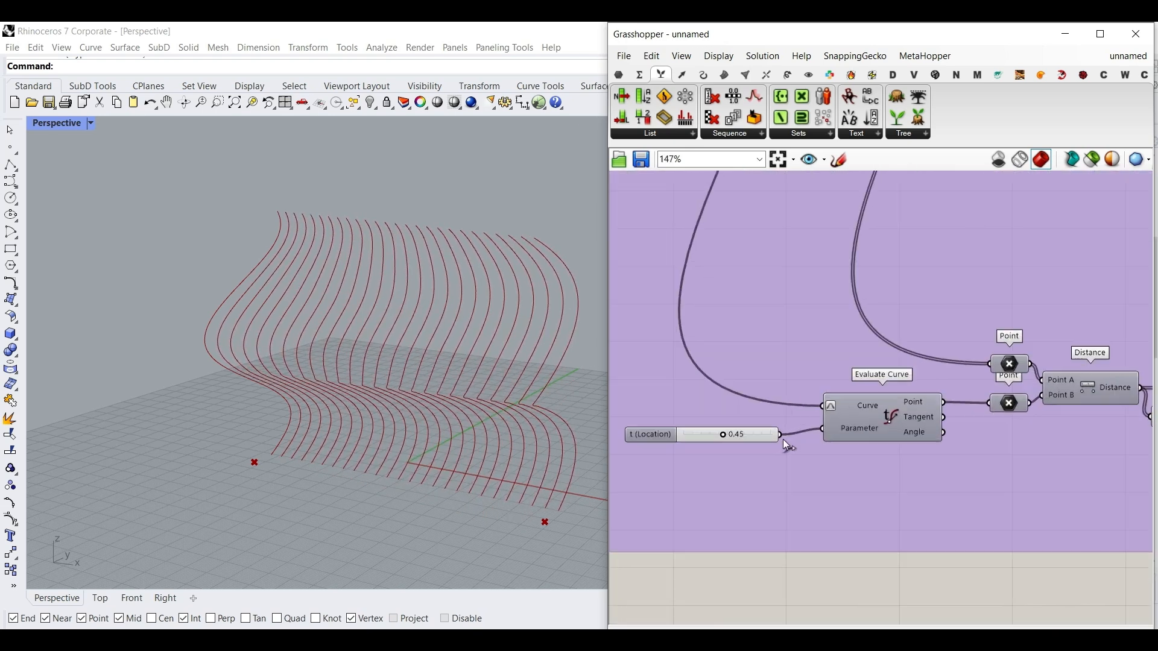
{"action": "scroll", "coordinate": [784, 444], "scroll_direction": "up", "scroll_amount": 3}
{"action": "left_click_drag", "start_coordinate": [697, 433], "coordinate": [731, 432]}
{"action": "scroll", "coordinate": [728, 428], "scroll_direction": "down", "scroll_amount": 9}
{"action": "right_click_drag", "start_coordinate": [893, 336], "coordinate": [685, 251]}
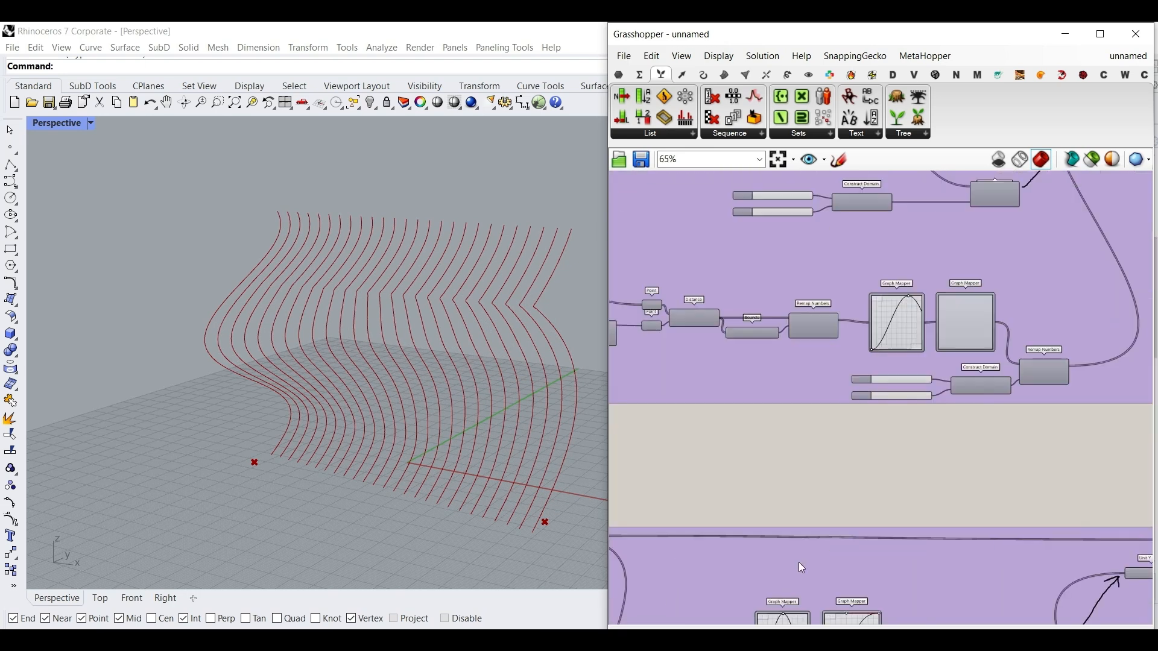
Step: Shift the peak of the parabola in the other group's lower Graph Mapper toward the start of its range
{"action": "right_click_drag", "start_coordinate": [799, 562], "coordinate": [733, 254]}
{"action": "scroll", "coordinate": [864, 467], "scroll_direction": "up", "scroll_amount": 5}
{"action": "scroll", "coordinate": [899, 434], "scroll_direction": "up", "scroll_amount": 5}
{"action": "left_click_drag", "start_coordinate": [920, 416], "coordinate": [867, 416]}
{"action": "scroll", "coordinate": [906, 423], "scroll_direction": "down", "scroll_amount": 10}
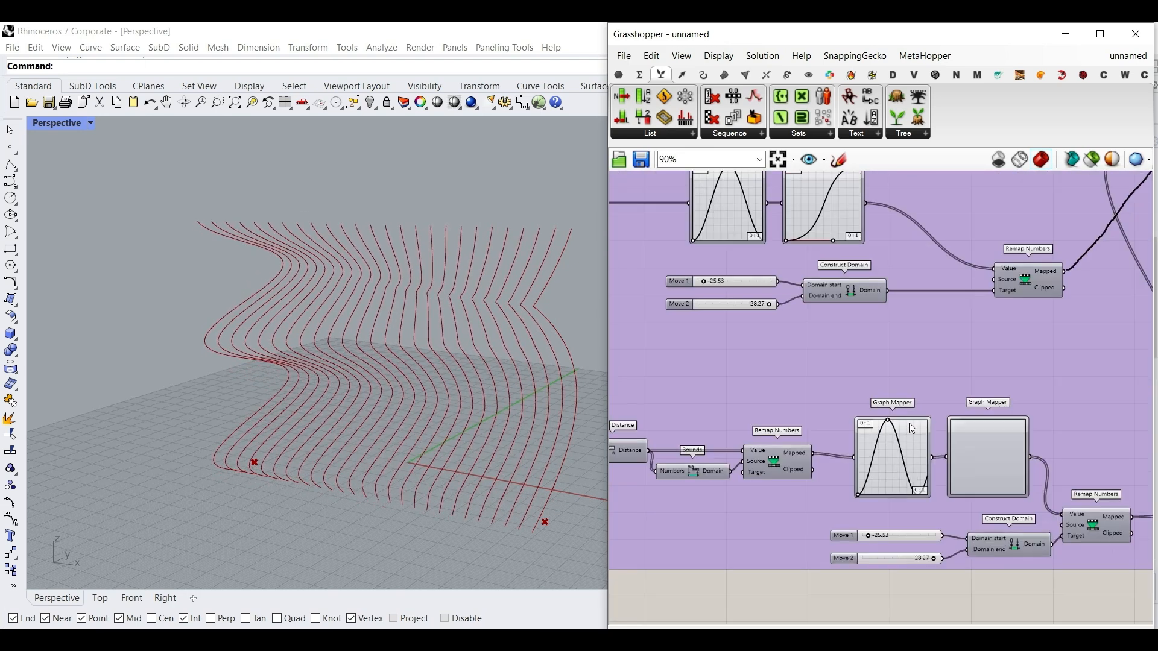
Step: Set that group's t (Location) slider to 0.36
{"action": "right_click_drag", "start_coordinate": [804, 453], "coordinate": [925, 454]}
{"action": "scroll", "coordinate": [722, 454], "scroll_direction": "up", "scroll_amount": 5}
{"action": "scroll", "coordinate": [722, 453], "scroll_direction": "up", "scroll_amount": 5}
{"action": "left_click_drag", "start_coordinate": [815, 464], "coordinate": [784, 464]}
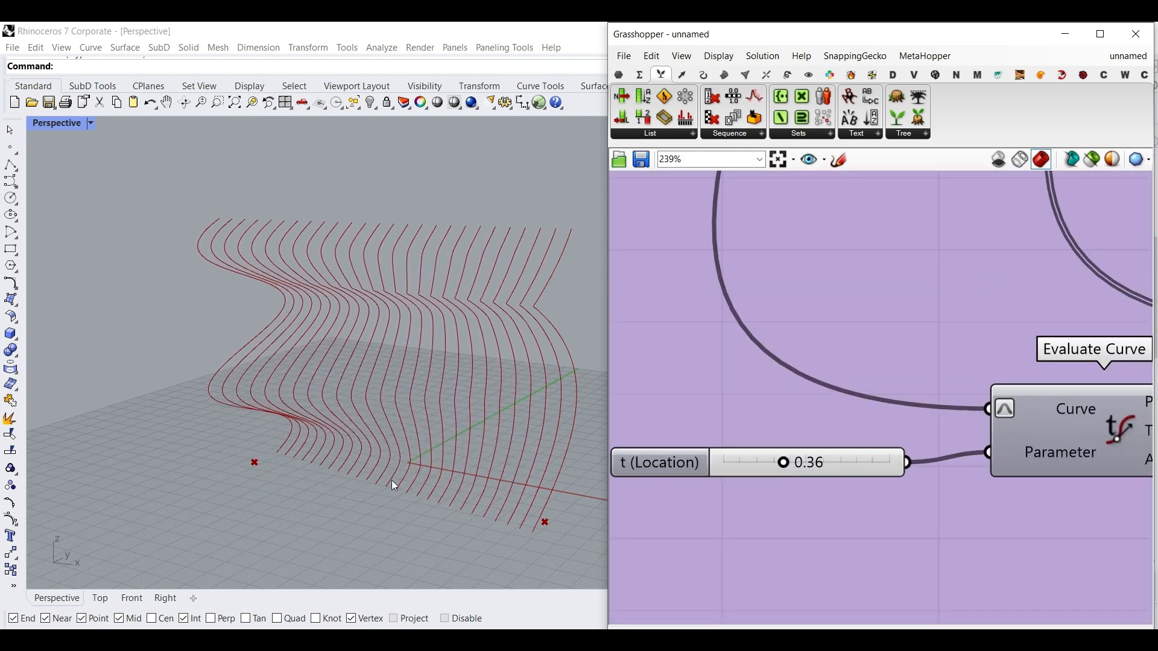
{"action": "right_click_drag", "start_coordinate": [306, 422], "coordinate": [374, 370]}
Step: Add a Bounding Box component beside the Tween Curve and connect the Tween output to its Content input
{"action": "scroll", "coordinate": [786, 386], "scroll_direction": "down", "scroll_amount": 10}
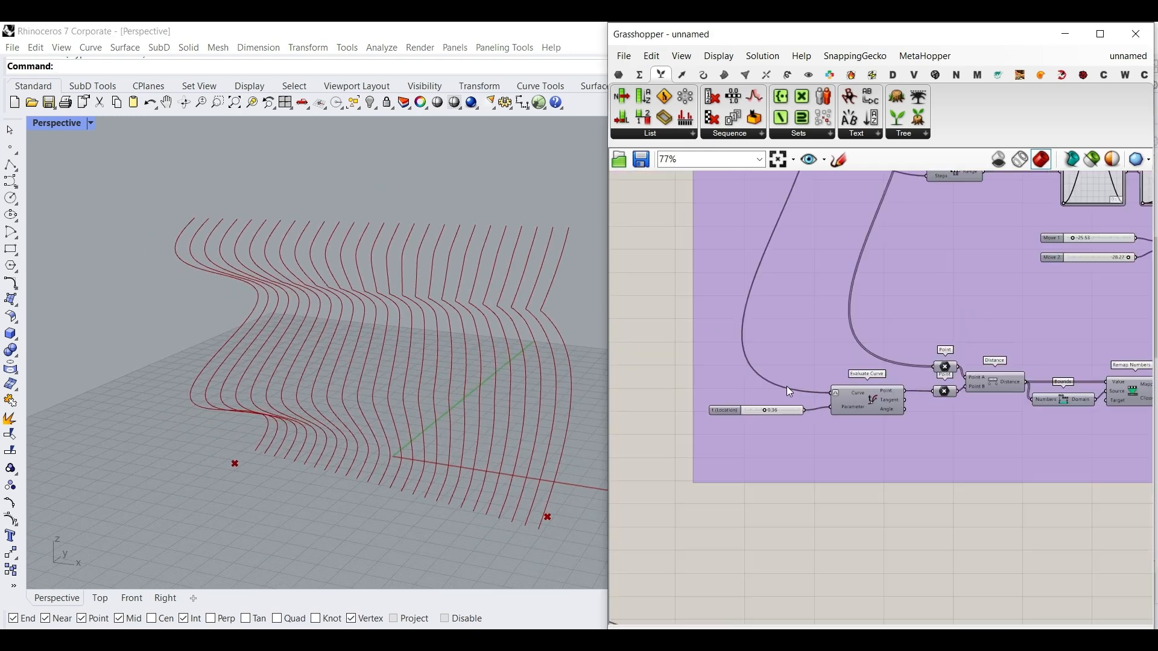
{"action": "right_click_drag", "start_coordinate": [935, 391], "coordinate": [756, 381]}
{"action": "right_click_drag", "start_coordinate": [982, 400], "coordinate": [795, 395]}
{"action": "scroll", "coordinate": [848, 430], "scroll_direction": "up", "scroll_amount": 8}
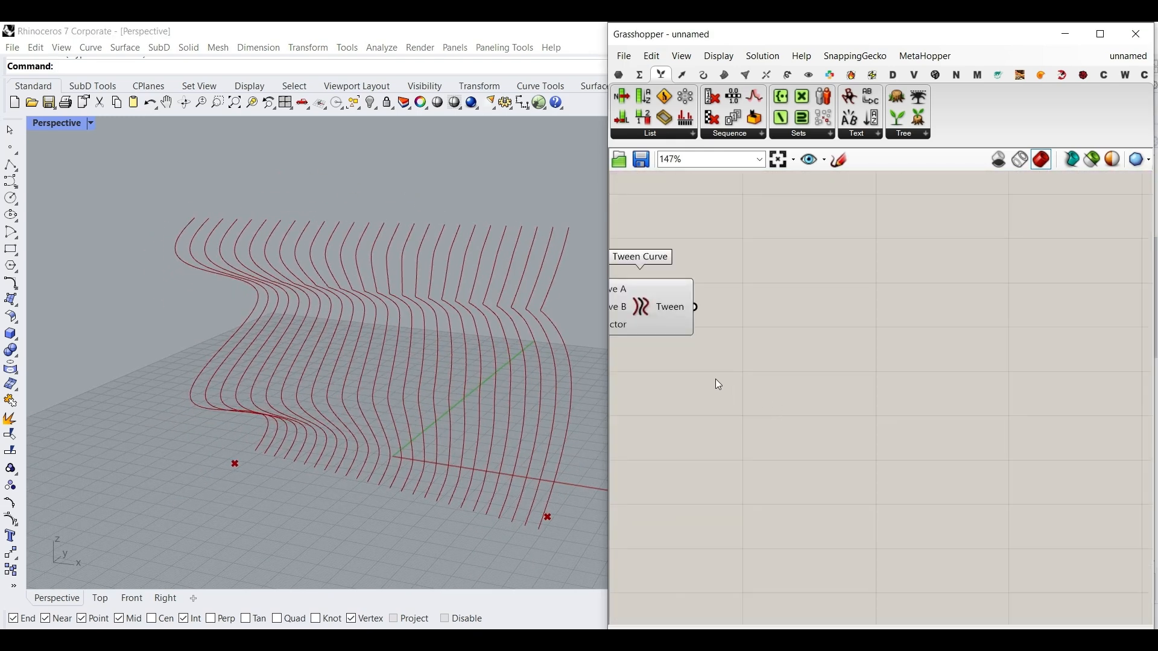
{"action": "right_click_drag", "start_coordinate": [716, 381], "coordinate": [800, 448]}
{"action": "right_click_drag", "start_coordinate": [484, 429], "coordinate": [357, 416]}
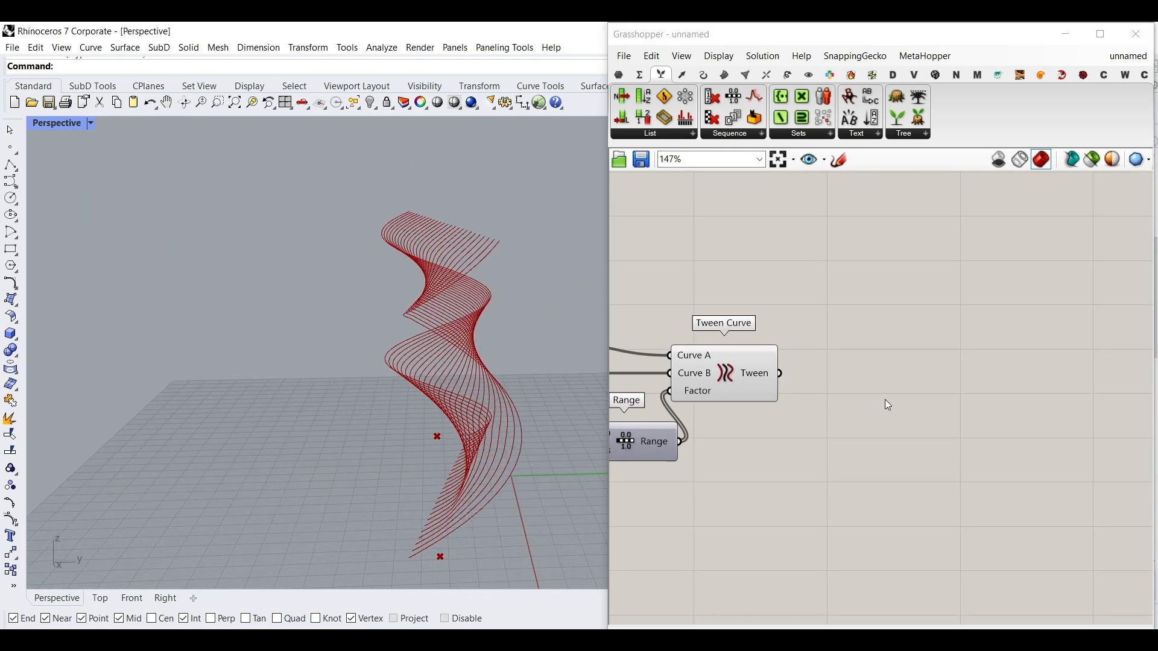
{"action": "scroll", "coordinate": [764, 363], "scroll_direction": "up", "scroll_amount": 1}
{"action": "scroll", "coordinate": [761, 358], "scroll_direction": "up", "scroll_amount": 1}
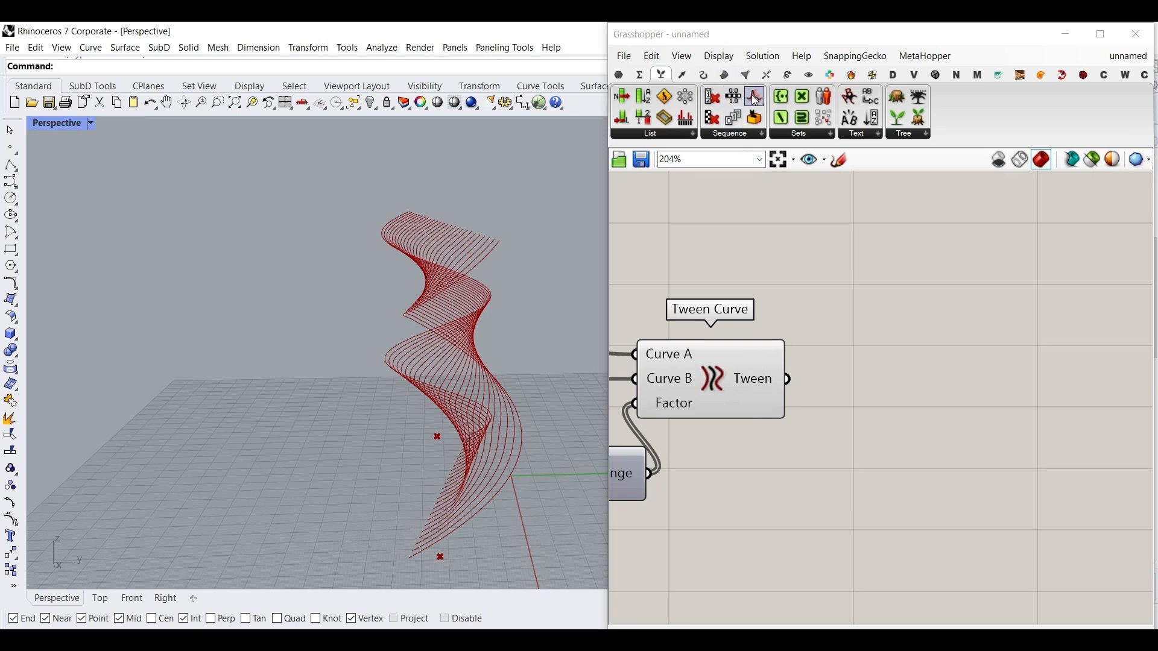
{"action": "left_click", "coordinate": [725, 75]}
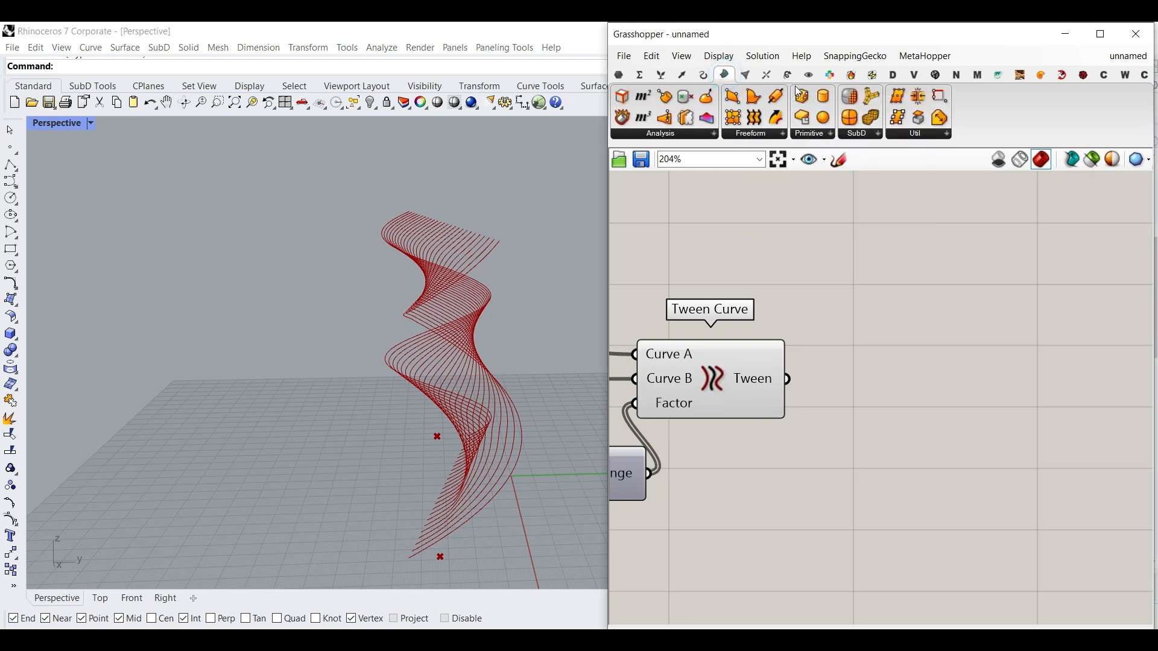
{"action": "left_click_drag", "start_coordinate": [854, 438], "coordinate": [852, 436]}
{"action": "scroll", "coordinate": [767, 397], "scroll_direction": "up", "scroll_amount": 3}
{"action": "left_click_drag", "start_coordinate": [679, 351], "coordinate": [790, 384]}
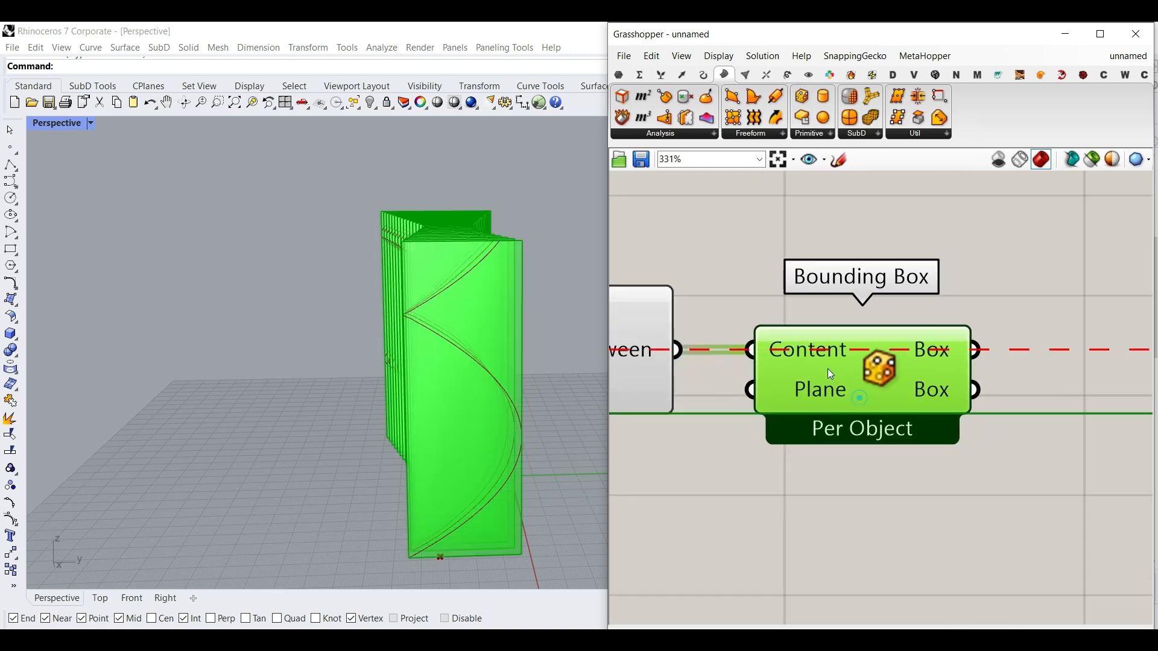
Step: Switch the Bounding Box from Per Object to Union Box so one box encloses all the tween curves
{"action": "right_click_drag", "start_coordinate": [532, 376], "coordinate": [393, 396]}
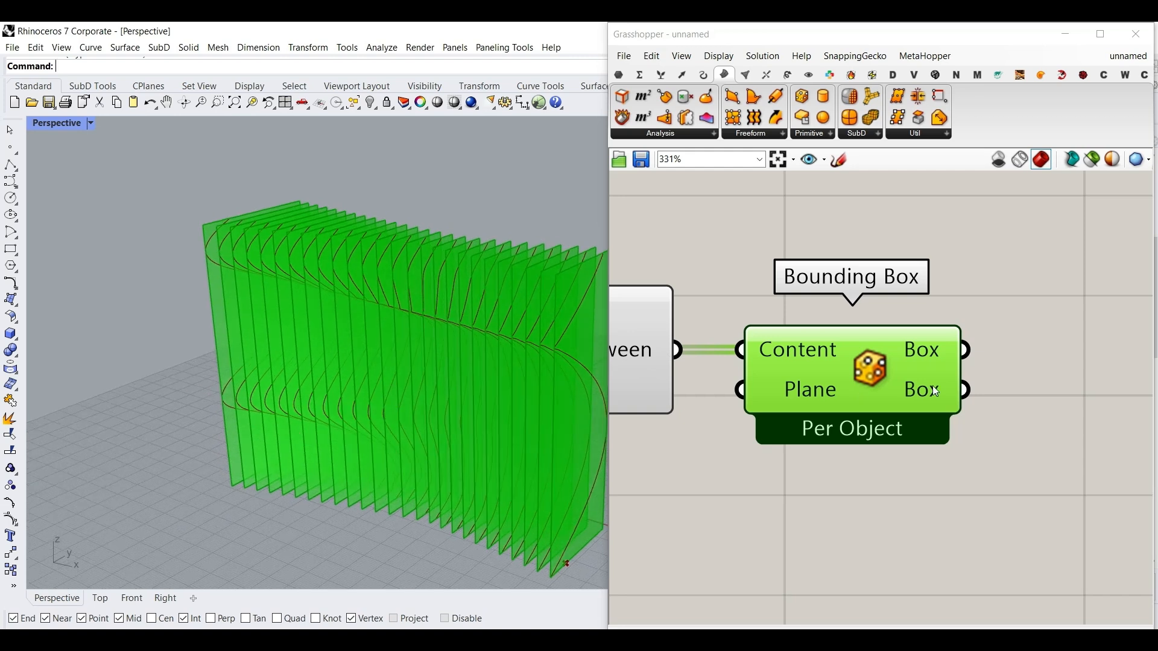
{"action": "right_click", "coordinate": [862, 361]}
{"action": "left_click", "coordinate": [906, 437]}
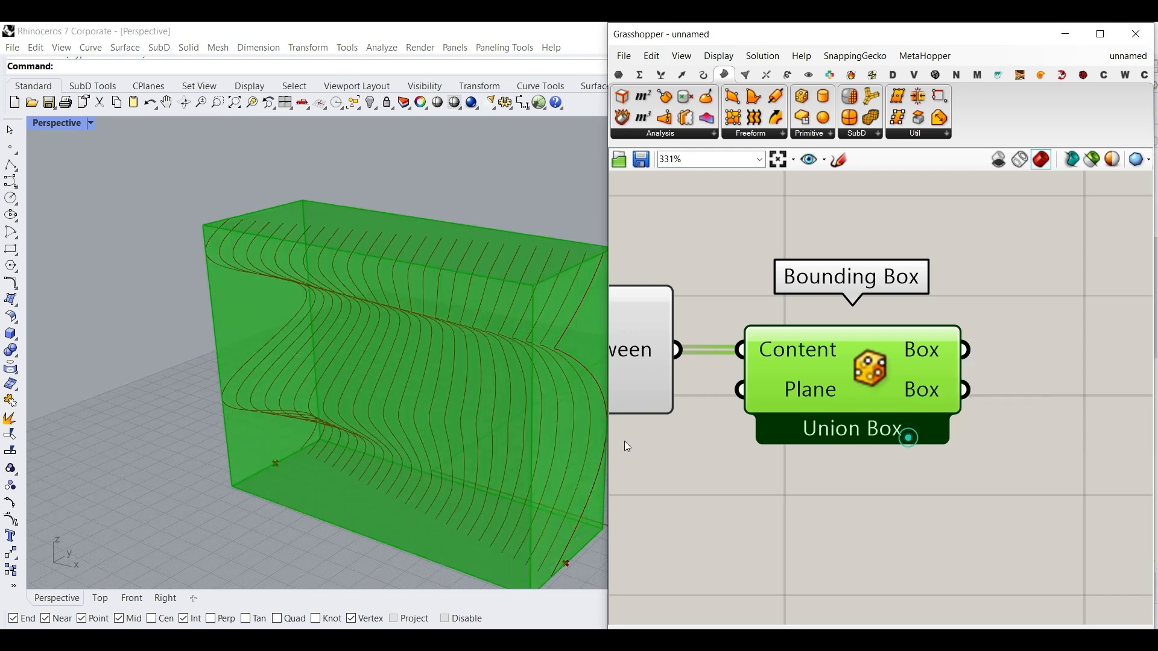
{"action": "right_click_drag", "start_coordinate": [361, 383], "coordinate": [273, 371]}
Step: Add a Deconstruct Brep component and connect the Bounding Box's first Box output to its Brep input
{"action": "right_click_drag", "start_coordinate": [892, 396], "coordinate": [812, 425]}
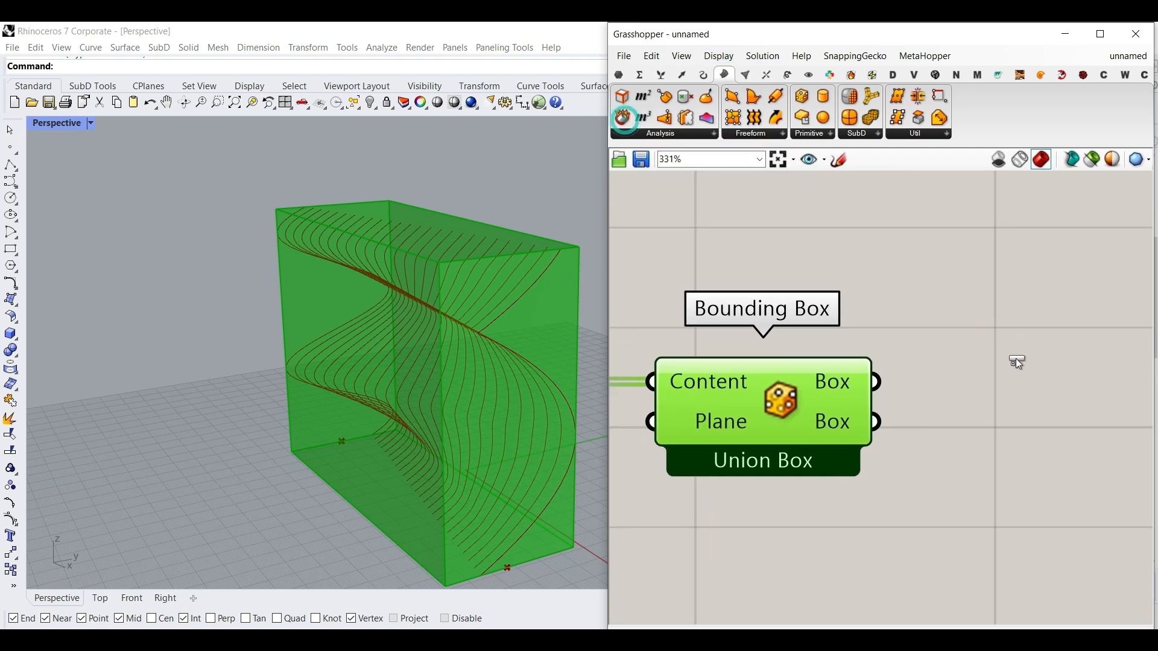
{"action": "left_click_drag", "start_coordinate": [1015, 358], "coordinate": [1008, 368]}
{"action": "left_click_drag", "start_coordinate": [883, 381], "coordinate": [910, 389]}
{"action": "right_click_drag", "start_coordinate": [959, 393], "coordinate": [761, 398]}
{"action": "left_click_drag", "start_coordinate": [775, 399], "coordinate": [824, 383]}
Step: Turn off the preview of the Bounding Box and Deconstruct Brep components
{"action": "scroll", "coordinate": [899, 406], "scroll_direction": "down", "scroll_amount": 3}
{"action": "scroll", "coordinate": [872, 406], "scroll_direction": "down", "scroll_amount": 1}
{"action": "left_click_drag", "start_coordinate": [917, 474], "coordinate": [735, 371]}
{"action": "middle_click", "coordinate": [737, 309]}
{"action": "left_click", "coordinate": [769, 337]}
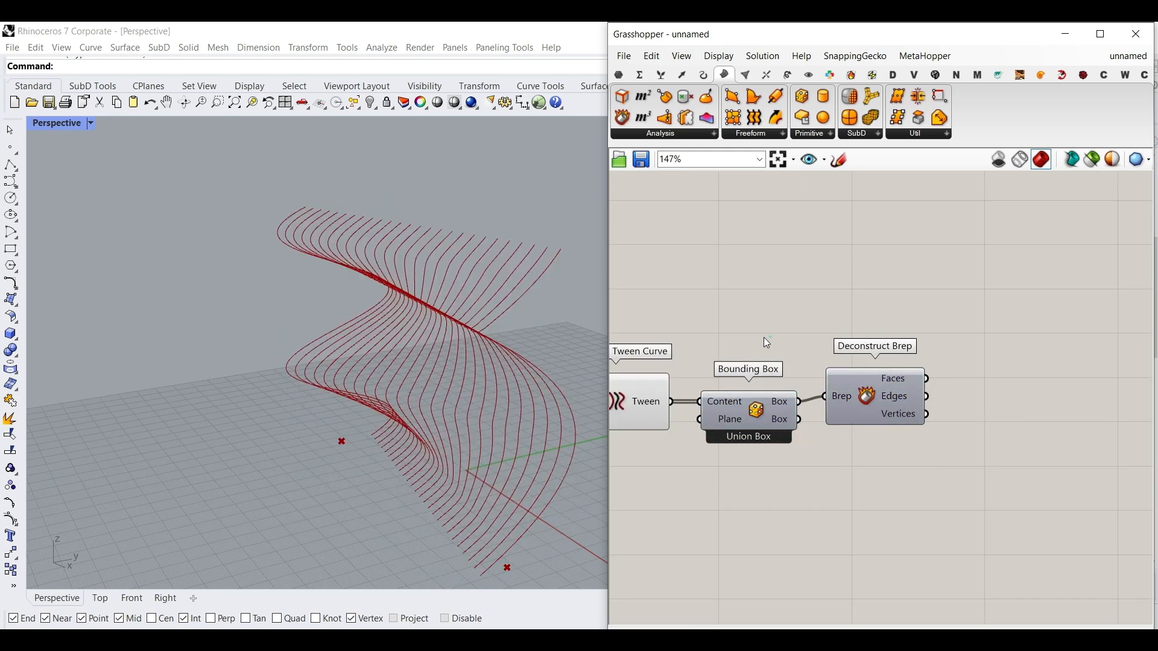
Step: Add a List Item component and connect Deconstruct Brep's Faces output to its List input
{"action": "left_click", "coordinate": [660, 76]}
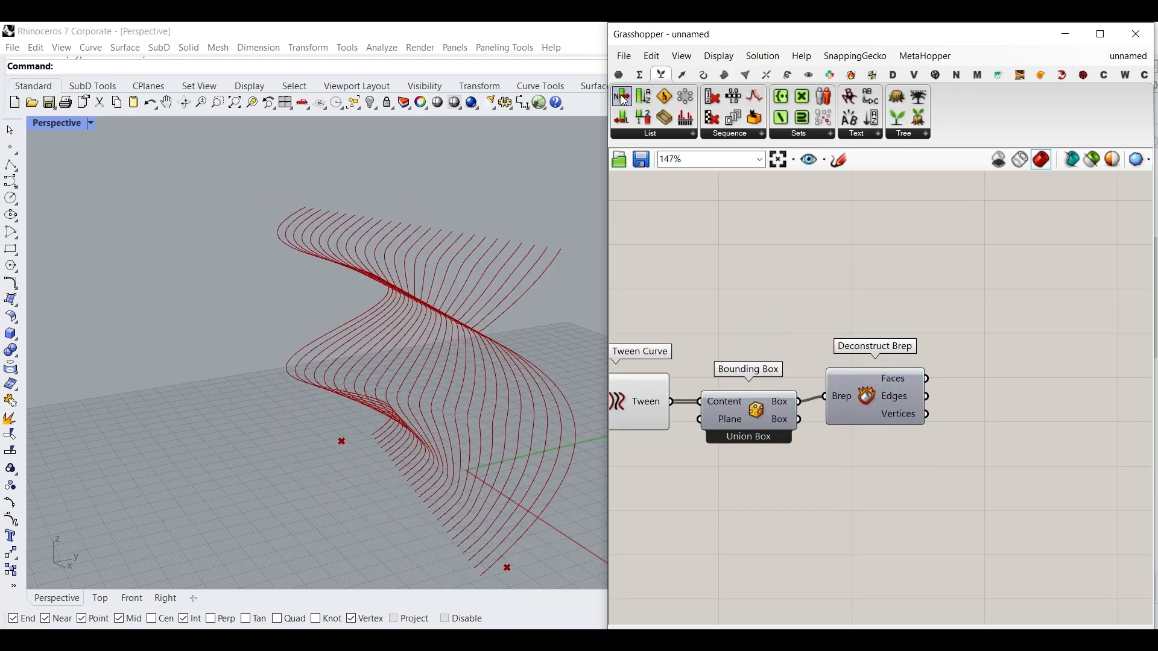
{"action": "left_click_drag", "start_coordinate": [624, 99], "coordinate": [1013, 425]}
{"action": "scroll", "coordinate": [932, 386], "scroll_direction": "up", "scroll_amount": 3}
{"action": "left_click_drag", "start_coordinate": [923, 365], "coordinate": [986, 410]}
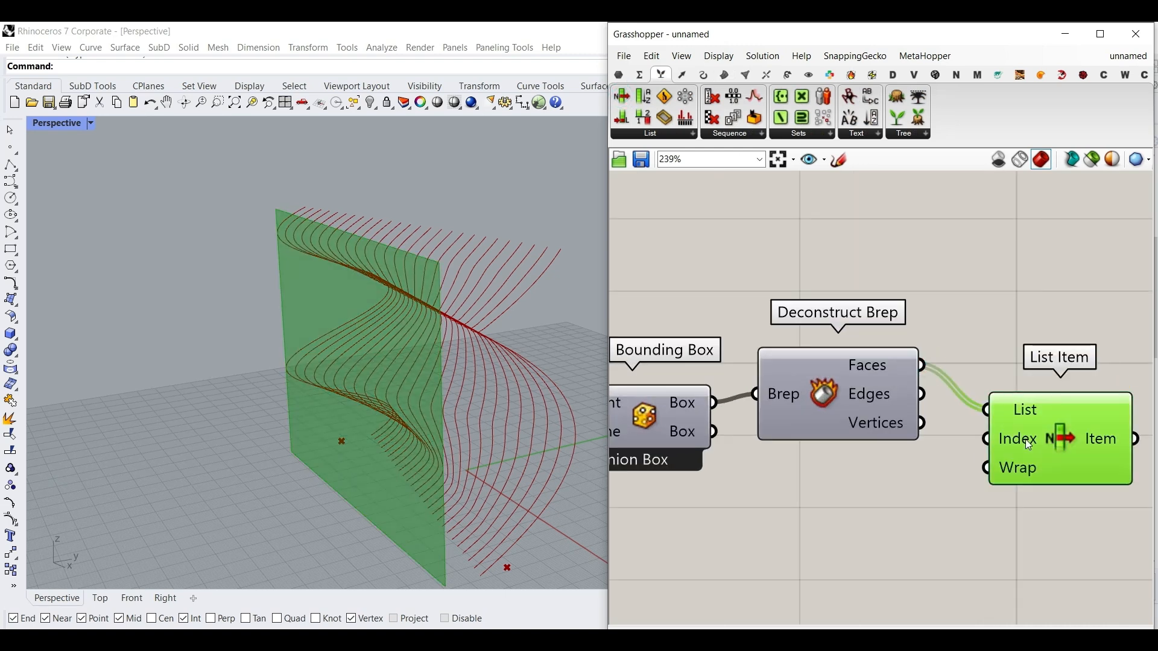
Step: Create a 0..6 number slider, connect it to the List Item's Index and set it to 2
{"action": "left_click", "coordinate": [856, 512]}
{"action": "double_click", "coordinate": [855, 510]}
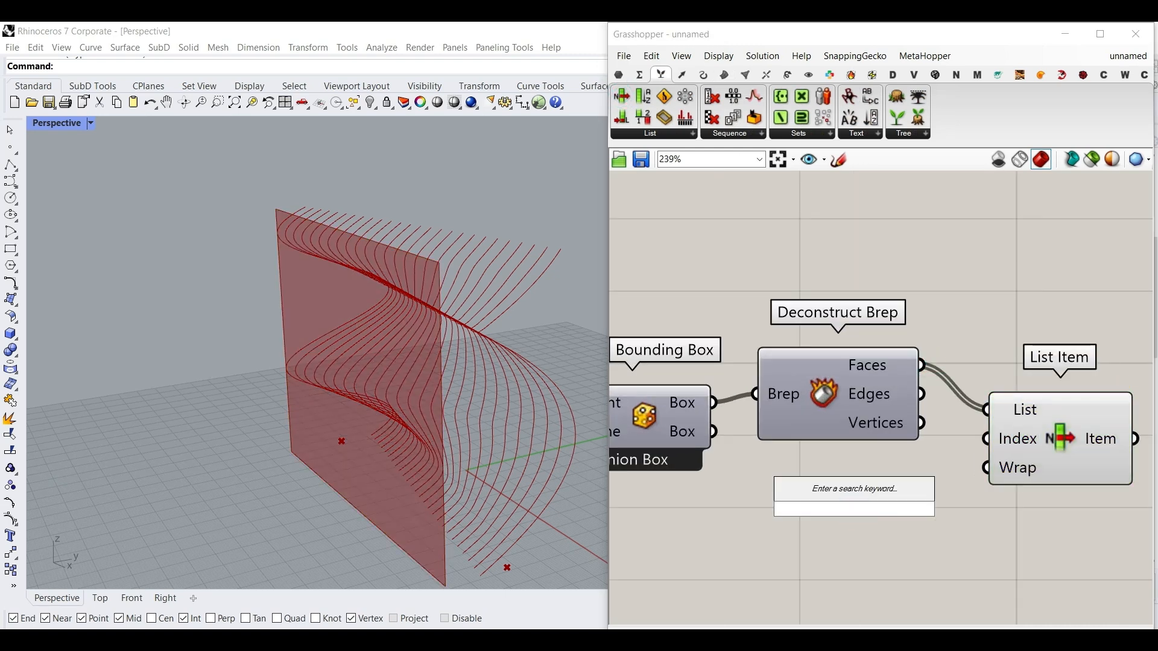
{"action": "type", "text": "0..6"}
{"action": "key", "text": "Return"}
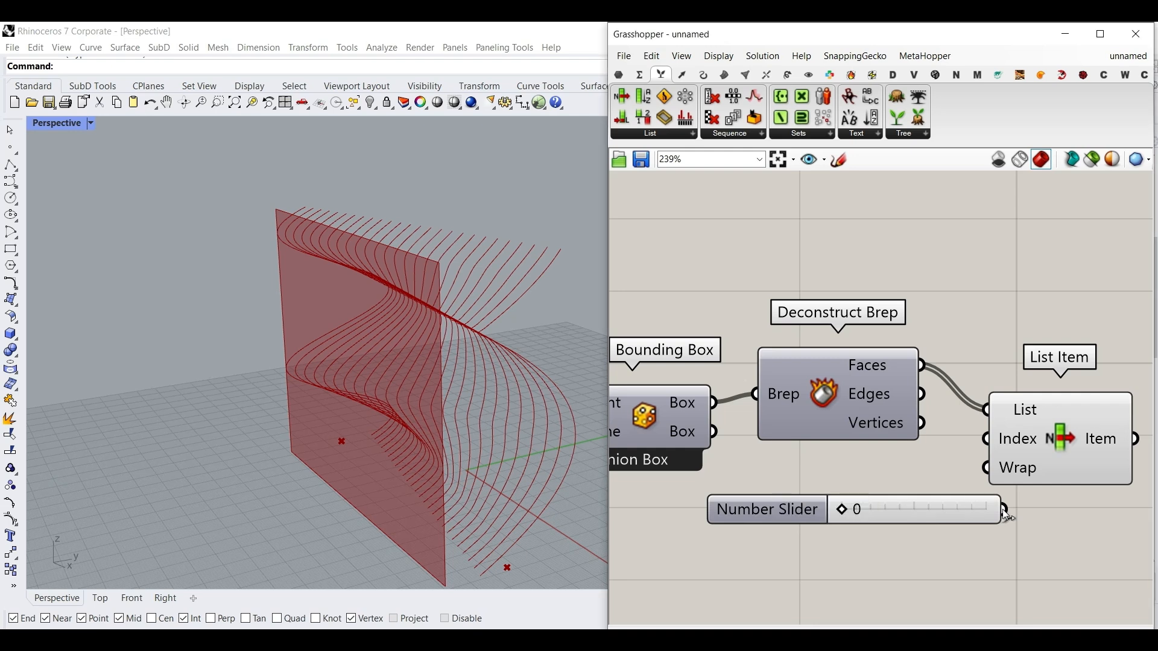
{"action": "left_click_drag", "start_coordinate": [943, 500], "coordinate": [849, 489]}
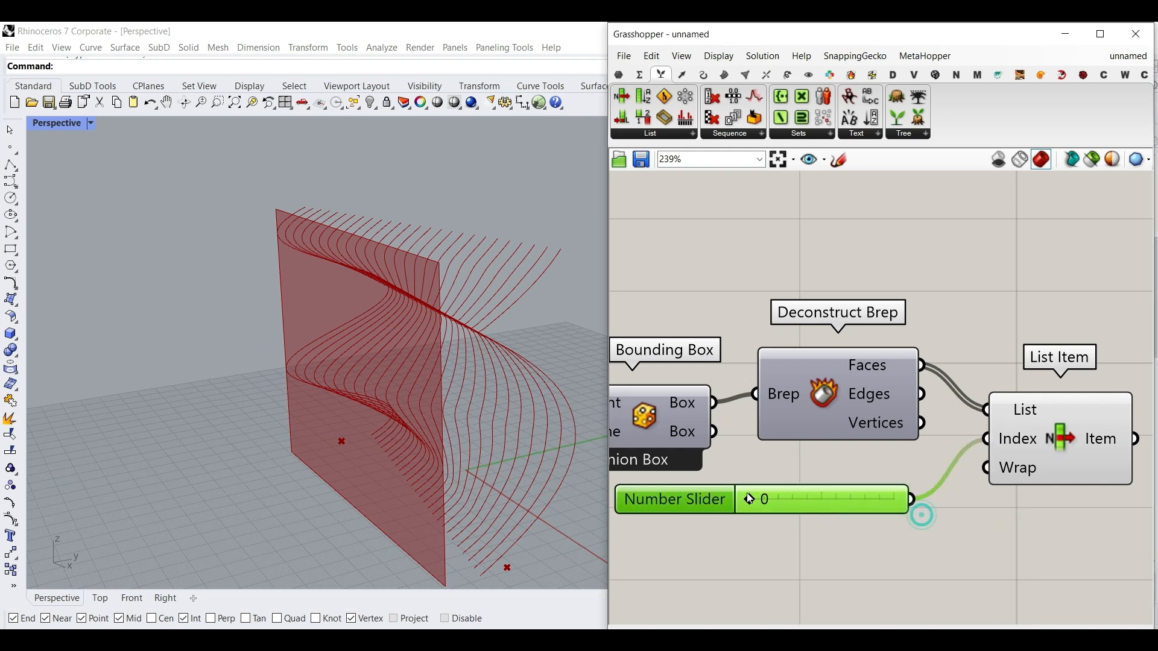
{"action": "left_click_drag", "start_coordinate": [764, 506], "coordinate": [799, 508]}
{"action": "right_click_drag", "start_coordinate": [435, 461], "coordinate": [395, 471]}
Step: Shift the peak of the parabola in the Graph Mapper slightly toward the end of its range
{"action": "scroll", "coordinate": [1061, 401], "scroll_direction": "down", "scroll_amount": 3}
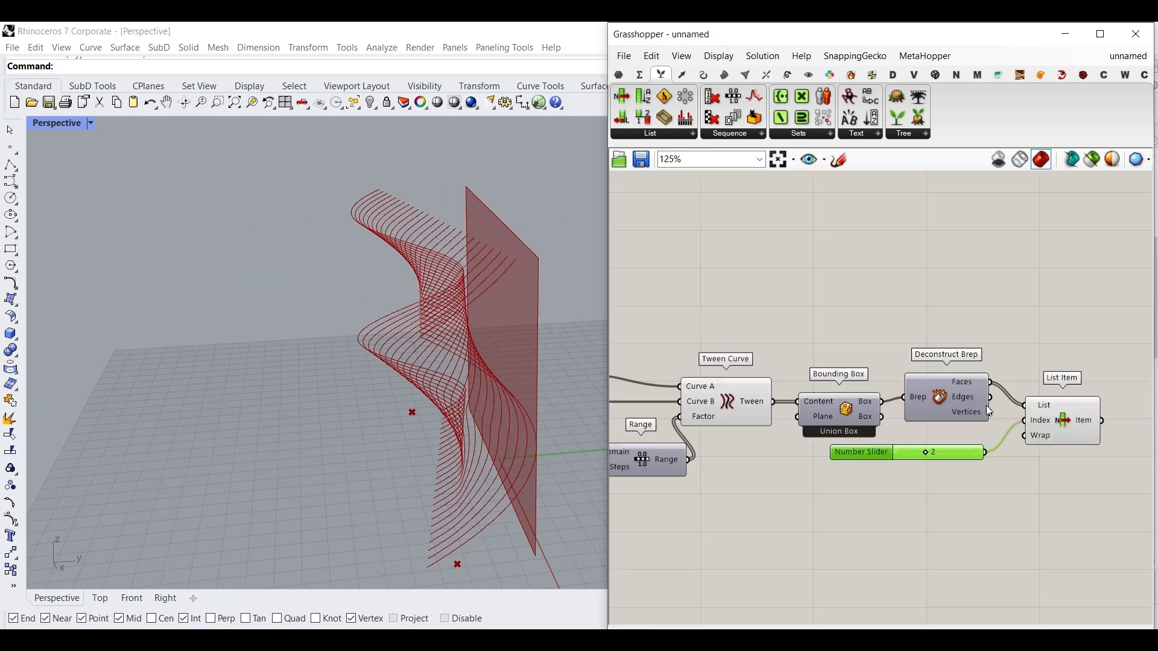
{"action": "scroll", "coordinate": [1019, 422], "scroll_direction": "down", "scroll_amount": 6}
{"action": "right_click_drag", "start_coordinate": [925, 429], "coordinate": [1054, 431]}
{"action": "scroll", "coordinate": [805, 371], "scroll_direction": "up", "scroll_amount": 12}
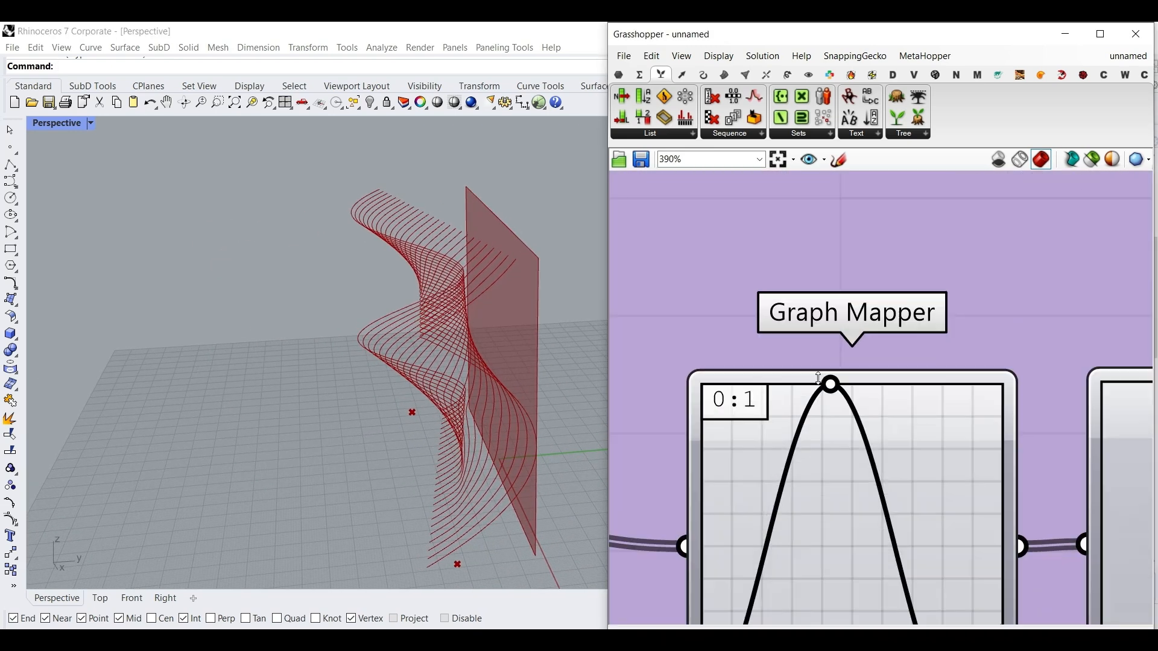
{"action": "left_click_drag", "start_coordinate": [832, 385], "coordinate": [859, 389]}
{"action": "scroll", "coordinate": [850, 431], "scroll_direction": "down", "scroll_amount": 5}
{"action": "scroll", "coordinate": [838, 416], "scroll_direction": "down", "scroll_amount": 6}
Step: Narrow the curve's displacement range by raising the Move 1 slider and lowering the Move 2 slider
{"action": "scroll", "coordinate": [814, 434], "scroll_direction": "up", "scroll_amount": 8}
{"action": "left_click_drag", "start_coordinate": [772, 422], "coordinate": [837, 416]}
{"action": "left_click_drag", "start_coordinate": [973, 488], "coordinate": [869, 486]}
Step: Fine-tune the two domain sliders beneath the Graph Mapper with the upward-opening parabola
{"action": "scroll", "coordinate": [881, 509], "scroll_direction": "down", "scroll_amount": 7}
{"action": "right_click_drag", "start_coordinate": [856, 603], "coordinate": [820, 175]}
{"action": "right_click_drag", "start_coordinate": [832, 293], "coordinate": [845, 150]}
{"action": "scroll", "coordinate": [829, 452], "scroll_direction": "up", "scroll_amount": 9}
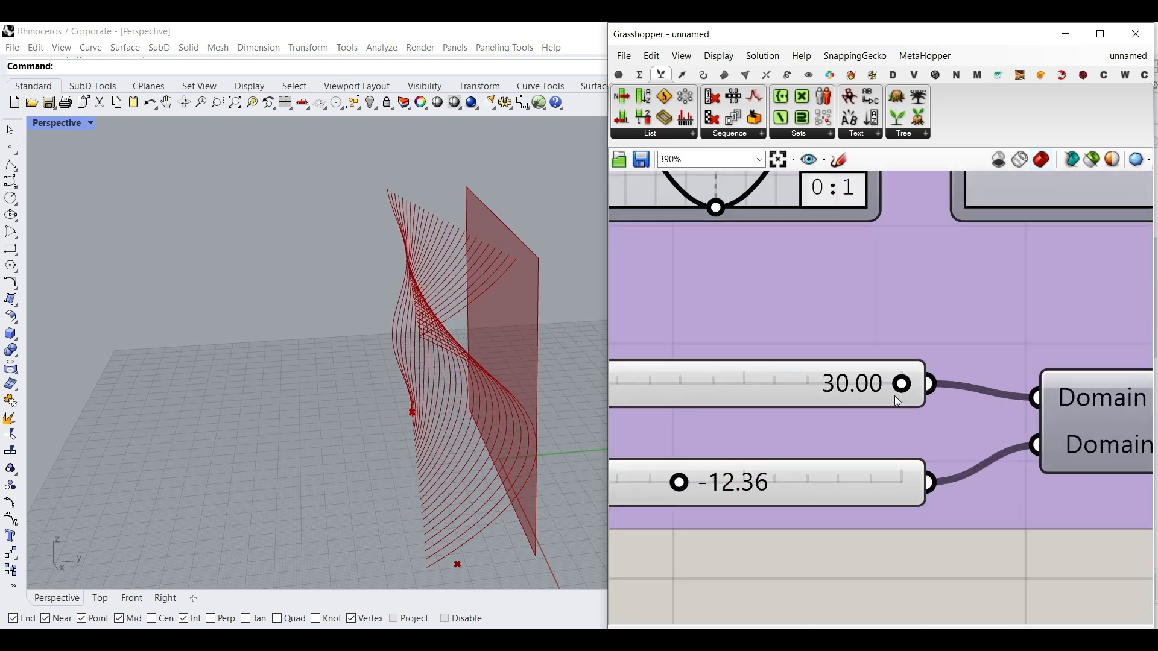
{"action": "mouse_move", "coordinate": [901, 386]}
{"action": "left_mouse_down"}
{"action": "mouse_move", "coordinate": [791, 384]}
{"action": "mouse_move", "coordinate": [898, 384]}
{"action": "left_mouse_up"}
{"action": "mouse_move", "coordinate": [679, 482]}
{"action": "left_mouse_down"}
{"action": "mouse_move", "coordinate": [776, 481]}
{"action": "mouse_move", "coordinate": [667, 482]}
{"action": "mouse_move", "coordinate": [683, 482]}
{"action": "left_mouse_up"}
{"action": "right_click_drag", "start_coordinate": [362, 416], "coordinate": [447, 439]}
Step: Add a Move component and connect the List Item's Item output to its geometry input
{"action": "scroll", "coordinate": [830, 403], "scroll_direction": "down", "scroll_amount": 10}
{"action": "right_click_drag", "start_coordinate": [1140, 354], "coordinate": [656, 497]}
{"action": "scroll", "coordinate": [809, 323], "scroll_direction": "up", "scroll_amount": 8}
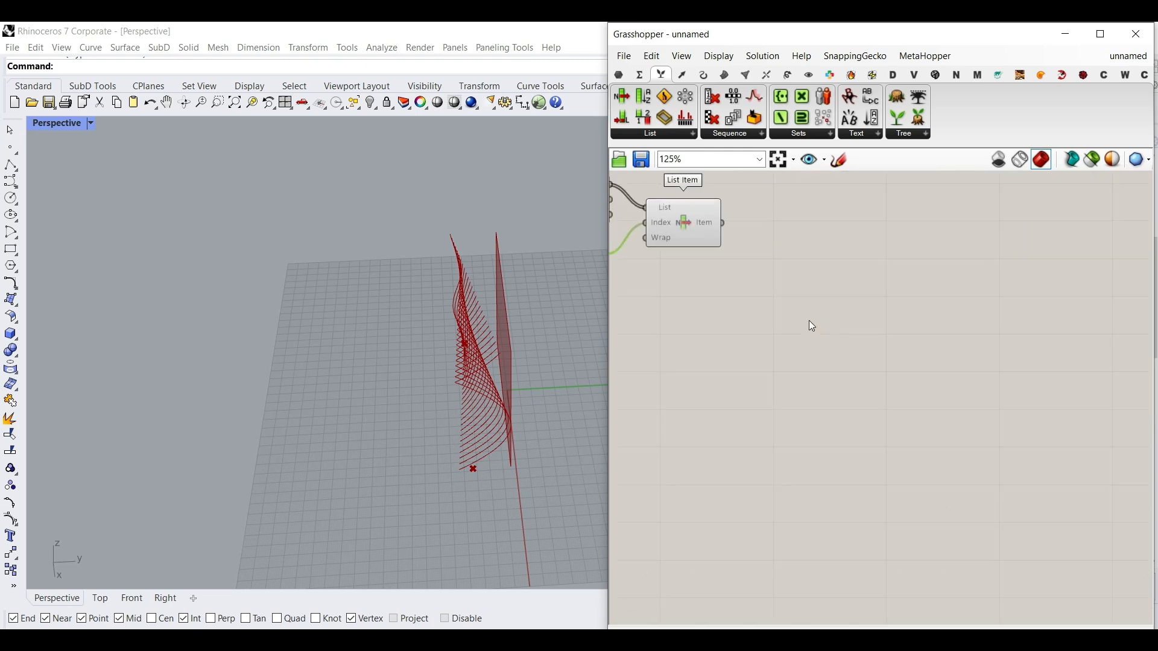
{"action": "left_click", "coordinate": [787, 75]}
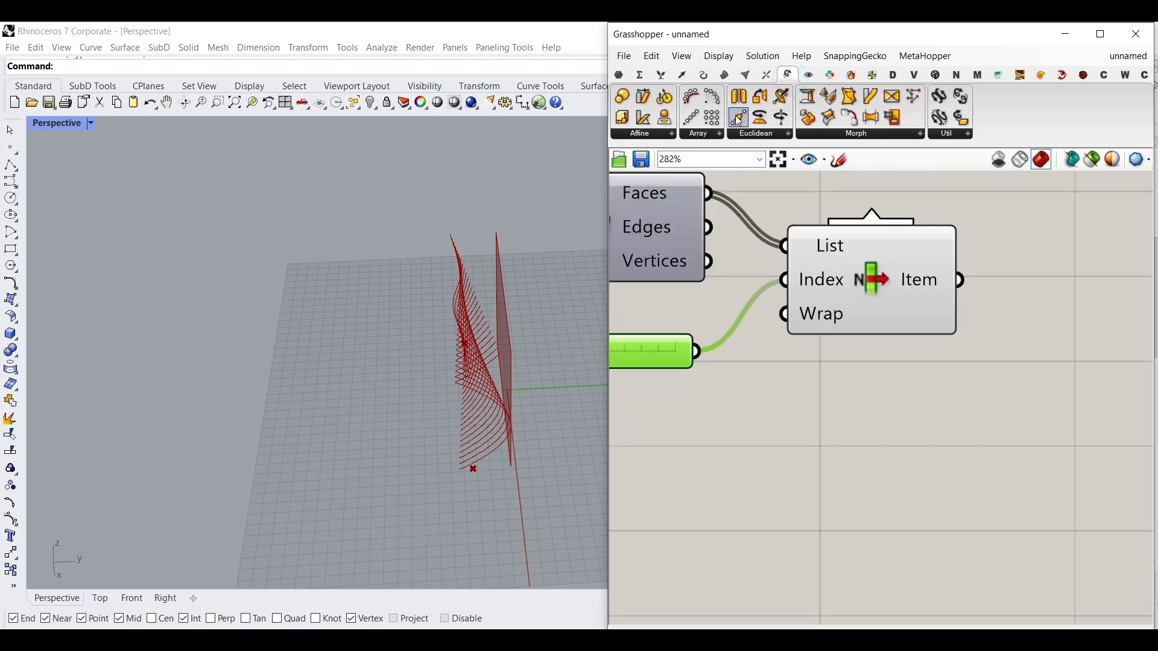
{"action": "left_click_drag", "start_coordinate": [1113, 417], "coordinate": [1077, 361]}
{"action": "left_click_drag", "start_coordinate": [962, 271], "coordinate": [1071, 374]}
Step: Add a Unit Y component below the List Item and connect its Unit vector output to the Move component's motion input
{"action": "double_click", "coordinate": [904, 400]}
{"action": "type", "text": "unit y"}
{"action": "left_click", "coordinate": [886, 371]}
{"action": "left_click_drag", "start_coordinate": [966, 419], "coordinate": [1025, 408]}
{"action": "right_click_drag", "start_coordinate": [928, 446], "coordinate": [1110, 447]}
{"action": "left_click_drag", "start_coordinate": [1051, 427], "coordinate": [1043, 434]}
Step: Create a number slider with the value 2.22 and connect it to the Unit Y component's Factor input
{"action": "double_click", "coordinate": [757, 449]}
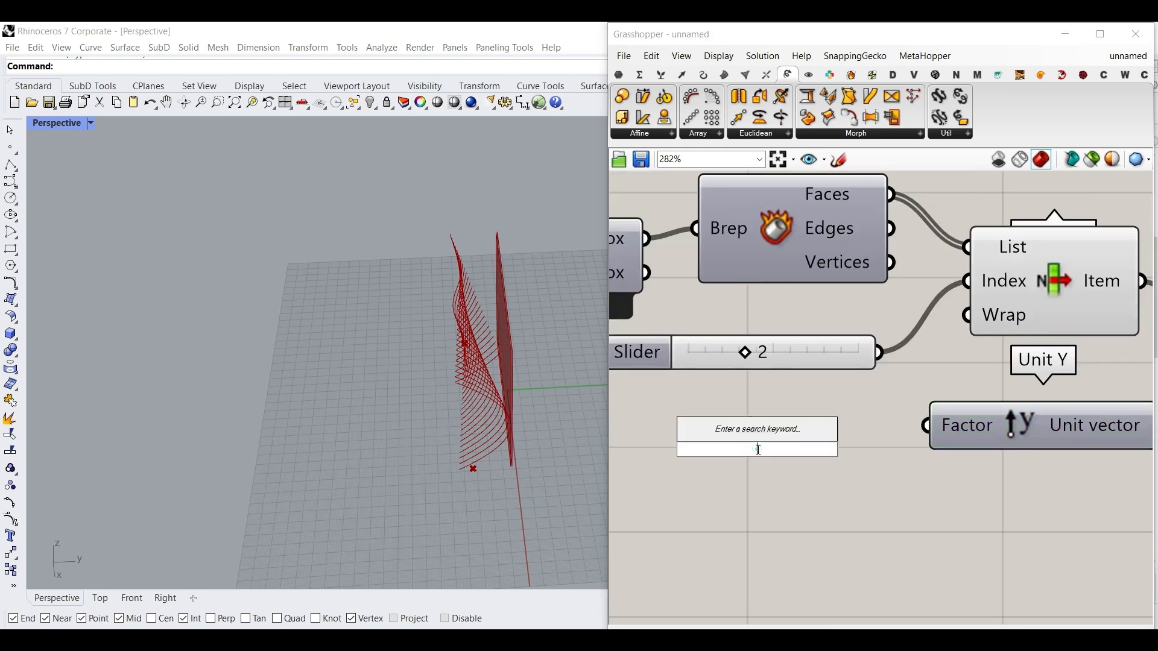
{"action": "type", "text": "2"}
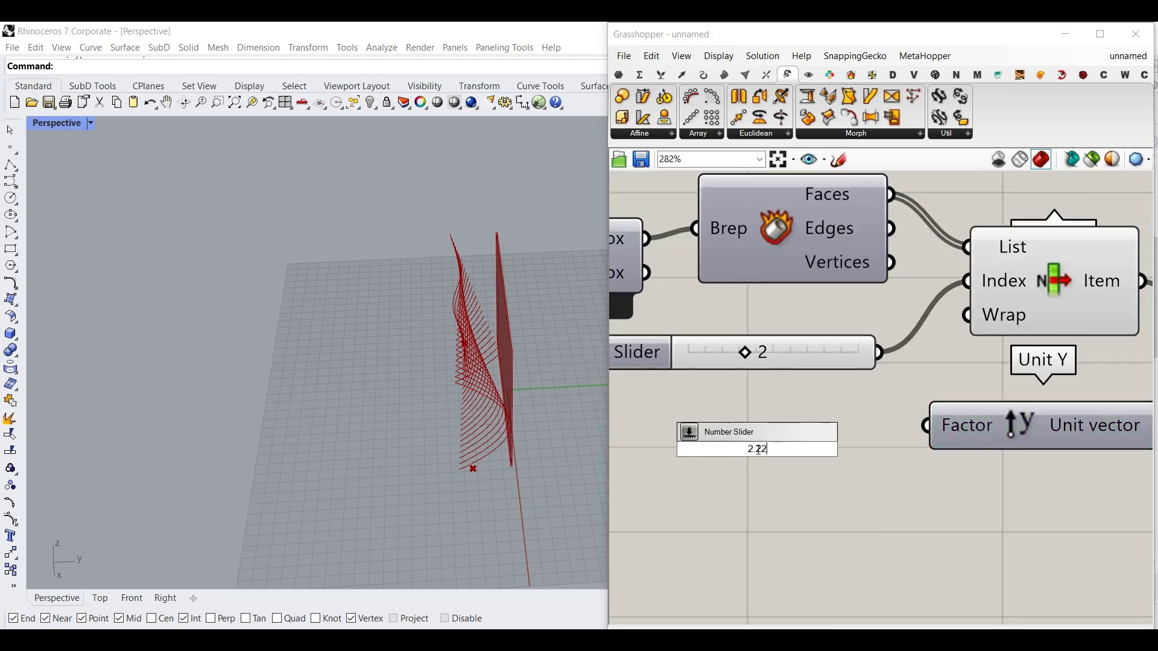
{"action": "type", "text": ".22"}
{"action": "key", "text": "Return"}
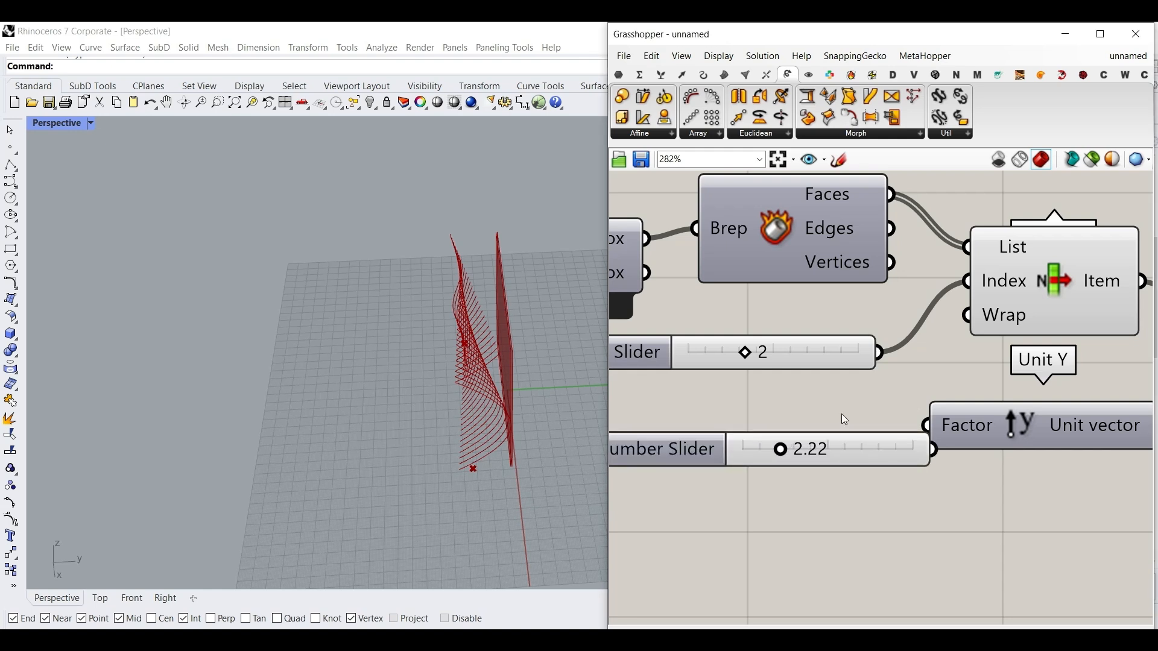
{"action": "left_click_drag", "start_coordinate": [888, 455], "coordinate": [838, 450]}
{"action": "left_click_drag", "start_coordinate": [927, 437], "coordinate": [928, 437]}
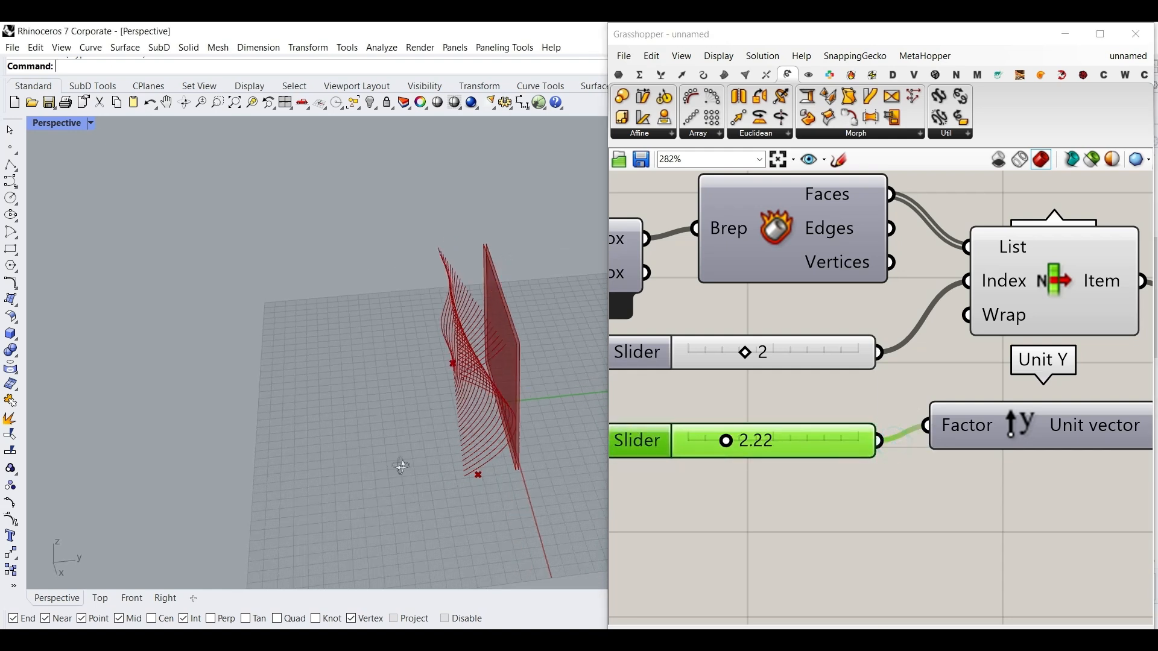
Step: Turn off the preview of the List Item component so only the moved face is displayed
{"action": "scroll", "coordinate": [495, 422], "scroll_direction": "up", "scroll_amount": 8}
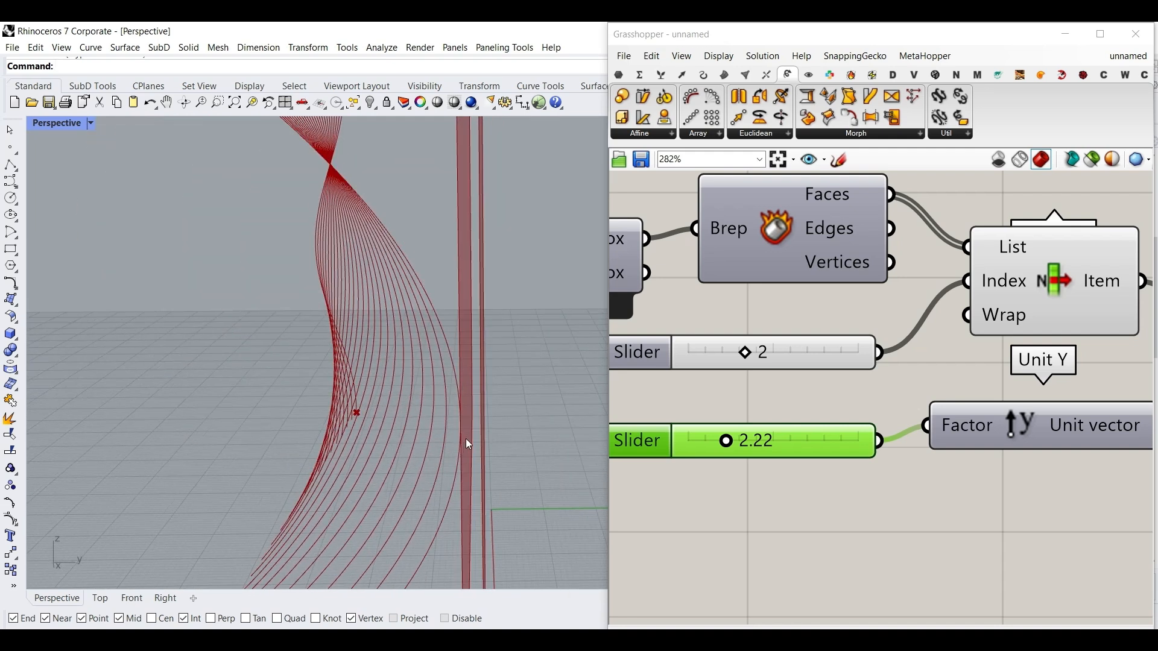
{"action": "right_click", "coordinate": [1044, 270]}
{"action": "left_click", "coordinate": [1061, 311]}
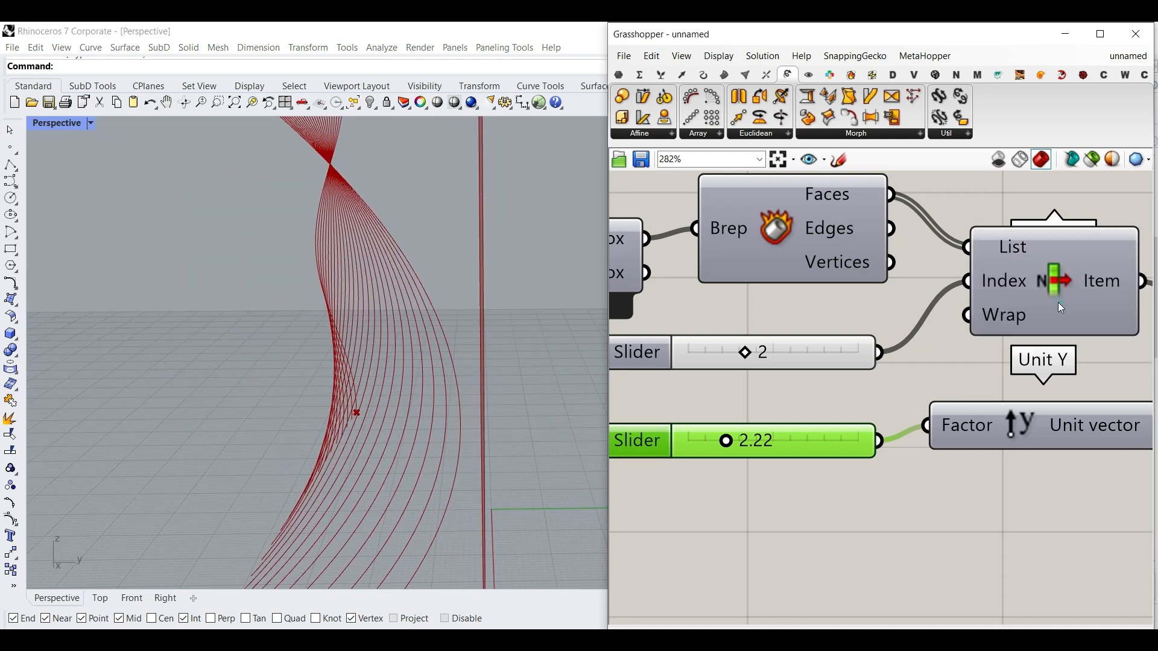
Step: Rename the number slider feeding the Unit Y factor to "Min Thickness"
{"action": "right_click_drag", "start_coordinate": [739, 417], "coordinate": [808, 422]}
{"action": "right_click", "coordinate": [703, 441]}
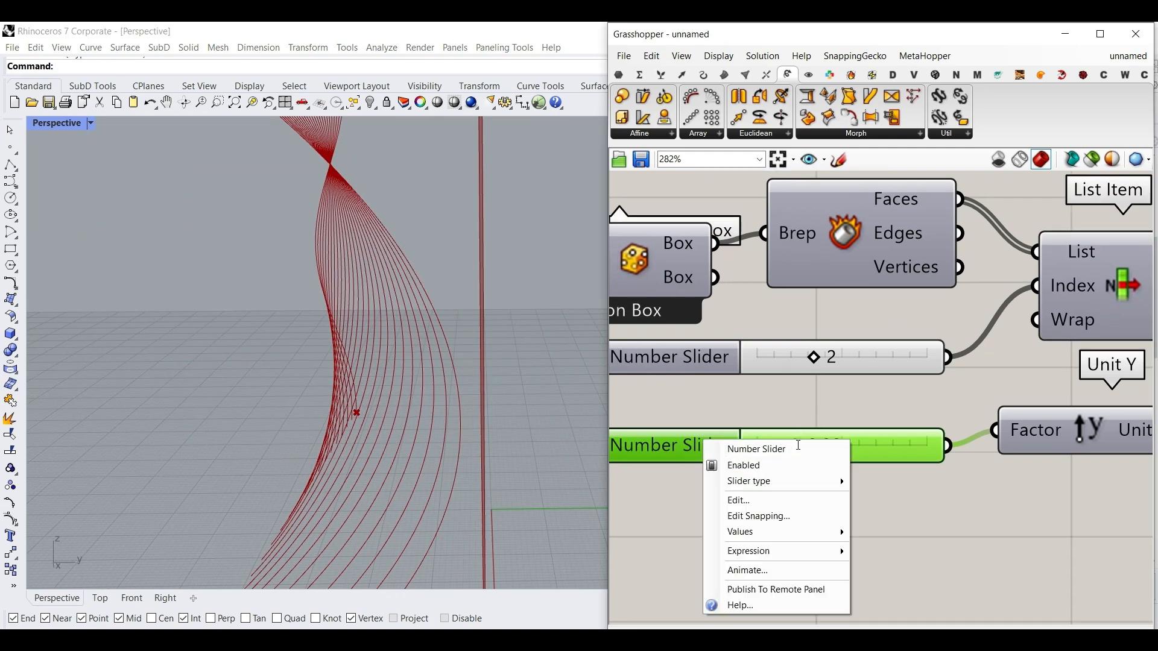
{"action": "left_click_drag", "start_coordinate": [796, 446], "coordinate": [690, 447]}
{"action": "type", "text": "Mi"}
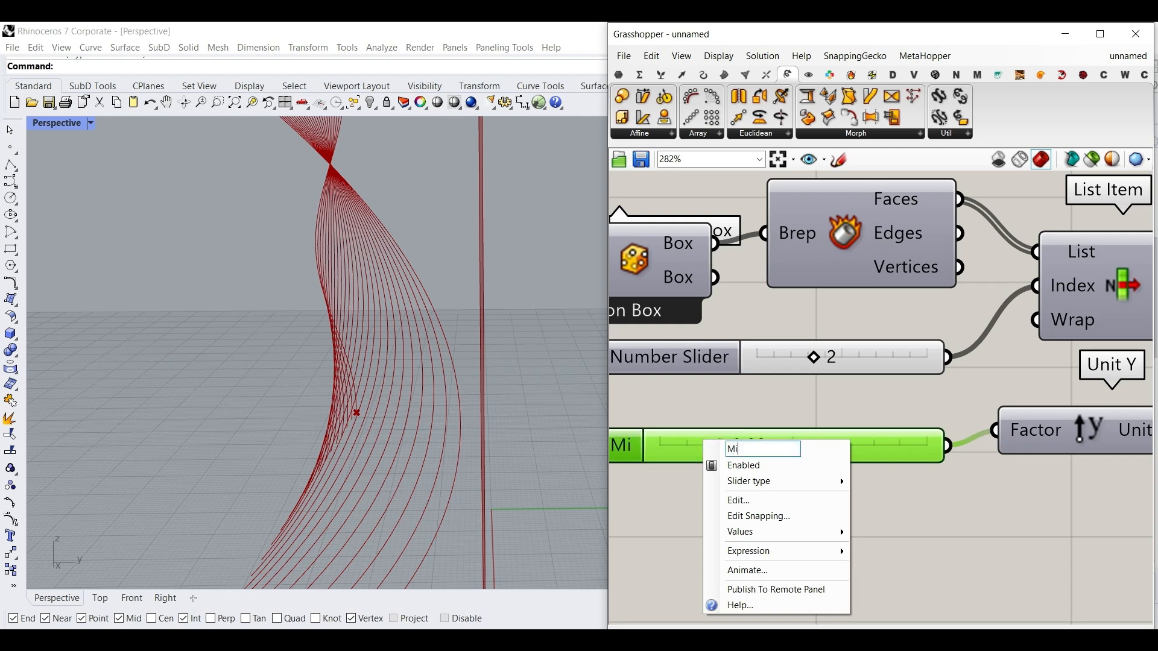
{"action": "type", "text": "n Thic"}
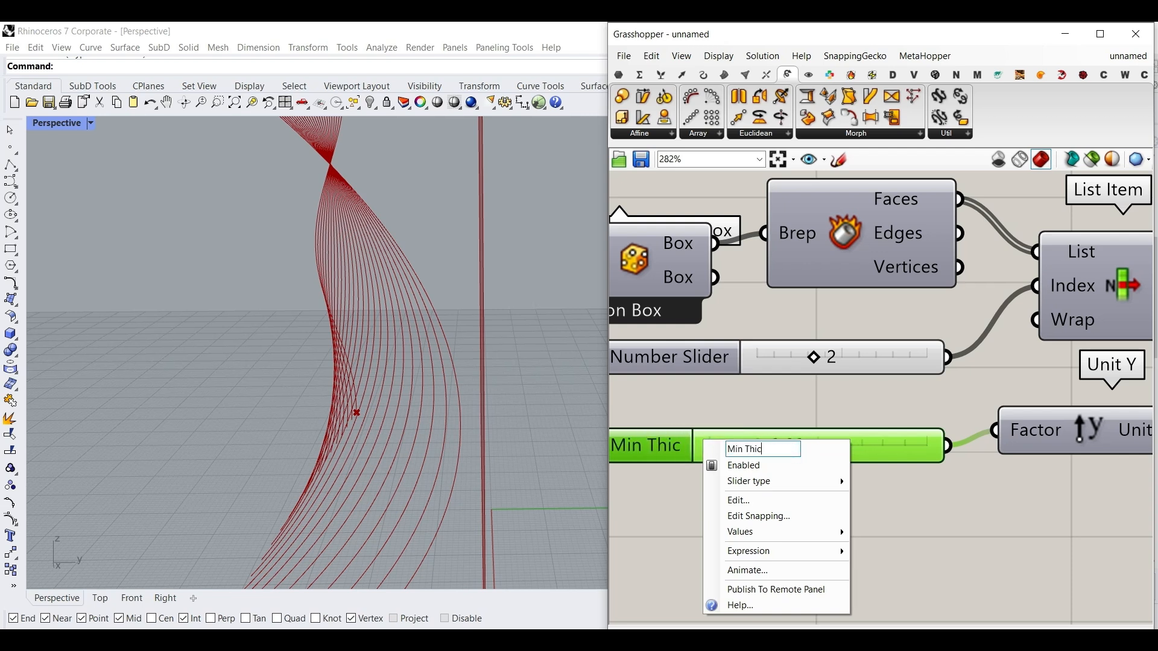
{"action": "type", "text": "kness"}
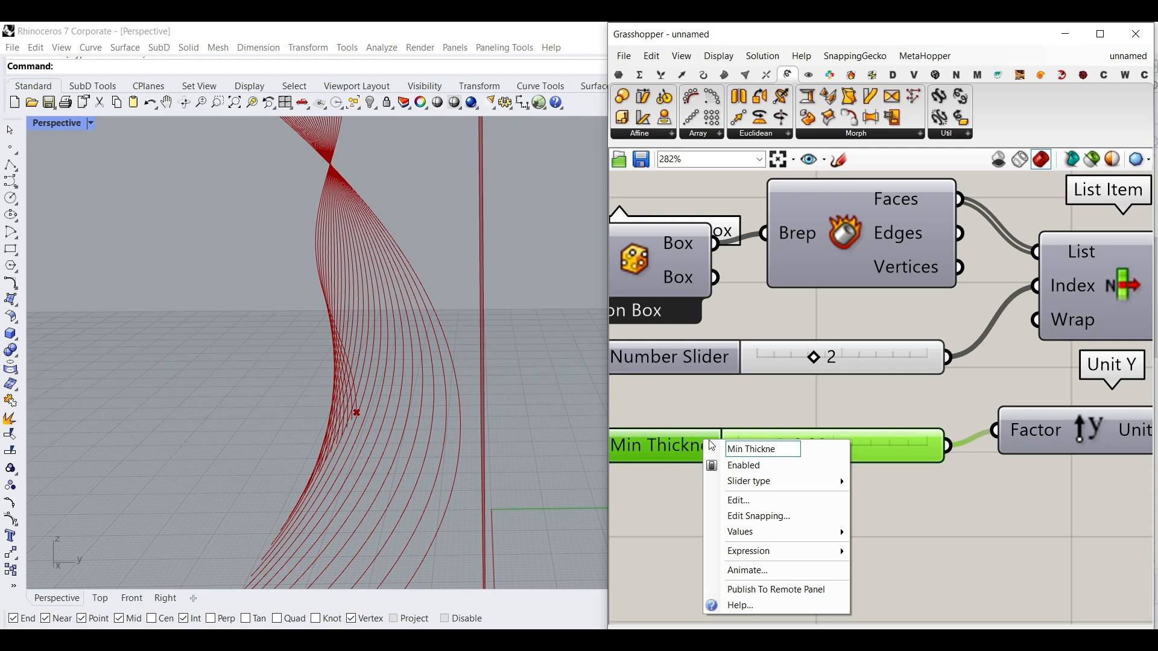
{"action": "left_click", "coordinate": [796, 395]}
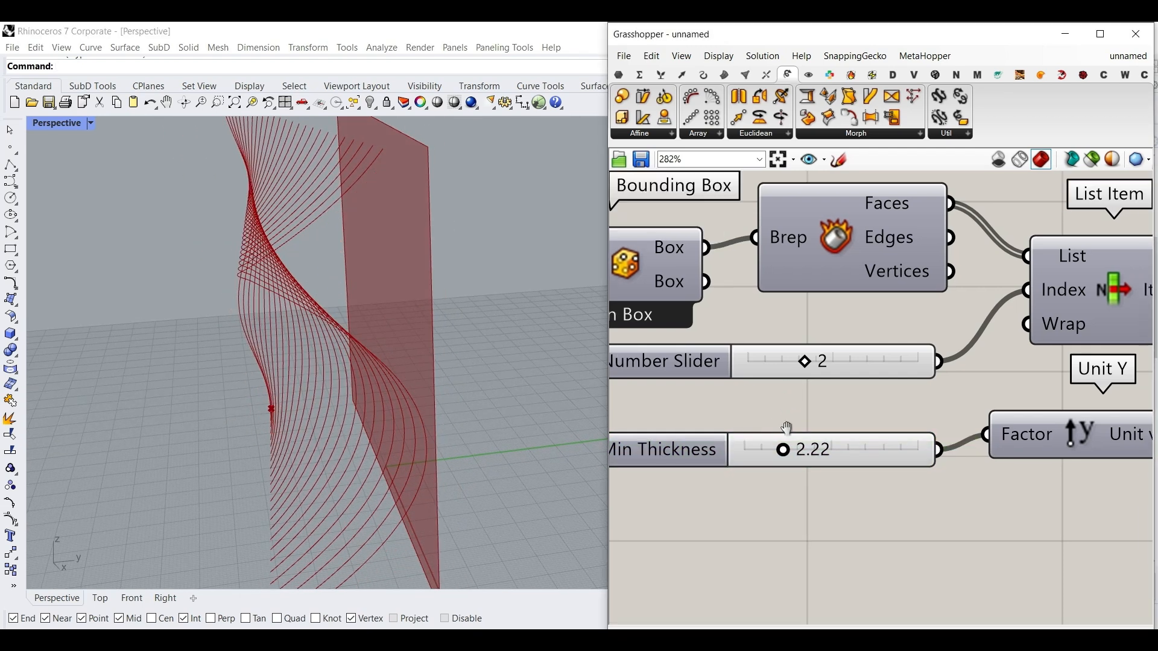
Step: Set the Min Thickness slider to 5.75 to move the face further from the curves
{"action": "scroll", "coordinate": [741, 454], "scroll_direction": "down", "scroll_amount": 4}
{"action": "left_click_drag", "start_coordinate": [744, 454], "coordinate": [756, 453]}
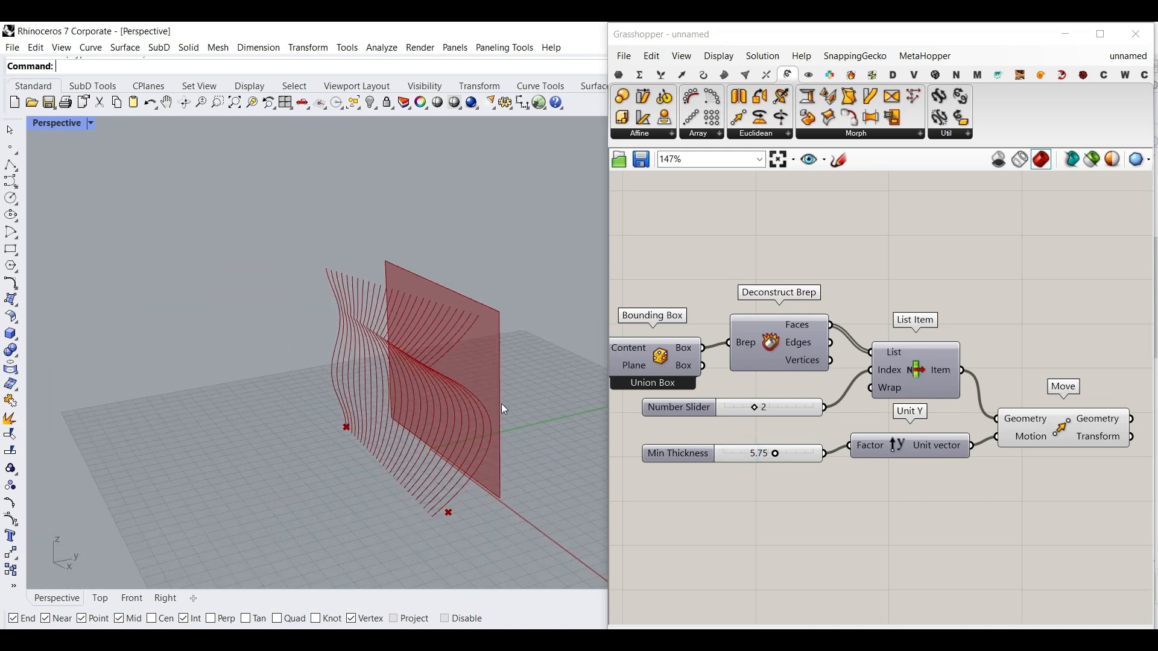
{"action": "right_click_drag", "start_coordinate": [502, 404], "coordinate": [484, 424]}
{"action": "right_click_drag", "start_coordinate": [786, 406], "coordinate": [676, 468]}
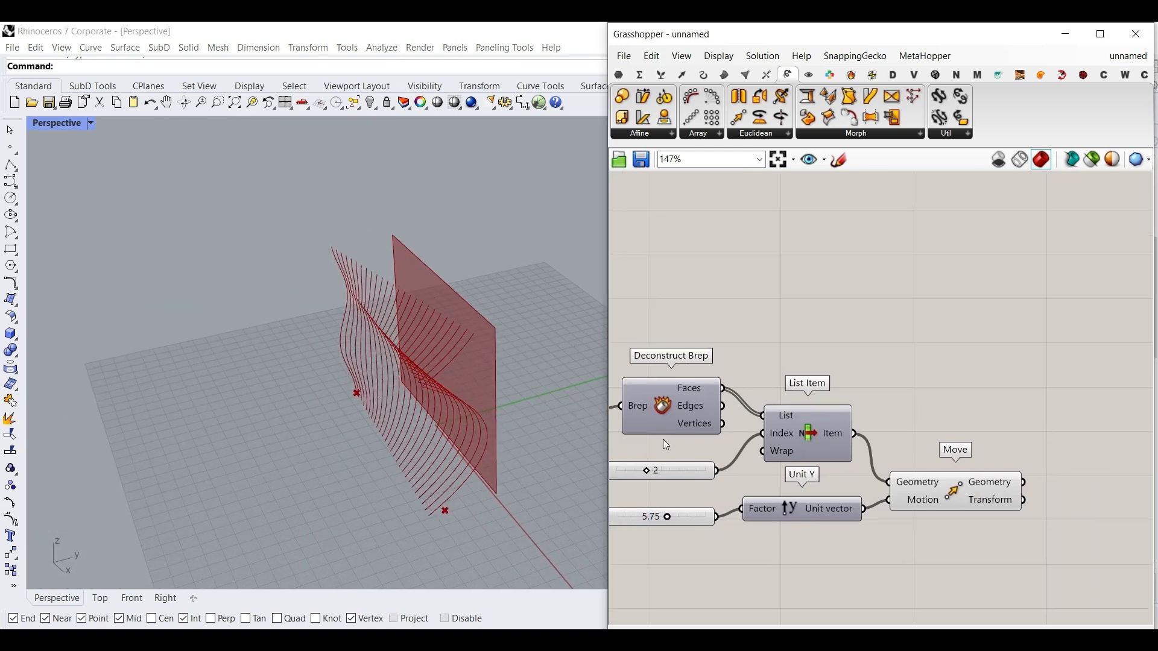
Step: Add a Curve parameter near the Tween Curve component and connect the Tween output to it
{"action": "right_click_drag", "start_coordinate": [648, 432], "coordinate": [932, 446]}
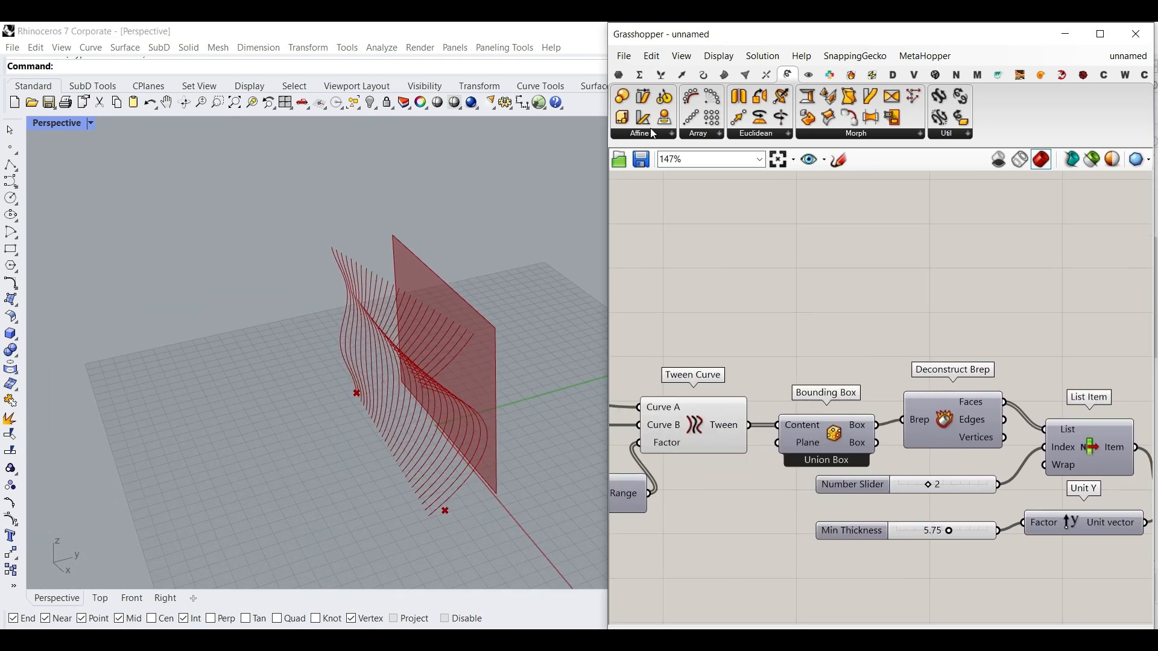
{"action": "left_click", "coordinate": [621, 77]}
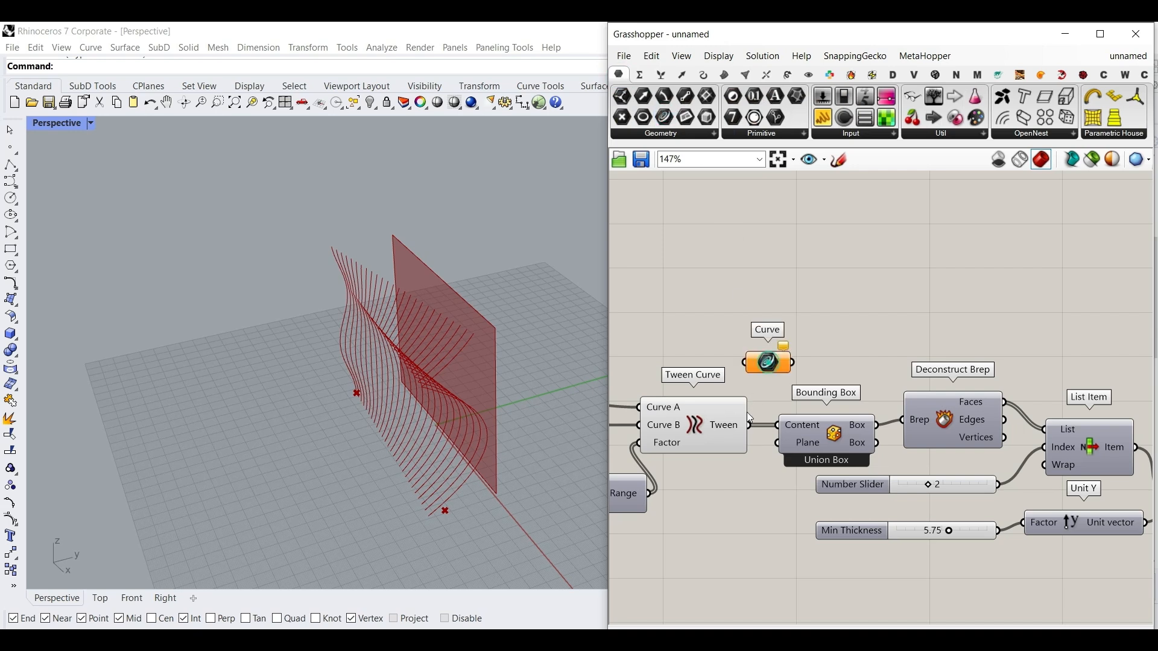
{"action": "left_click_drag", "start_coordinate": [759, 366], "coordinate": [761, 365]}
{"action": "right_click_drag", "start_coordinate": [766, 364], "coordinate": [667, 359]}
{"action": "left_click_drag", "start_coordinate": [667, 359], "coordinate": [1141, 360]}
Step: Move the Bounding Box through Move components below the tween wire and place the Curve parameter beyond the Move component
{"action": "right_click_drag", "start_coordinate": [1111, 408], "coordinate": [1030, 363]}
{"action": "scroll", "coordinate": [1030, 363], "scroll_direction": "down", "scroll_amount": 3}
{"action": "left_click_drag", "start_coordinate": [1081, 491], "coordinate": [785, 364]}
{"action": "left_click_drag", "start_coordinate": [778, 377], "coordinate": [776, 454]}
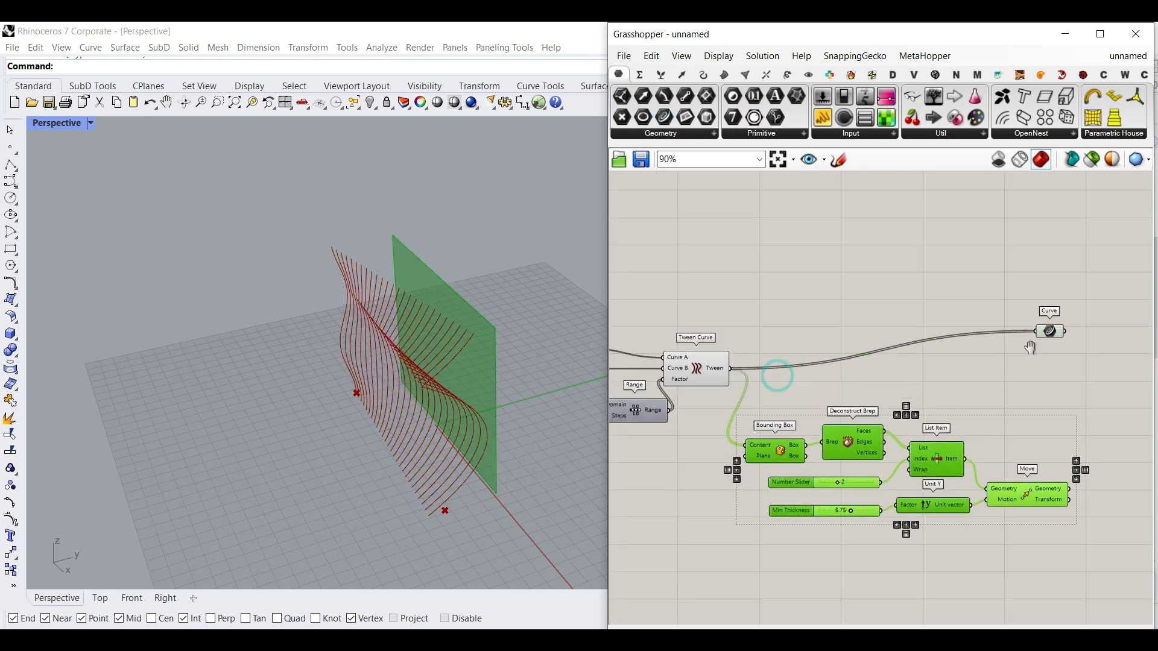
{"action": "right_click_drag", "start_coordinate": [1052, 339], "coordinate": [932, 314]}
{"action": "scroll", "coordinate": [934, 314], "scroll_direction": "up", "scroll_amount": 4}
{"action": "left_click_drag", "start_coordinate": [923, 297], "coordinate": [1090, 370]}
{"action": "right_click_drag", "start_coordinate": [1075, 403], "coordinate": [915, 279]}
{"action": "left_click", "coordinate": [746, 480]}
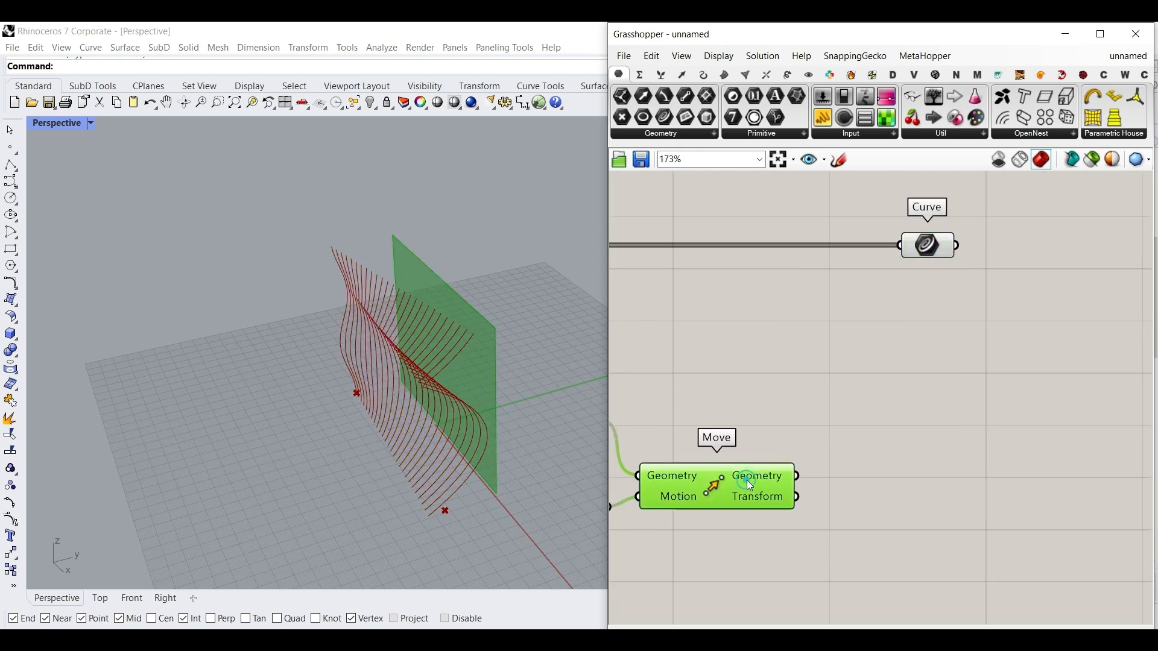
Step: Add the plane-based Project transform component and connect the Curve parameter to its Geometry input
{"action": "double_click", "coordinate": [904, 376]}
{"action": "type", "text": "pro"}
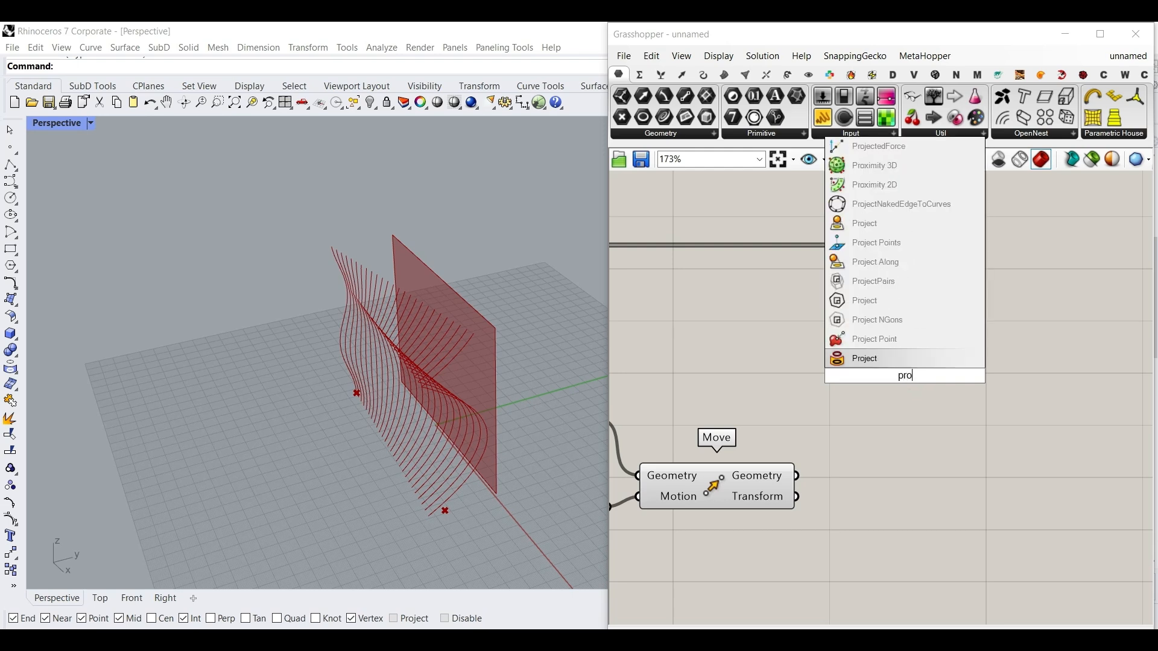
{"action": "left_click", "coordinate": [868, 223]}
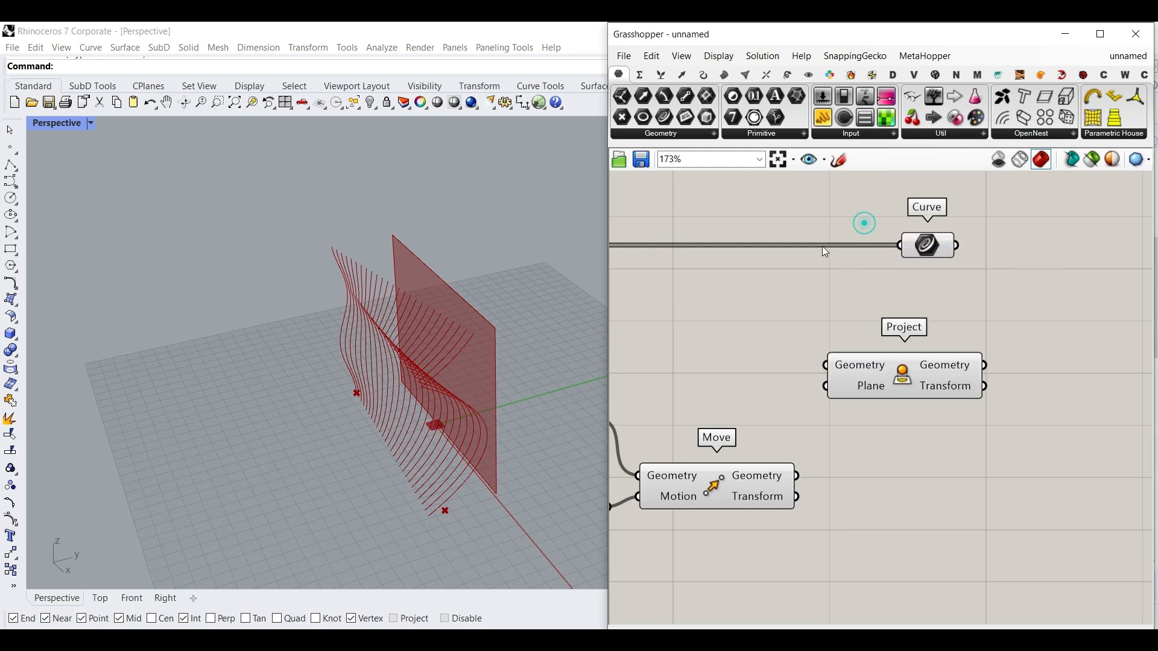
{"action": "left_click", "coordinate": [788, 75]}
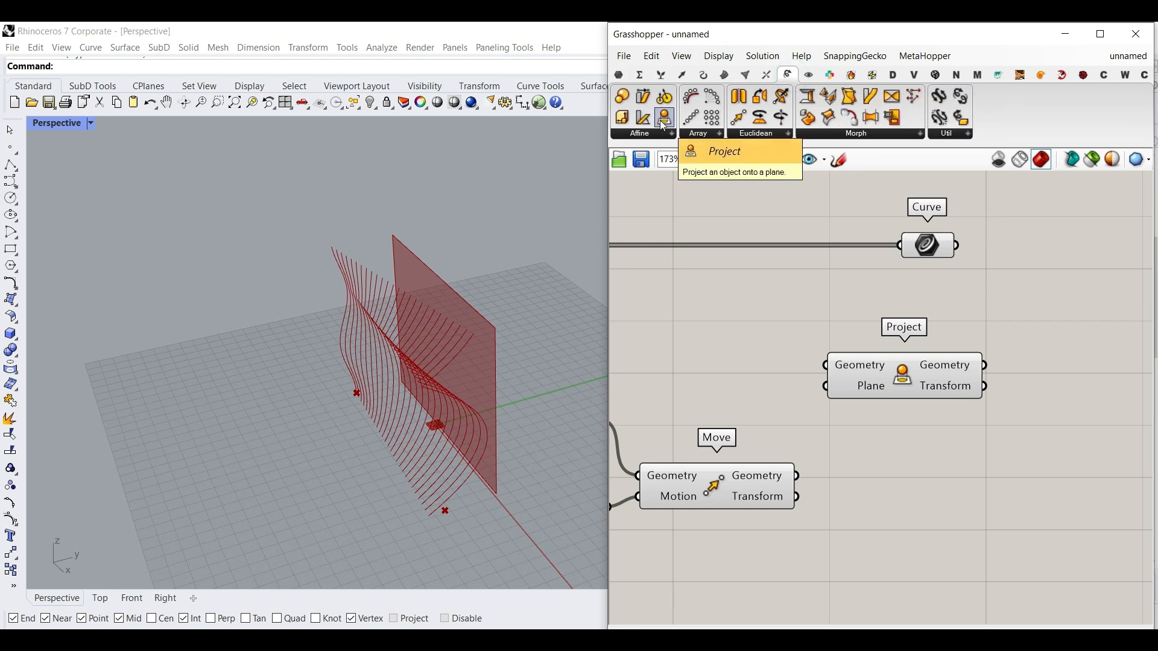
{"action": "left_click_drag", "start_coordinate": [958, 245], "coordinate": [754, 246]}
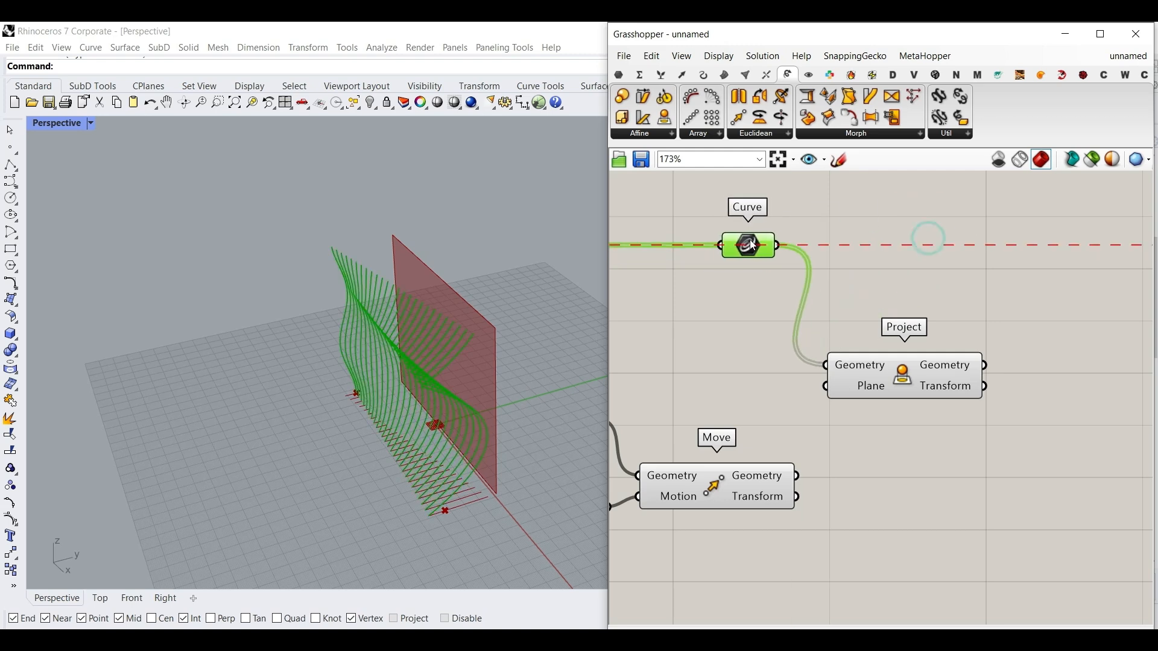
Step: Connect the Move component's Geometry output to the Project component's Plane input and turn off the Move preview
{"action": "scroll", "coordinate": [747, 482], "scroll_direction": "up", "scroll_amount": 2}
{"action": "left_click", "coordinate": [748, 482]}
{"action": "left_click_drag", "start_coordinate": [815, 475], "coordinate": [859, 351]}
{"action": "right_click", "coordinate": [688, 503]}
{"action": "left_click", "coordinate": [718, 508]}
{"action": "right_click_drag", "start_coordinate": [585, 531], "coordinate": [511, 460]}
{"action": "scroll", "coordinate": [813, 465], "scroll_direction": "down", "scroll_amount": 3}
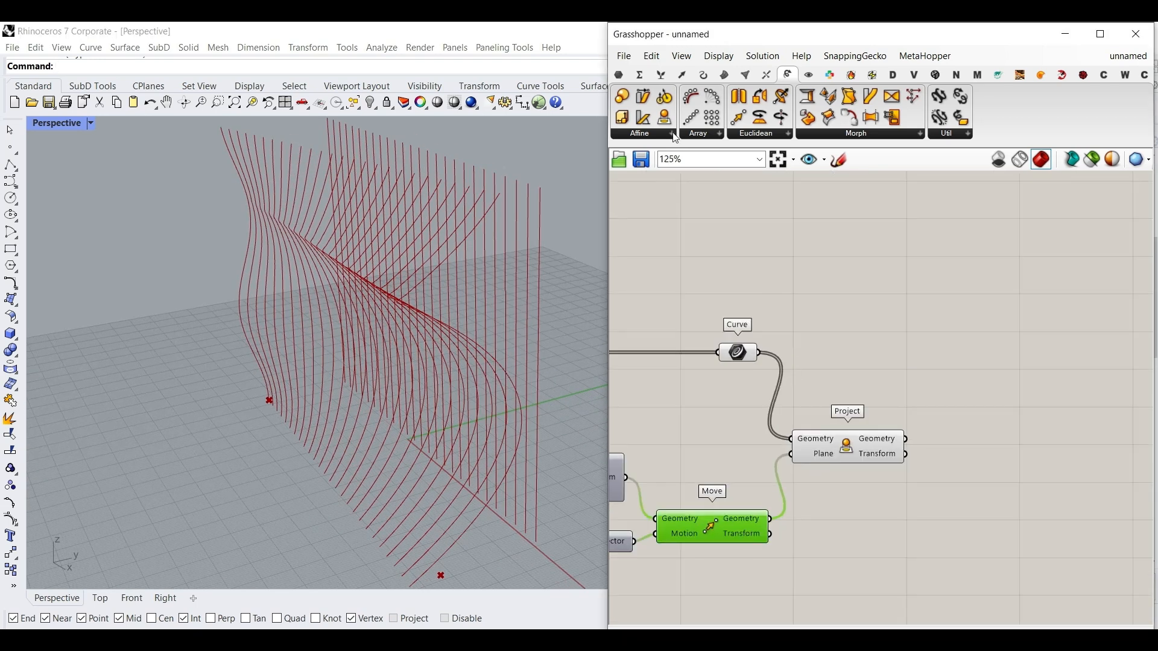
Step: Add a Curve parameter fed by the original curves and a copy below it fed by the Project component's Geometry output
{"action": "left_click", "coordinate": [623, 77]}
{"action": "left_click", "coordinate": [664, 118]}
{"action": "scroll", "coordinate": [825, 411], "scroll_direction": "up", "scroll_amount": 3}
{"action": "left_click", "coordinate": [820, 330]}
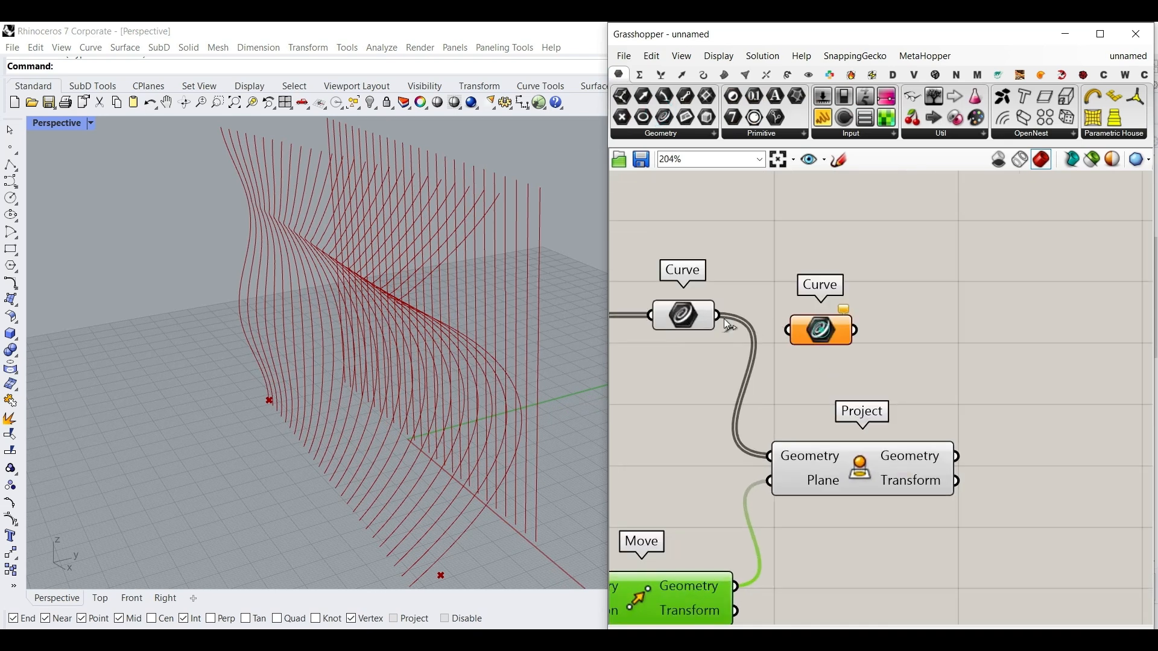
{"action": "left_click_drag", "start_coordinate": [782, 331], "coordinate": [786, 330]}
{"action": "left_click_drag", "start_coordinate": [811, 329], "coordinate": [1007, 427]}
{"action": "key", "text": "ctrl+c"}
{"action": "key", "text": "ctrl+v"}
{"action": "left_click_drag", "start_coordinate": [1026, 417], "coordinate": [1035, 446]}
{"action": "right_click_drag", "start_coordinate": [1034, 432], "coordinate": [814, 434]}
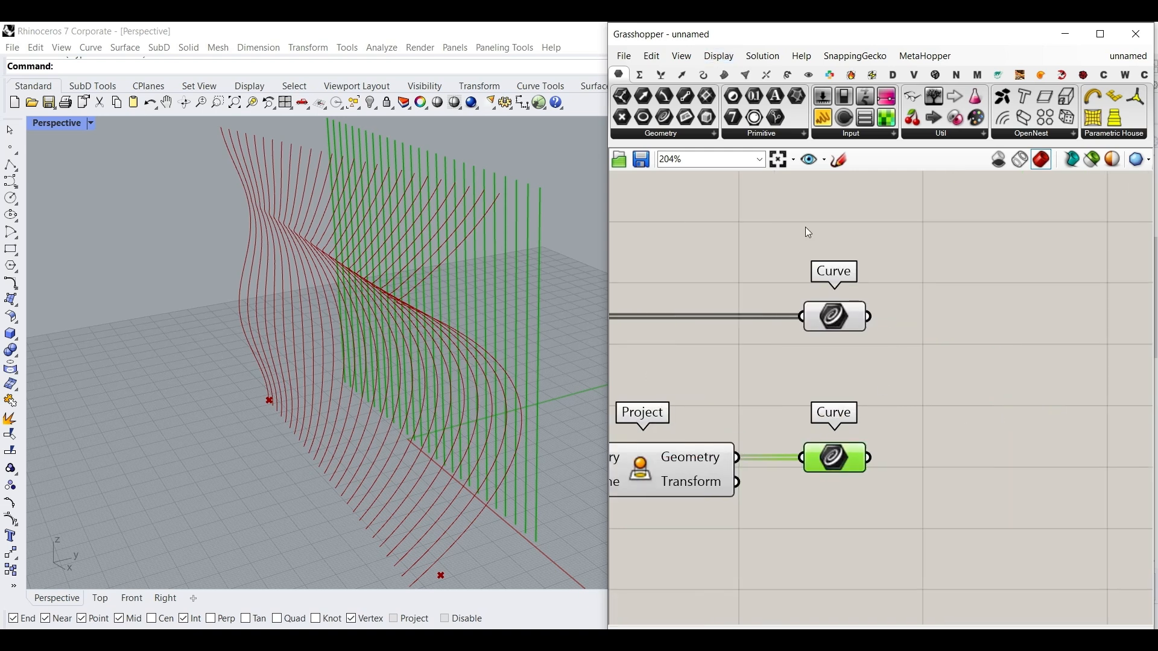
Step: Graft the data of both new Curve parameters, the original and the projected curves
{"action": "right_click", "coordinate": [835, 311]}
{"action": "left_click", "coordinate": [868, 445]}
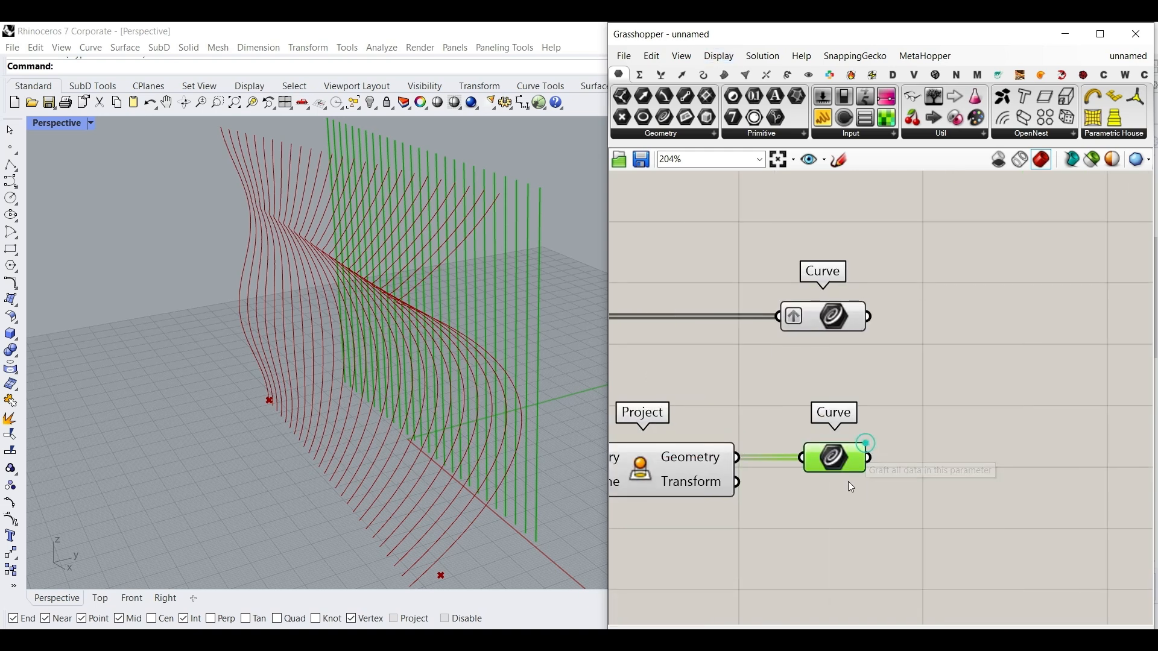
{"action": "right_click", "coordinate": [837, 468]}
{"action": "left_click", "coordinate": [863, 482]}
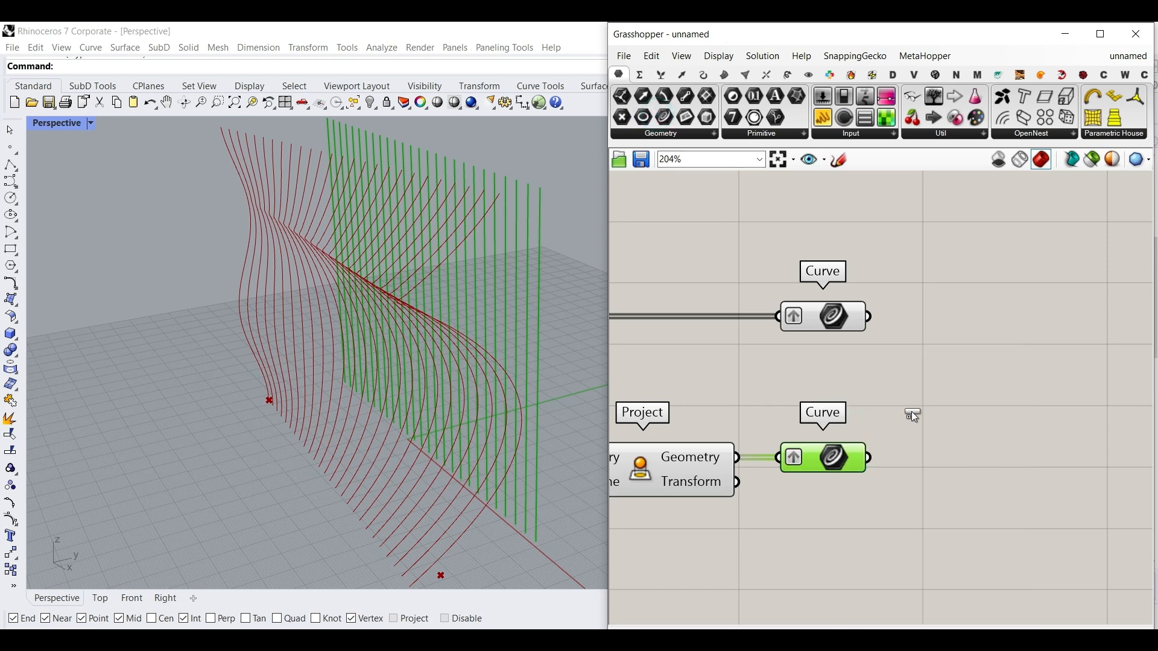
Step: Combine the two grafted Curve parameters into a third Curve parameter
{"action": "left_click_drag", "start_coordinate": [866, 327], "coordinate": [898, 386]}
{"action": "left_click_drag", "start_coordinate": [913, 388], "coordinate": [921, 373]}
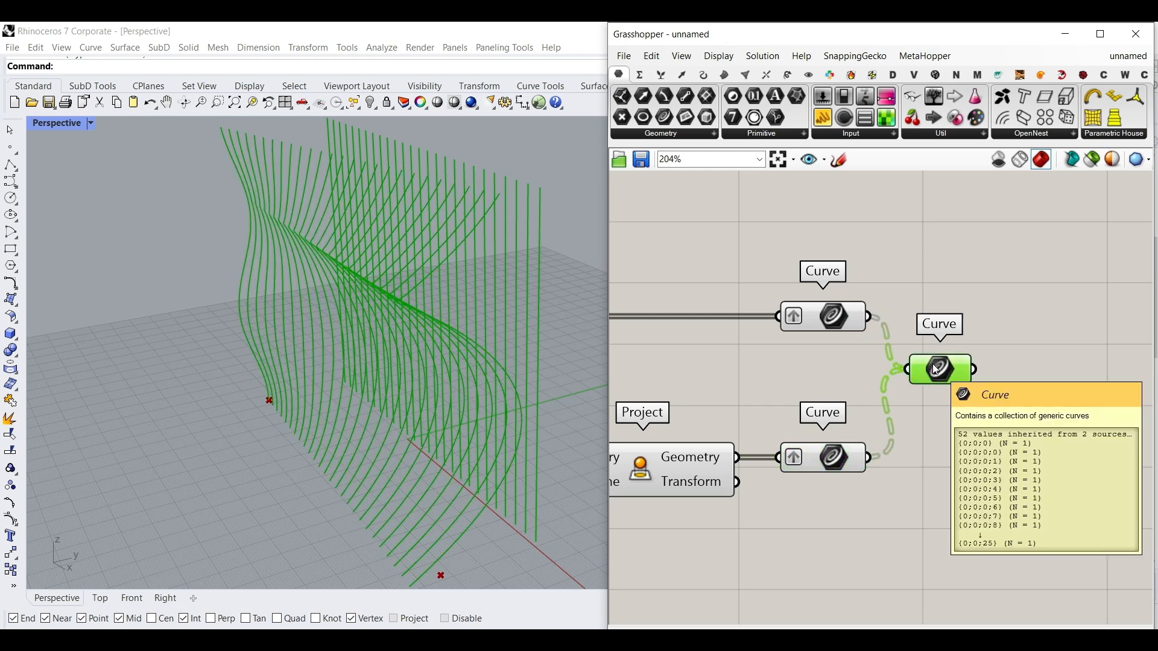
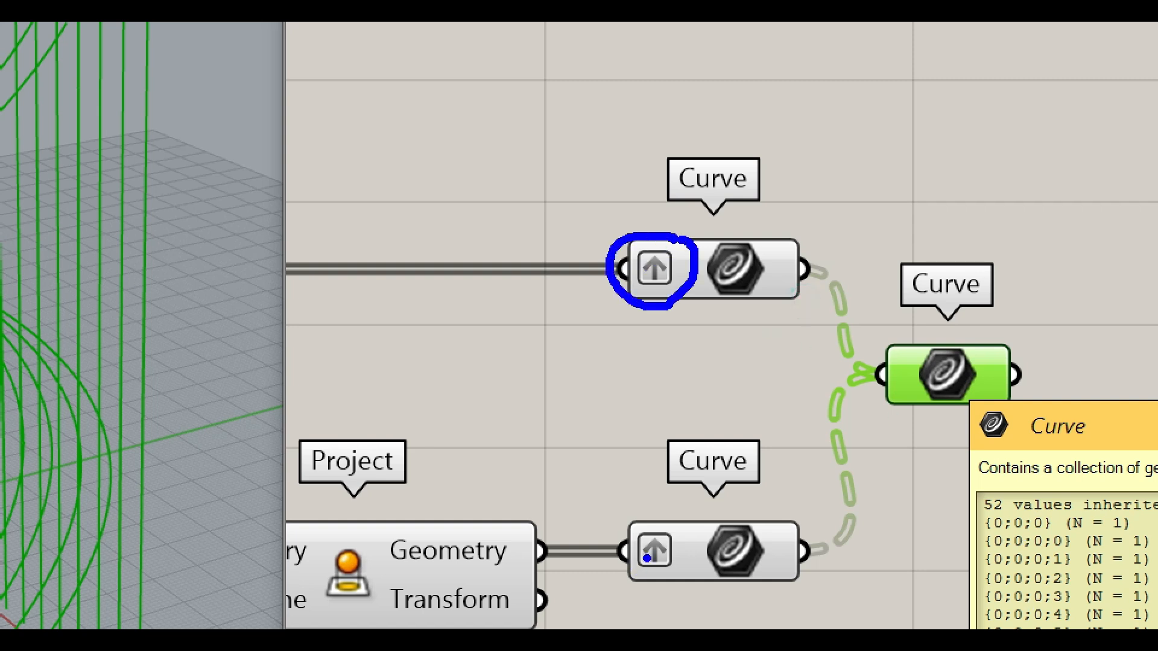
{"action": "left_click_drag", "start_coordinate": [669, 522], "coordinate": [609, 573]}
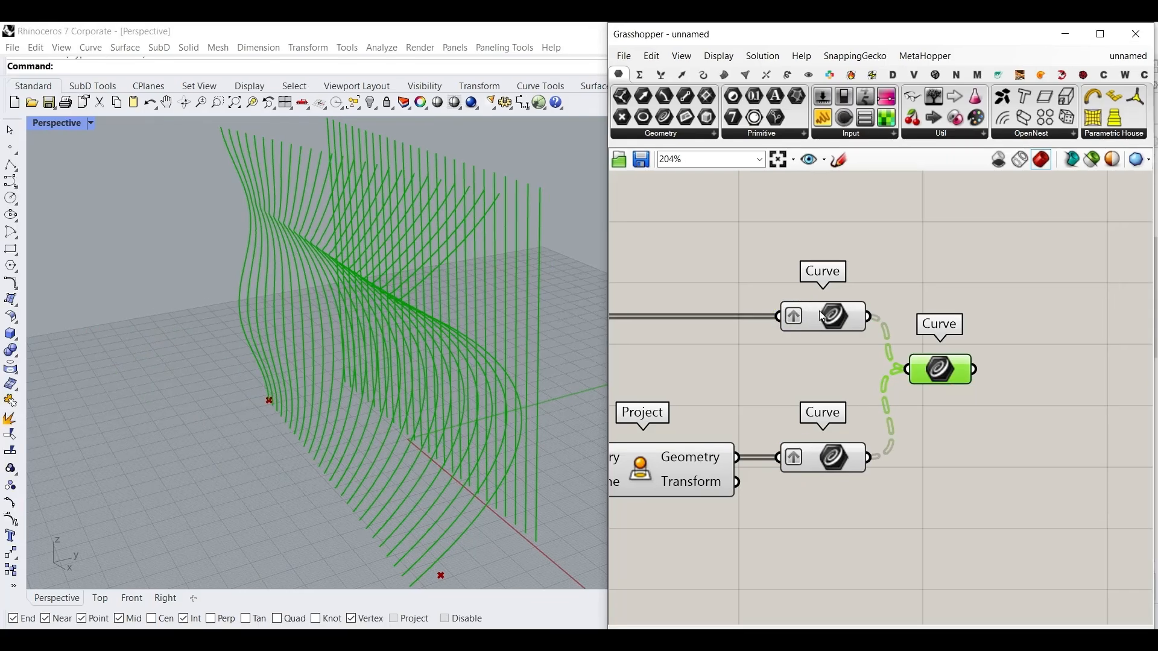
Step: Simplify the data trees of both grafted Curve parameters
{"action": "right_click", "coordinate": [709, 261]}
{"action": "left_click", "coordinate": [850, 468]}
{"action": "right_click", "coordinate": [832, 465]}
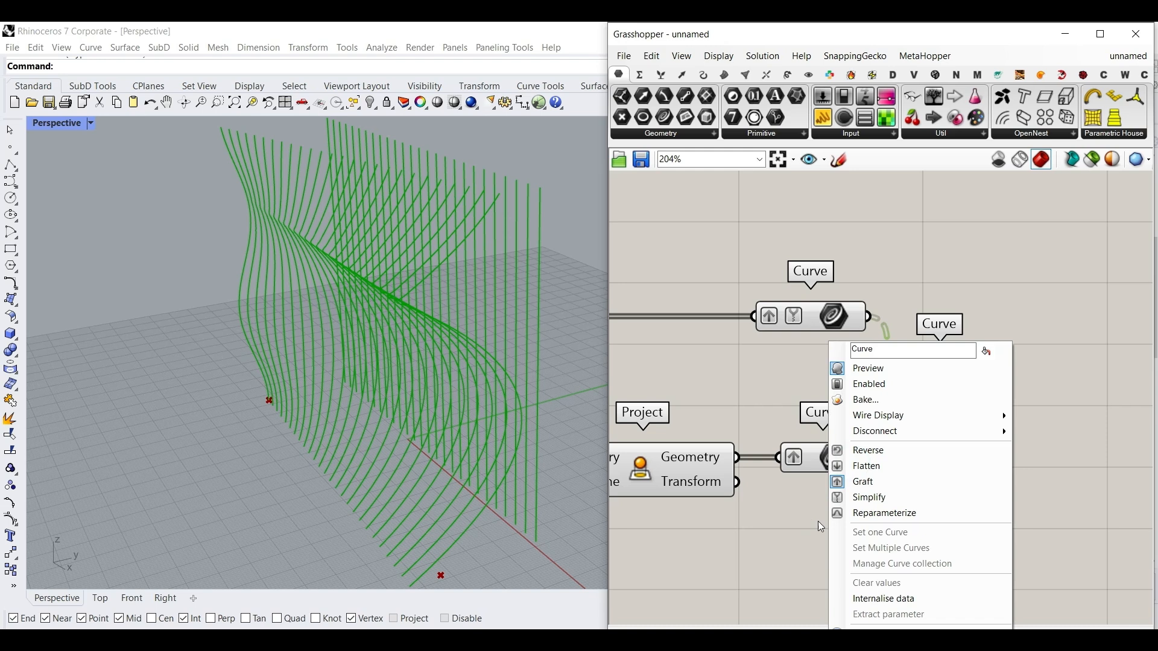
{"action": "left_click", "coordinate": [872, 500]}
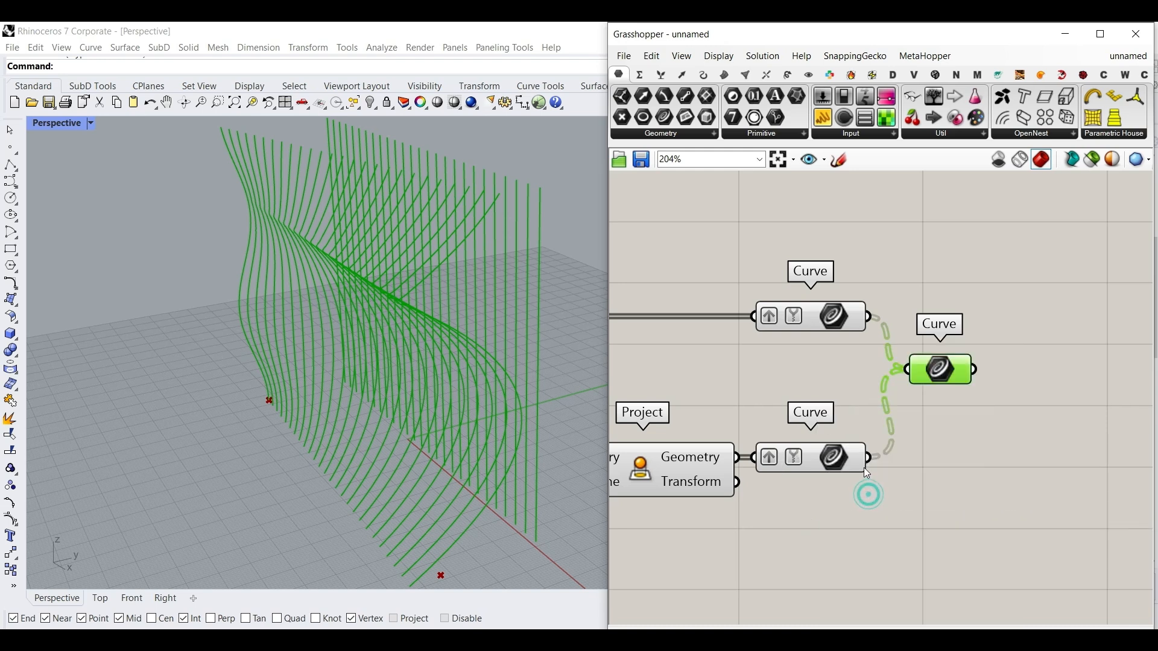
{"action": "mouse_move", "coordinate": [947, 375]}
Step: Add a Loft component and connect the combined Curve parameter to its Curves input
{"action": "left_click", "coordinate": [726, 76]}
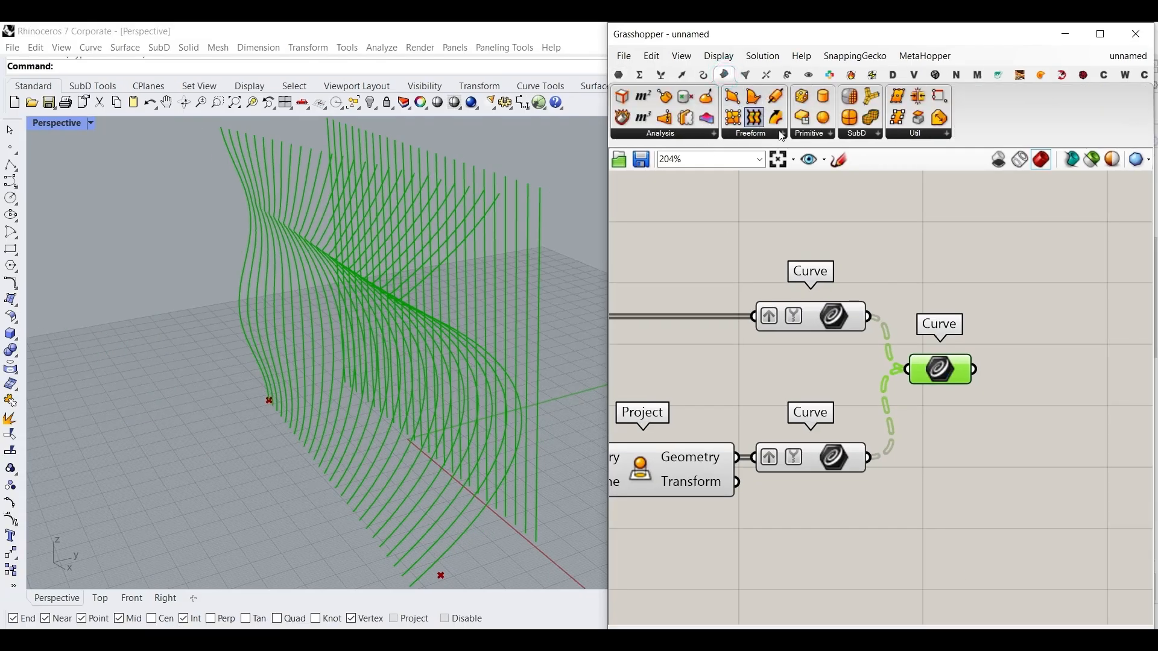
{"action": "left_click_drag", "start_coordinate": [783, 136], "coordinate": [1045, 387]}
{"action": "left_click_drag", "start_coordinate": [975, 369], "coordinate": [1041, 377]}
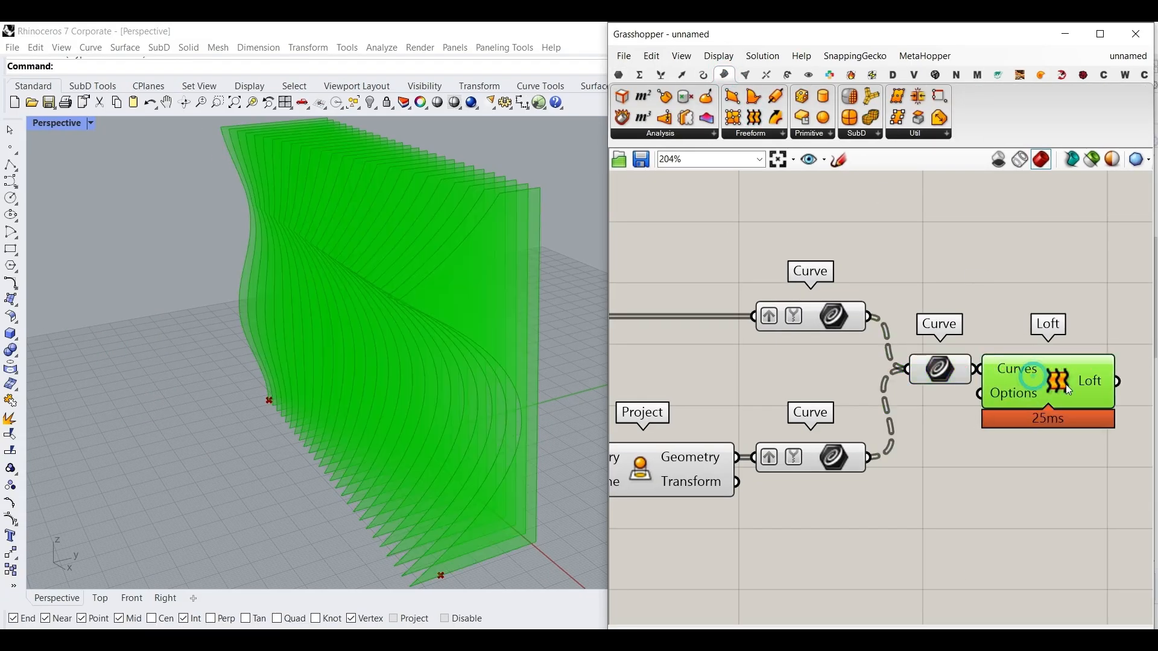
Step: Bake the lofted surfaces to inspect the slices in the viewport, and remove the baked copies
{"action": "right_click", "coordinate": [1047, 383]}
{"action": "left_click", "coordinate": [1090, 404]}
{"action": "left_click", "coordinate": [1059, 544]}
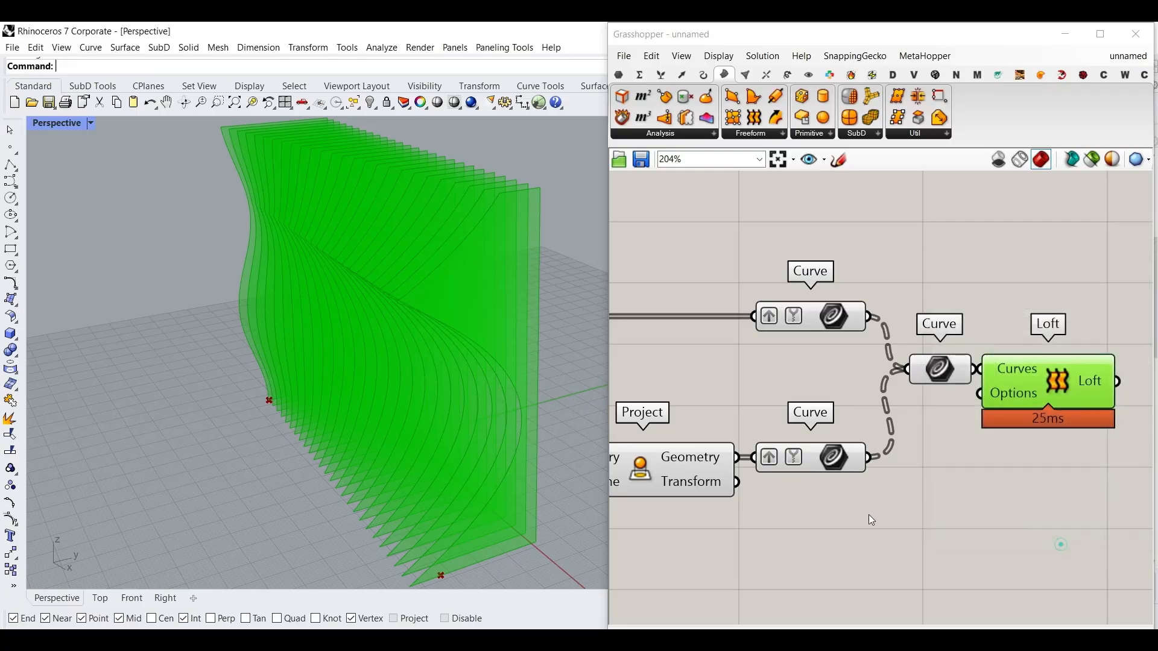
{"action": "right_click_drag", "start_coordinate": [562, 459], "coordinate": [218, 452]}
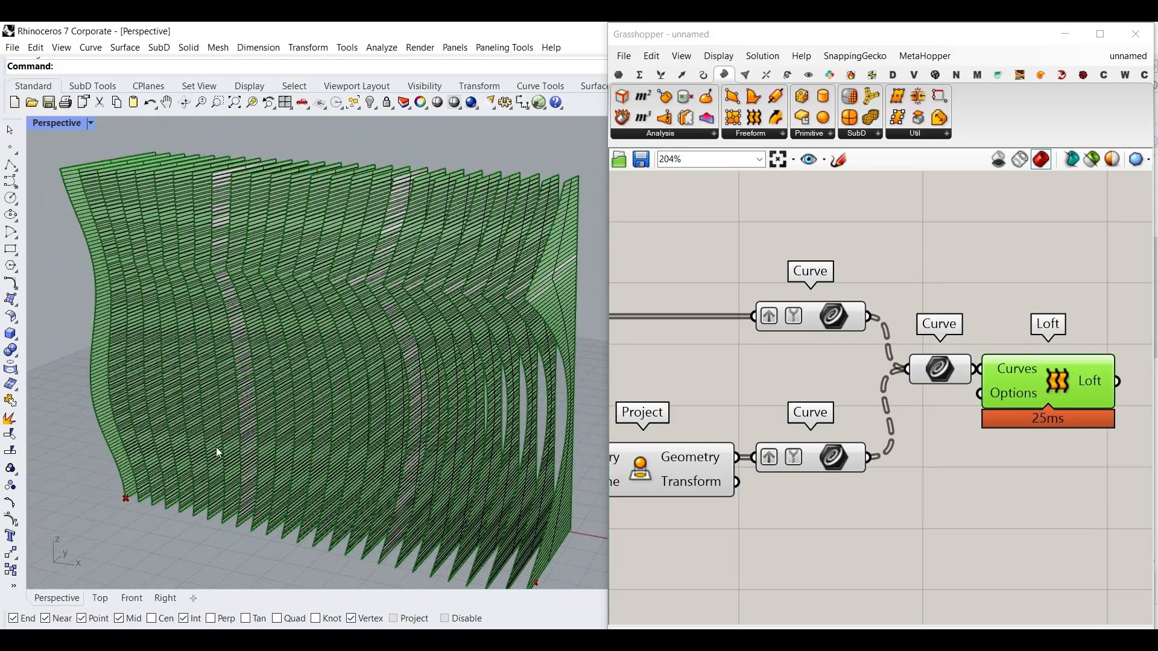
{"action": "left_click", "coordinate": [126, 556]}
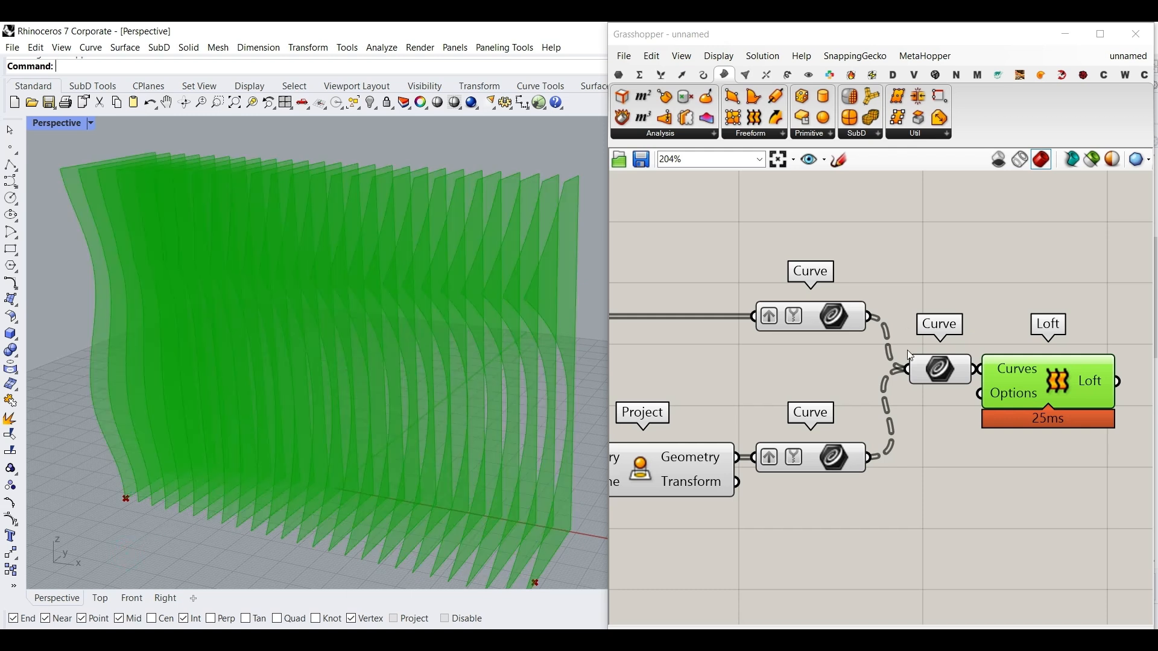
Step: Delete the Loft component together with the combined Curve parameter
{"action": "left_click_drag", "start_coordinate": [1086, 463], "coordinate": [935, 330]}
{"action": "key", "text": "Delete"}
{"action": "right_click_drag", "start_coordinate": [557, 338], "coordinate": [279, 344]}
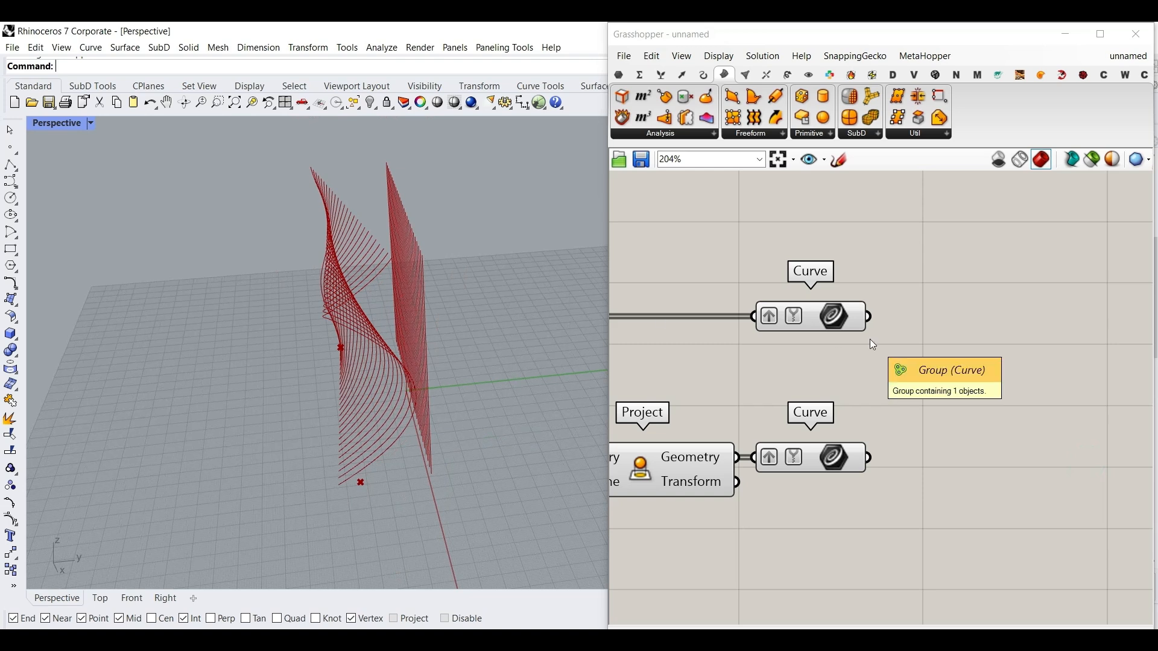
Step: Add an End Points component to the original Curve parameter and a copy of it to the projected Curve parameter
{"action": "left_click", "coordinate": [705, 76]}
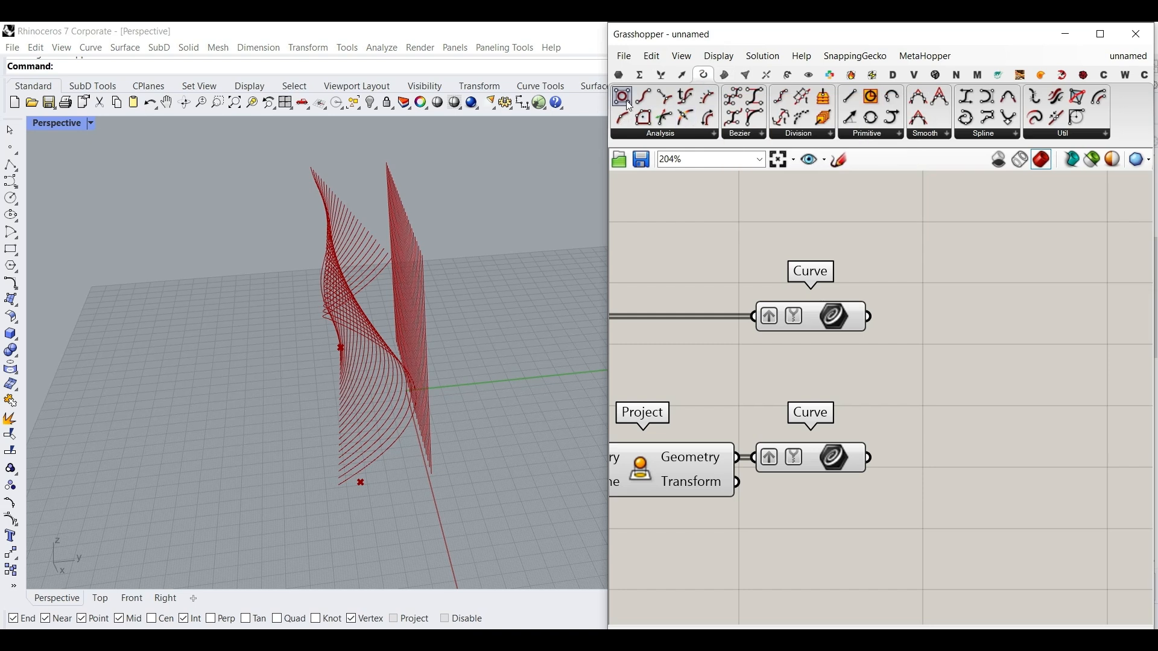
{"action": "left_click_drag", "start_coordinate": [629, 106], "coordinate": [958, 328]}
{"action": "left_click_drag", "start_coordinate": [874, 316], "coordinate": [886, 320]}
{"action": "left_click_drag", "start_coordinate": [942, 325], "coordinate": [869, 457]}
{"action": "key", "text": "ctrl+c"}
{"action": "key", "text": "ctrl+v"}
{"action": "right_click_drag", "start_coordinate": [988, 435], "coordinate": [859, 439]}
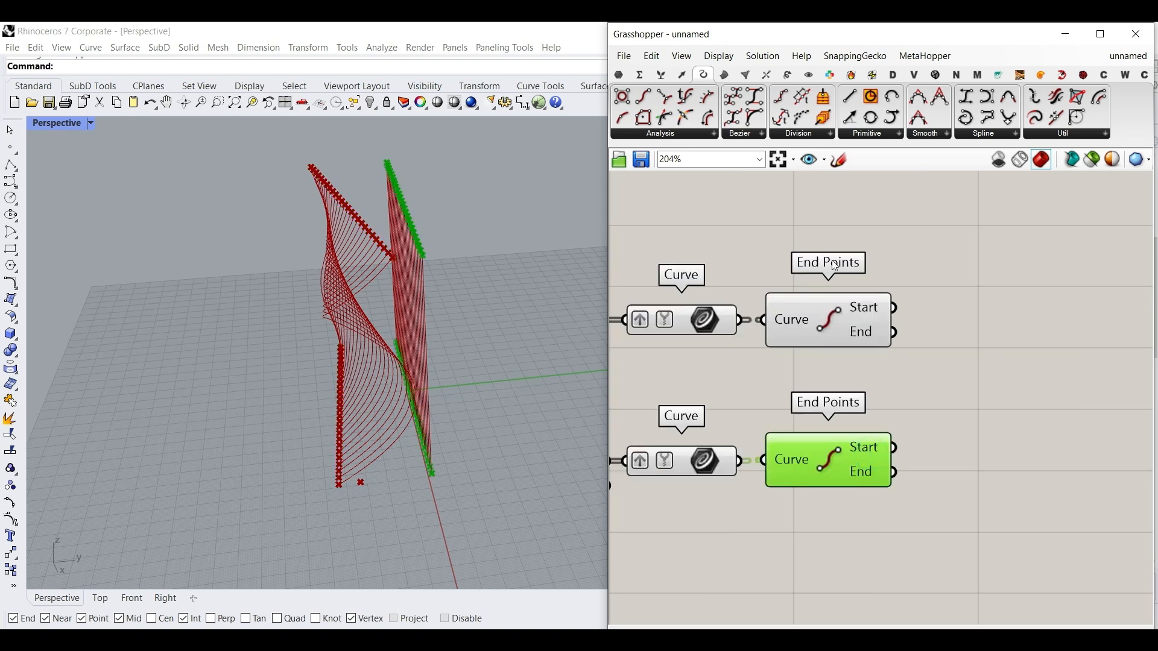
Step: Add a Line component joining the Start outputs of the upper and lower End Points, and align it with the upper one
{"action": "left_click_drag", "start_coordinate": [846, 100], "coordinate": [1045, 410]}
{"action": "left_click_drag", "start_coordinate": [894, 309], "coordinate": [967, 417]}
{"action": "left_click", "coordinate": [1024, 410]}
{"action": "right_click_drag", "start_coordinate": [305, 398], "coordinate": [370, 443]}
{"action": "scroll", "coordinate": [372, 416], "scroll_direction": "up", "scroll_amount": 3}
{"action": "scroll", "coordinate": [370, 440], "scroll_direction": "down", "scroll_amount": 4}
{"action": "right_click_drag", "start_coordinate": [398, 135], "coordinate": [401, 244], "text": "shift"}
{"action": "scroll", "coordinate": [401, 244], "scroll_direction": "up", "scroll_amount": 3}
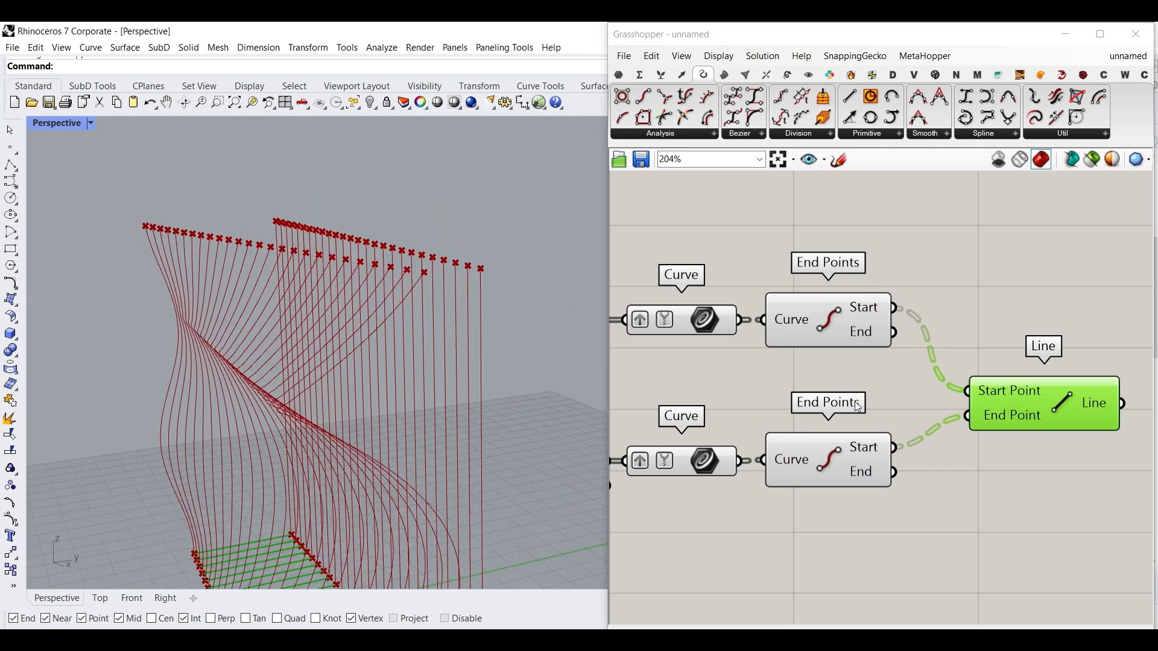
{"action": "right_click_drag", "start_coordinate": [1072, 415], "coordinate": [992, 394]}
{"action": "left_click_drag", "start_coordinate": [994, 394], "coordinate": [994, 324]}
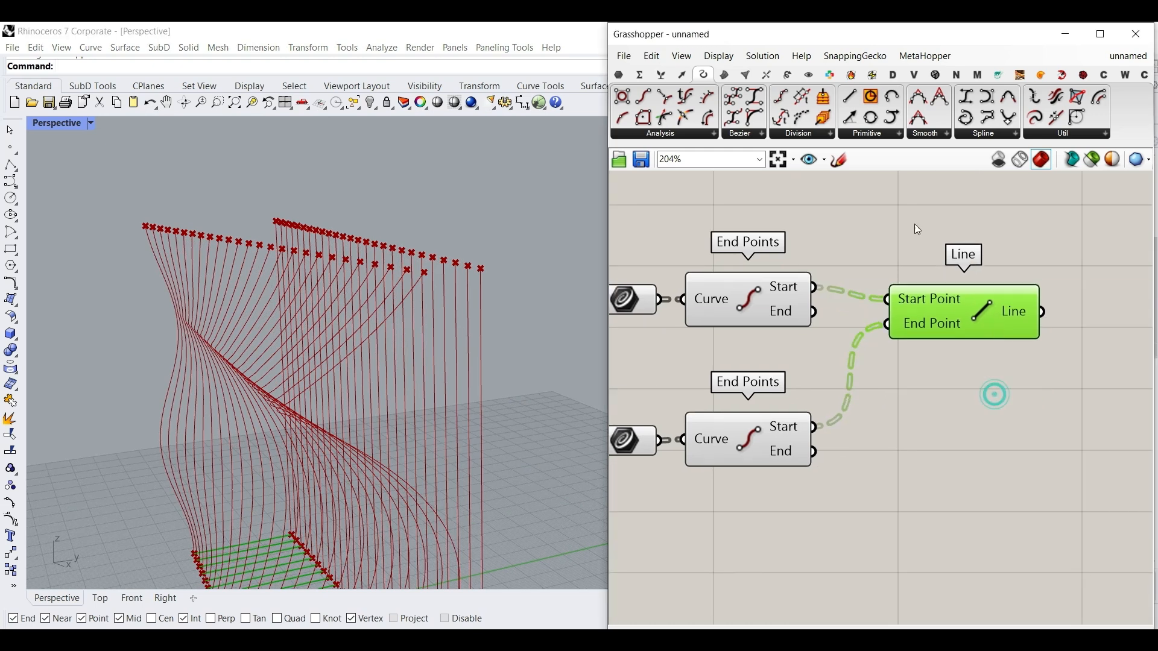
Step: Duplicate the Line component below the first and connect it to the End outputs of the upper and lower End Points
{"action": "left_click_drag", "start_coordinate": [961, 383], "coordinate": [960, 382]}
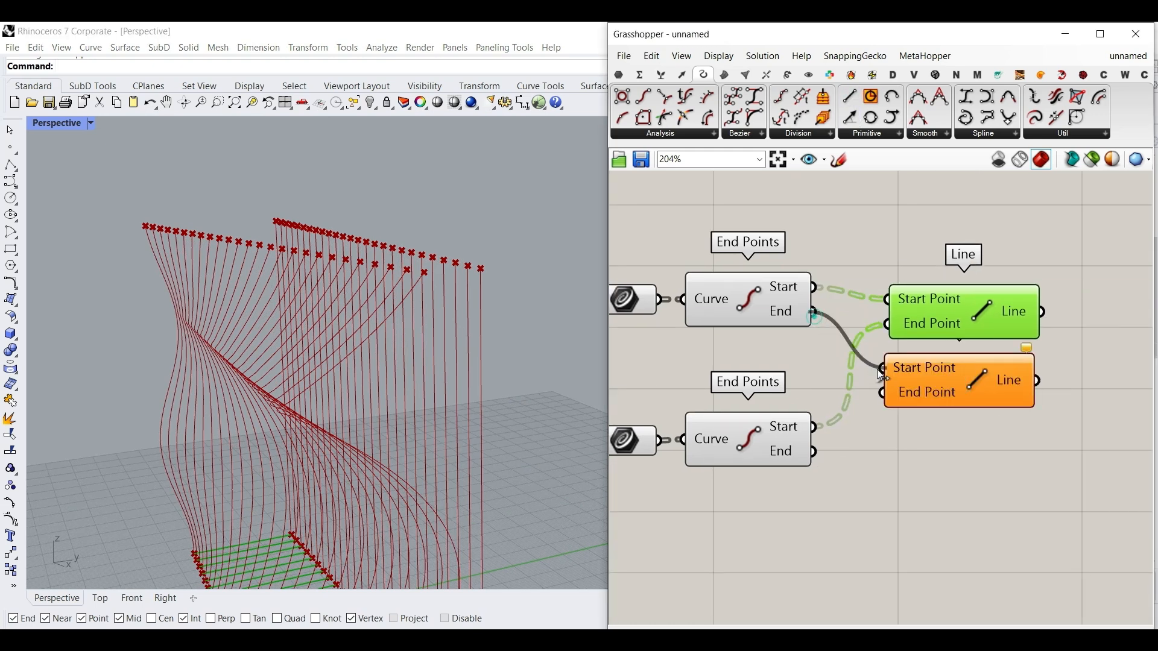
{"action": "left_click_drag", "start_coordinate": [877, 403], "coordinate": [881, 396]}
{"action": "right_click_drag", "start_coordinate": [790, 401], "coordinate": [938, 397]}
{"action": "scroll", "coordinate": [905, 392], "scroll_direction": "down", "scroll_amount": 5}
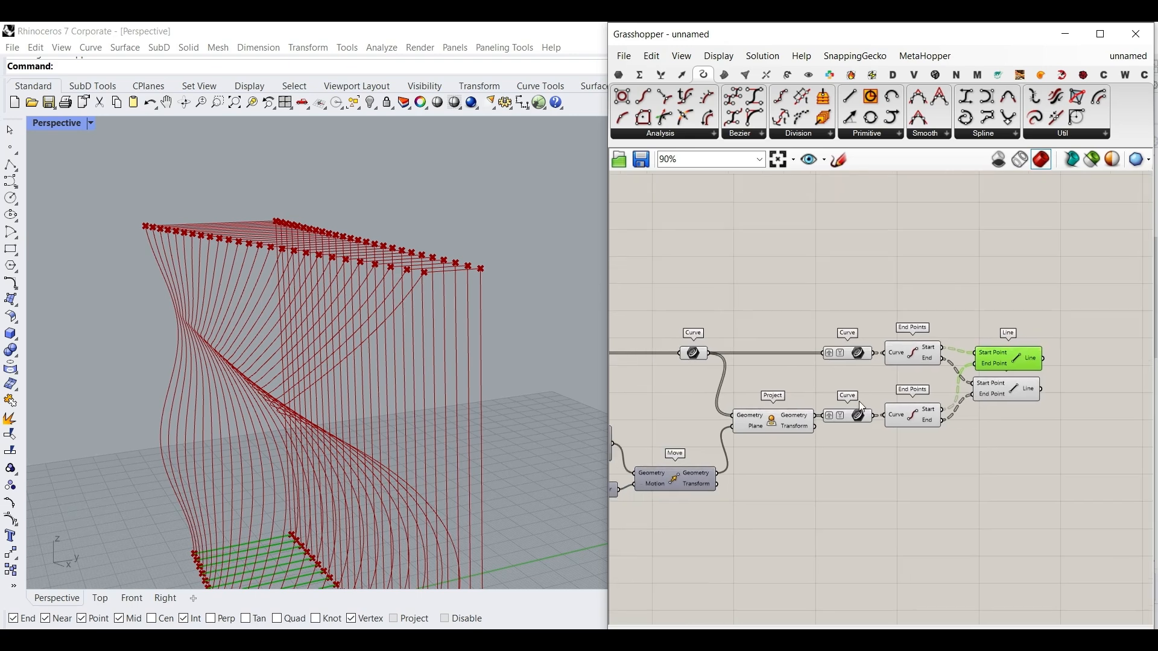
{"action": "scroll", "coordinate": [863, 372], "scroll_direction": "up", "scroll_amount": 4}
{"action": "right_click_drag", "start_coordinate": [350, 386], "coordinate": [446, 395]}
{"action": "scroll", "coordinate": [370, 372], "scroll_direction": "down", "scroll_amount": 4}
{"action": "right_click_drag", "start_coordinate": [1019, 370], "coordinate": [855, 381]}
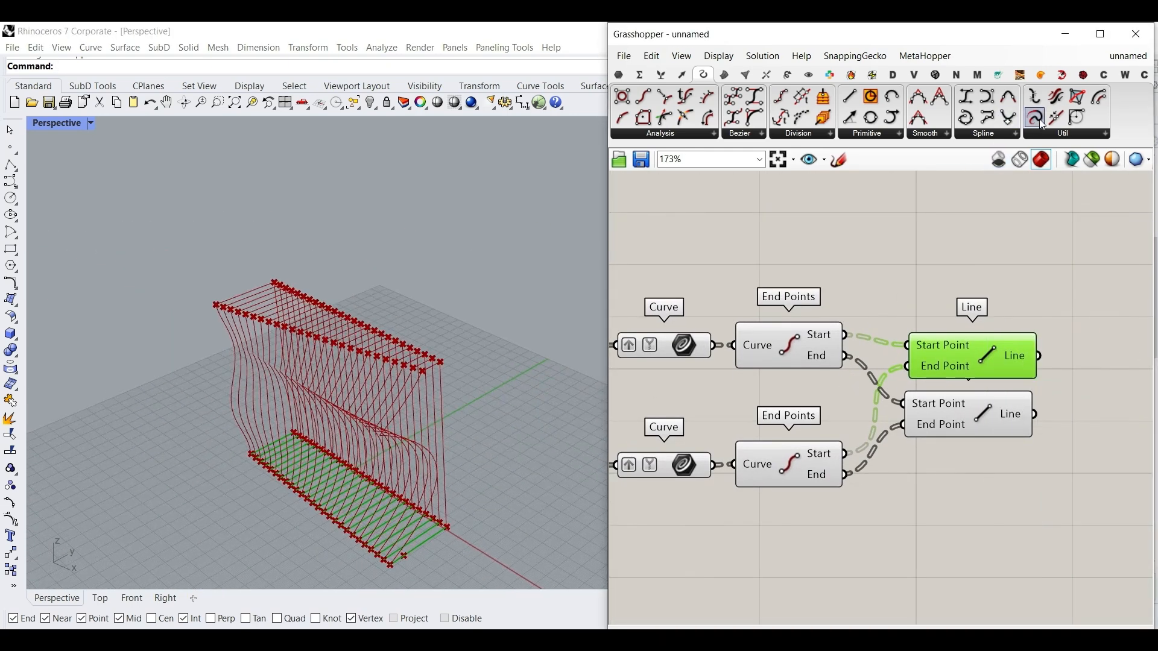
Step: Add a Join Curves component and feed both the original and the projected Curve parameters into its Curves input
{"action": "left_click", "coordinate": [1056, 294]}
{"action": "right_click_drag", "start_coordinate": [1055, 293], "coordinate": [1141, 298]}
{"action": "left_click_drag", "start_coordinate": [760, 348], "coordinate": [710, 348]}
{"action": "right_click_drag", "start_coordinate": [713, 353], "coordinate": [620, 327]}
{"action": "left_click_drag", "start_coordinate": [657, 324], "coordinate": [989, 260]}
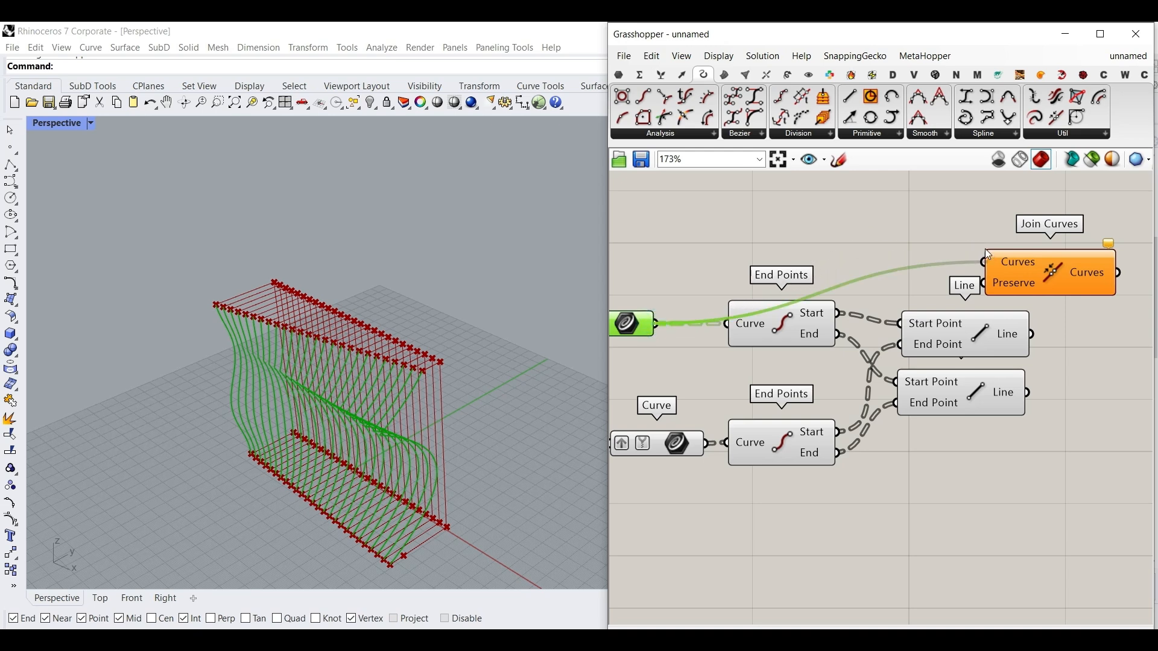
{"action": "right_click_drag", "start_coordinate": [989, 440], "coordinate": [1008, 423]}
{"action": "left_click_drag", "start_coordinate": [729, 429], "coordinate": [996, 245], "text": "shift"}
Step: Add both Line outputs to the Curves input of Join Curves, and place Join Curves clear of the Line components
{"action": "right_click_drag", "start_coordinate": [1016, 288], "coordinate": [808, 326]}
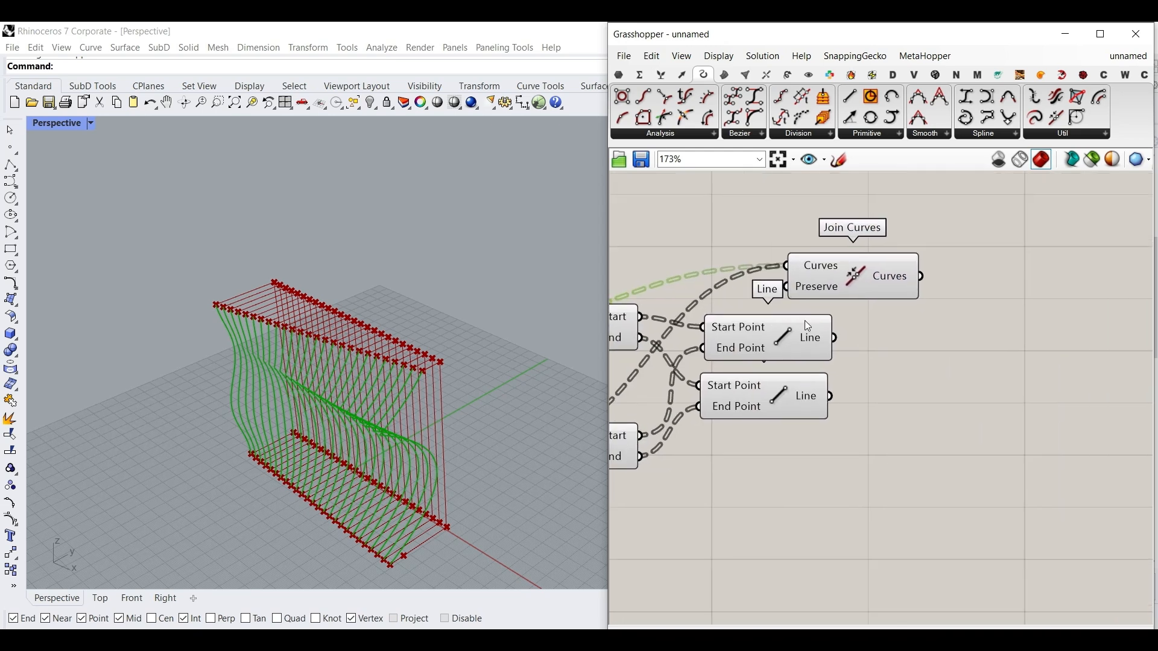
{"action": "left_click_drag", "start_coordinate": [796, 280], "coordinate": [793, 267], "text": "shift"}
{"action": "left_click_drag", "start_coordinate": [831, 396], "coordinate": [797, 266], "text": "shift"}
{"action": "right_click_drag", "start_coordinate": [831, 272], "coordinate": [749, 212]}
{"action": "left_click_drag", "start_coordinate": [749, 212], "coordinate": [870, 331]}
{"action": "mouse_move", "coordinate": [845, 332]}
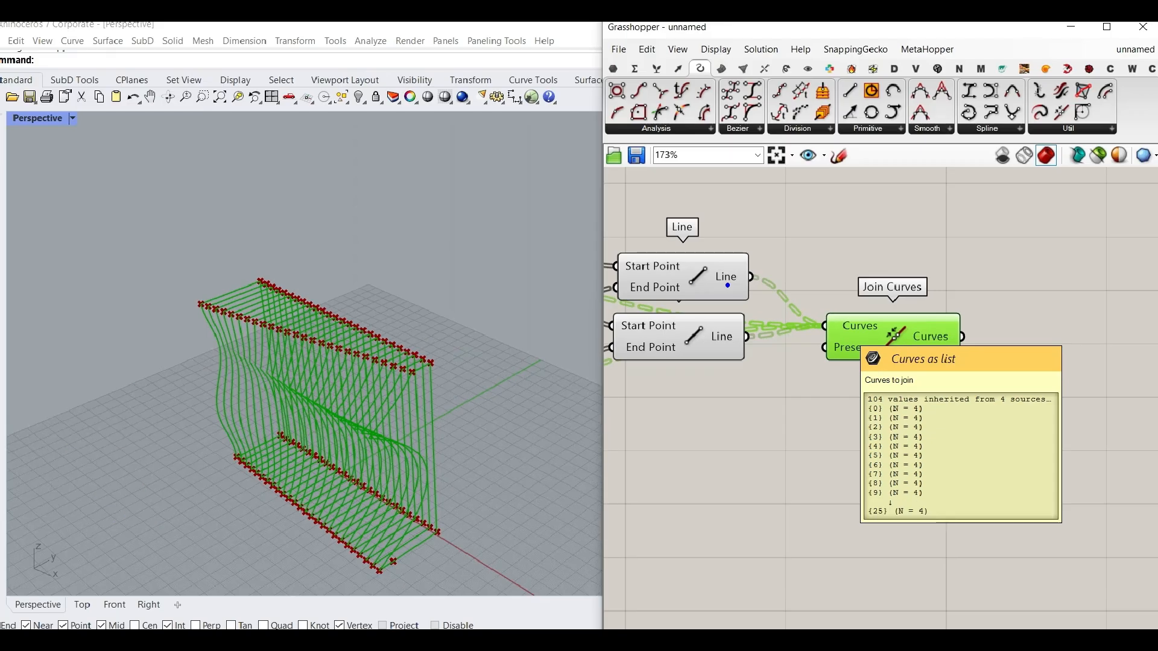
Step: Simplify the outputs of both Line components and check the data structure of the Join Curves input
{"action": "right_click", "coordinate": [618, 222]}
{"action": "left_click", "coordinate": [765, 384]}
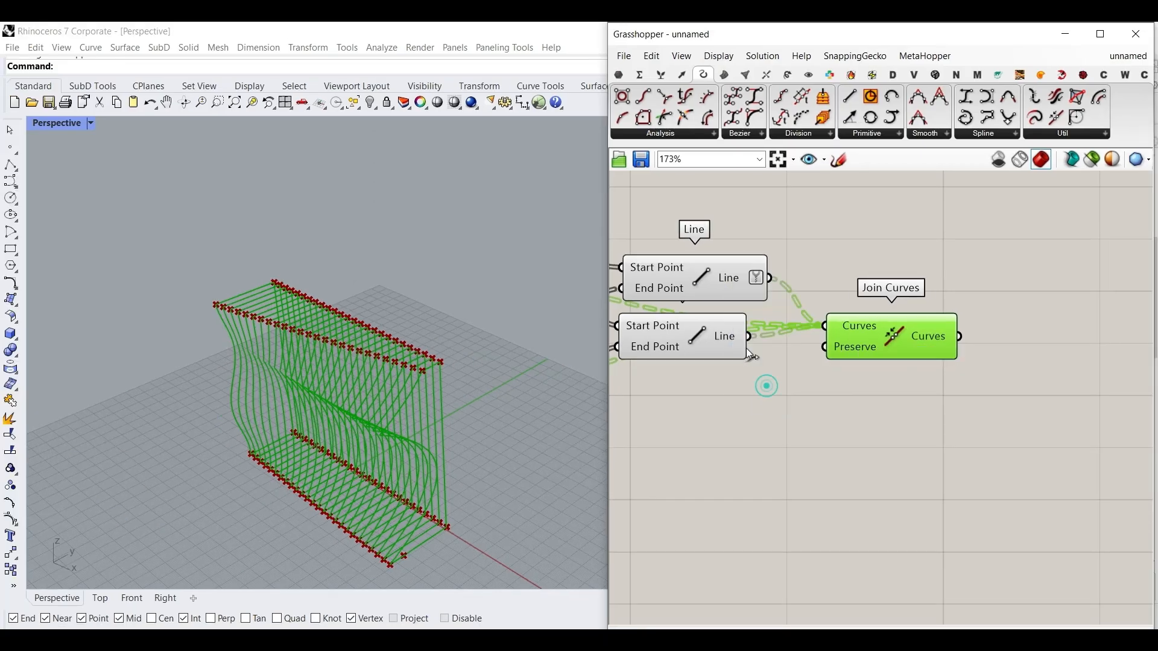
{"action": "right_click", "coordinate": [748, 336]}
{"action": "left_click", "coordinate": [896, 371]}
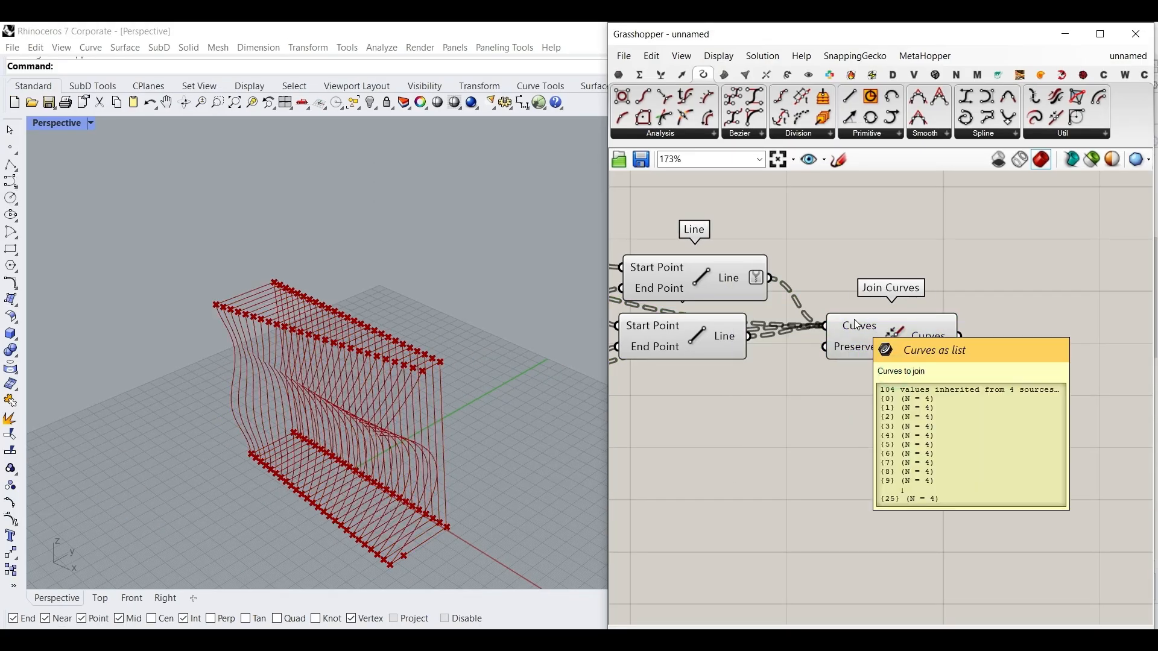
{"action": "right_click", "coordinate": [722, 342]}
{"action": "left_click", "coordinate": [766, 446]}
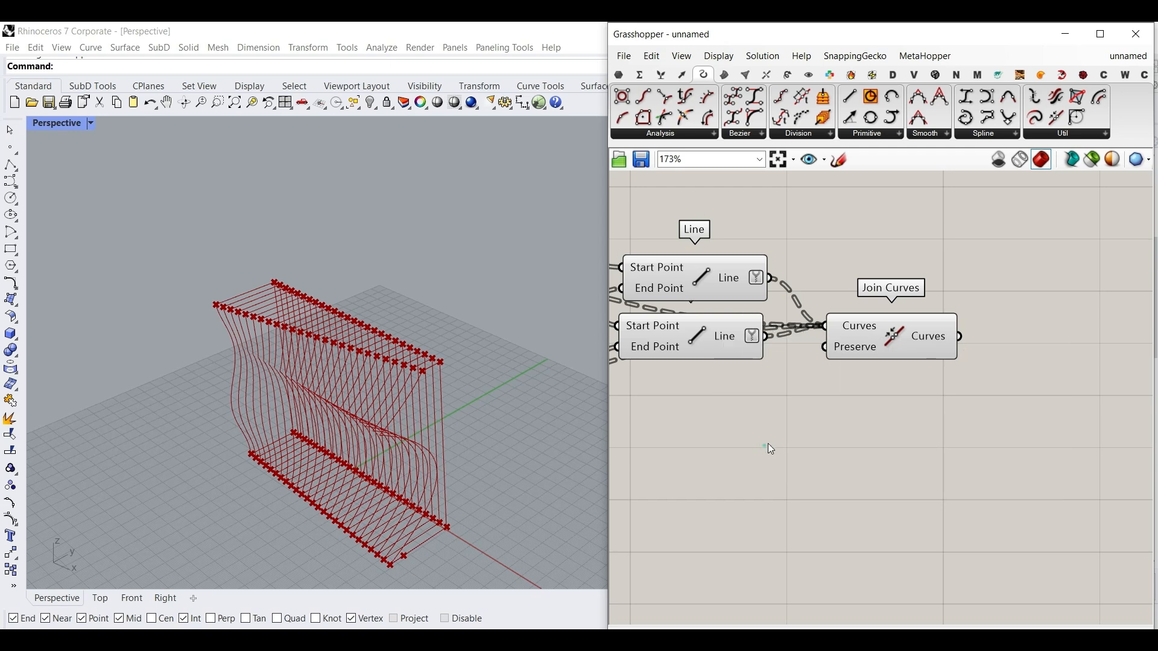
{"action": "right_click_drag", "start_coordinate": [766, 445], "coordinate": [974, 440]}
{"action": "right_click_drag", "start_coordinate": [690, 338], "coordinate": [848, 361]}
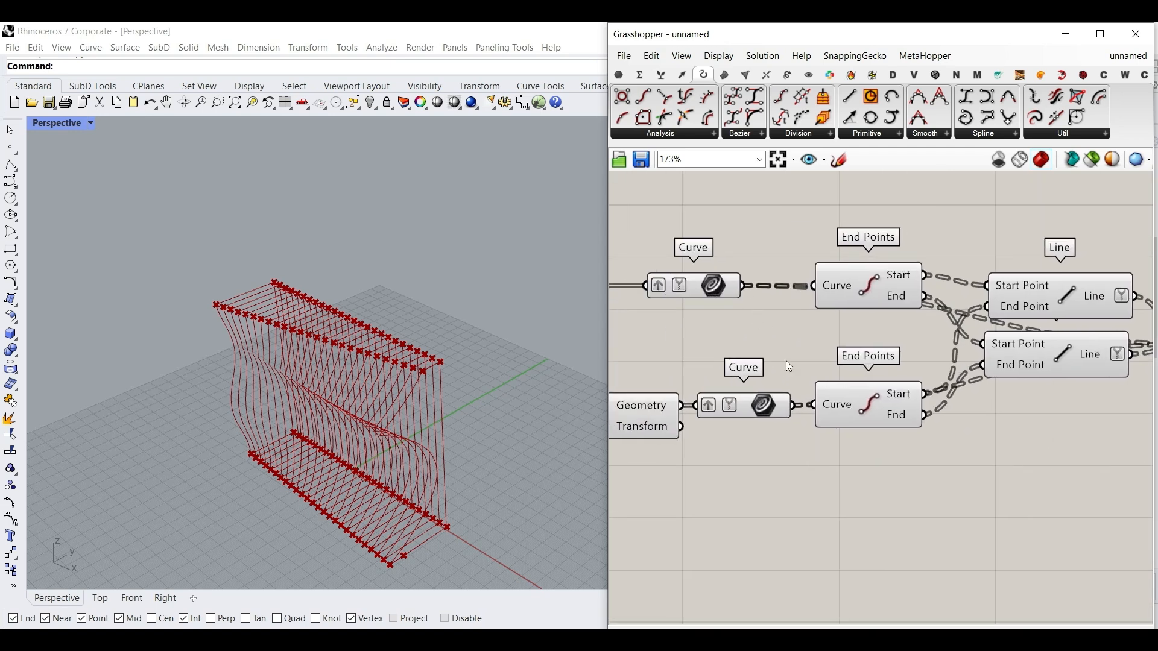
{"action": "right_click_drag", "start_coordinate": [1095, 380], "coordinate": [876, 382]}
{"action": "right_click_drag", "start_coordinate": [1020, 342], "coordinate": [727, 319]}
{"action": "mouse_move", "coordinate": [705, 316]}
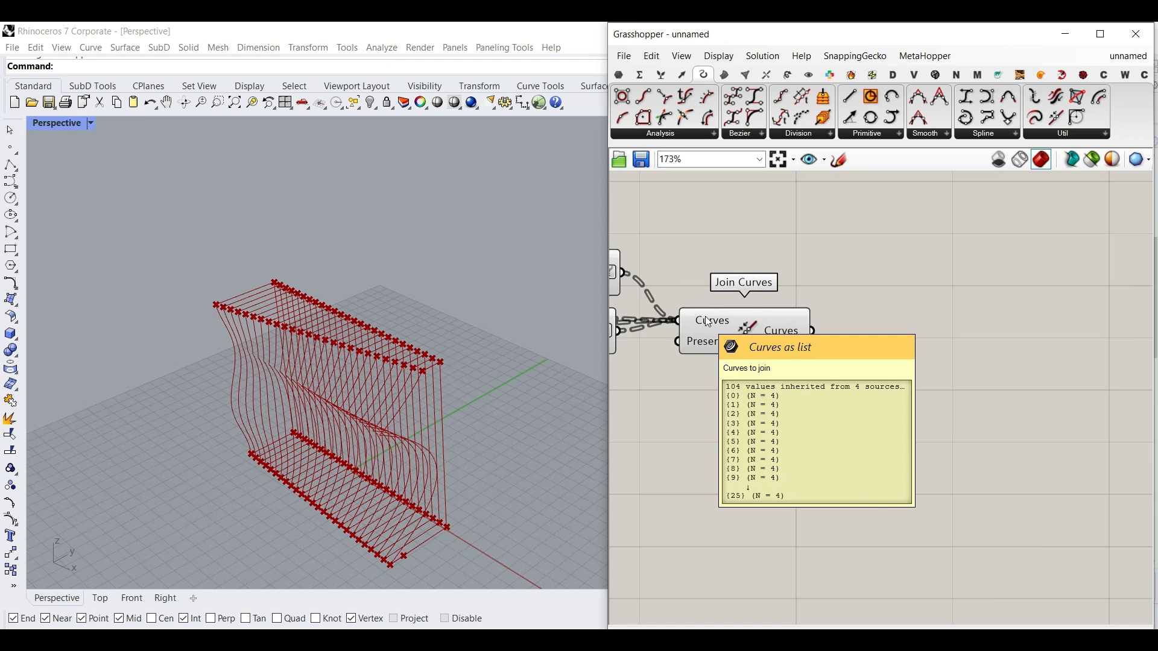
Step: Turn off the preview of all components feeding Join Curves so only the joined slice outlines are displayed
{"action": "left_click", "coordinate": [787, 330]}
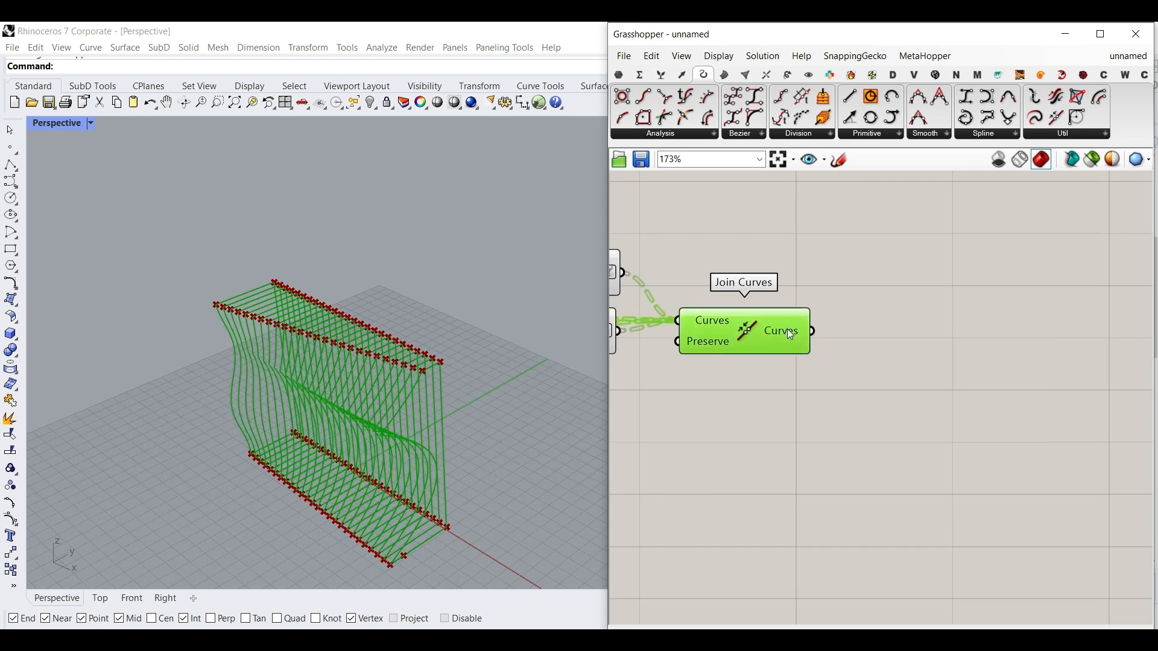
{"action": "scroll", "coordinate": [848, 392], "scroll_direction": "down", "scroll_amount": 5}
{"action": "scroll", "coordinate": [848, 394], "scroll_direction": "down", "scroll_amount": 2}
{"action": "left_click_drag", "start_coordinate": [958, 443], "coordinate": [663, 338]}
{"action": "right_click", "coordinate": [718, 294]}
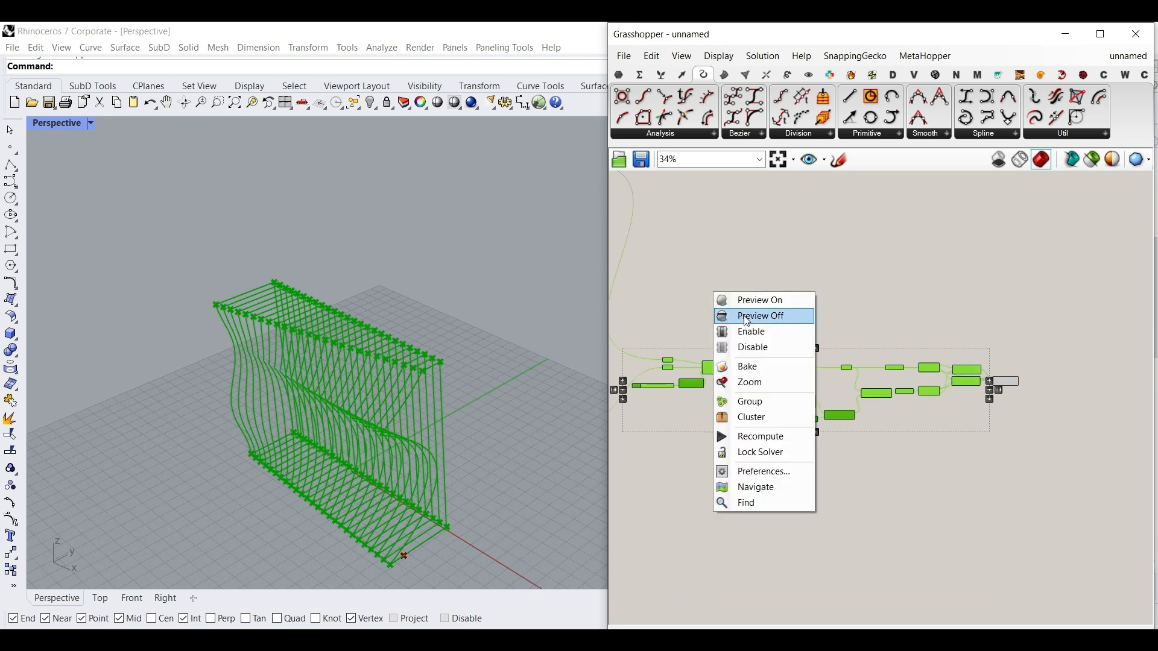
{"action": "left_click", "coordinate": [744, 315]}
{"action": "scroll", "coordinate": [808, 361], "scroll_direction": "up", "scroll_amount": 3}
{"action": "scroll", "coordinate": [808, 362], "scroll_direction": "up", "scroll_amount": 5}
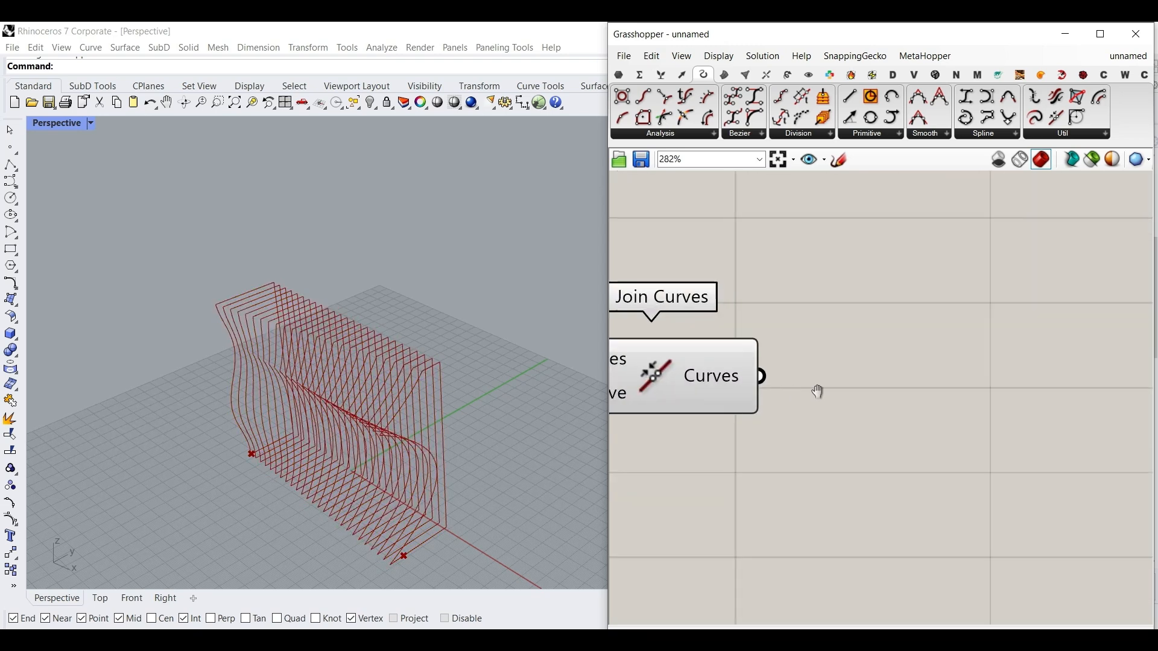
Step: Try a Surface parameter on the Join Curves output, and delete it
{"action": "left_click", "coordinate": [619, 75]}
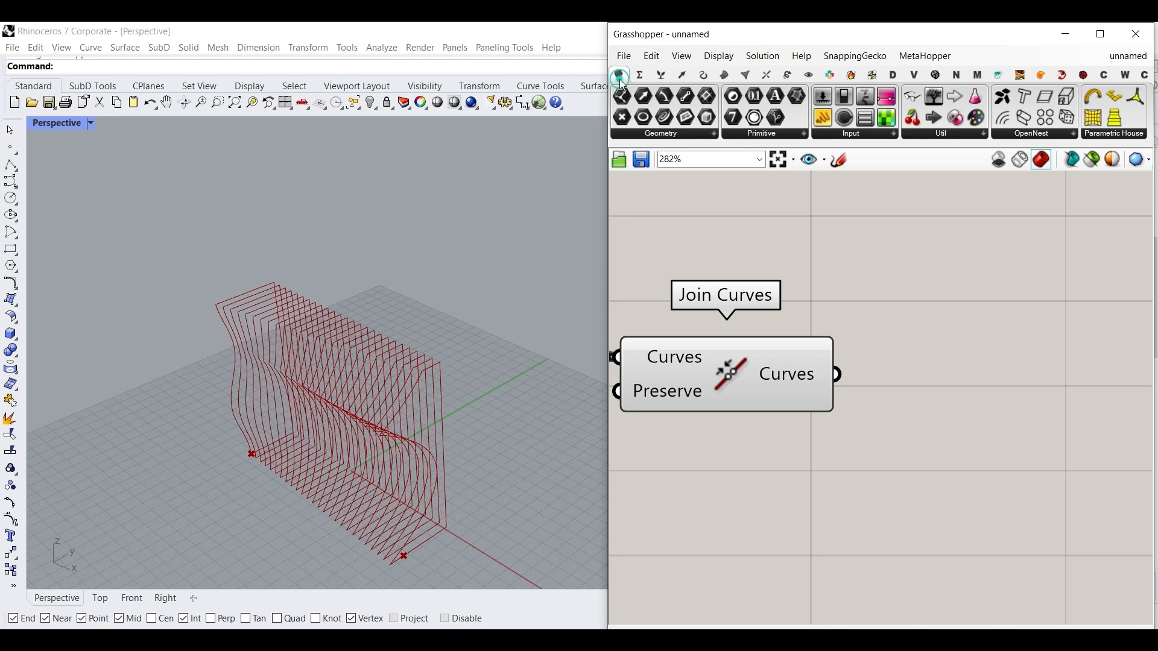
{"action": "left_click", "coordinate": [697, 129]}
{"action": "left_click_drag", "start_coordinate": [768, 313], "coordinate": [917, 369]}
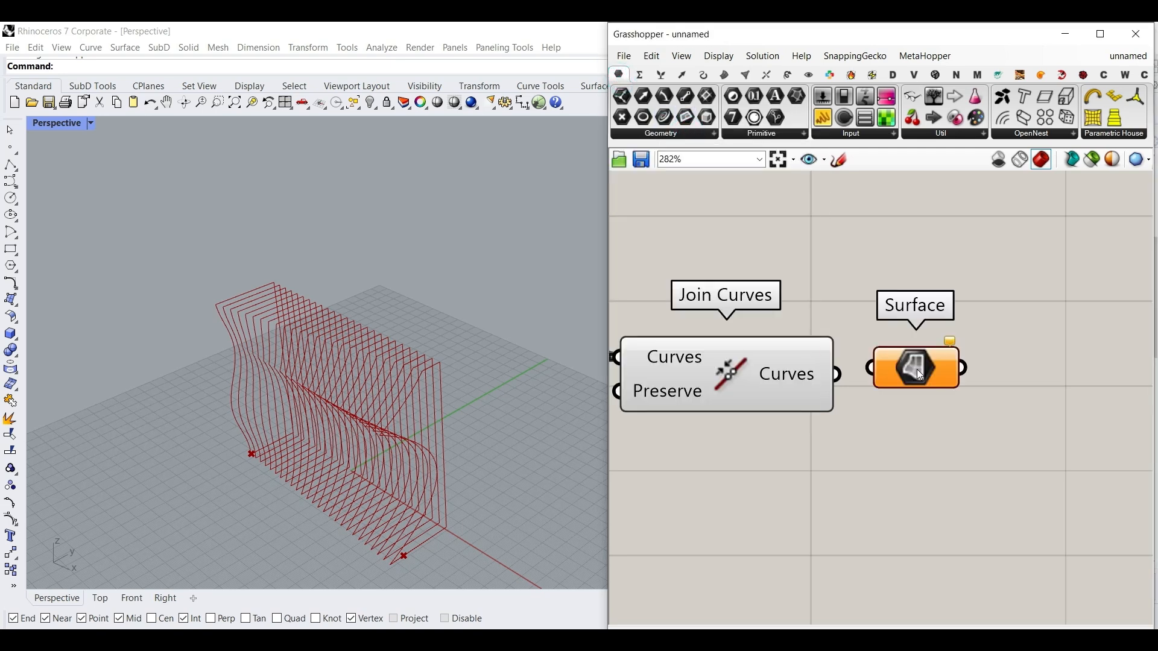
{"action": "left_click", "coordinate": [917, 371]}
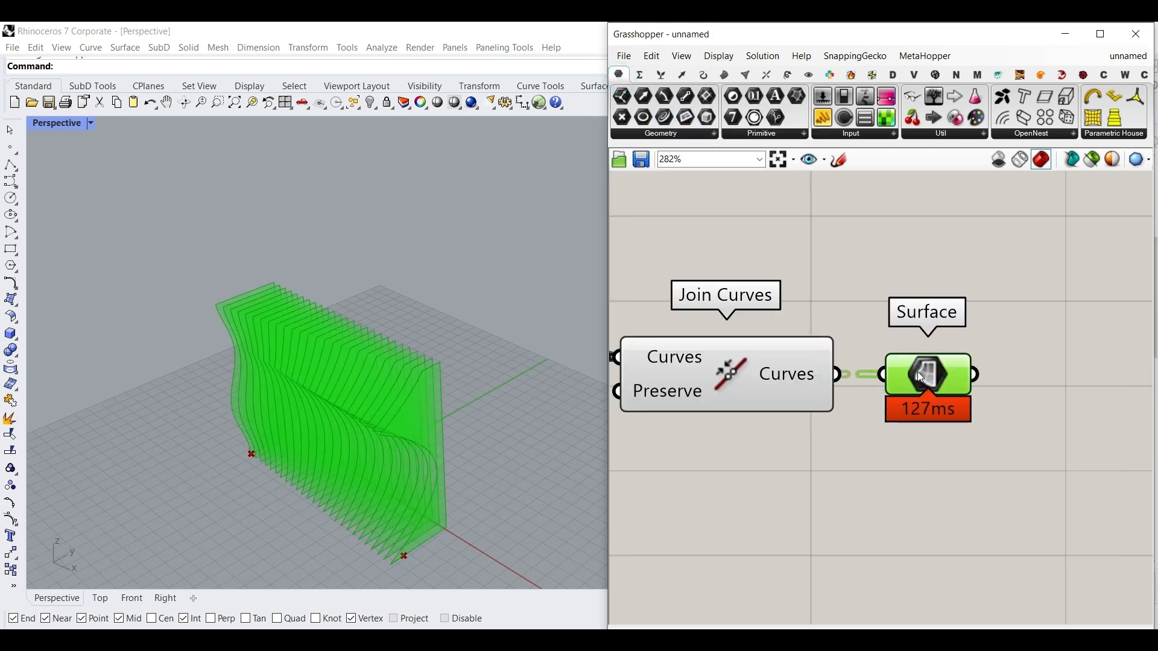
{"action": "key", "text": "Delete"}
Step: Add a Boundary Surfaces component fed by the Join Curves output
{"action": "left_click", "coordinate": [724, 74]}
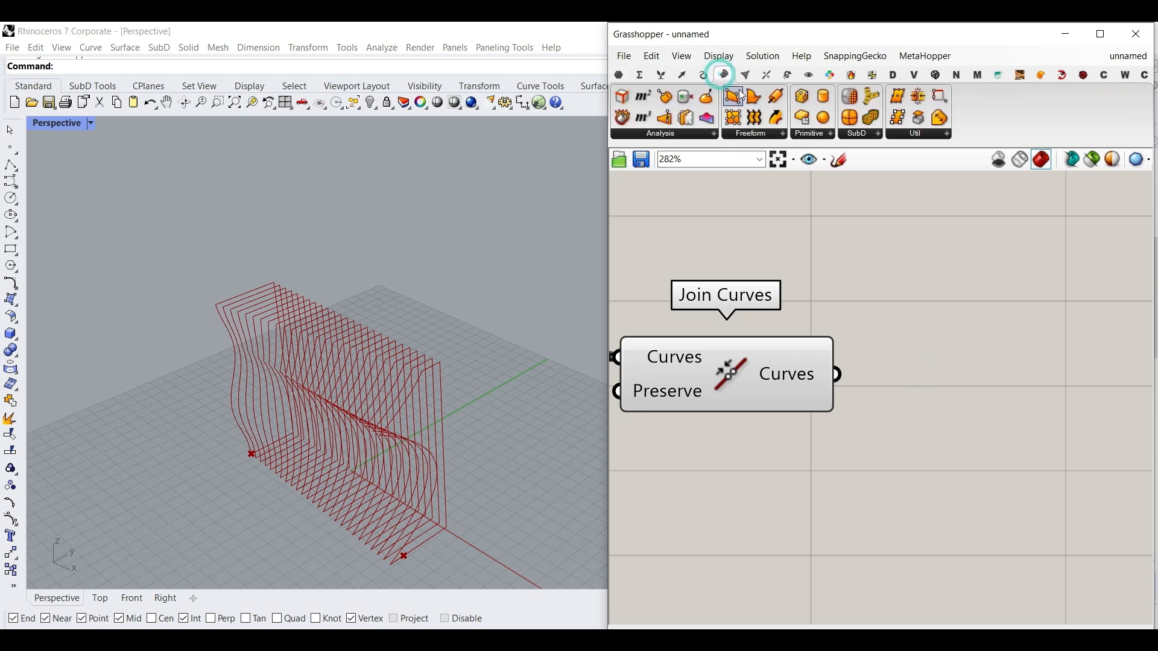
{"action": "left_click_drag", "start_coordinate": [1023, 331], "coordinate": [1026, 358]}
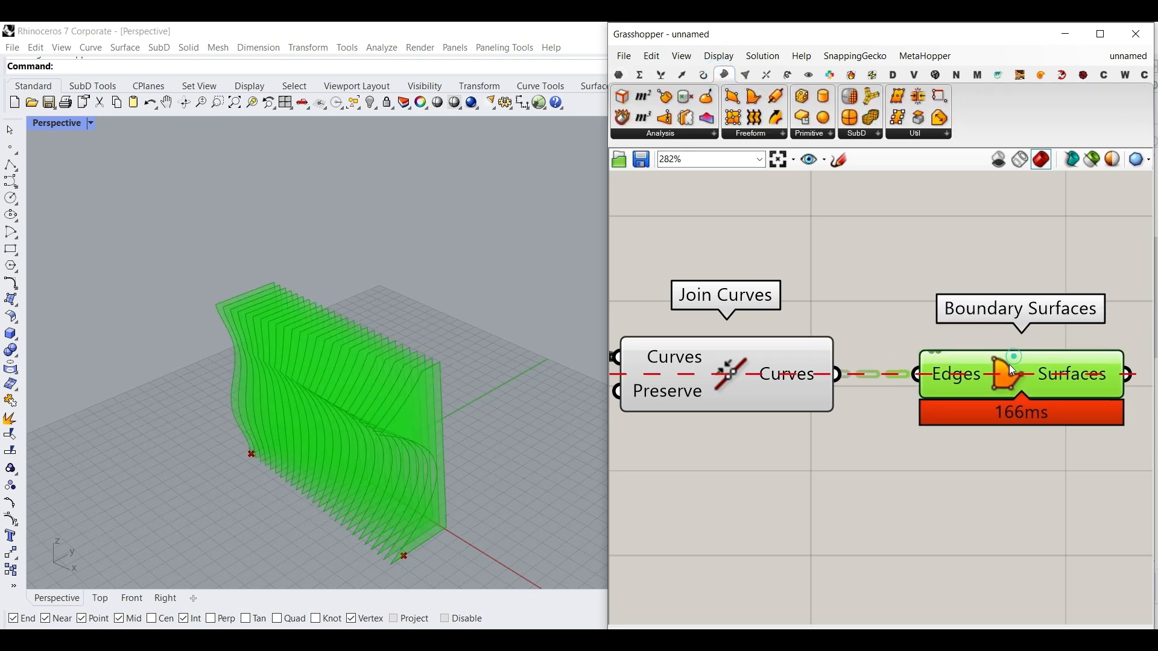
{"action": "left_click", "coordinate": [881, 431]}
Step: Turn off the preview of Join Curves and view the boundary surfaces from a low angle
{"action": "scroll", "coordinate": [960, 433], "scroll_direction": "down", "scroll_amount": 5}
{"action": "left_click_drag", "start_coordinate": [952, 435], "coordinate": [804, 336]}
{"action": "right_click", "coordinate": [805, 270]}
{"action": "left_click", "coordinate": [844, 293]}
{"action": "left_click", "coordinate": [845, 292]}
{"action": "right_click_drag", "start_coordinate": [373, 434], "coordinate": [449, 346]}
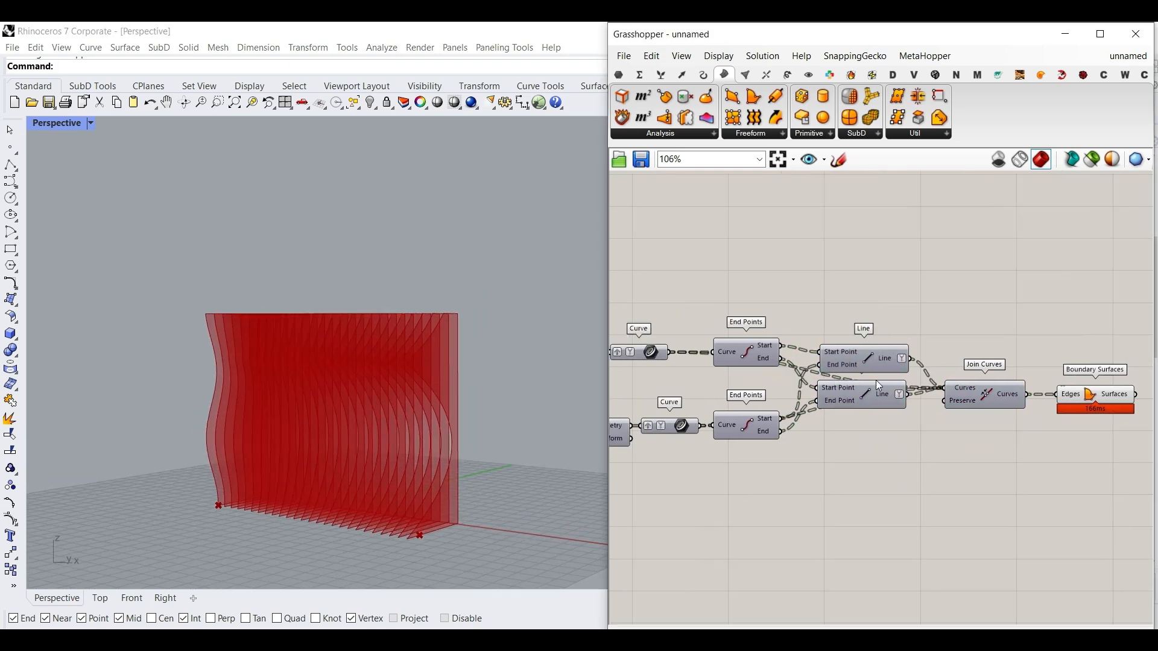
Step: Add a Custom Preview component and connect the Boundary Surfaces output to its Geometry input
{"action": "scroll", "coordinate": [802, 398], "scroll_direction": "down", "scroll_amount": 5}
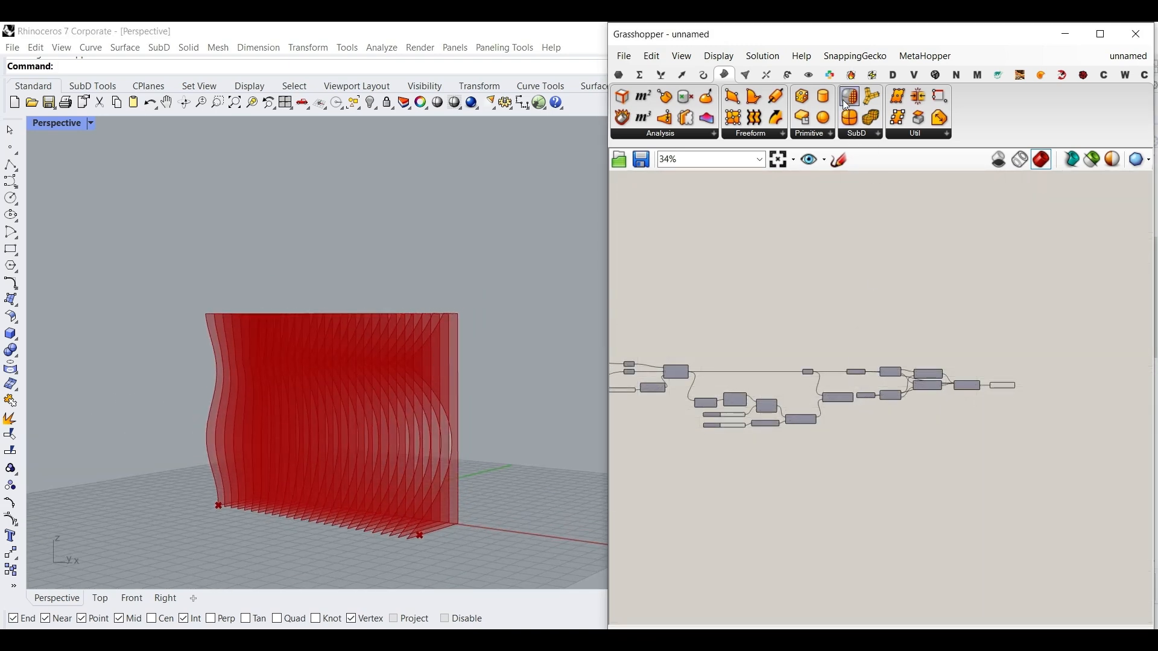
{"action": "left_click", "coordinate": [810, 75]}
{"action": "left_click_drag", "start_coordinate": [1065, 123], "coordinate": [958, 357]}
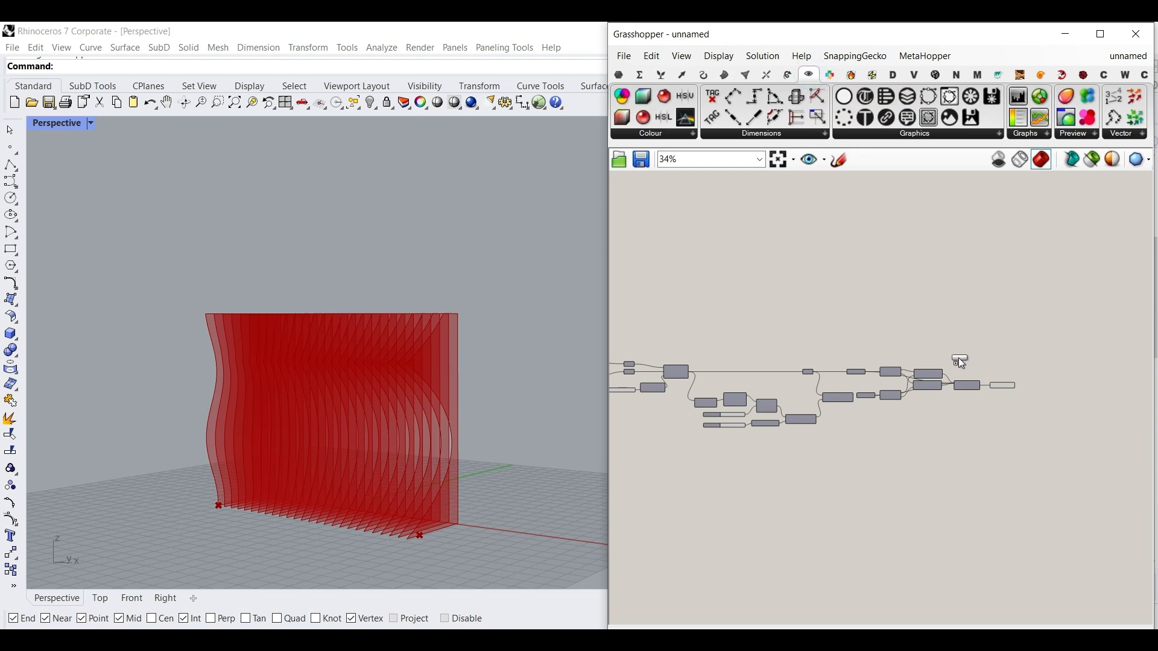
{"action": "scroll", "coordinate": [957, 357], "scroll_direction": "up", "scroll_amount": 6}
{"action": "left_click_drag", "start_coordinate": [1033, 365], "coordinate": [1035, 371]}
{"action": "left_click", "coordinate": [829, 526]}
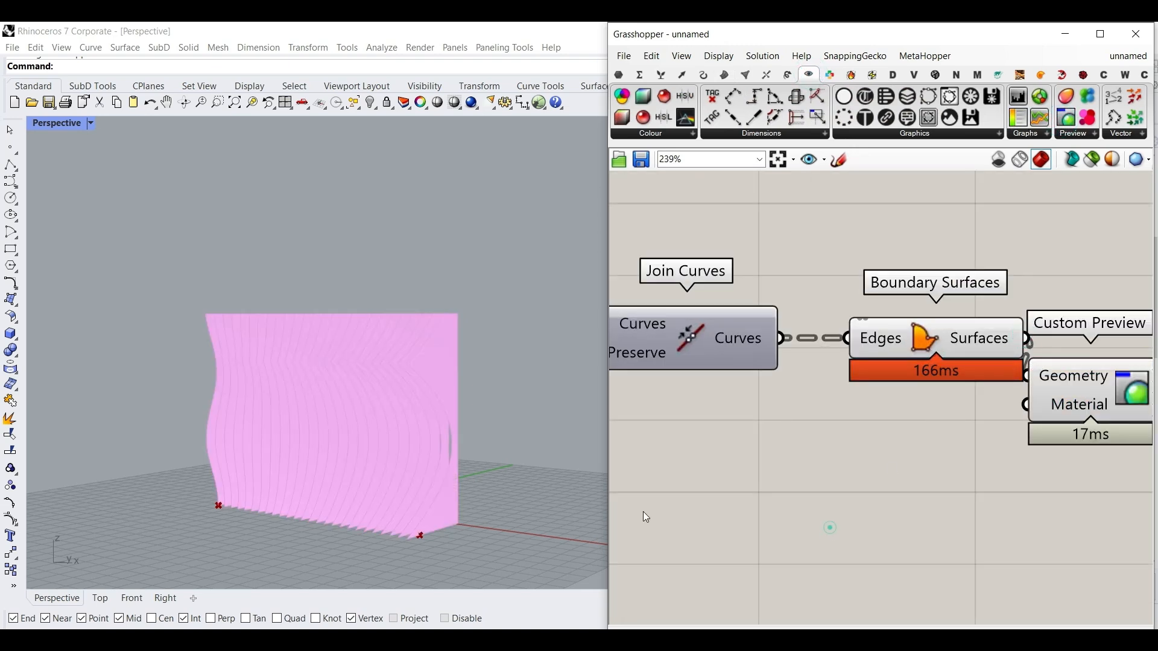
{"action": "right_click_drag", "start_coordinate": [374, 485], "coordinate": [438, 517]}
{"action": "right_click_drag", "start_coordinate": [893, 462], "coordinate": [788, 459]}
Step: Add a Brep Edges component above Custom Preview and connect the Boundary Surfaces output to it
{"action": "left_click", "coordinate": [725, 76]}
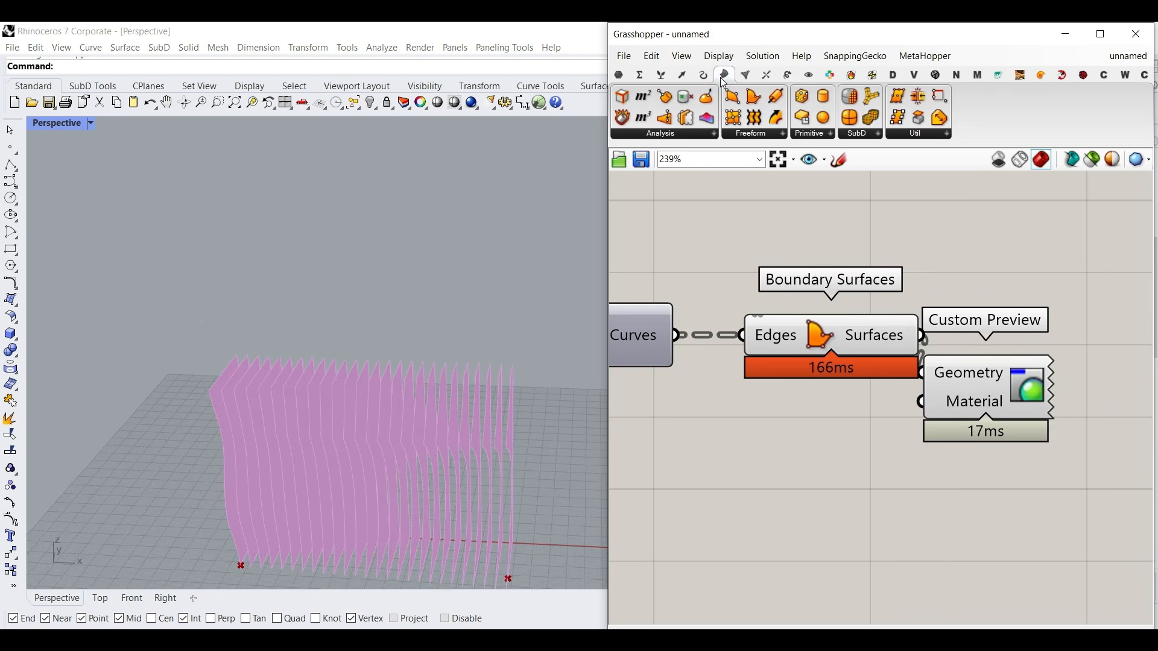
{"action": "left_click_drag", "start_coordinate": [627, 99], "coordinate": [1079, 271]}
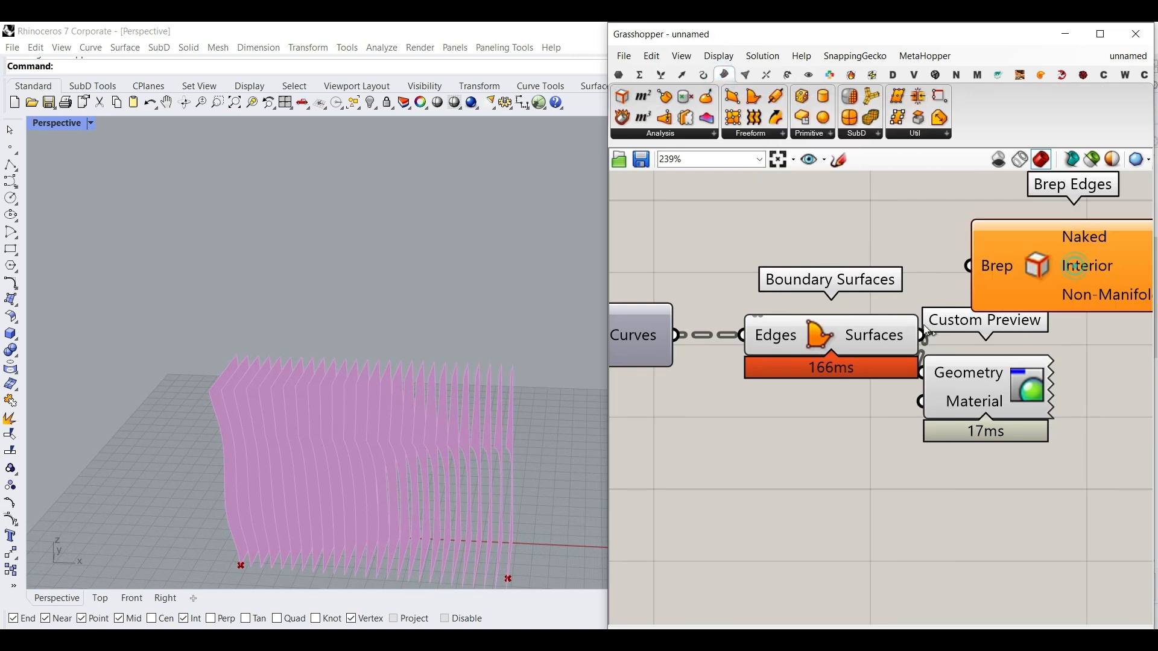
{"action": "left_click_drag", "start_coordinate": [922, 332], "coordinate": [967, 268]}
{"action": "right_click_drag", "start_coordinate": [295, 398], "coordinate": [212, 356]}
Step: Lower the Count slider feeding the Range component to reduce the number of wall slices
{"action": "scroll", "coordinate": [940, 377], "scroll_direction": "down", "scroll_amount": 7}
{"action": "scroll", "coordinate": [933, 382], "scroll_direction": "down", "scroll_amount": 3}
{"action": "right_click_drag", "start_coordinate": [627, 392], "coordinate": [971, 401]}
{"action": "right_click_drag", "start_coordinate": [820, 407], "coordinate": [808, 387]}
{"action": "scroll", "coordinate": [954, 365], "scroll_direction": "up", "scroll_amount": 9}
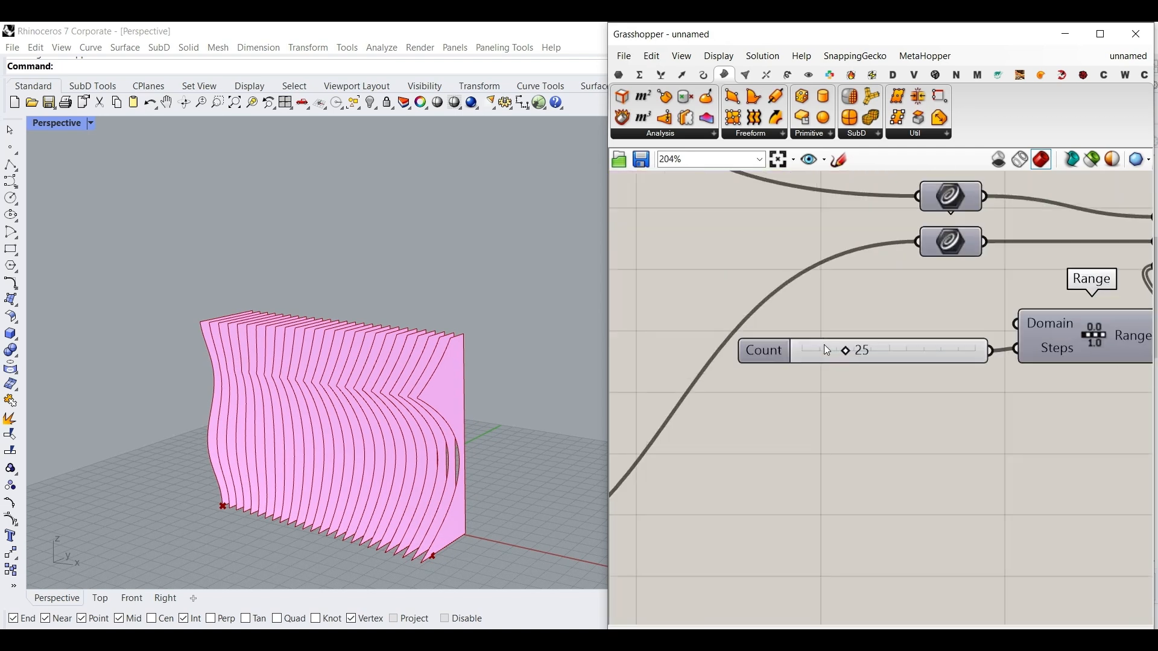
{"action": "scroll", "coordinate": [827, 351], "scroll_direction": "up", "scroll_amount": 1}
{"action": "mouse_move", "coordinate": [852, 348]}
{"action": "left_mouse_down"}
{"action": "mouse_move", "coordinate": [822, 353]}
{"action": "mouse_move", "coordinate": [833, 349]}
{"action": "left_mouse_up"}
Step: Steepen the parabola in the lower purple group's Graph Mapper by shifting its handle slightly up and inward
{"action": "scroll", "coordinate": [885, 309], "scroll_direction": "down", "scroll_amount": 10}
{"action": "scroll", "coordinate": [987, 353], "scroll_direction": "up", "scroll_amount": 4}
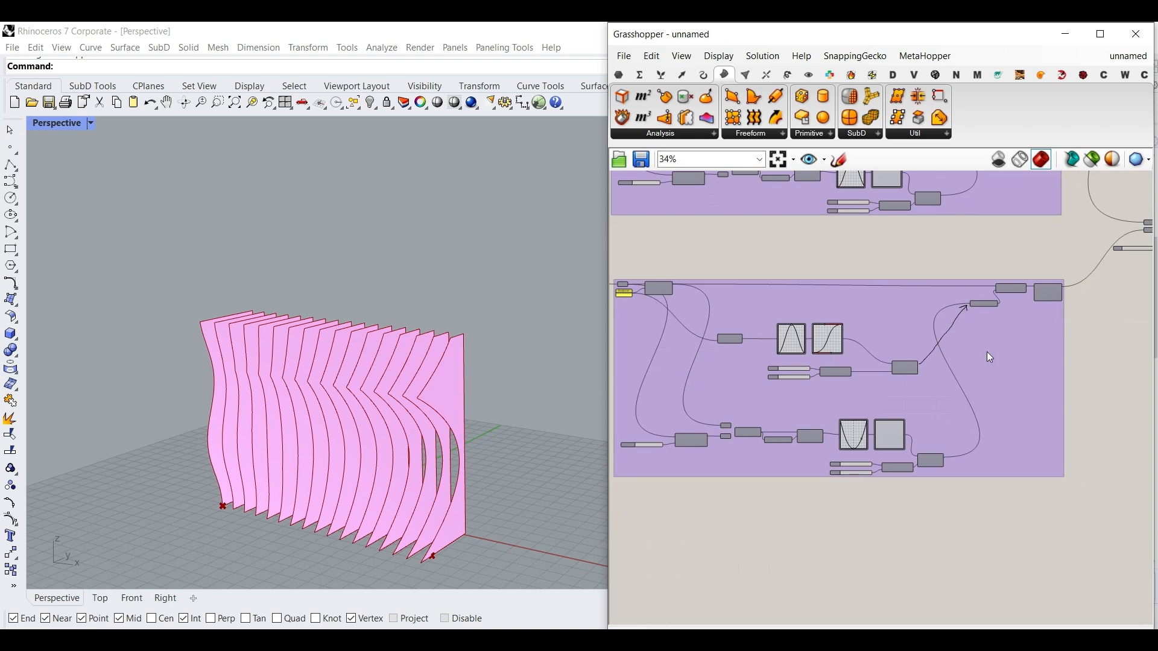
{"action": "scroll", "coordinate": [782, 332], "scroll_direction": "up", "scroll_amount": 12}
{"action": "mouse_move", "coordinate": [904, 417]}
{"action": "left_mouse_down"}
{"action": "mouse_move", "coordinate": [915, 417]}
{"action": "mouse_move", "coordinate": [888, 401]}
{"action": "mouse_move", "coordinate": [899, 404]}
{"action": "left_mouse_up"}
{"action": "right_click_drag", "start_coordinate": [846, 336], "coordinate": [839, 175]}
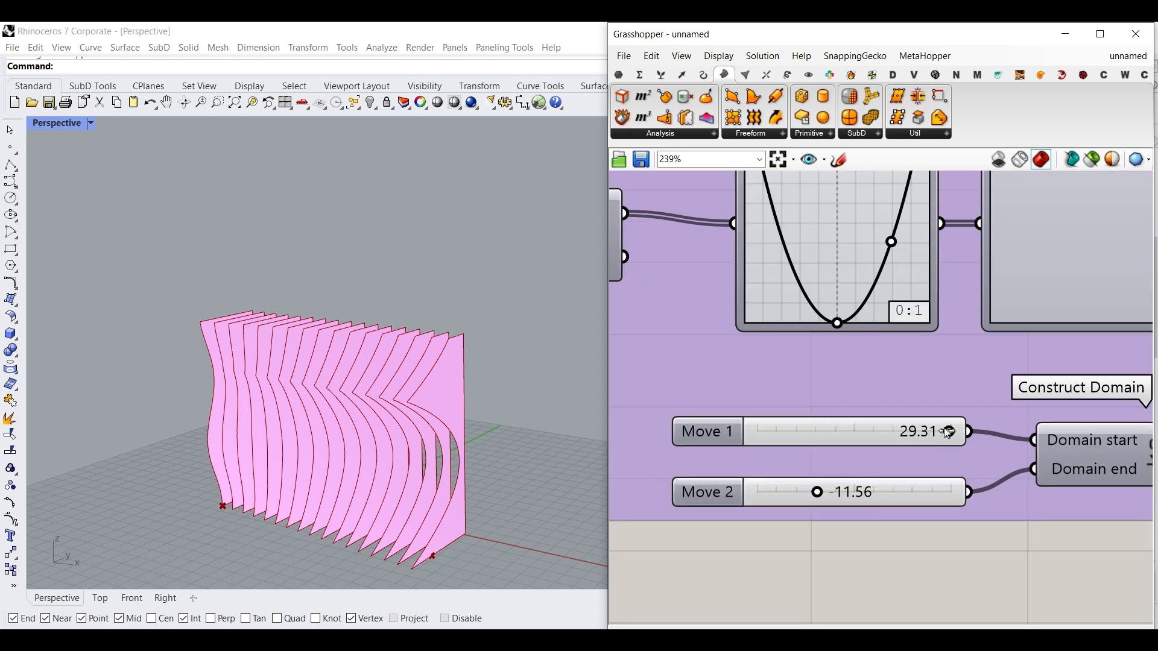
Step: Set the Move 1 slider below the parabola graph to -30.00 and the Move 2 slider to 18.36
{"action": "left_click_drag", "start_coordinate": [924, 433], "coordinate": [754, 431]}
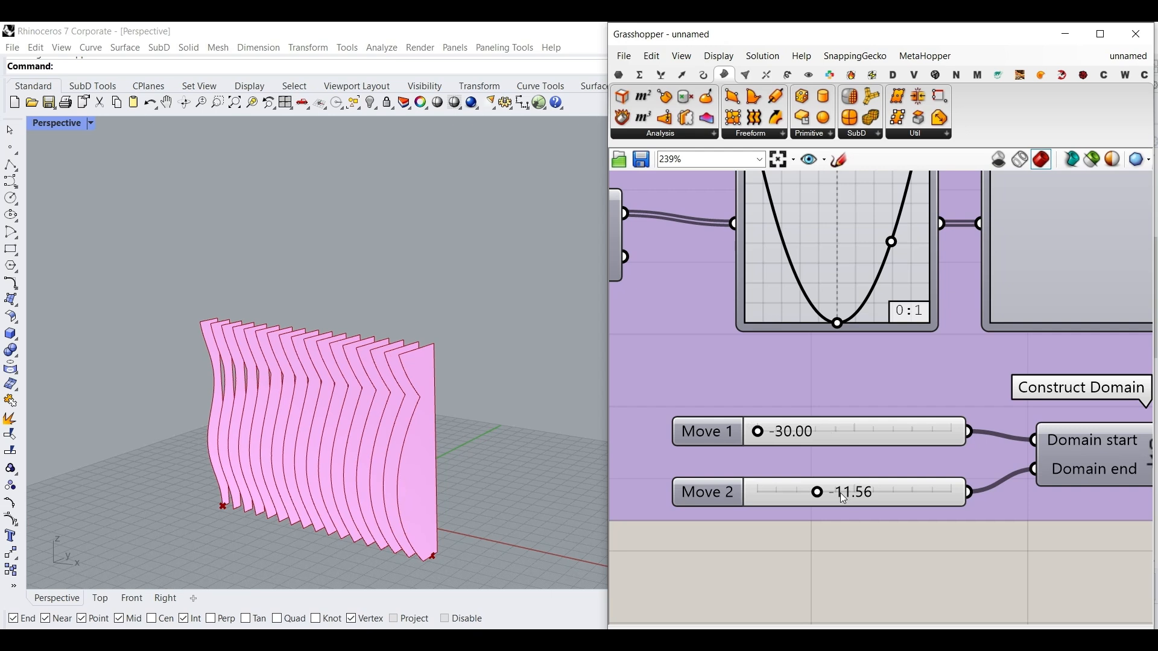
{"action": "left_click_drag", "start_coordinate": [827, 496], "coordinate": [914, 493]}
{"action": "right_click_drag", "start_coordinate": [465, 400], "coordinate": [332, 387]}
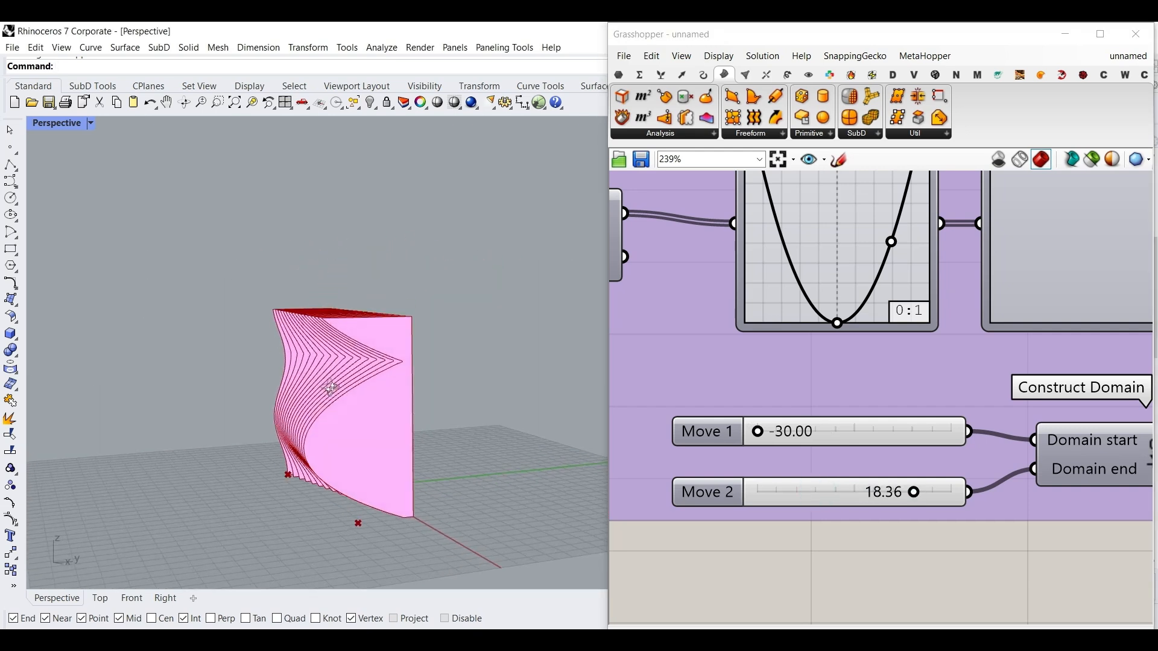
Step: Shift the wave peak toward the graph's start in the upper purple group's Graph Mapper fed by Remap Numbers
{"action": "right_click_drag", "start_coordinate": [910, 411], "coordinate": [918, 417]}
{"action": "scroll", "coordinate": [904, 413], "scroll_direction": "down", "scroll_amount": 10}
{"action": "right_click_drag", "start_coordinate": [865, 291], "coordinate": [842, 484]}
{"action": "right_click_drag", "start_coordinate": [826, 405], "coordinate": [869, 442]}
{"action": "scroll", "coordinate": [863, 310], "scroll_direction": "up", "scroll_amount": 10}
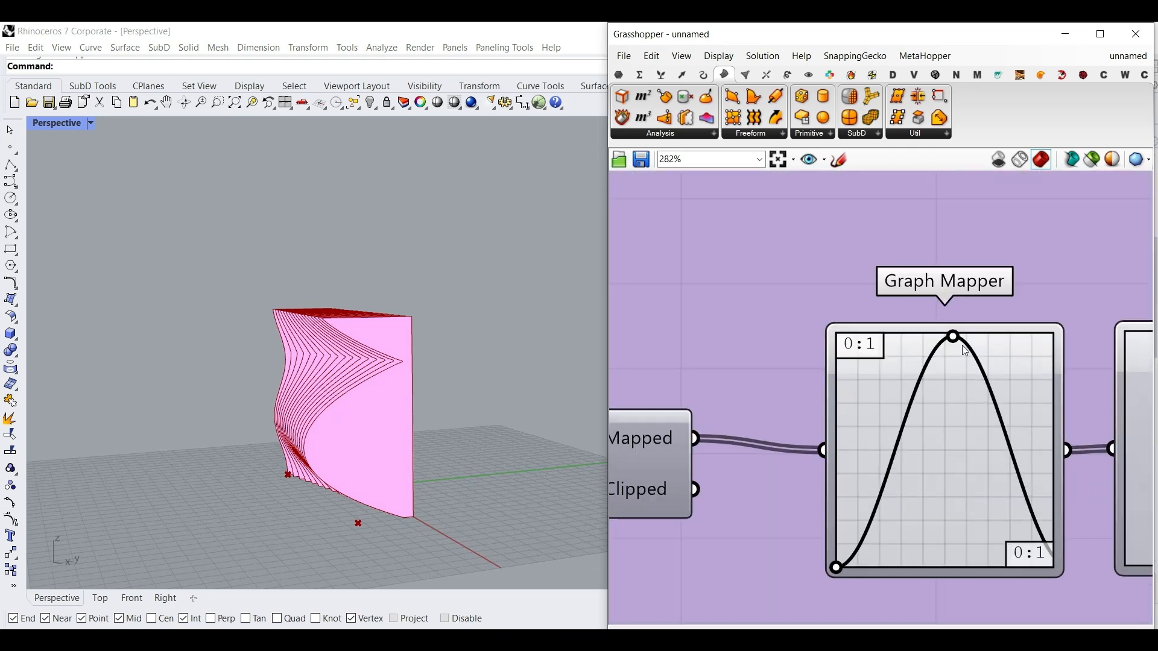
{"action": "left_click_drag", "start_coordinate": [955, 337], "coordinate": [906, 333]}
{"action": "right_click_drag", "start_coordinate": [232, 472], "coordinate": [286, 473]}
Step: Set the Location slider feeding the Evaluate Curve parameter in the same group to 0.16
{"action": "scroll", "coordinate": [913, 454], "scroll_direction": "down", "scroll_amount": 10}
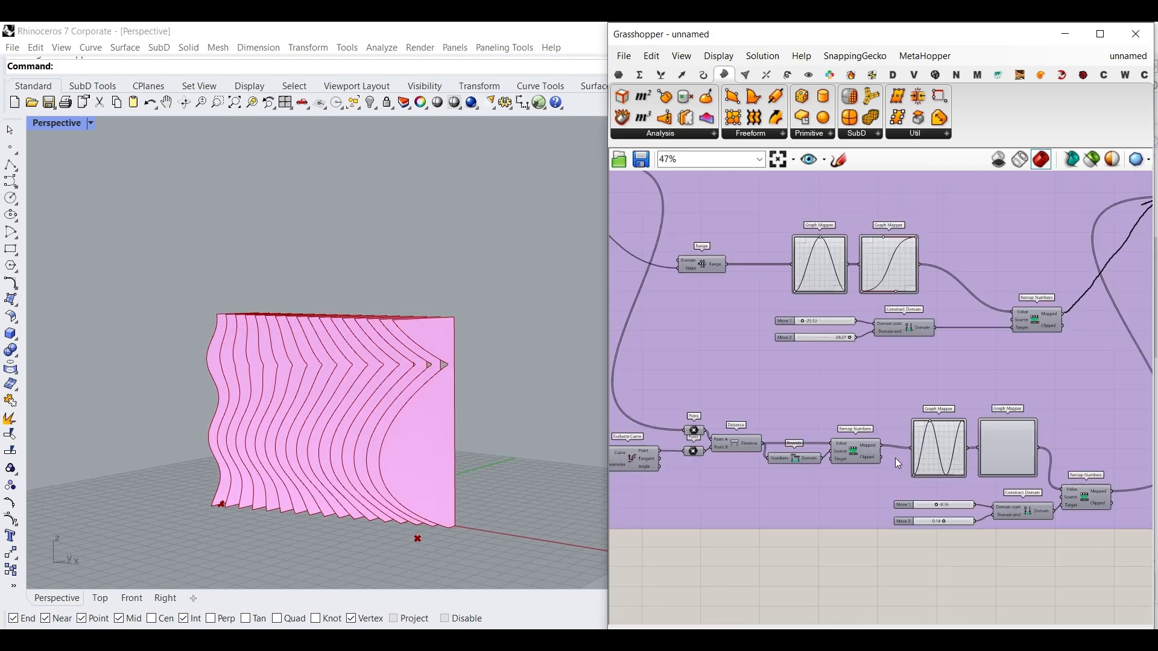
{"action": "scroll", "coordinate": [709, 477], "scroll_direction": "up", "scroll_amount": 7}
{"action": "left_click_drag", "start_coordinate": [723, 443], "coordinate": [701, 445]}
{"action": "mouse_move", "coordinate": [361, 347]}
{"action": "right_mouse_down"}
{"action": "mouse_move", "coordinate": [355, 359]}
{"action": "mouse_move", "coordinate": [282, 365]}
{"action": "mouse_move", "coordinate": [309, 344]}
{"action": "mouse_move", "coordinate": [369, 362]}
{"action": "right_mouse_up"}
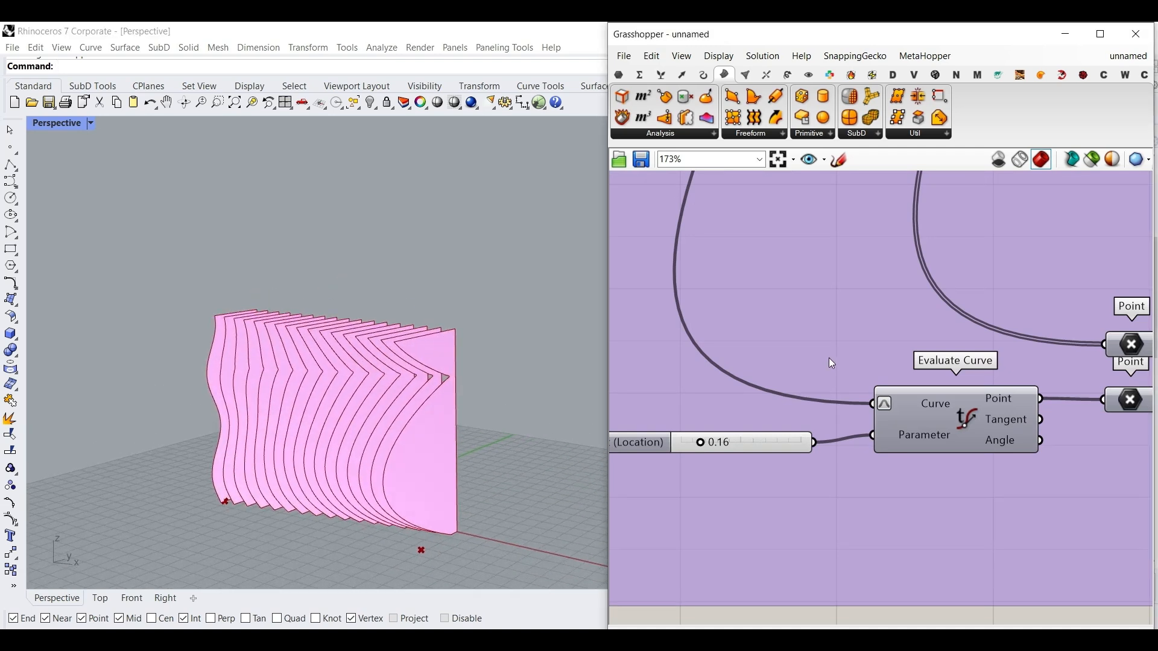
{"action": "scroll", "coordinate": [829, 357], "scroll_direction": "down", "scroll_amount": 10}
{"action": "right_click_drag", "start_coordinate": [1015, 359], "coordinate": [798, 361]}
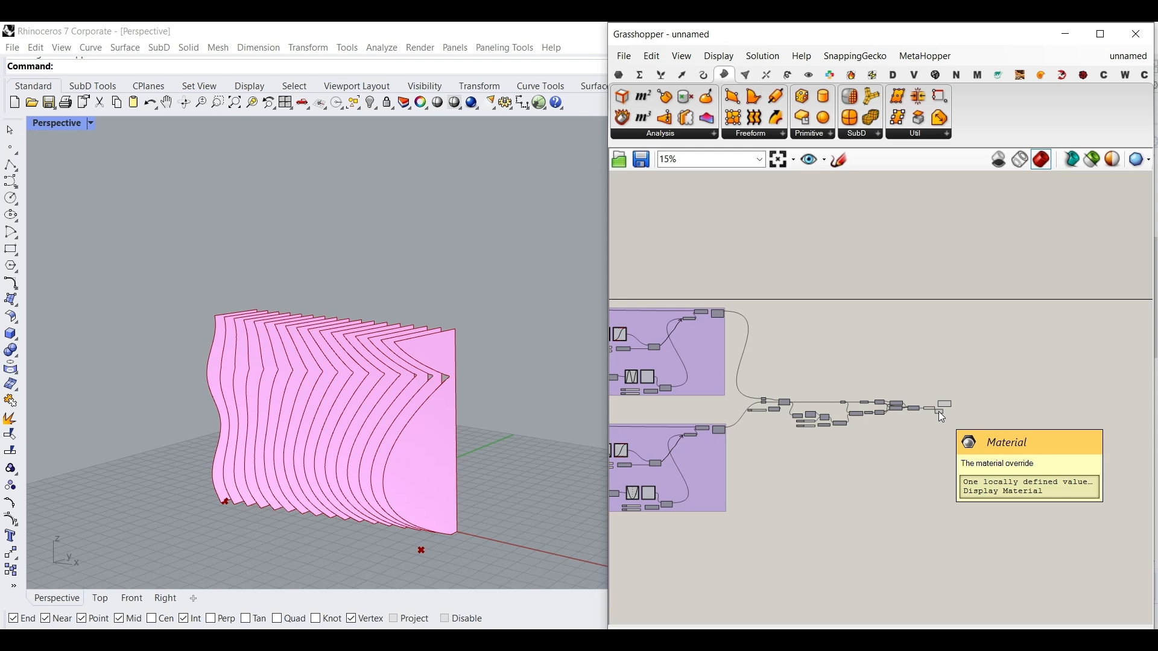
{"action": "scroll", "coordinate": [911, 415], "scroll_direction": "up", "scroll_amount": 8}
{"action": "mouse_move", "coordinate": [363, 443]}
{"action": "right_mouse_down"}
{"action": "mouse_move", "coordinate": [427, 429]}
{"action": "mouse_move", "coordinate": [378, 444]}
{"action": "right_mouse_up"}
{"action": "right_click_drag", "start_coordinate": [1027, 377], "coordinate": [872, 434]}
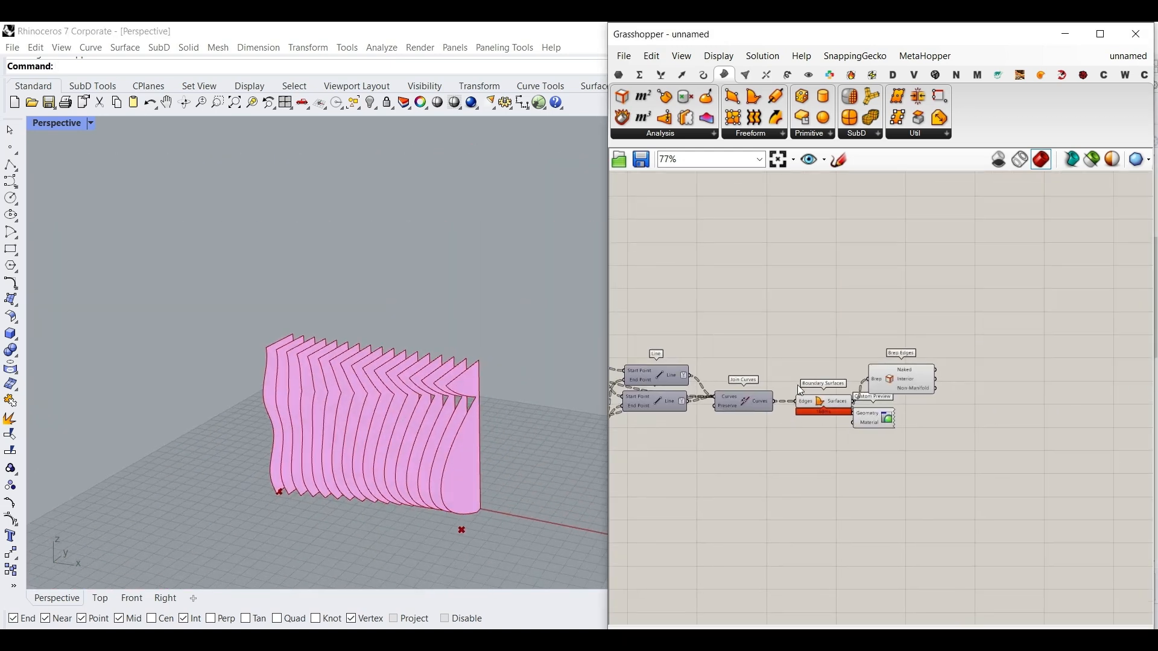
Step: Add an Extrude component below Boundary Surfaces and shift Brep Edges and Custom Preview aside to make room
{"action": "left_click", "coordinate": [752, 130]}
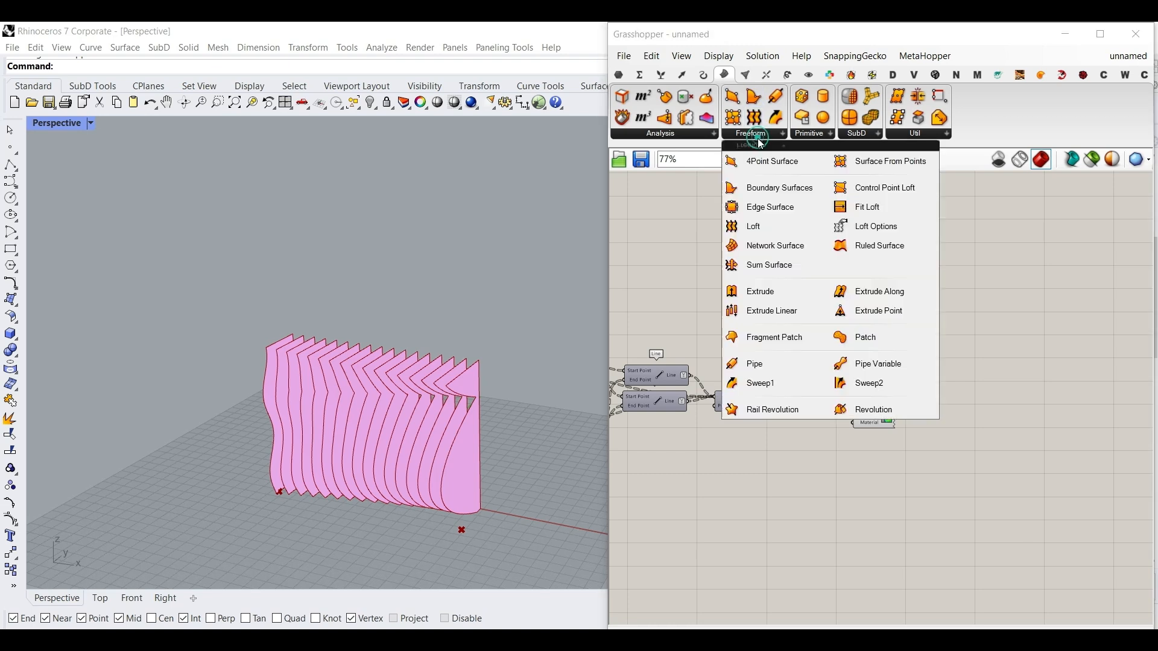
{"action": "left_click", "coordinate": [754, 292]}
{"action": "scroll", "coordinate": [951, 415], "scroll_direction": "up", "scroll_amount": 4}
{"action": "left_click", "coordinate": [807, 505]}
{"action": "left_click_drag", "start_coordinate": [901, 457], "coordinate": [1021, 342]}
{"action": "scroll", "coordinate": [773, 478], "scroll_direction": "up", "scroll_amount": 2}
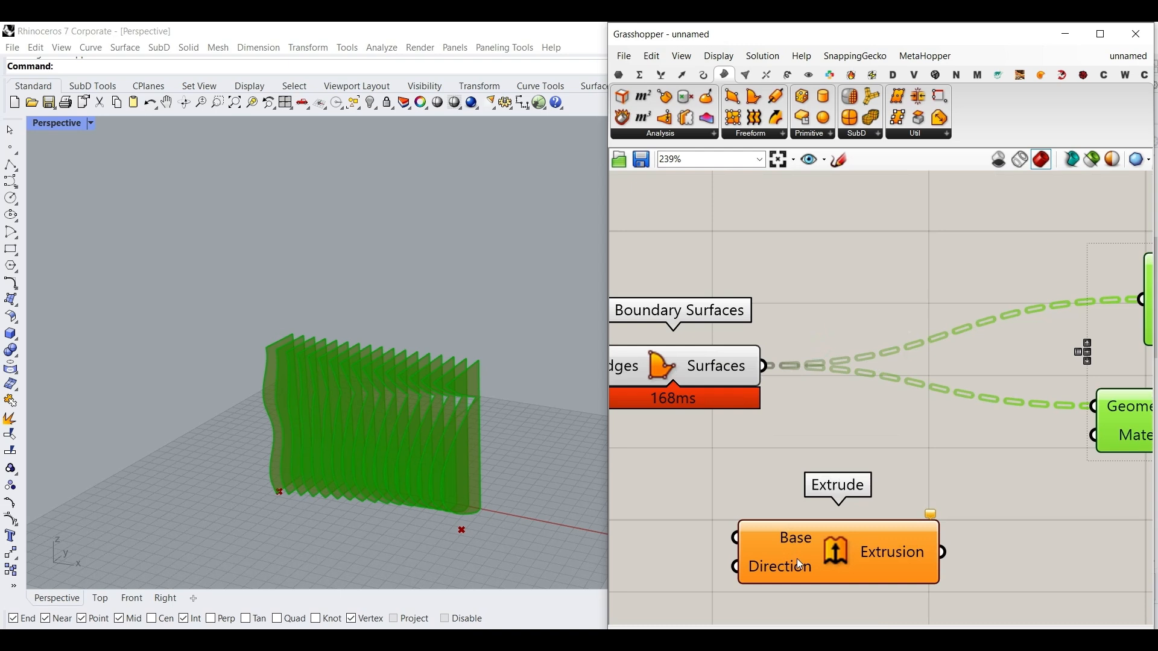
Step: Feed the boundary surfaces into Extrude's Base and reroute the Extrusion output to Custom Preview and Brep Edges
{"action": "left_click_drag", "start_coordinate": [796, 558], "coordinate": [762, 374]}
{"action": "left_click_drag", "start_coordinate": [846, 386], "coordinate": [849, 389]}
{"action": "right_click_drag", "start_coordinate": [952, 441], "coordinate": [820, 443]}
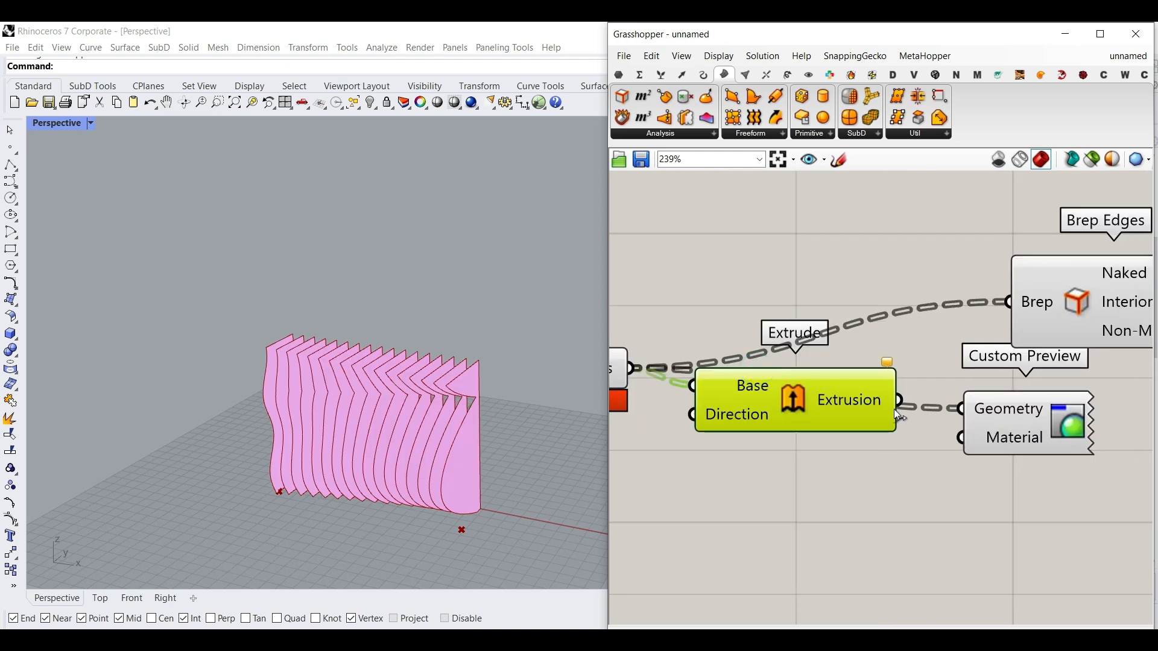
{"action": "left_click_drag", "start_coordinate": [898, 401], "coordinate": [952, 413]}
{"action": "left_click_drag", "start_coordinate": [960, 305], "coordinate": [1006, 301]}
{"action": "left_click", "coordinate": [979, 375]}
Step: Add a Unit X vector component and connect it to the Direction input of Extrude
{"action": "right_click_drag", "start_coordinate": [831, 411], "coordinate": [1061, 397]}
{"action": "left_click_drag", "start_coordinate": [992, 392], "coordinate": [977, 441]}
{"action": "double_click", "coordinate": [787, 494]}
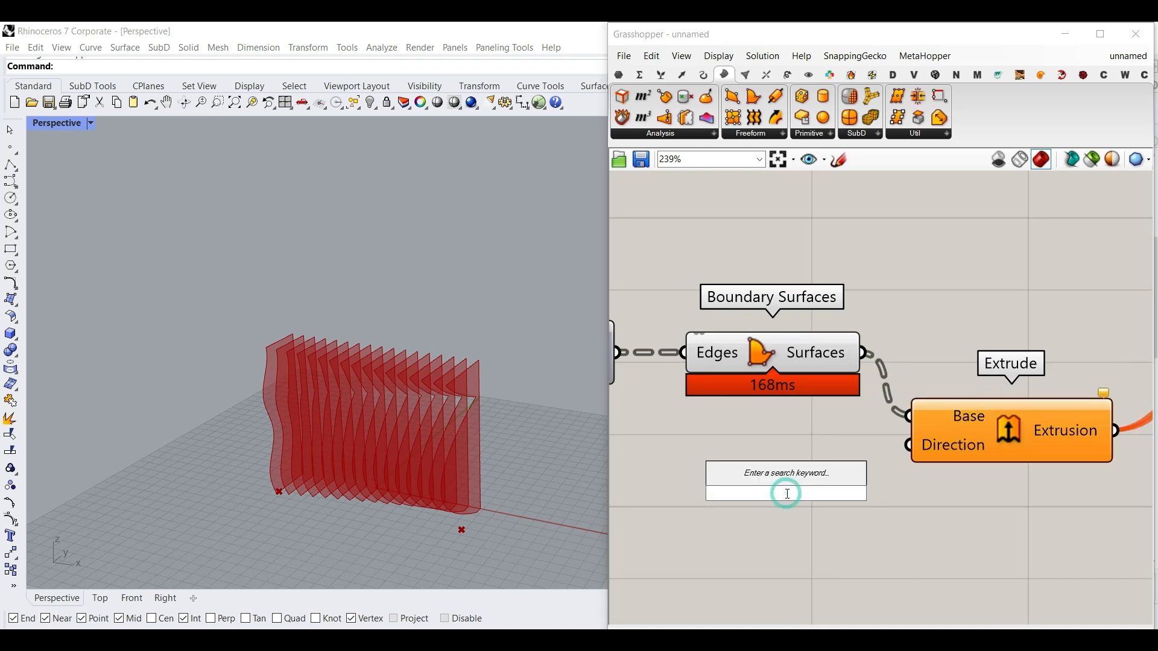
{"action": "type", "text": "x"}
{"action": "left_click", "coordinate": [763, 422]}
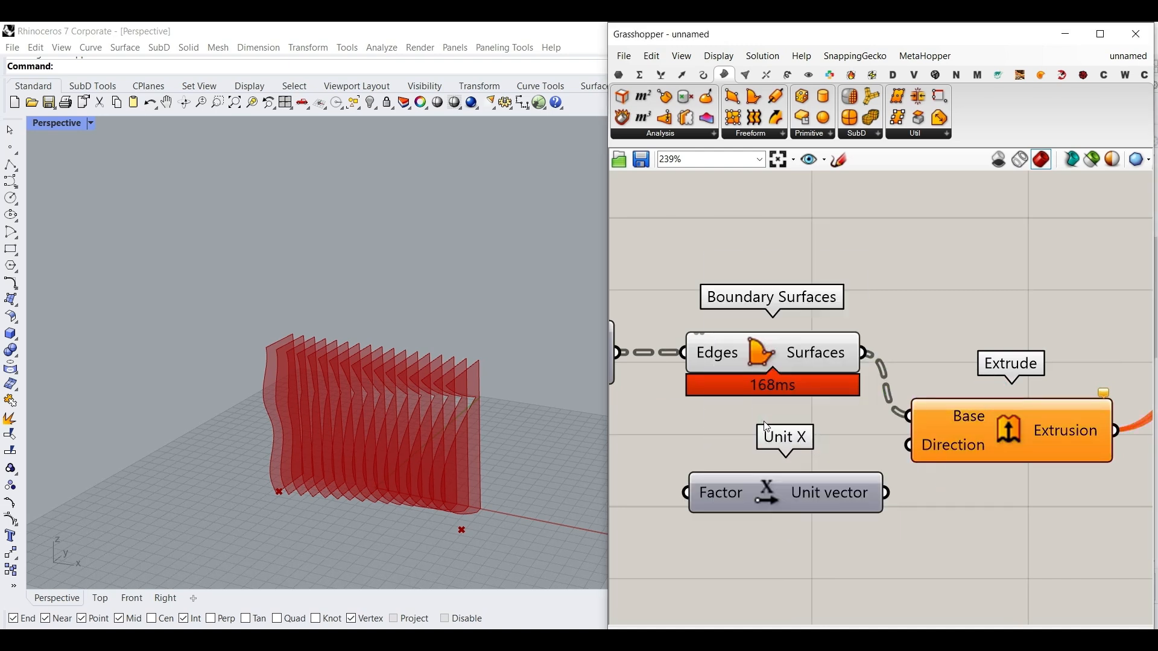
{"action": "left_click_drag", "start_coordinate": [887, 494], "coordinate": [898, 472]}
{"action": "scroll", "coordinate": [893, 477], "scroll_direction": "down", "scroll_amount": 2}
{"action": "left_click", "coordinate": [884, 494]}
{"action": "right_click_drag", "start_coordinate": [884, 495], "coordinate": [978, 423]}
Step: Add a Point parameter fed by the End output of the lower End Points component and inspect its points on the wall
{"action": "scroll", "coordinate": [965, 423], "scroll_direction": "down", "scroll_amount": 4}
{"action": "right_click_drag", "start_coordinate": [892, 429], "coordinate": [1049, 424]}
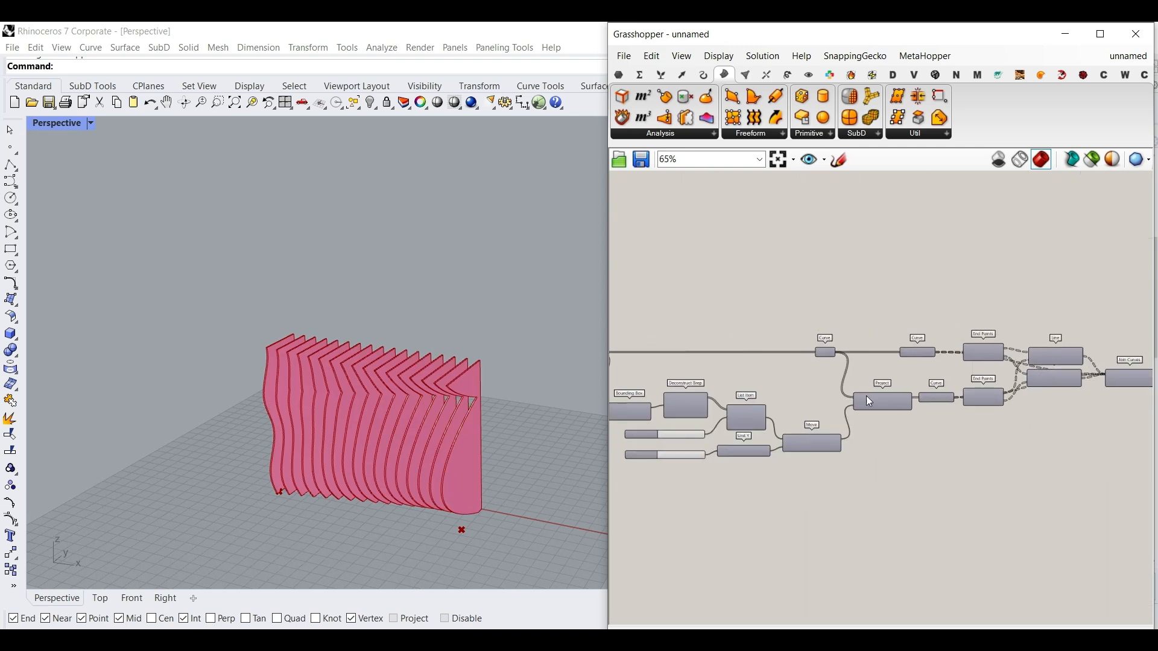
{"action": "left_click", "coordinate": [620, 75]}
{"action": "scroll", "coordinate": [904, 389], "scroll_direction": "up", "scroll_amount": 3}
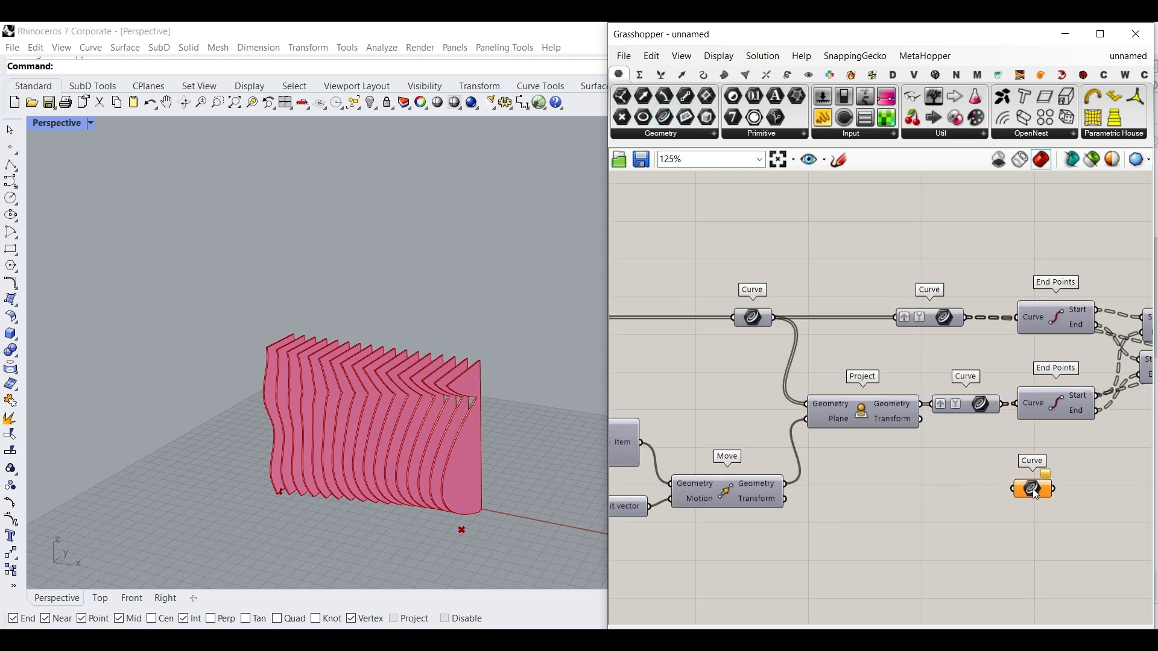
{"action": "right_click_drag", "start_coordinate": [1034, 493], "coordinate": [909, 482]}
{"action": "scroll", "coordinate": [856, 470], "scroll_direction": "up", "scroll_amount": 2}
{"action": "right_click_drag", "start_coordinate": [894, 429], "coordinate": [761, 426]}
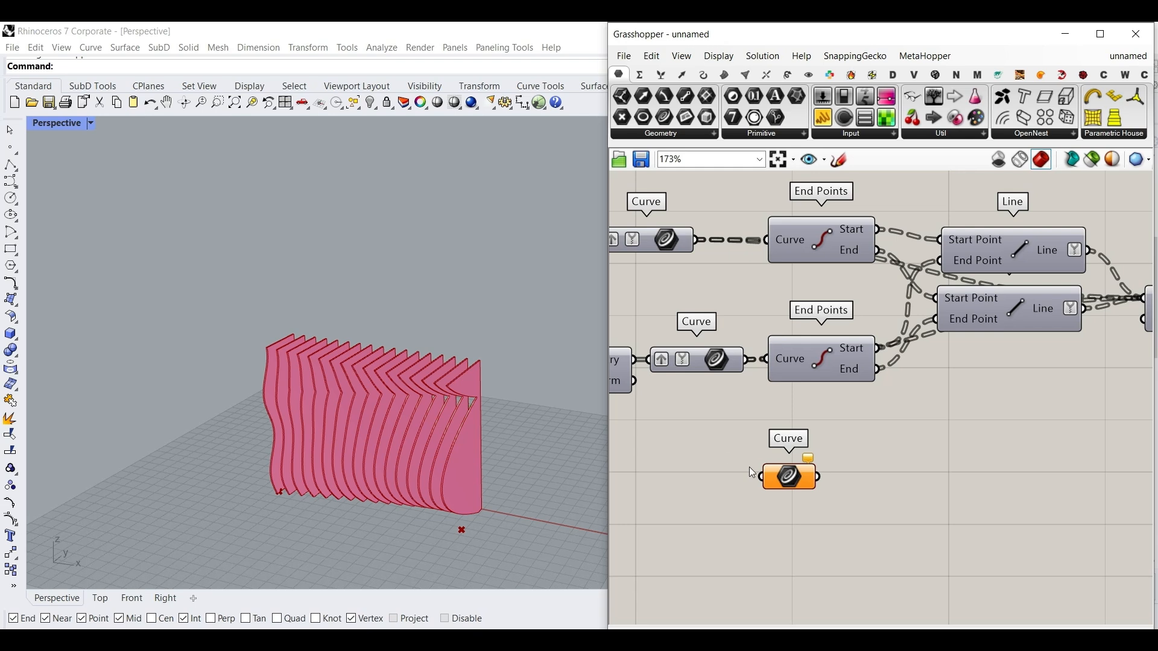
{"action": "scroll", "coordinate": [829, 458], "scroll_direction": "up", "scroll_amount": 3}
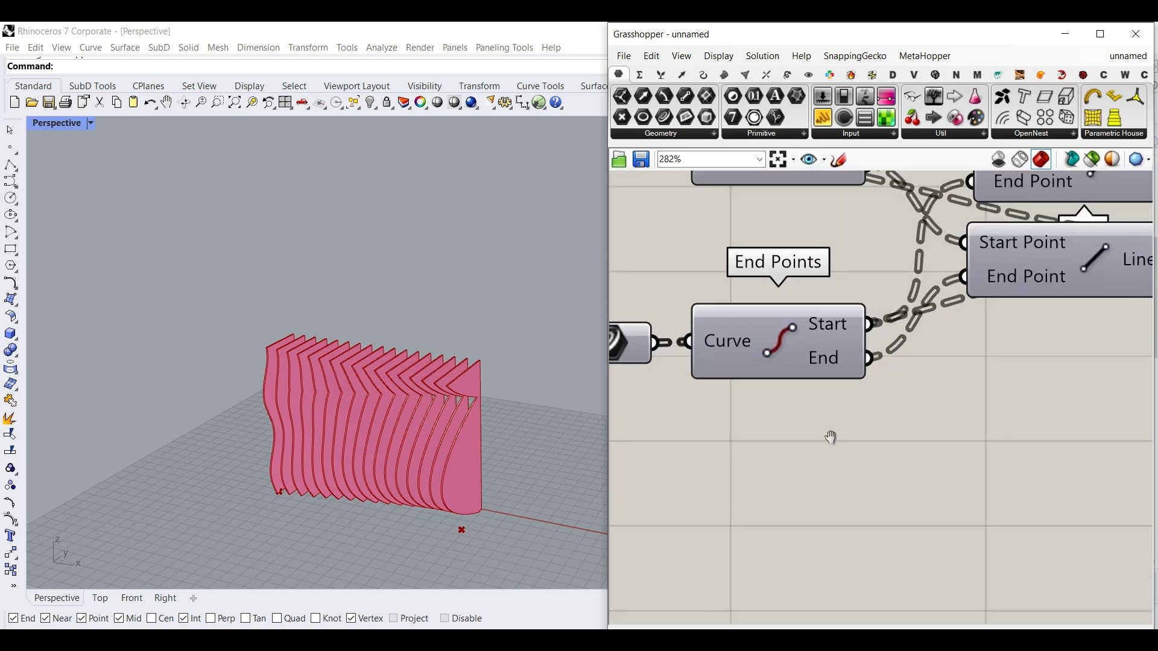
{"action": "left_click_drag", "start_coordinate": [956, 472], "coordinate": [936, 462]}
{"action": "right_click_drag", "start_coordinate": [458, 411], "coordinate": [428, 371]}
{"action": "scroll", "coordinate": [434, 368], "scroll_direction": "up", "scroll_amount": 5}
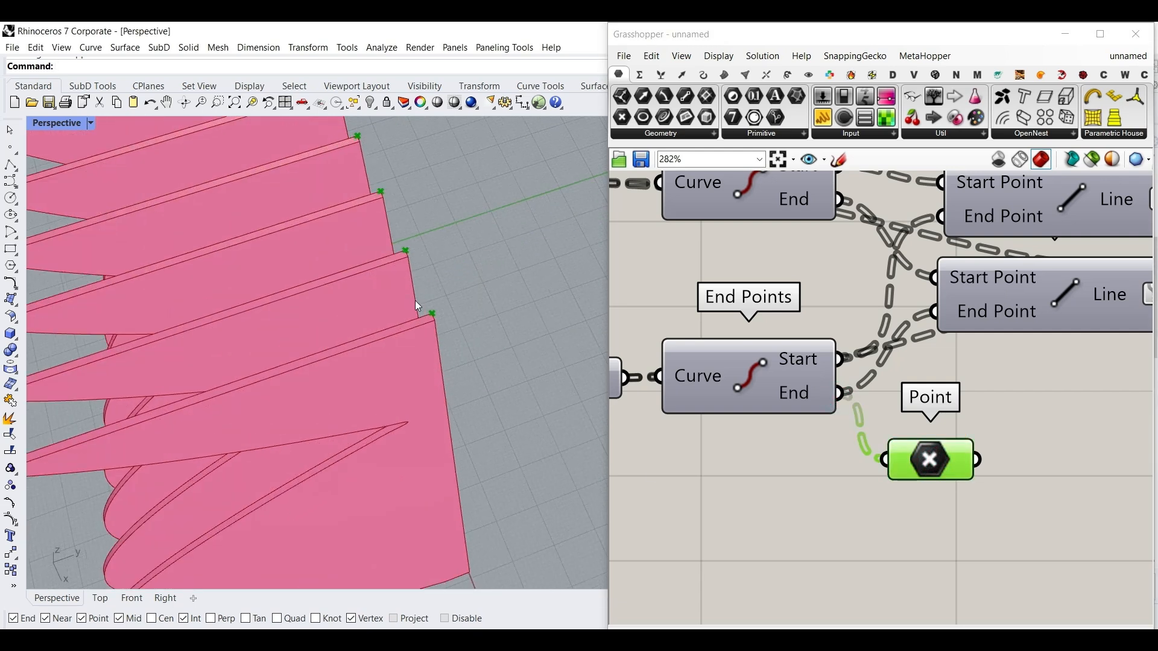
Step: Move the new Point parameter to clear canvas space and flatten its data
{"action": "right_click_drag", "start_coordinate": [954, 527], "coordinate": [742, 342]}
{"action": "left_click_drag", "start_coordinate": [733, 335], "coordinate": [750, 398]}
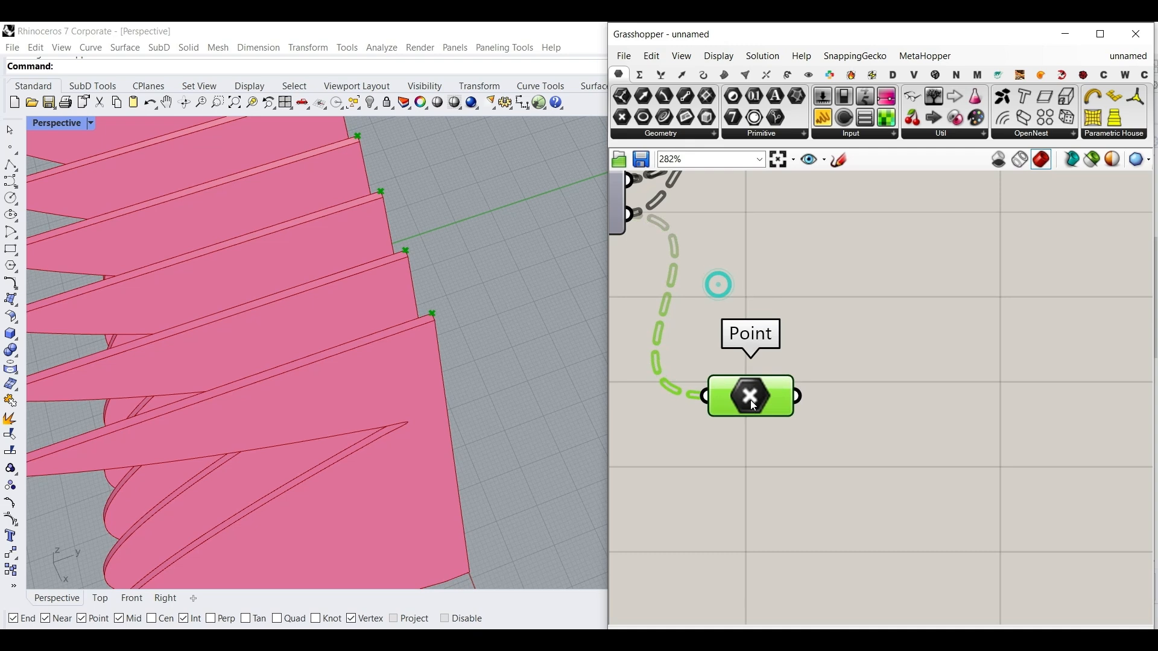
{"action": "right_click", "coordinate": [750, 400]}
{"action": "left_click", "coordinate": [768, 465]}
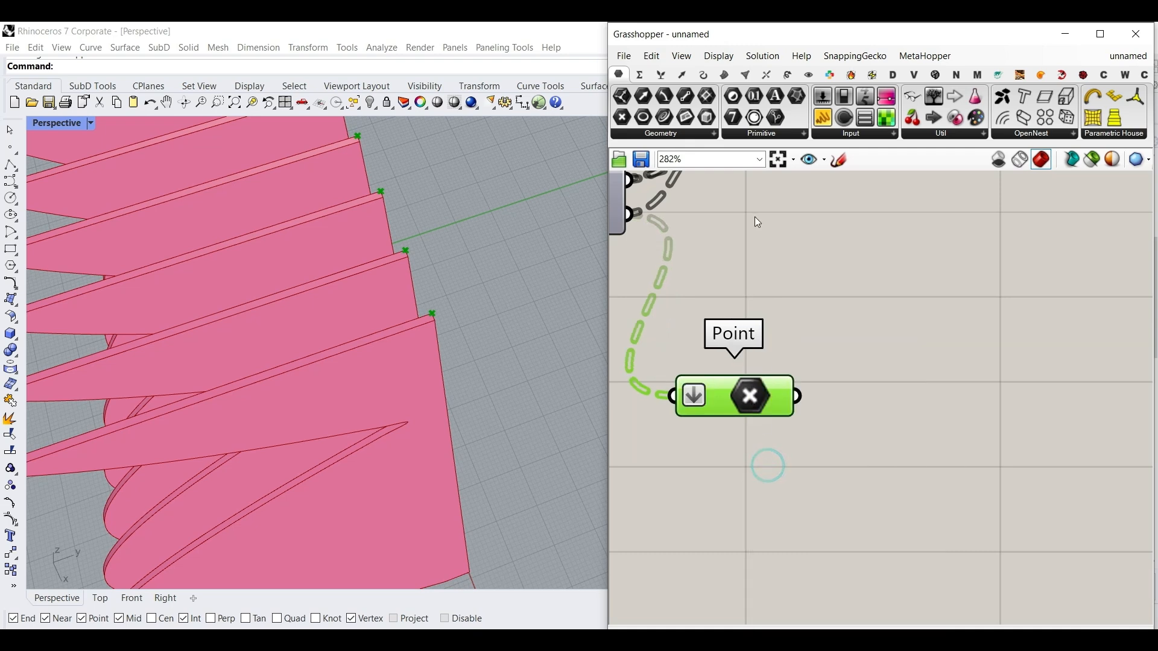
Step: Feed the flattened points into a new List Item component and give it an additional +1 output
{"action": "left_click", "coordinate": [661, 76]}
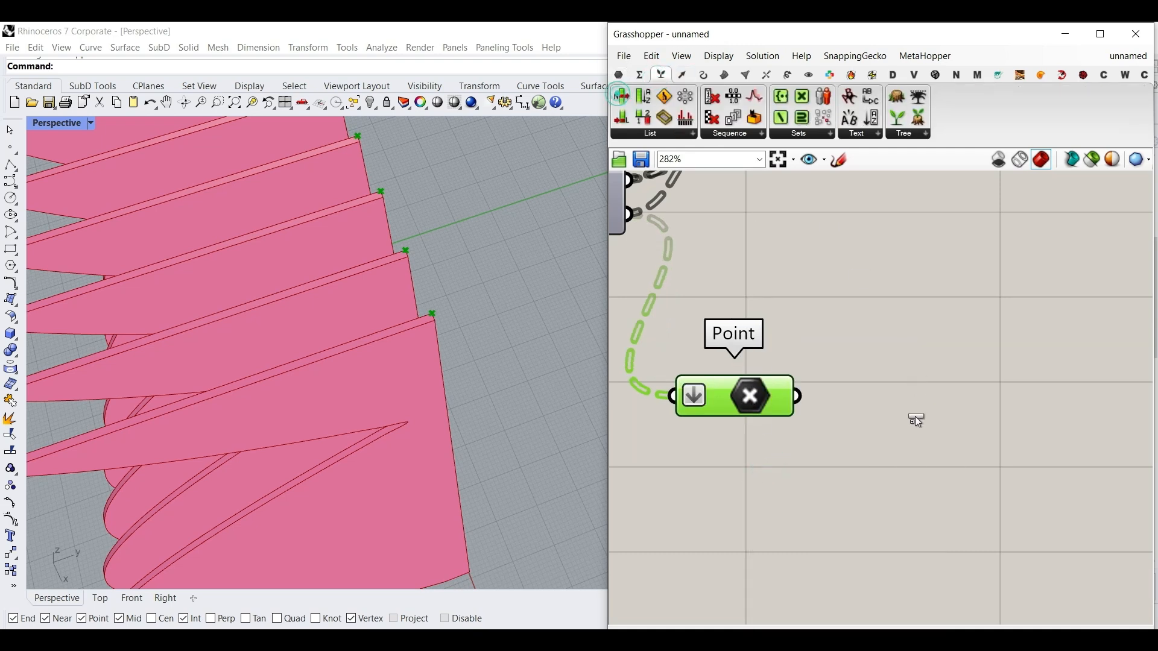
{"action": "left_click_drag", "start_coordinate": [914, 416], "coordinate": [916, 423]}
{"action": "scroll", "coordinate": [588, 524], "scroll_direction": "down", "scroll_amount": 5}
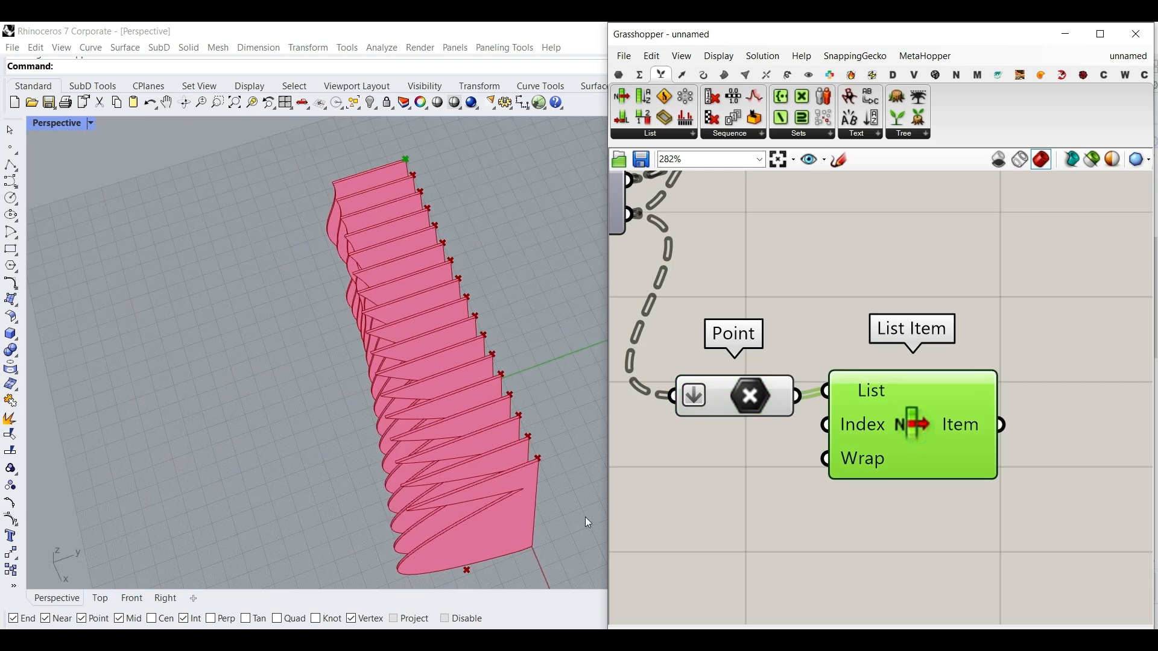
{"action": "right_click_drag", "start_coordinate": [402, 225], "coordinate": [336, 225]}
{"action": "scroll", "coordinate": [388, 258], "scroll_direction": "up", "scroll_amount": 5}
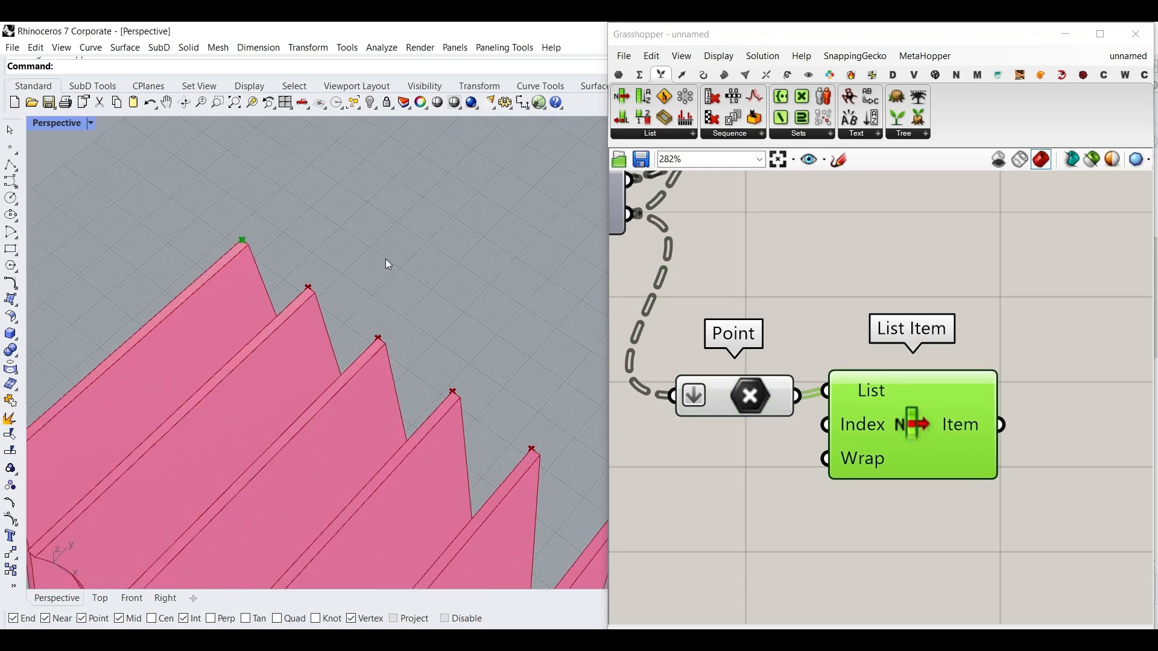
{"action": "scroll", "coordinate": [957, 488], "scroll_direction": "up", "scroll_amount": 4}
{"action": "scroll", "coordinate": [905, 470], "scroll_direction": "down", "scroll_amount": 5}
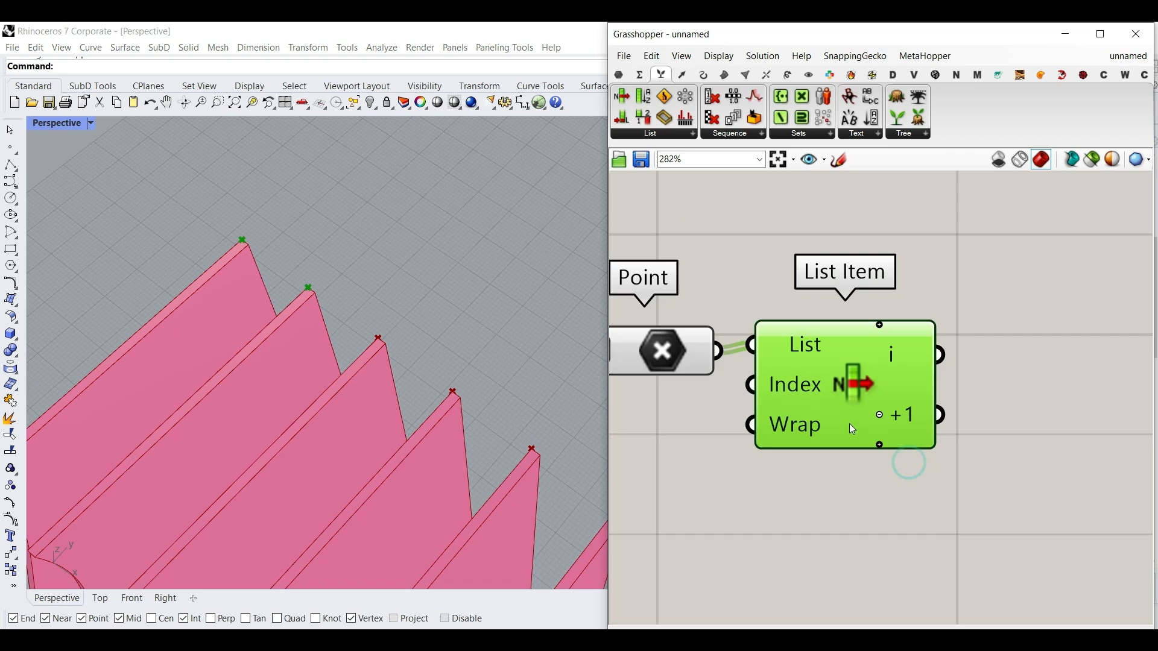
Step: Add a Distance component measuring between the i and +1 outputs of List Item
{"action": "left_click", "coordinate": [682, 74]}
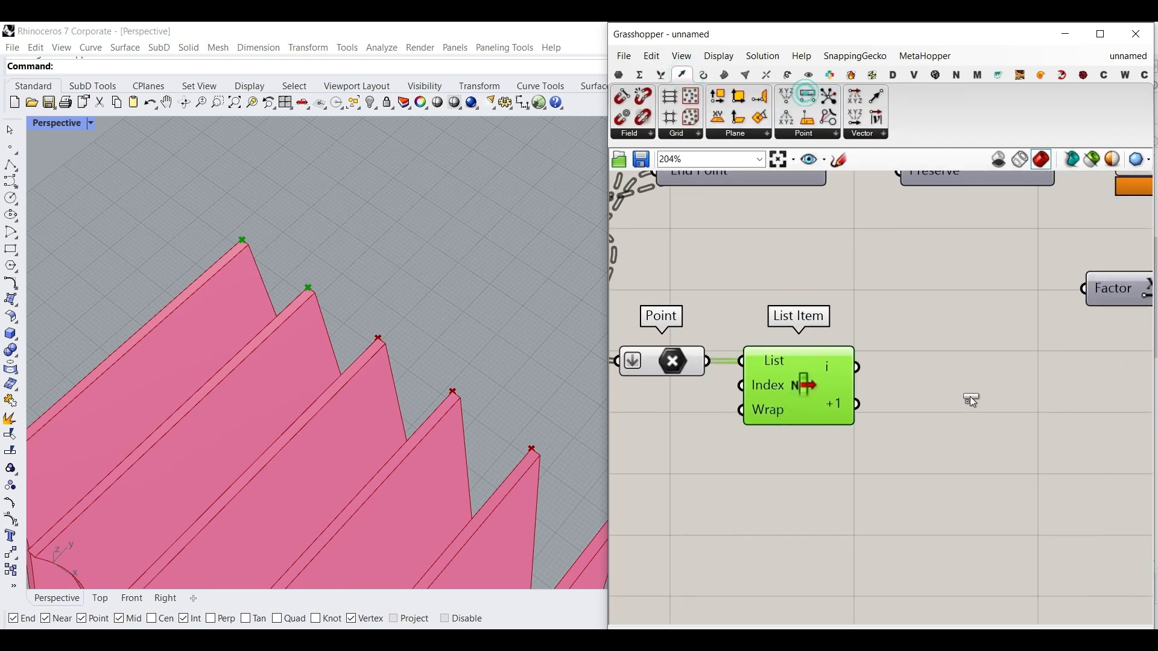
{"action": "left_click_drag", "start_coordinate": [971, 401], "coordinate": [968, 400]}
{"action": "scroll", "coordinate": [891, 384], "scroll_direction": "up", "scroll_amount": 2}
{"action": "left_click_drag", "start_coordinate": [895, 402], "coordinate": [886, 390]}
{"action": "scroll", "coordinate": [817, 422], "scroll_direction": "down", "scroll_amount": 4}
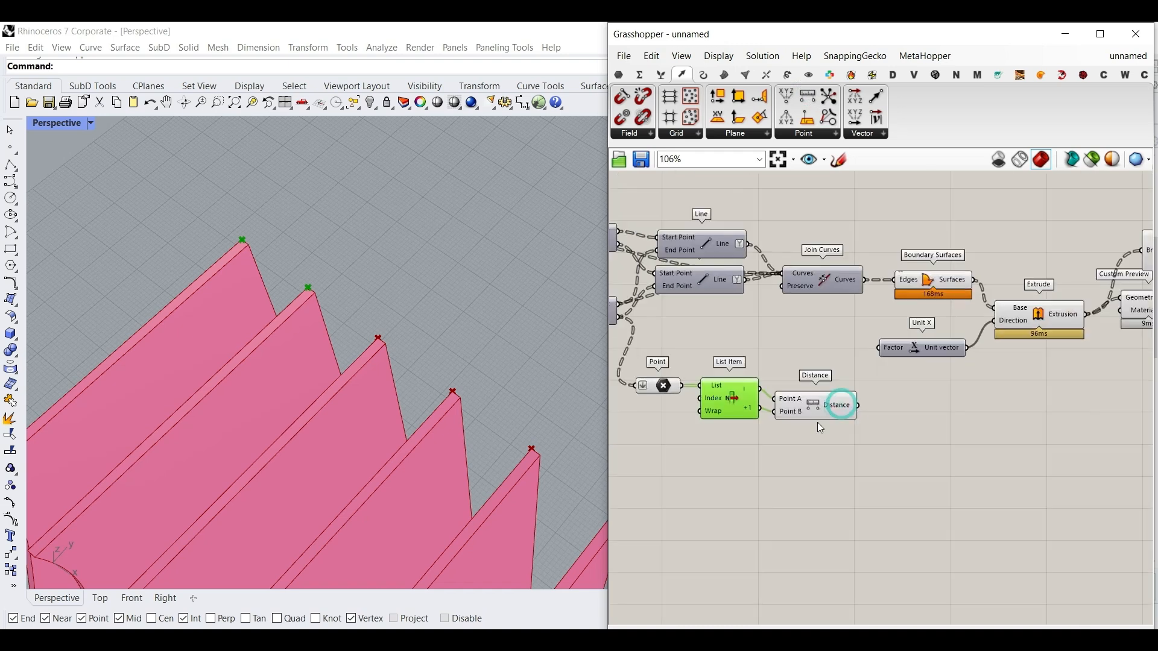
Step: Connect the Distance output directly to the Unit X Factor and inspect the extruded slices
{"action": "scroll", "coordinate": [770, 404], "scroll_direction": "up", "scroll_amount": 3}
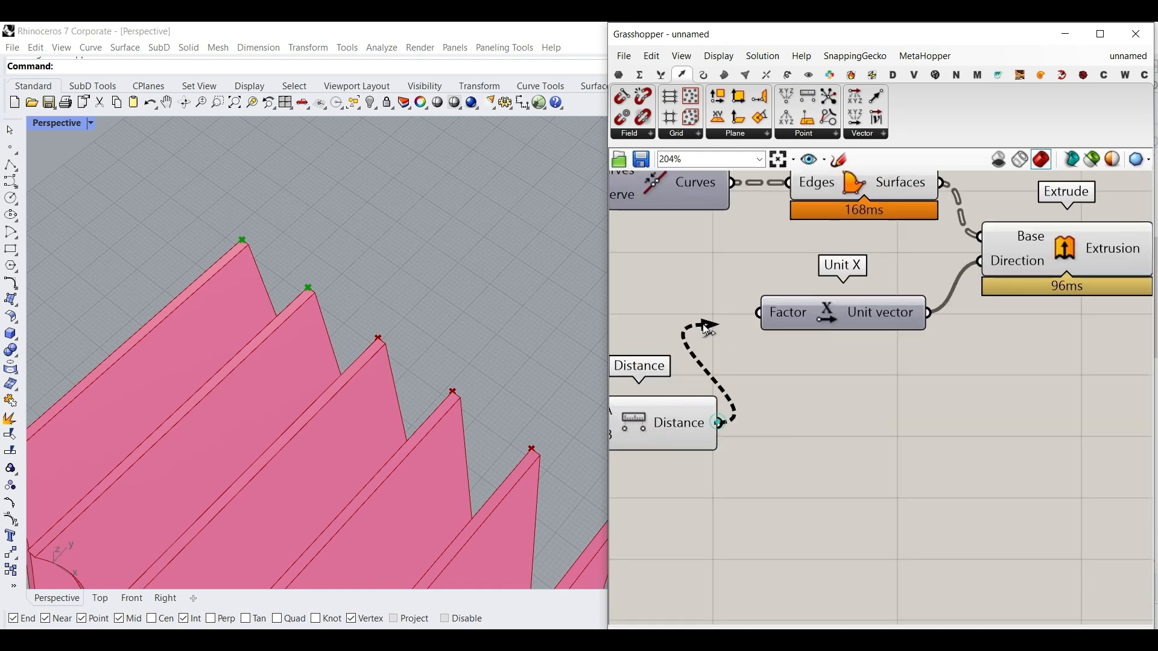
{"action": "scroll", "coordinate": [332, 402], "scroll_direction": "down", "scroll_amount": 8}
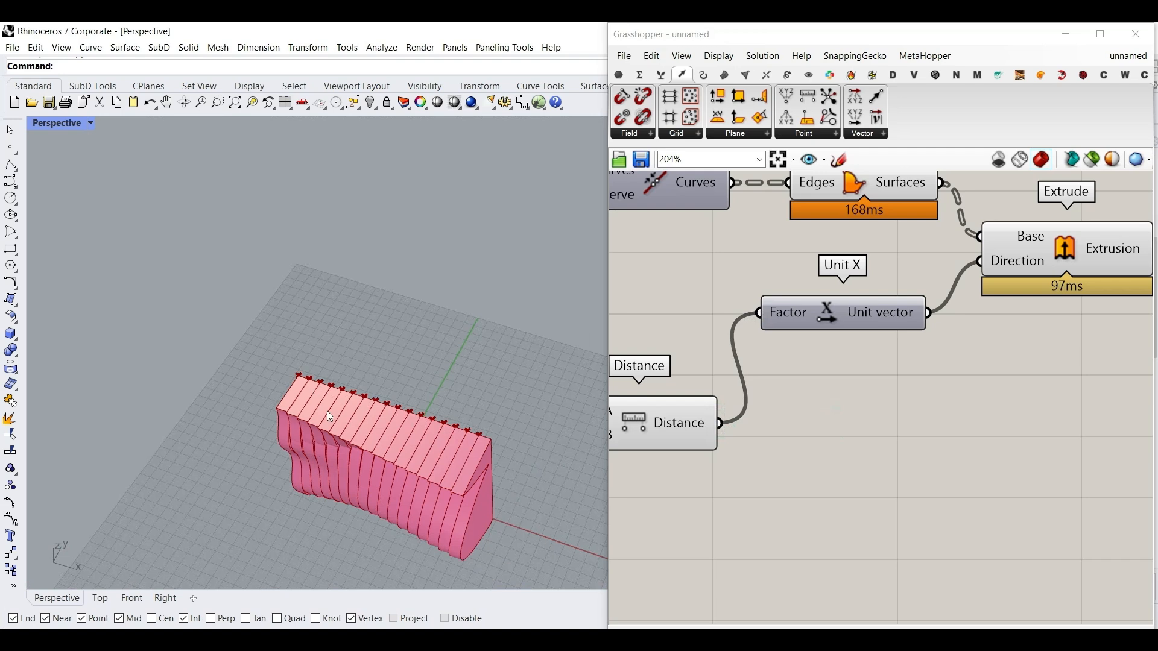
{"action": "scroll", "coordinate": [332, 403], "scroll_direction": "up", "scroll_amount": 5}
{"action": "scroll", "coordinate": [433, 396], "scroll_direction": "down", "scroll_amount": 4}
{"action": "right_click_drag", "start_coordinate": [433, 396], "coordinate": [382, 388]}
{"action": "scroll", "coordinate": [303, 392], "scroll_direction": "up", "scroll_amount": 6}
{"action": "scroll", "coordinate": [382, 388], "scroll_direction": "up", "scroll_amount": 3}
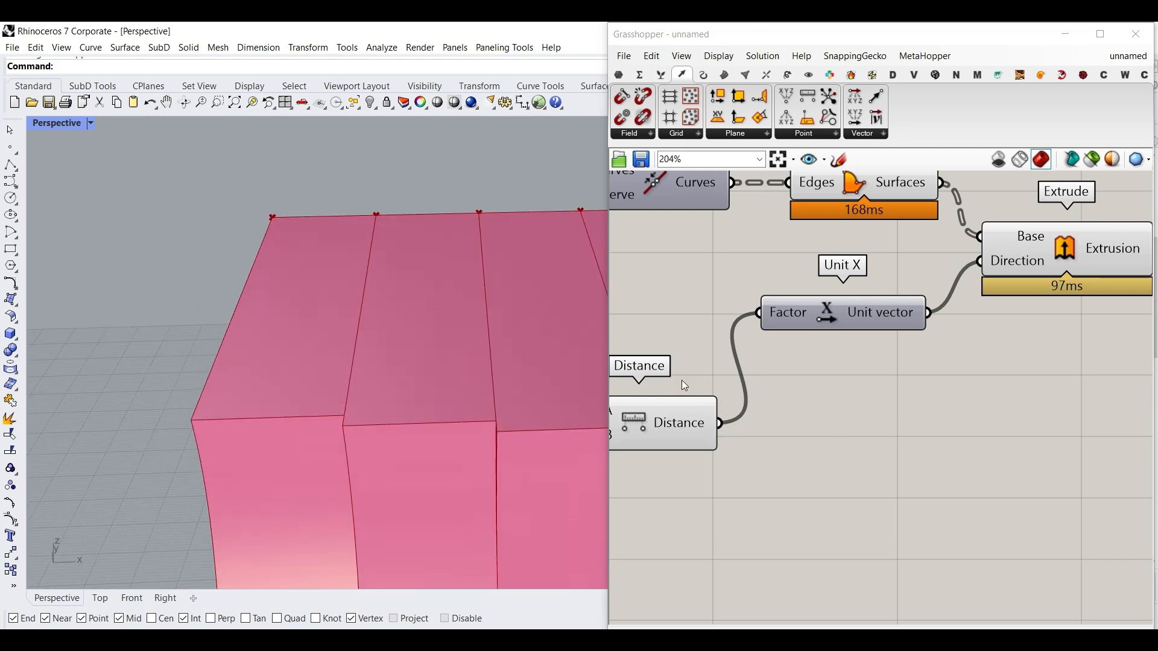
Step: Add a Multiplication component with the Distance output connected to its A input
{"action": "left_click", "coordinate": [640, 73]}
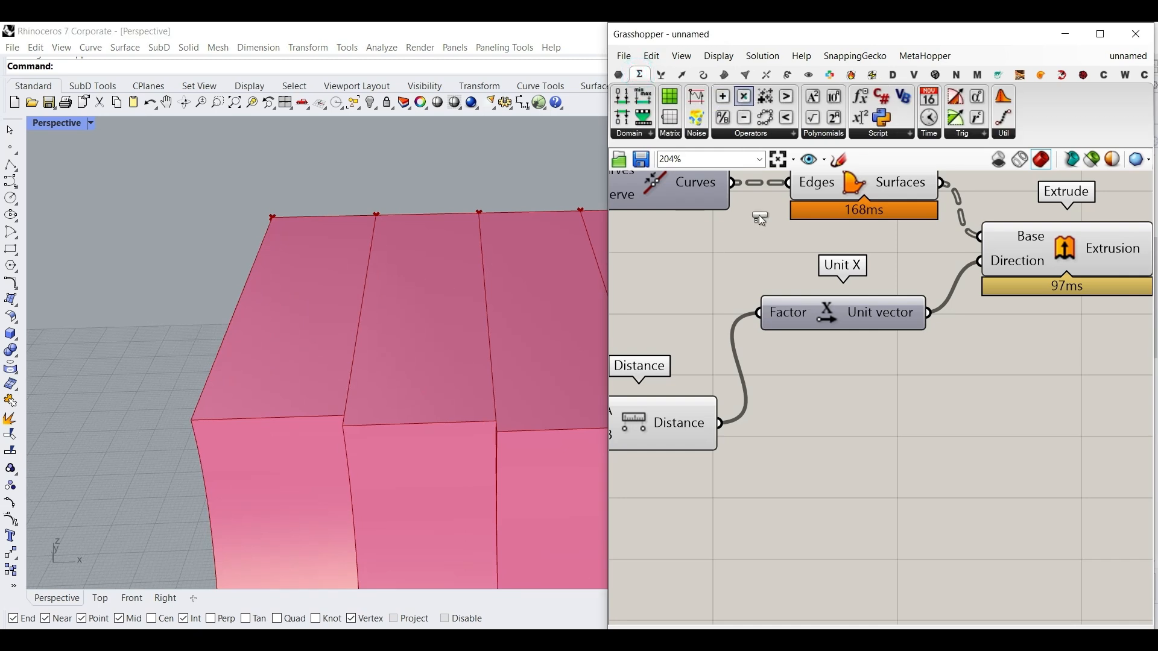
{"action": "left_click_drag", "start_coordinate": [761, 220], "coordinate": [799, 461]}
{"action": "right_click_drag", "start_coordinate": [667, 499], "coordinate": [786, 512]}
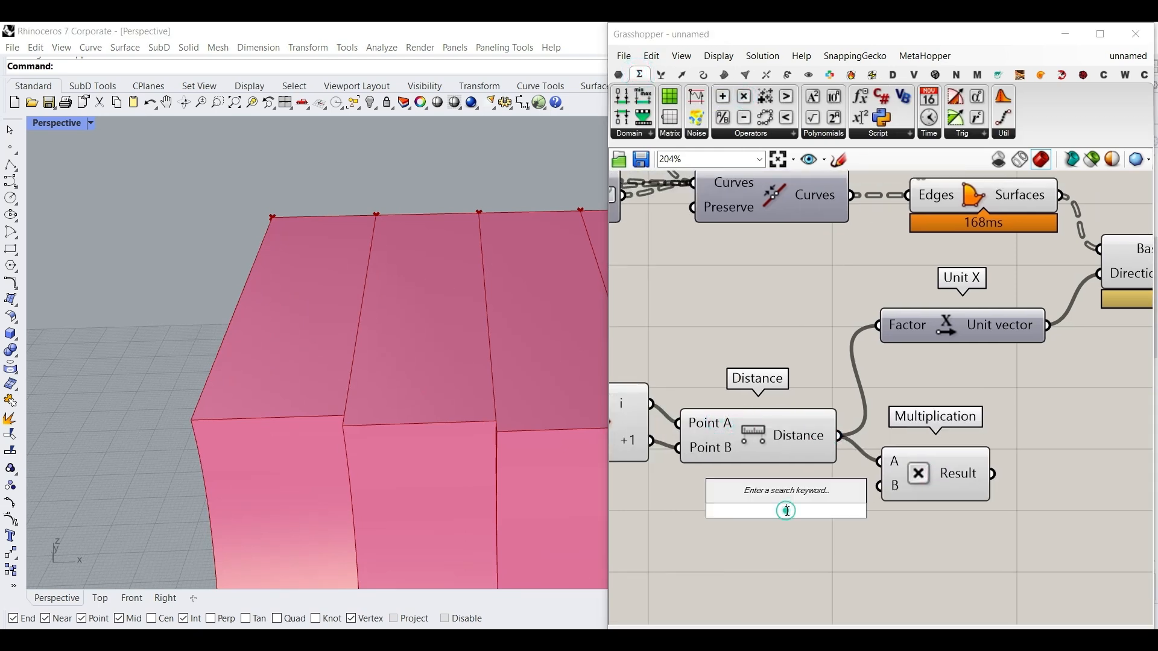
Step: Create a number slider from 0.1 to 1.00 beside the Multiplication component and name it %
{"action": "type", "text": "..1.00"}
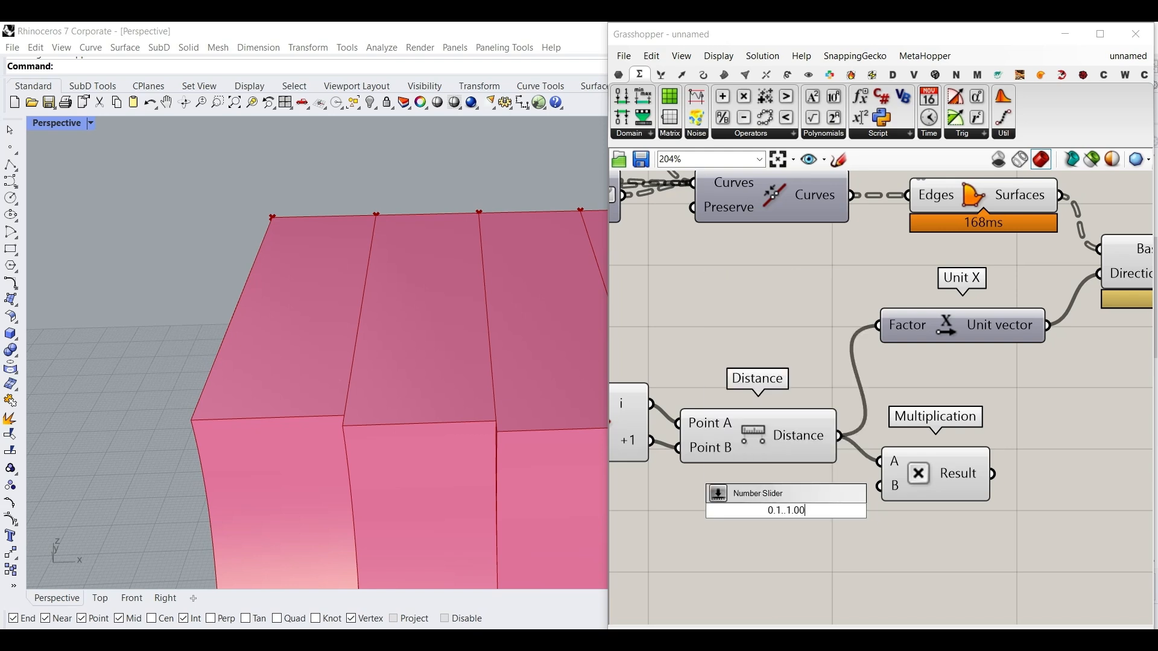
{"action": "key", "text": "Return"}
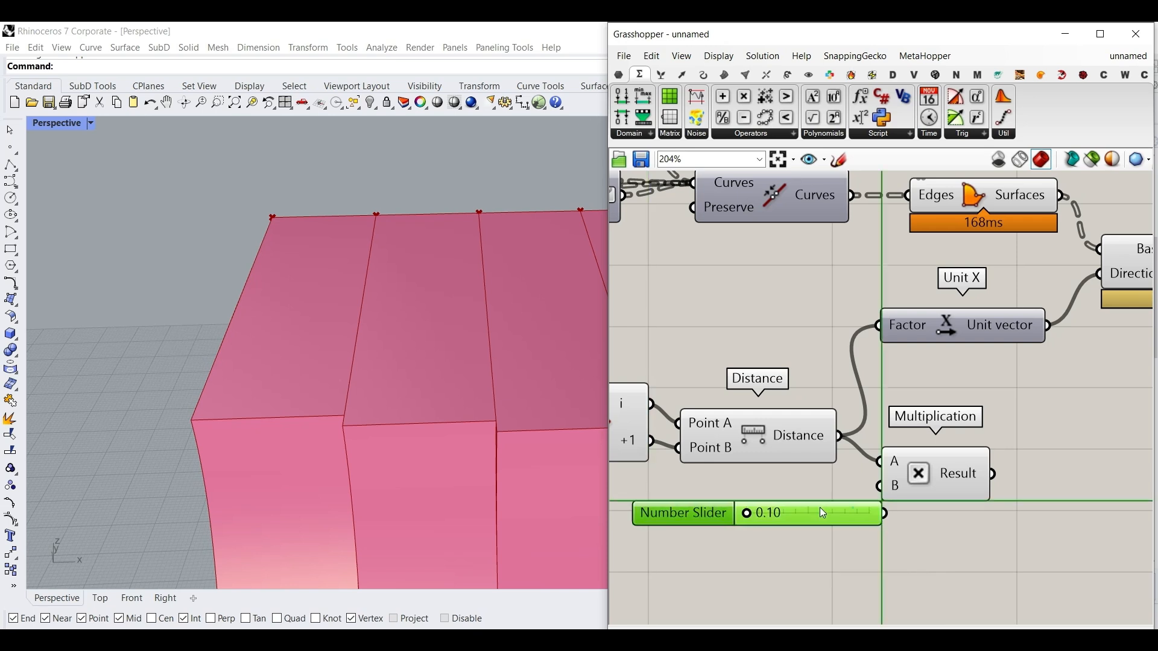
{"action": "left_click_drag", "start_coordinate": [824, 513], "coordinate": [759, 530]}
{"action": "right_click", "coordinate": [758, 530]}
{"action": "left_click_drag", "start_coordinate": [842, 479], "coordinate": [749, 477]}
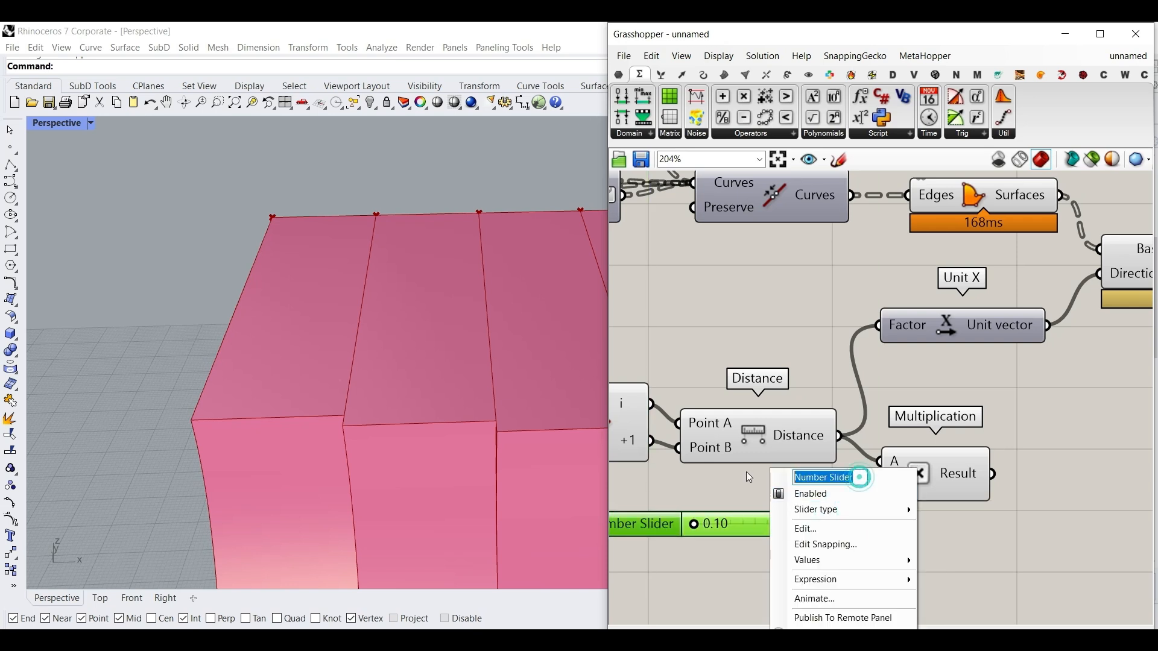
{"action": "key", "text": "BackSpace"}
{"action": "key", "text": "Return"}
Step: Drive the Unit X Factor with the Multiplication result, using the % slider as input B set to 0.47
{"action": "left_click_drag", "start_coordinate": [833, 523], "coordinate": [881, 488]}
{"action": "left_click_drag", "start_coordinate": [897, 345], "coordinate": [880, 325]}
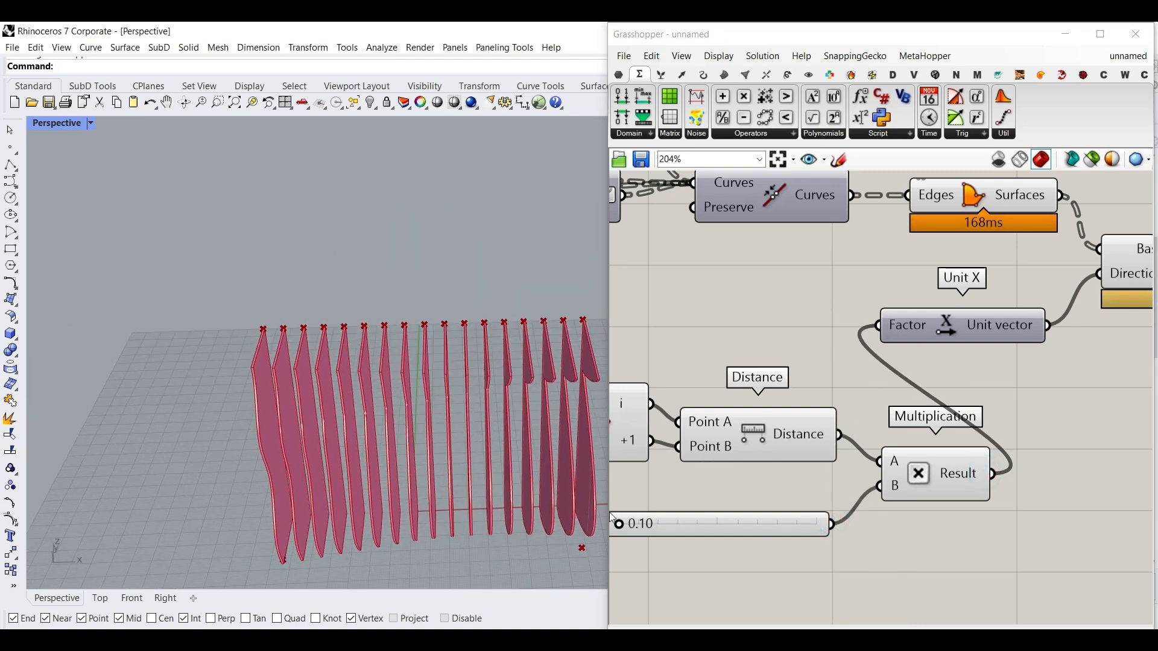
{"action": "left_click_drag", "start_coordinate": [621, 527], "coordinate": [840, 524]}
{"action": "left_click_drag", "start_coordinate": [743, 523], "coordinate": [704, 520]}
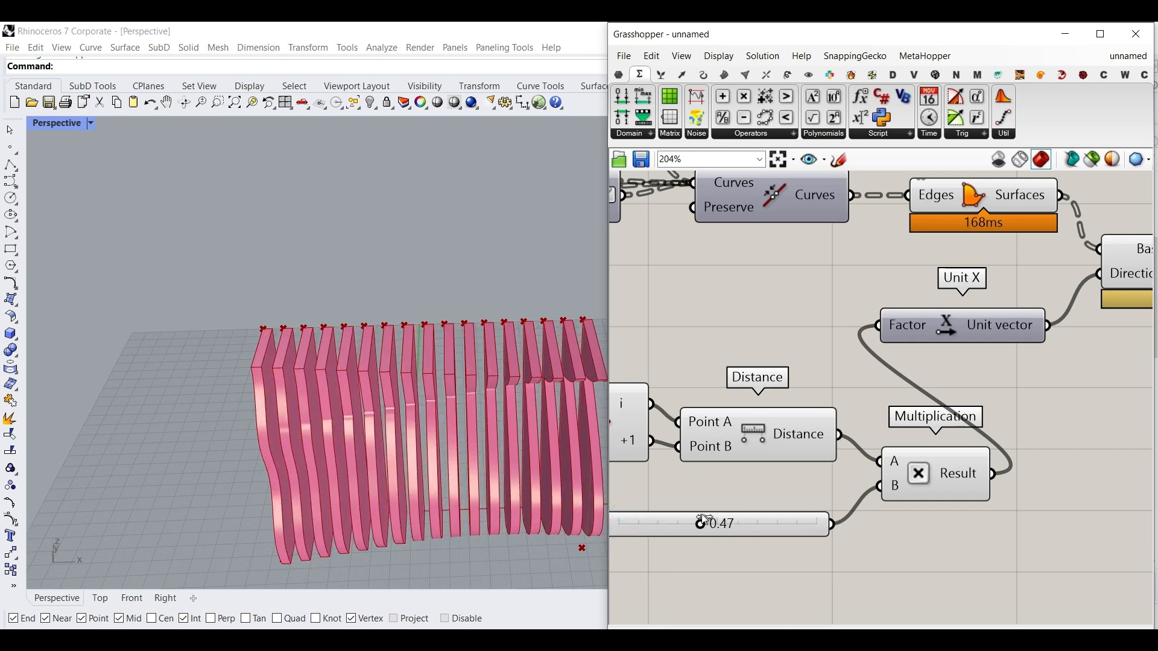
Step: Show the Perspective viewport in Rendered mode and set the document's normal preview colour to black
{"action": "left_click", "coordinate": [74, 126]}
{"action": "left_click", "coordinate": [87, 203]}
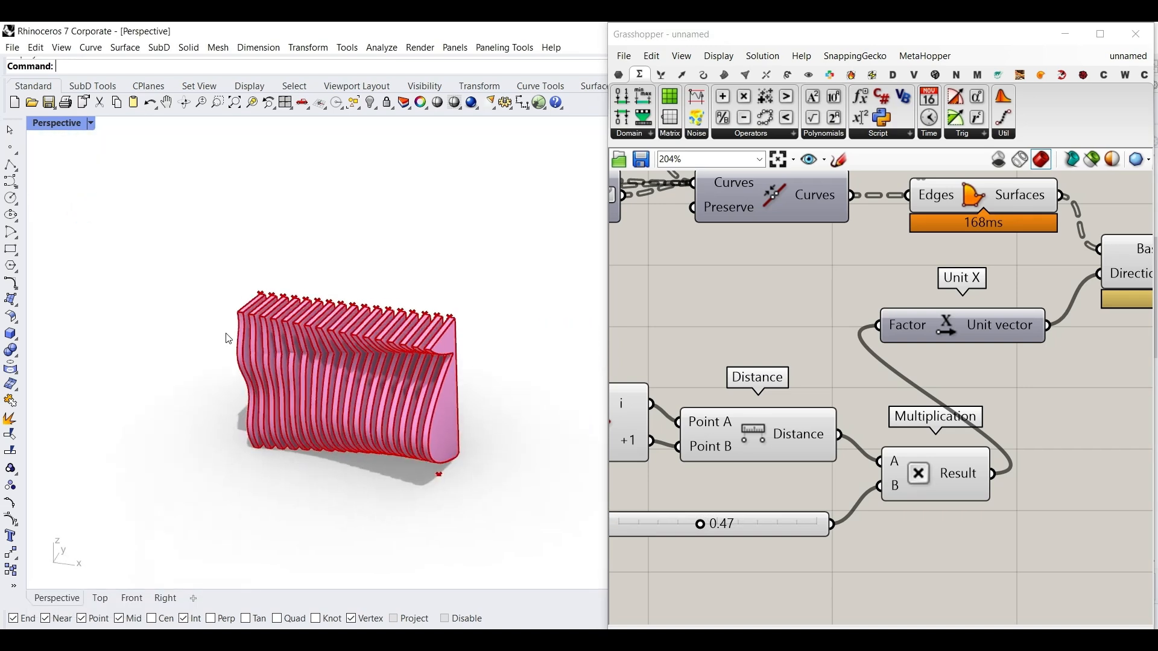
{"action": "left_click", "coordinate": [1113, 161]}
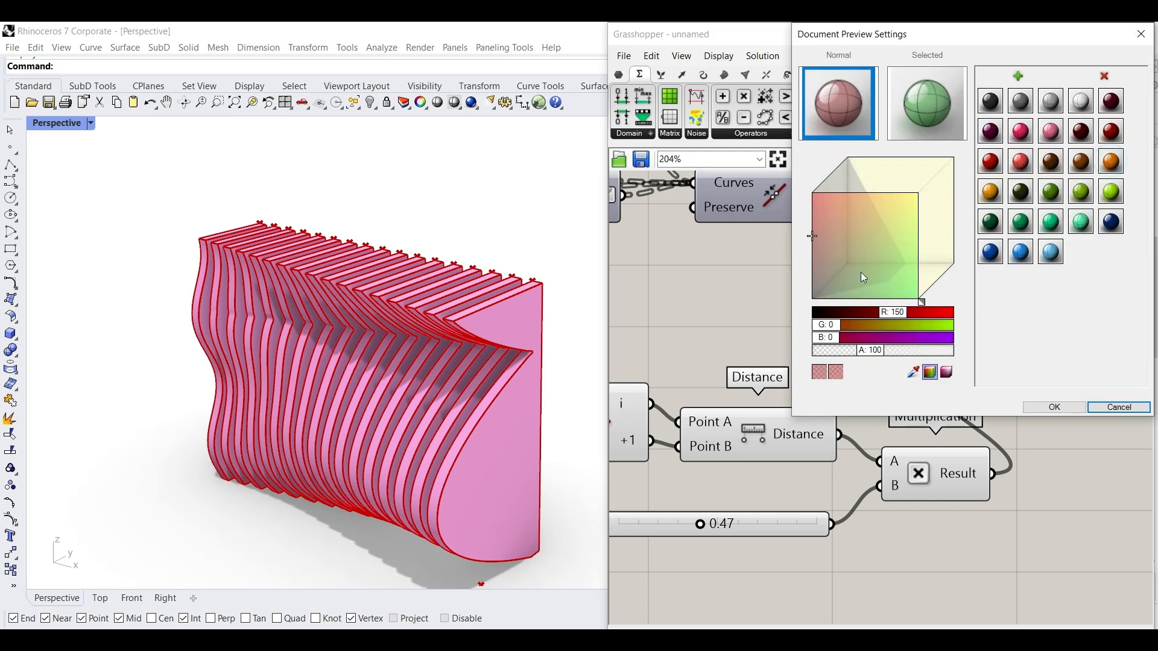
{"action": "left_click", "coordinate": [855, 267]}
{"action": "left_click", "coordinate": [1055, 407]}
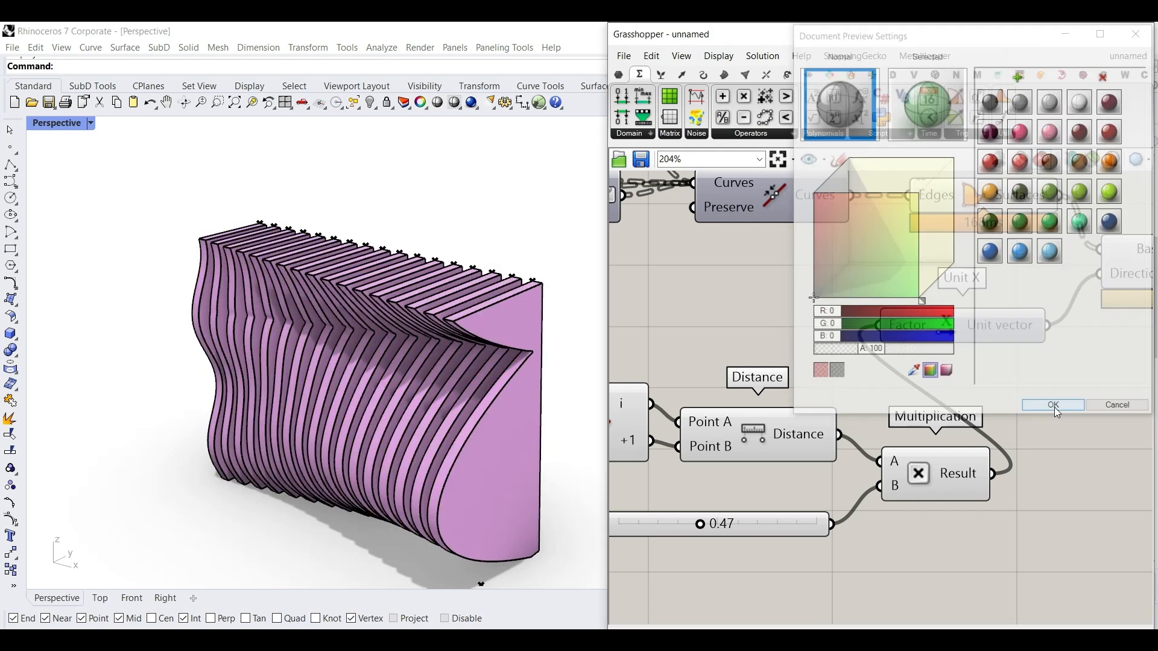
Step: Hide the previews of Boundary Surfaces, Extrude and the components feeding the extrusion distance, leaving Brep Edges and Custom Preview shown
{"action": "right_click_drag", "start_coordinate": [192, 429], "coordinate": [167, 350]}
{"action": "scroll", "coordinate": [167, 350], "scroll_direction": "down", "scroll_amount": 6}
{"action": "right_click_drag", "start_coordinate": [219, 382], "coordinate": [229, 413]}
{"action": "scroll", "coordinate": [993, 385], "scroll_direction": "down", "scroll_amount": 5}
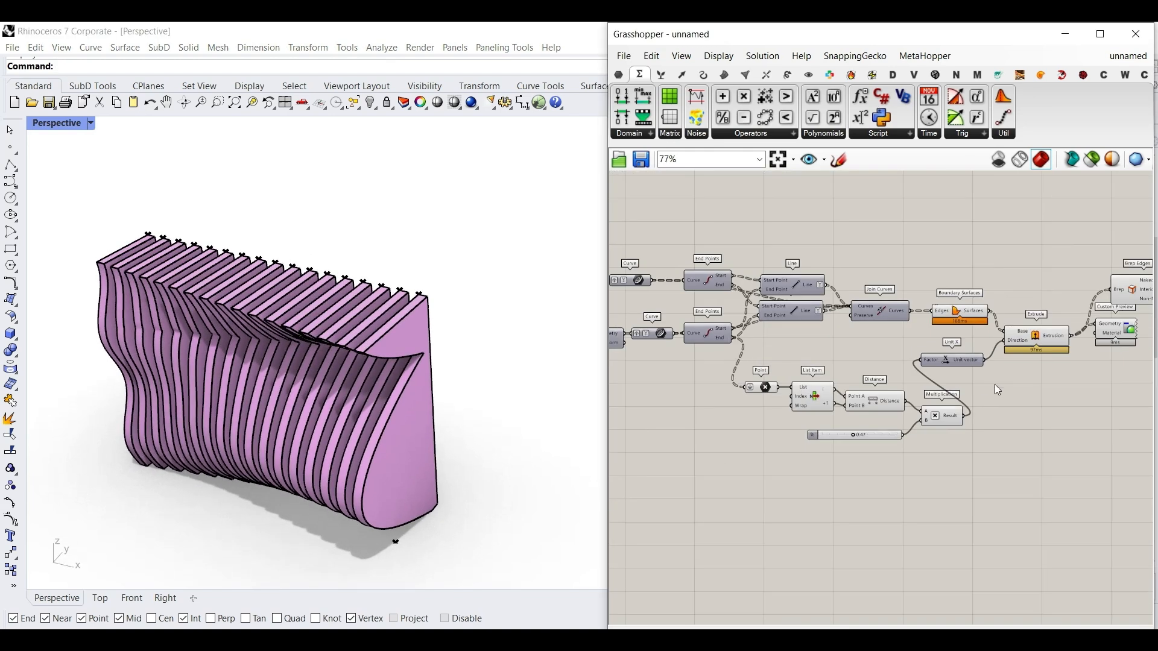
{"action": "scroll", "coordinate": [996, 389], "scroll_direction": "down", "scroll_amount": 3}
{"action": "left_click_drag", "start_coordinate": [1004, 423], "coordinate": [850, 324]}
{"action": "right_click", "coordinate": [895, 256]}
{"action": "left_click", "coordinate": [932, 277]}
{"action": "left_click", "coordinate": [932, 277]}
Step: Switch the Perspective viewport to Shaded display and view the sliced wall from the front
{"action": "left_click", "coordinate": [78, 130]}
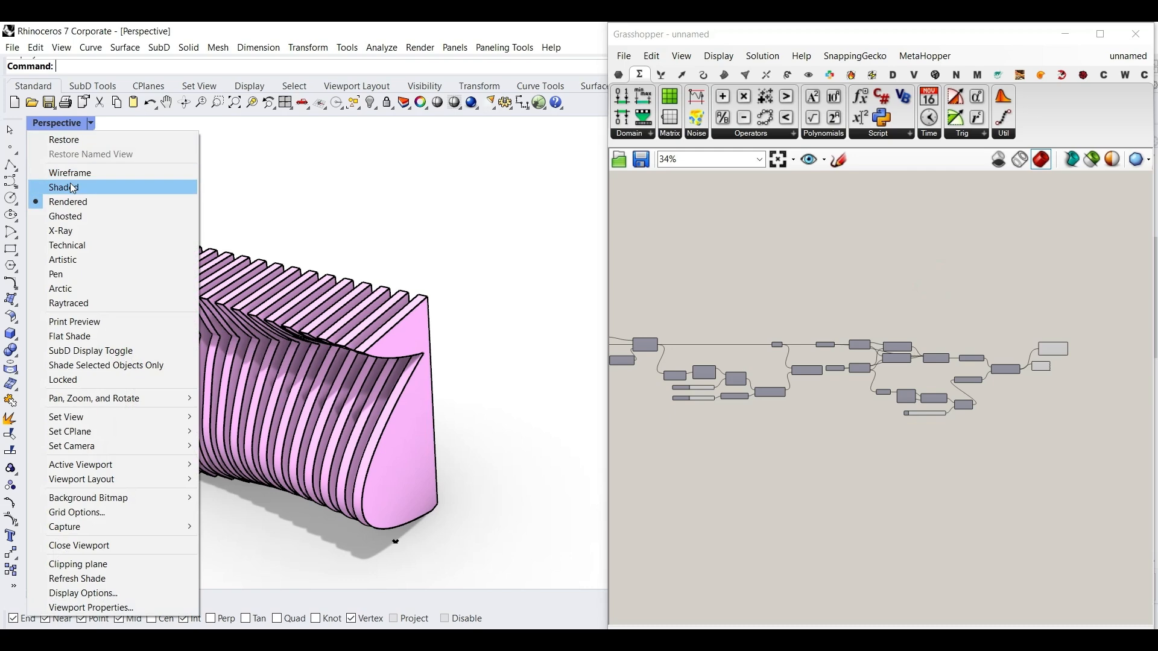
{"action": "left_click", "coordinate": [71, 186]}
{"action": "mouse_move", "coordinate": [337, 370]}
{"action": "right_mouse_down"}
{"action": "mouse_move", "coordinate": [269, 365]}
{"action": "mouse_move", "coordinate": [337, 362]}
{"action": "mouse_move", "coordinate": [333, 374]}
{"action": "right_mouse_up"}
{"action": "scroll", "coordinate": [945, 406], "scroll_direction": "up", "scroll_amount": 1}
Step: Set the % slider feeding the Multiplication component to 1.00
{"action": "scroll", "coordinate": [945, 405], "scroll_direction": "up", "scroll_amount": 6}
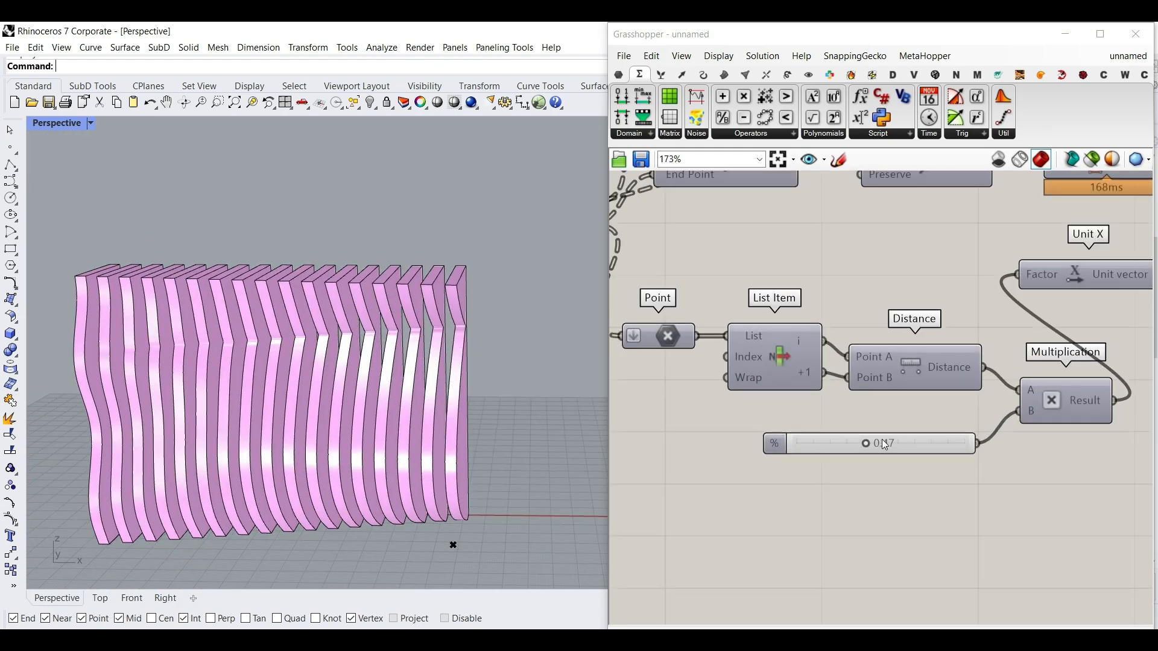
{"action": "left_click_drag", "start_coordinate": [934, 443], "coordinate": [1008, 444]}
{"action": "scroll", "coordinate": [949, 444], "scroll_direction": "down", "scroll_amount": 6}
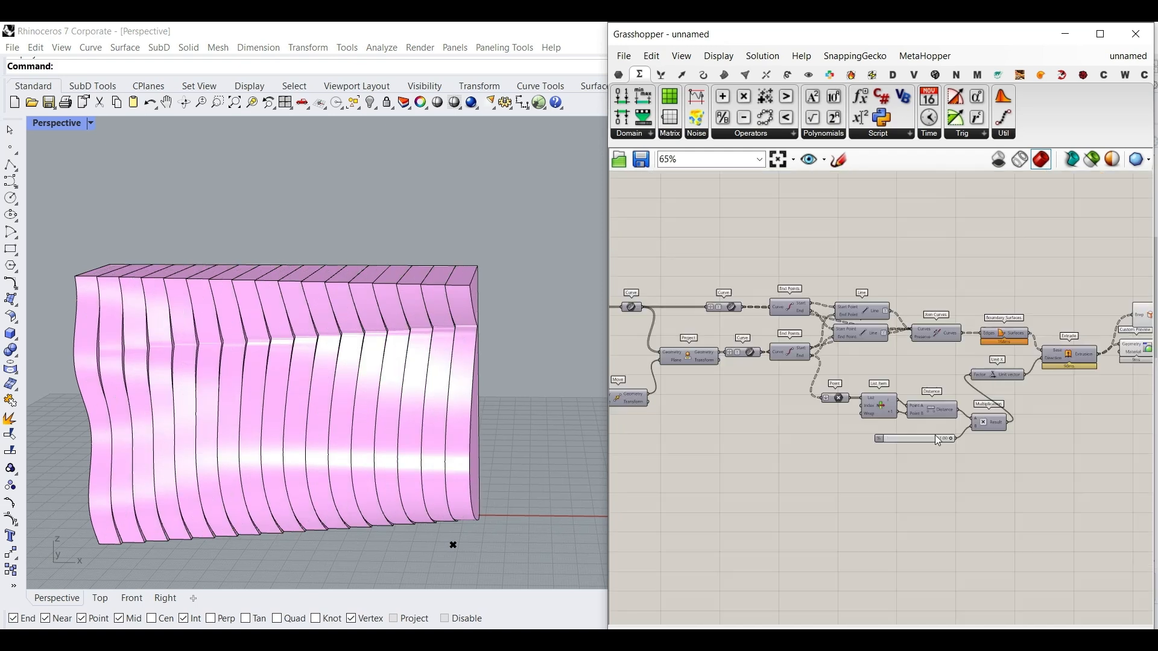
Step: Set the Count slider to 29 to slice the wall more densely
{"action": "scroll", "coordinate": [965, 422], "scroll_direction": "up", "scroll_amount": 6}
{"action": "scroll", "coordinate": [949, 419], "scroll_direction": "up", "scroll_amount": 3}
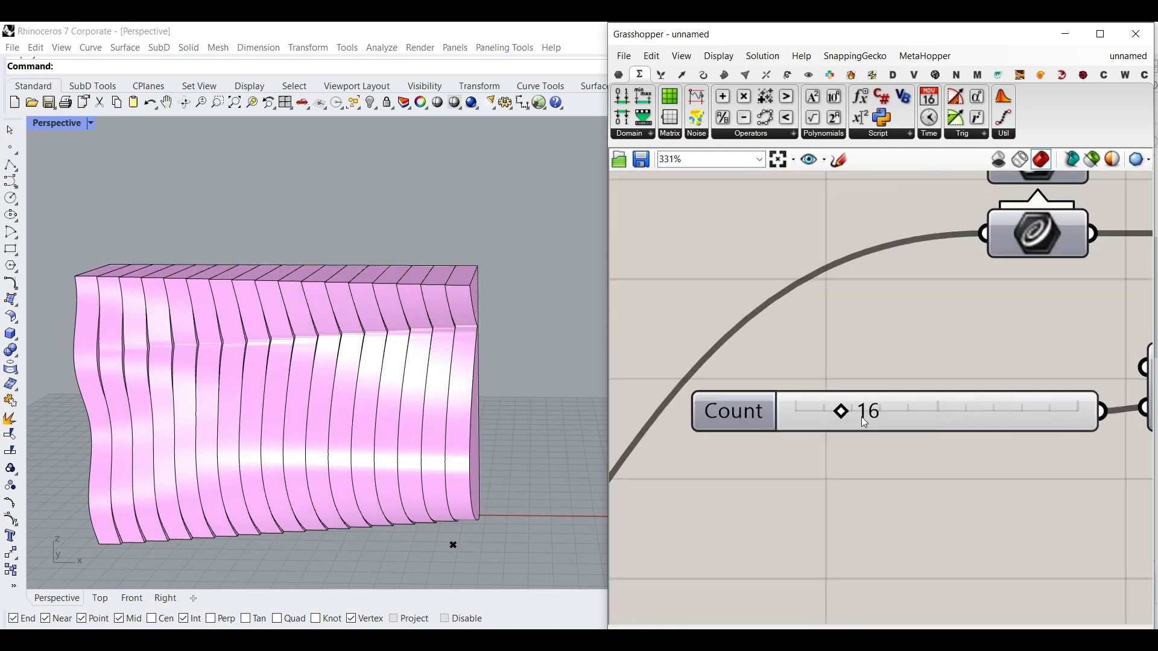
{"action": "left_click_drag", "start_coordinate": [845, 412], "coordinate": [885, 413]}
{"action": "right_click_drag", "start_coordinate": [329, 424], "coordinate": [342, 392]}
{"action": "scroll", "coordinate": [382, 413], "scroll_direction": "down", "scroll_amount": 6}
{"action": "scroll", "coordinate": [342, 389], "scroll_direction": "up", "scroll_amount": 4}
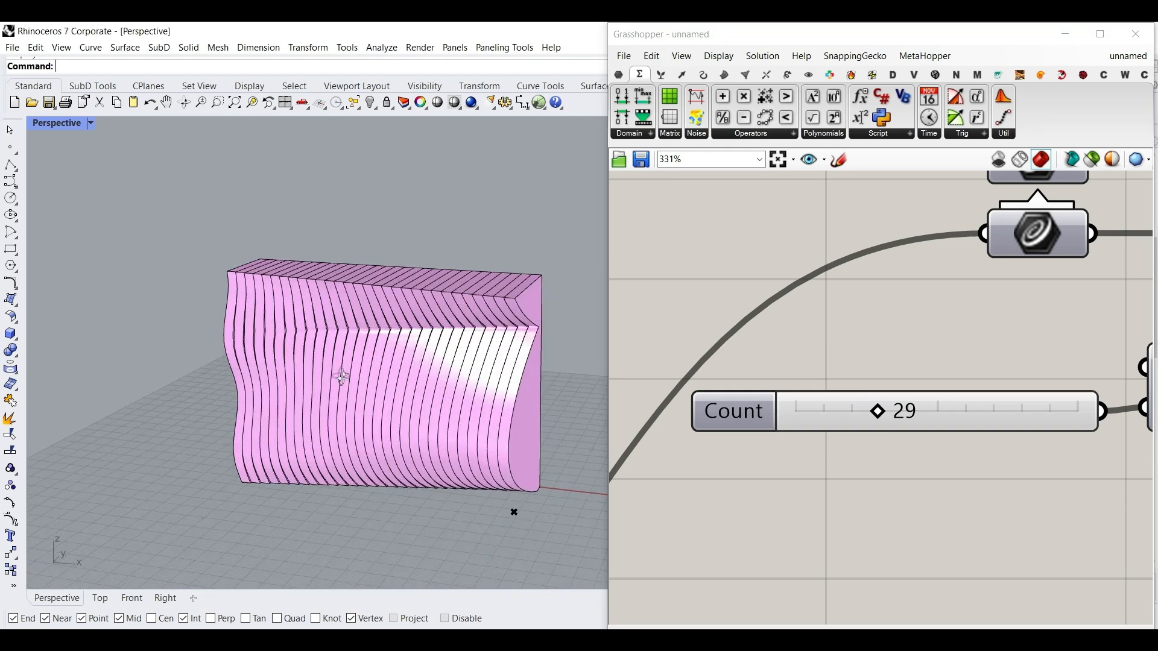
Step: Switch the Perspective viewport to Rendered display for a close view of the sliced wall
{"action": "left_click", "coordinate": [59, 125]}
{"action": "left_click", "coordinate": [84, 201]}
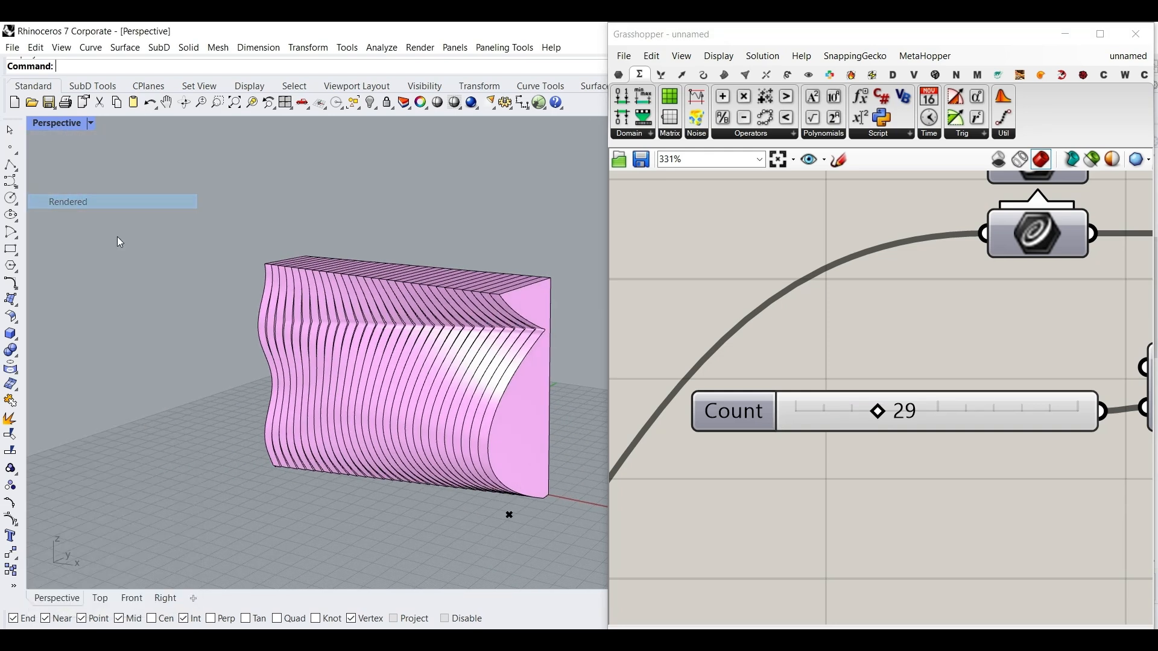
{"action": "scroll", "coordinate": [421, 392], "scroll_direction": "up", "scroll_amount": 3}
Step: Set the location slider feeding Evaluate Curve in the upper purple group to 0.57
{"action": "scroll", "coordinate": [930, 489], "scroll_direction": "down", "scroll_amount": 6}
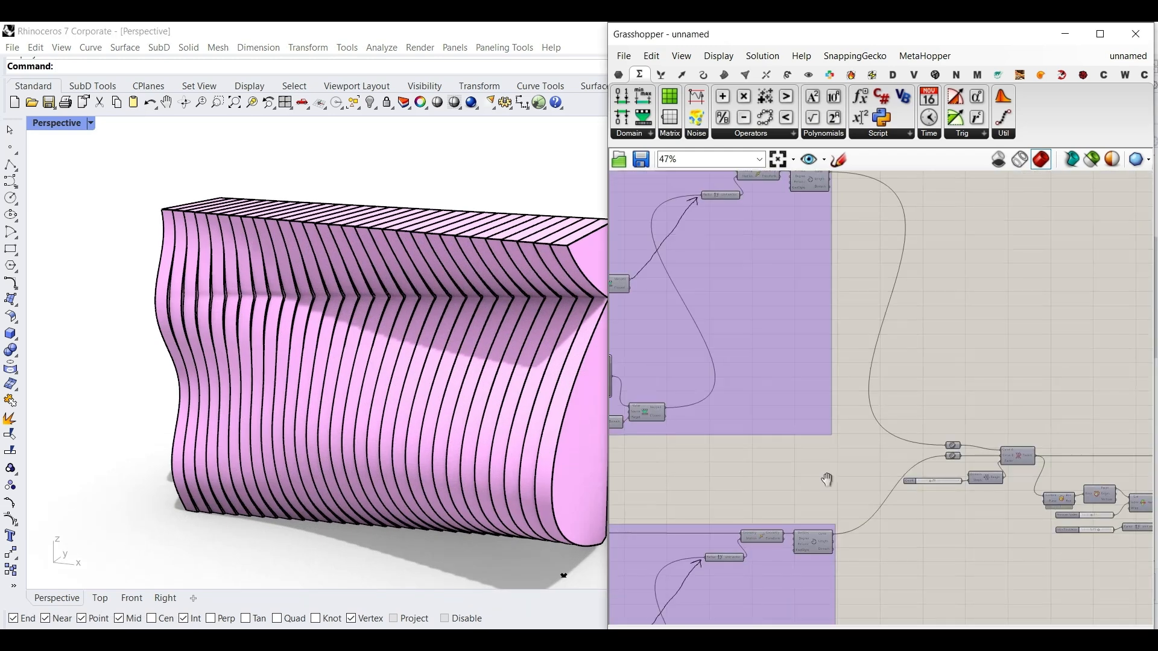
{"action": "scroll", "coordinate": [749, 419], "scroll_direction": "up", "scroll_amount": 5}
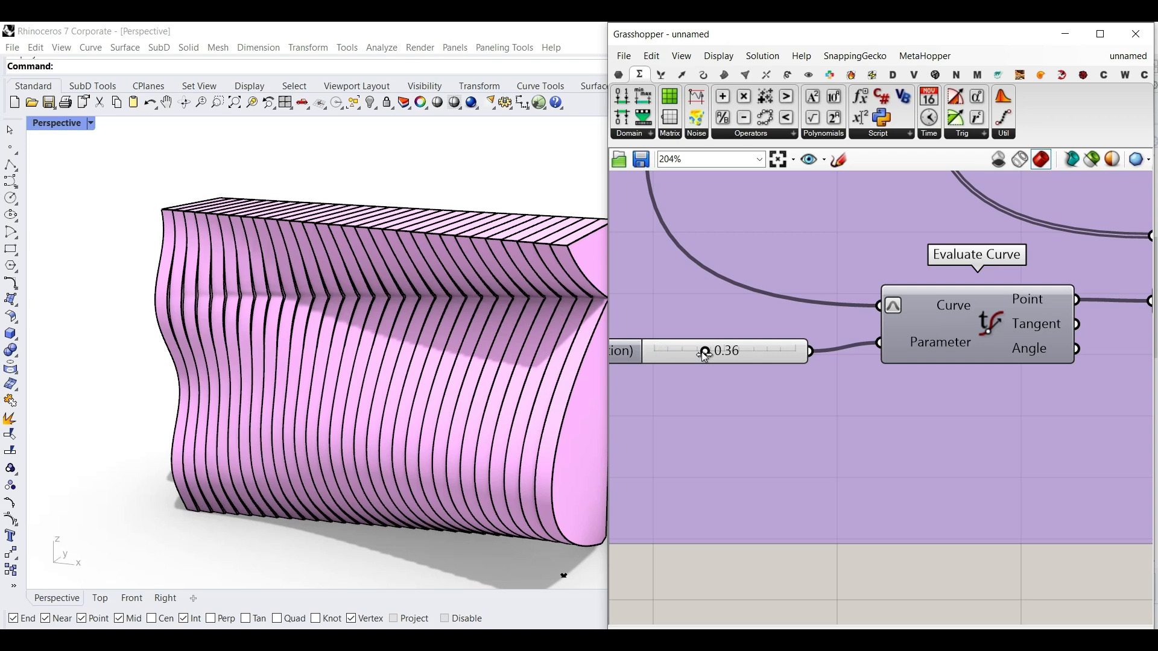
{"action": "scroll", "coordinate": [858, 502], "scroll_direction": "down", "scroll_amount": 5}
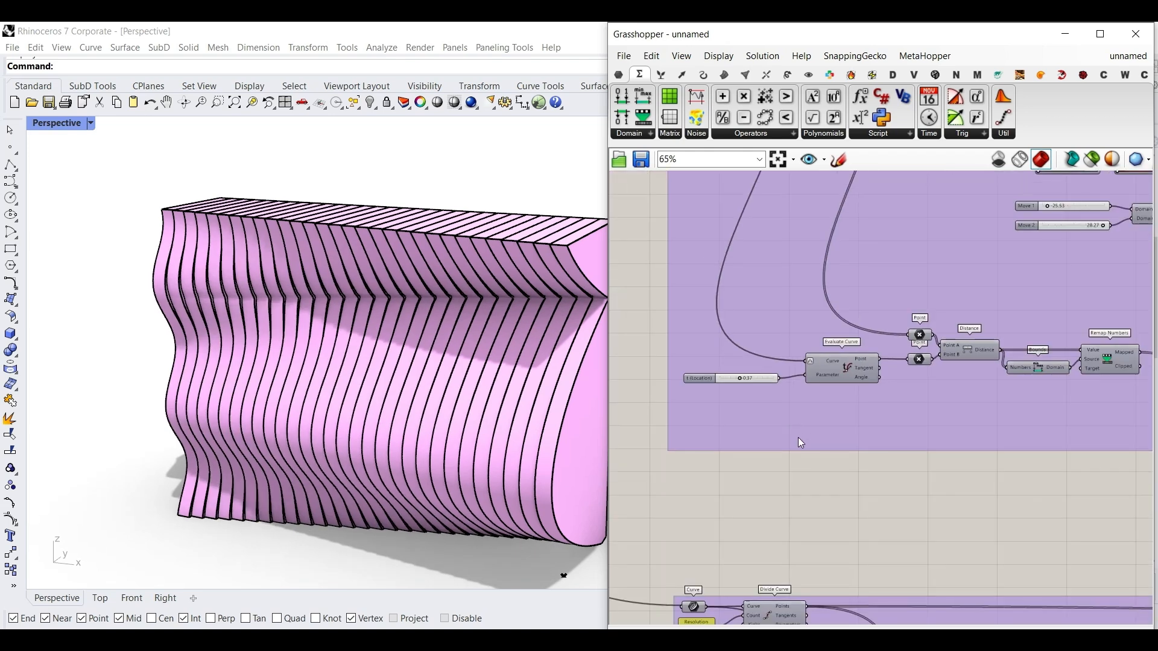
Step: Change the parabola Graph Mapper after Remap Numbers in the lower purple group to the Sine graph type
{"action": "scroll", "coordinate": [870, 451], "scroll_direction": "up", "scroll_amount": 4}
{"action": "right_click", "coordinate": [833, 428]}
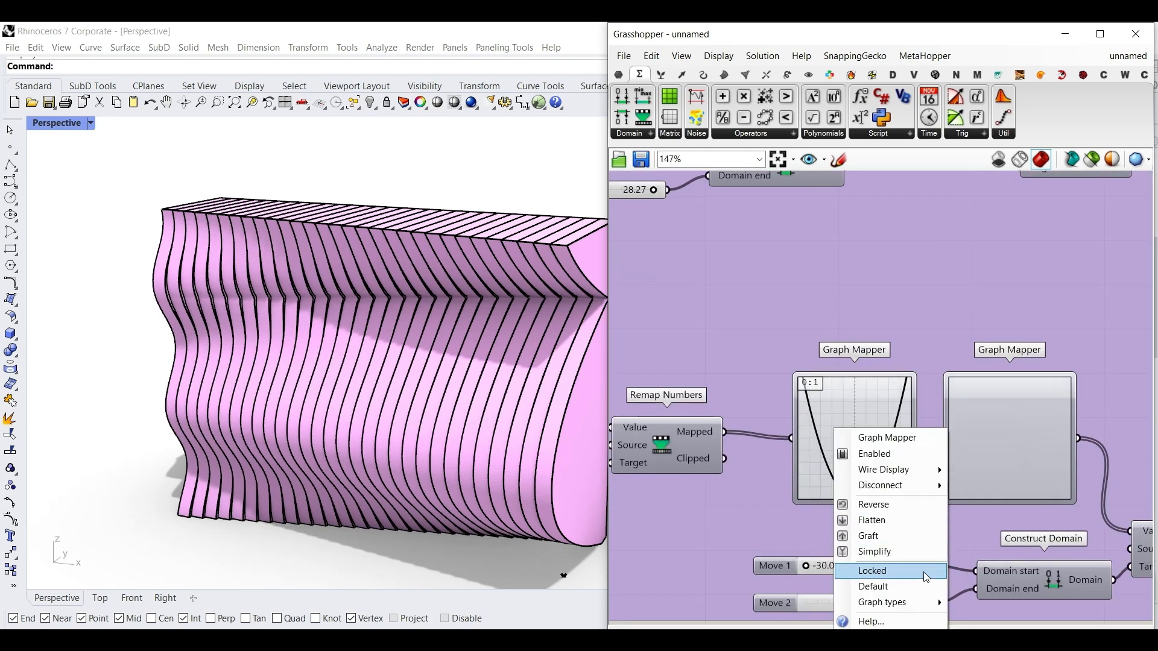
{"action": "left_click", "coordinate": [906, 605]}
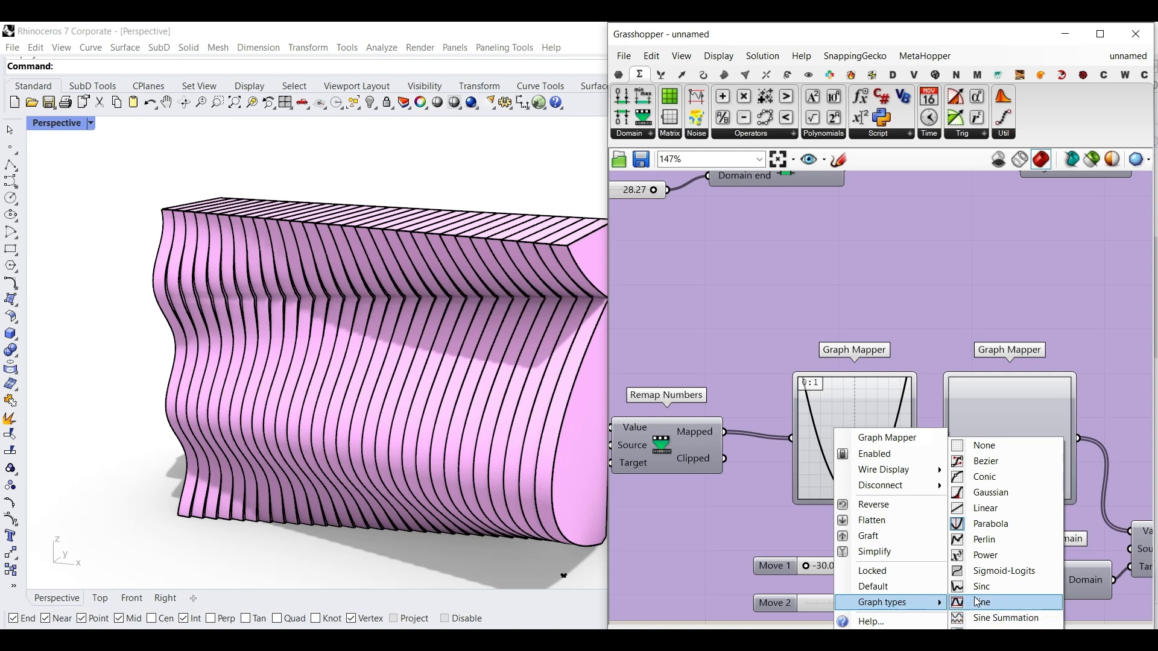
{"action": "left_click", "coordinate": [979, 603]}
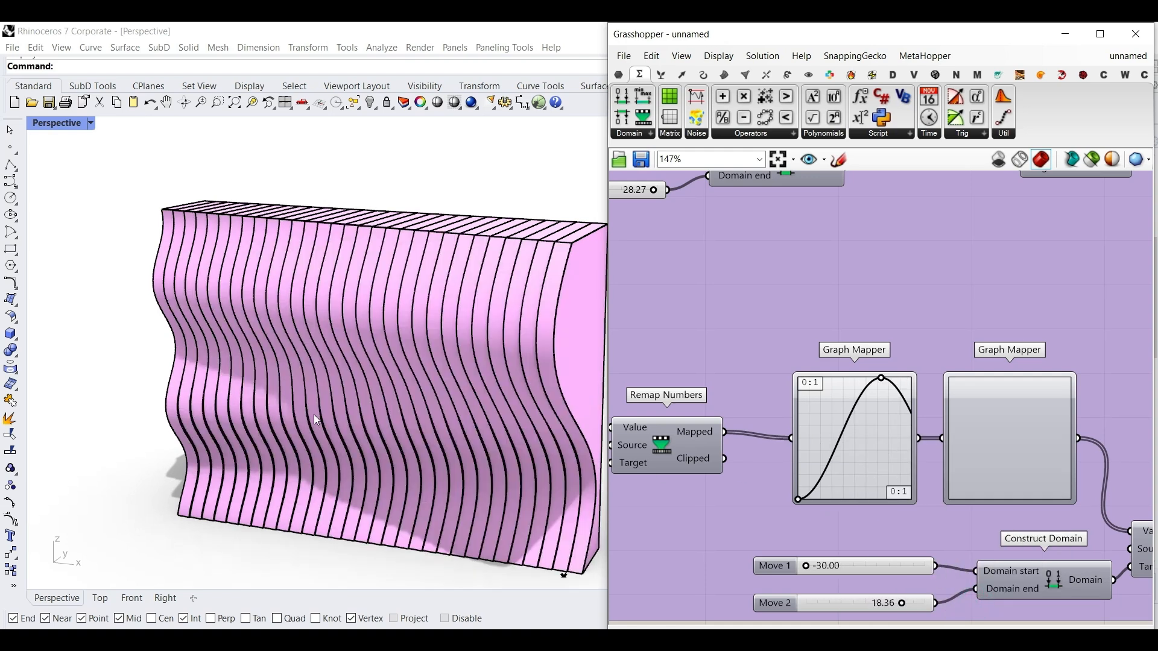
Step: Set the location slider feeding Evaluate Curve in the lower purple group to 0.62
{"action": "scroll", "coordinate": [345, 416], "scroll_direction": "down", "scroll_amount": 4}
{"action": "right_click_drag", "start_coordinate": [346, 415], "coordinate": [414, 421]}
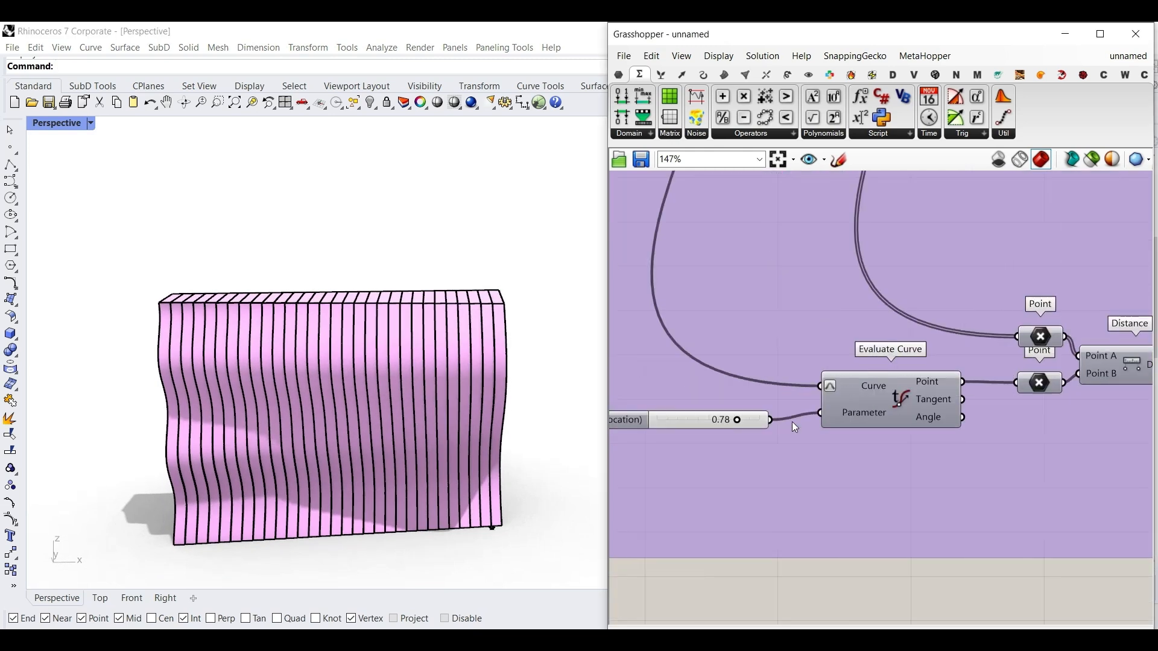
{"action": "scroll", "coordinate": [792, 423], "scroll_direction": "up", "scroll_amount": 3}
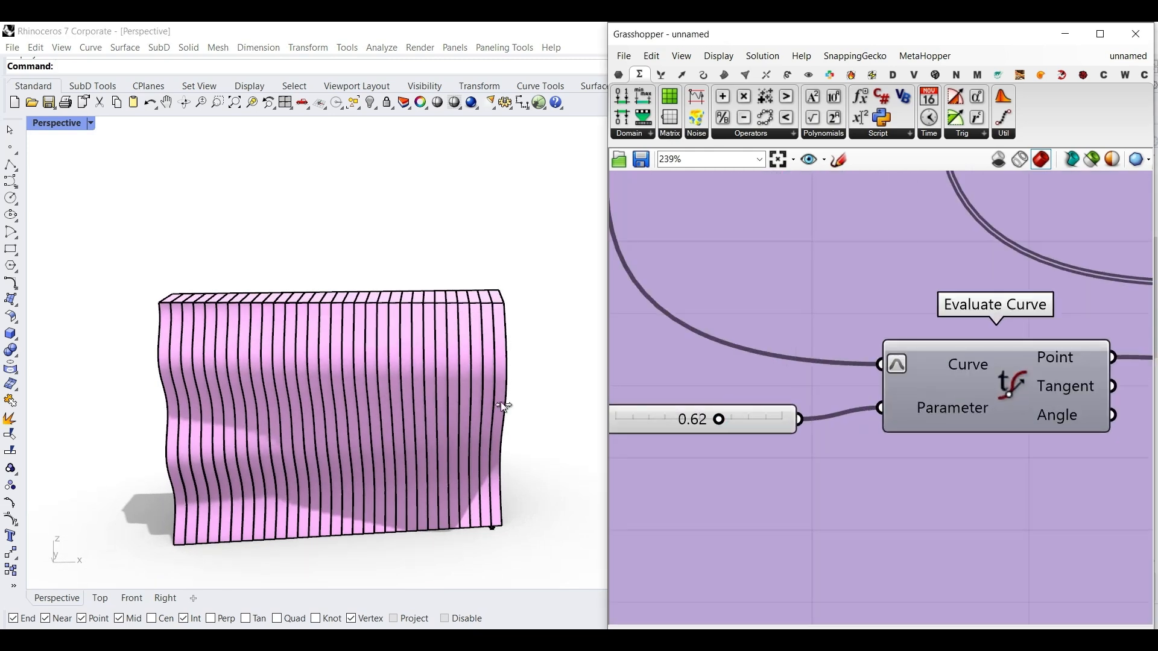
{"action": "mouse_move", "coordinate": [502, 402]}
{"action": "right_mouse_down"}
{"action": "mouse_move", "coordinate": [399, 398]}
{"action": "mouse_move", "coordinate": [412, 404]}
{"action": "right_mouse_up"}
Step: Locate the lower group's Sine Graph Mapper and the Move 1 and Move 2 sliders feeding its Construct Domain
{"action": "scroll", "coordinate": [748, 375], "scroll_direction": "down", "scroll_amount": 6}
{"action": "right_click_drag", "start_coordinate": [1085, 425], "coordinate": [878, 445]}
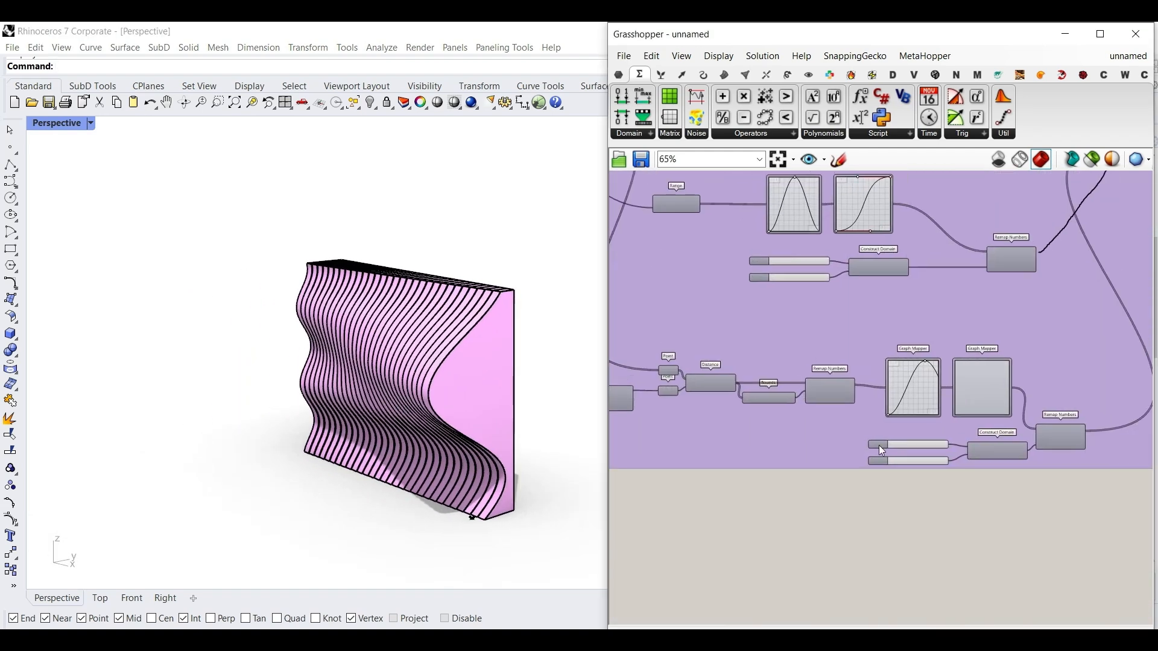
{"action": "scroll", "coordinate": [902, 455], "scroll_direction": "up", "scroll_amount": 3}
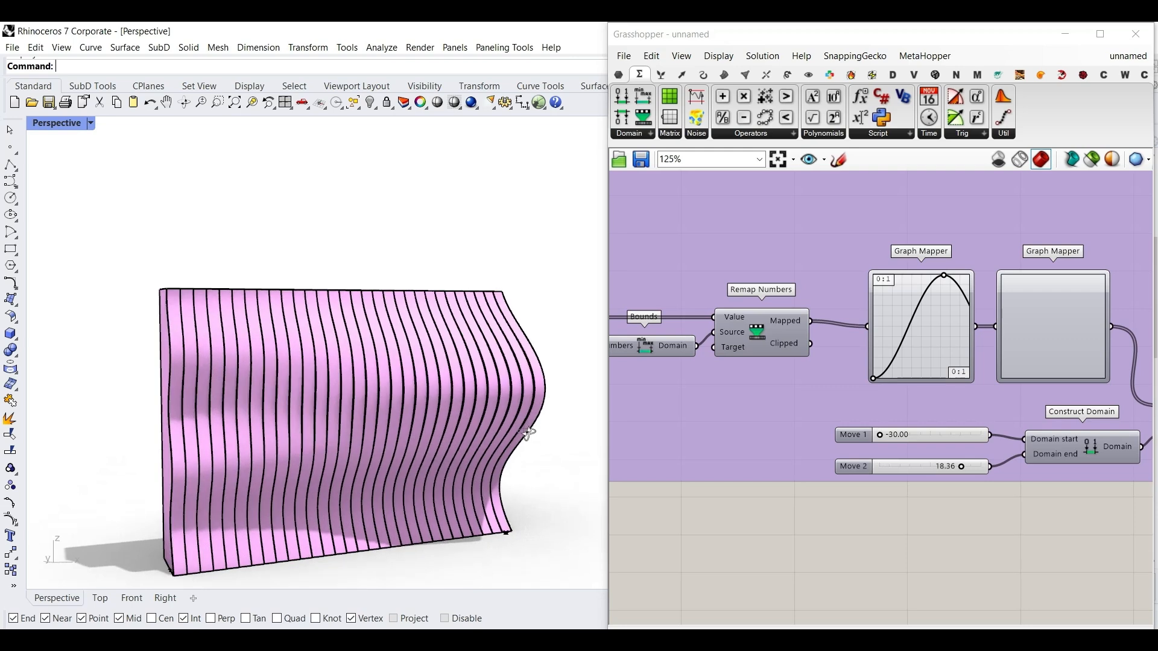